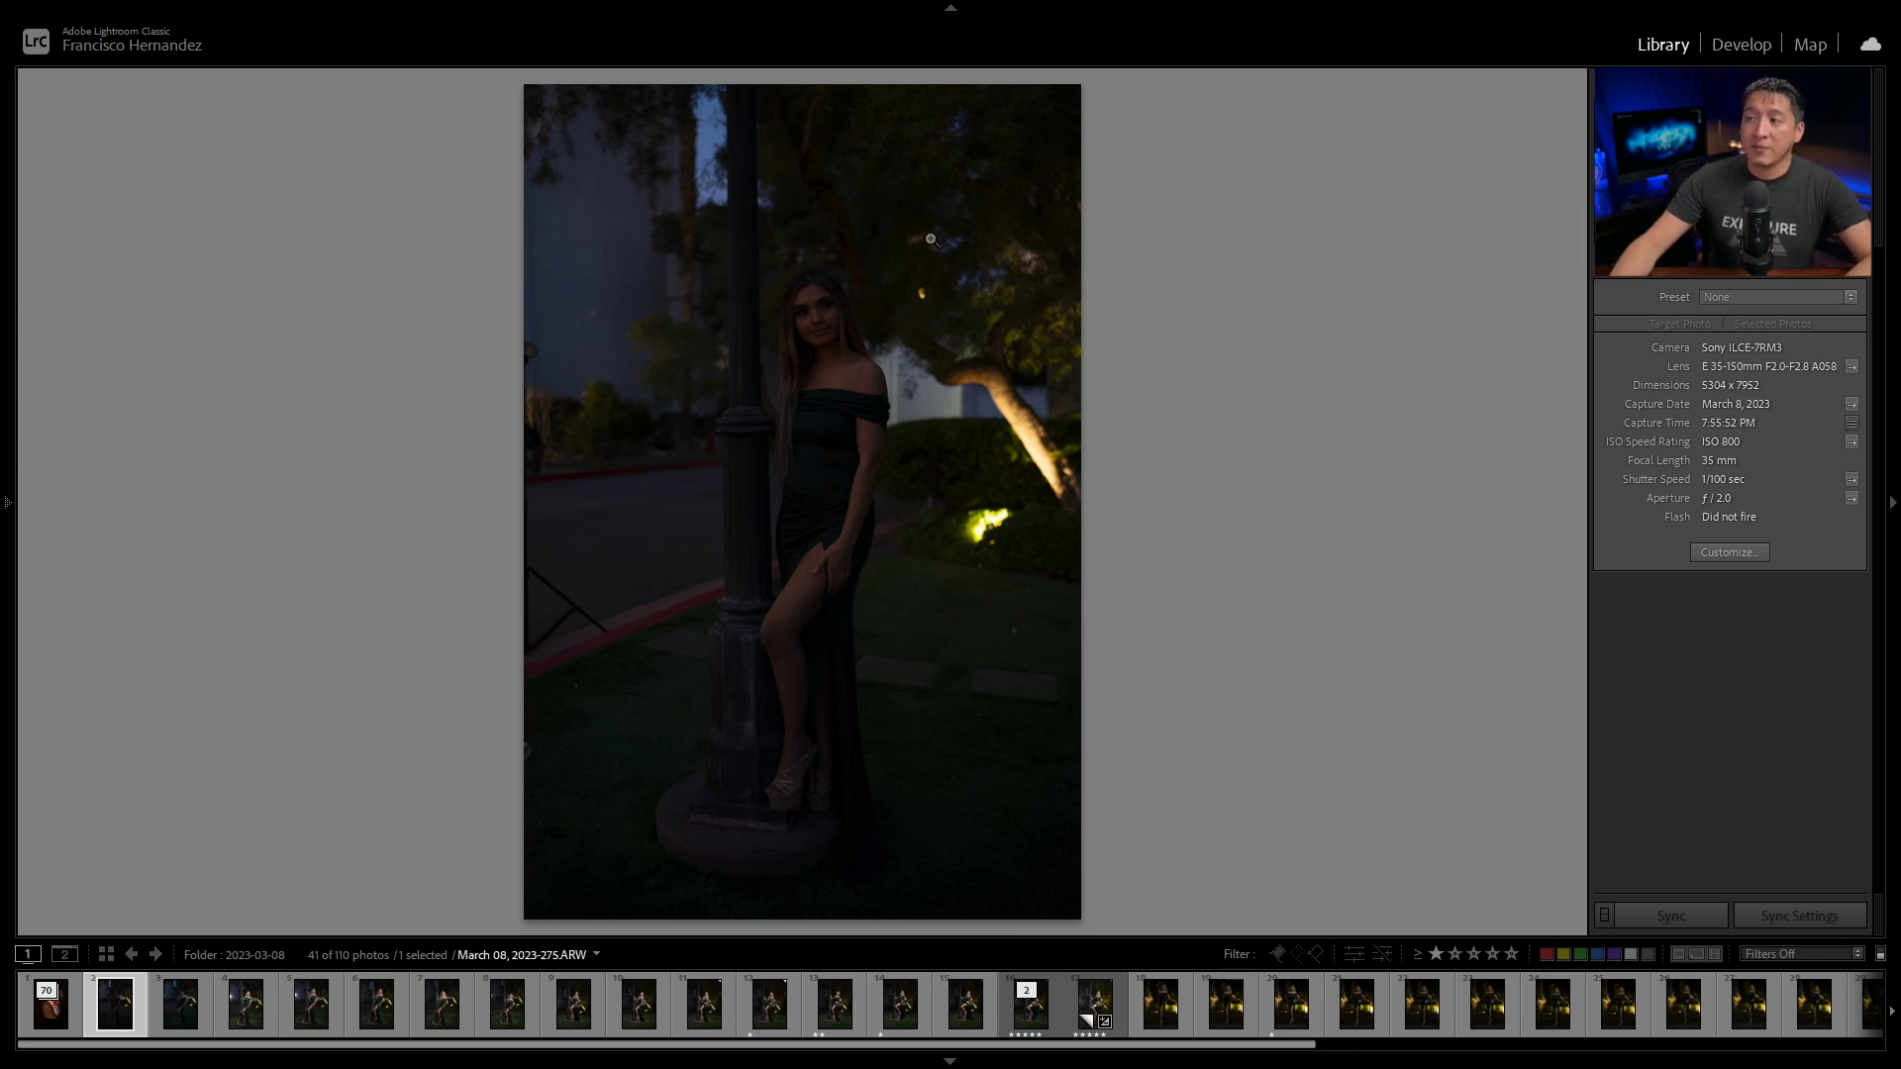
Compare the final shot 289 with ambient shot 275, and review the following lighting test shots up to 279
left_click(1025, 1013)
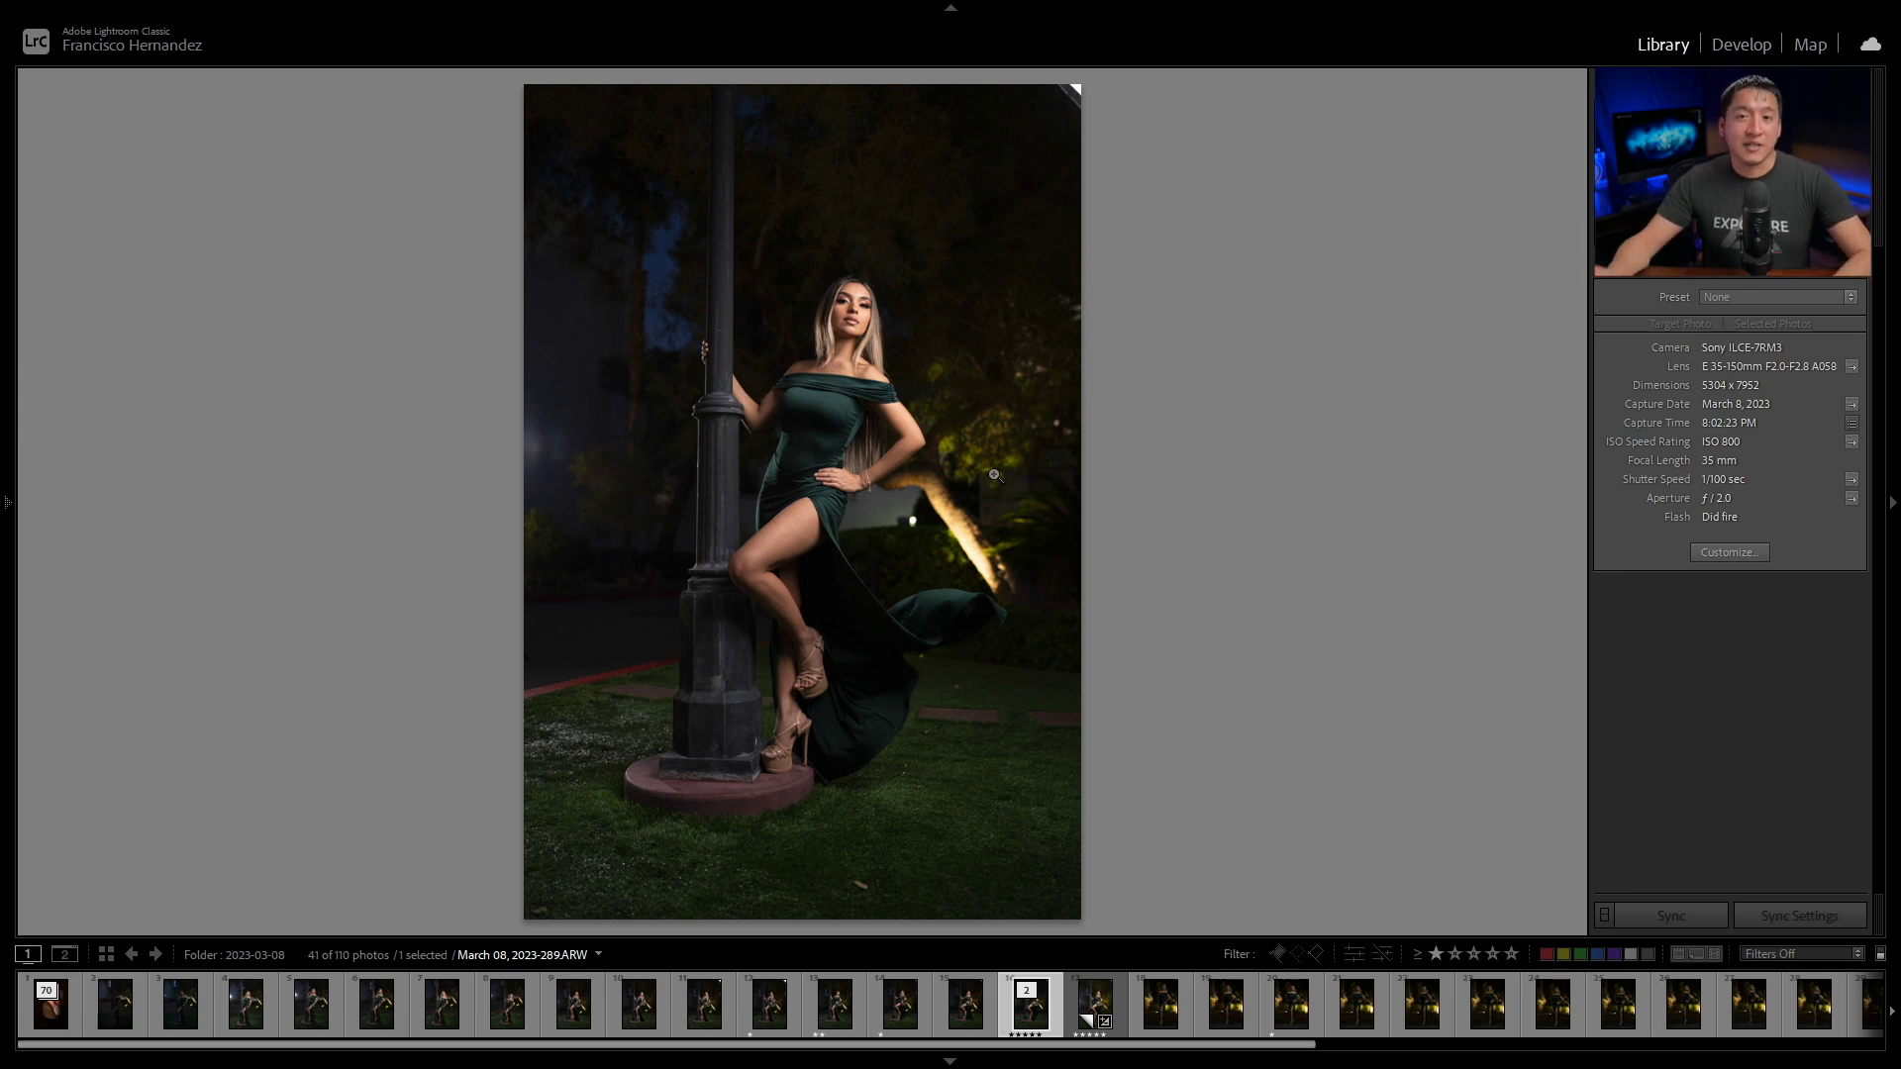
left_click(114, 1004)
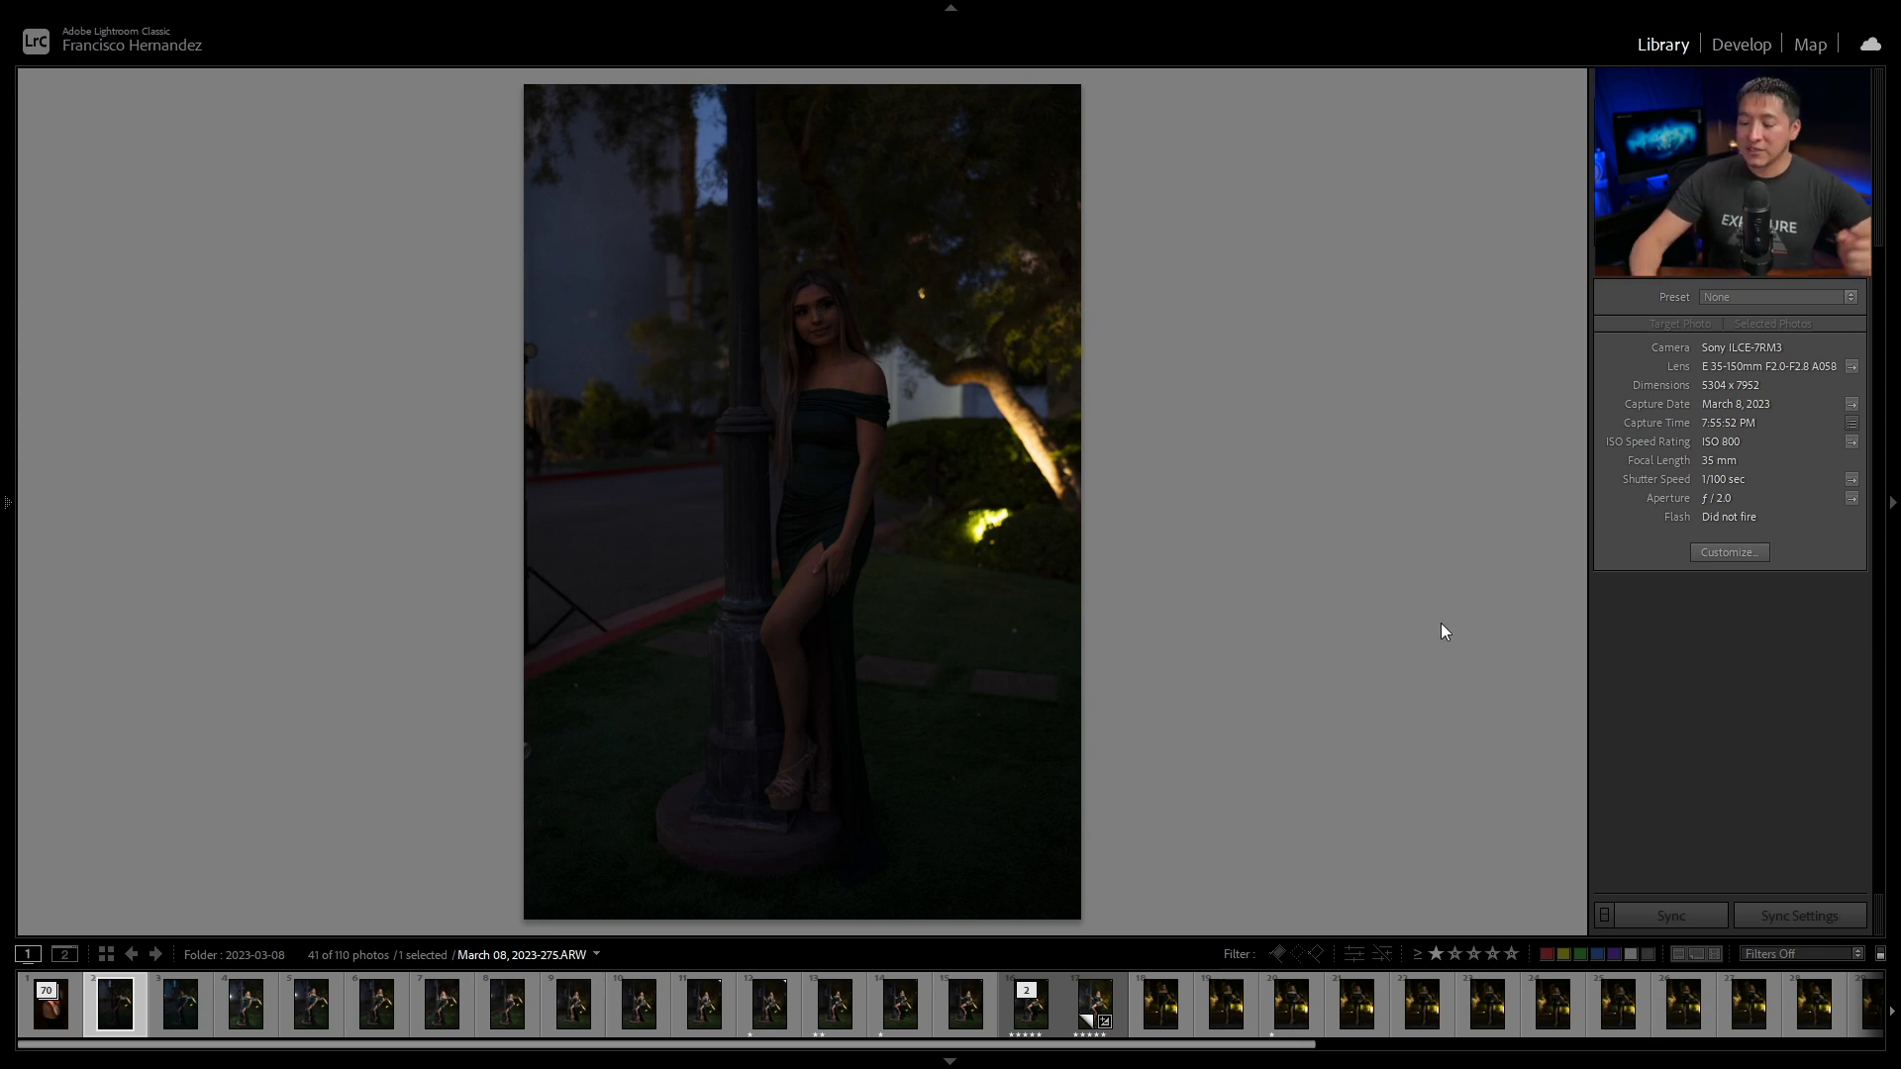
key("Right")
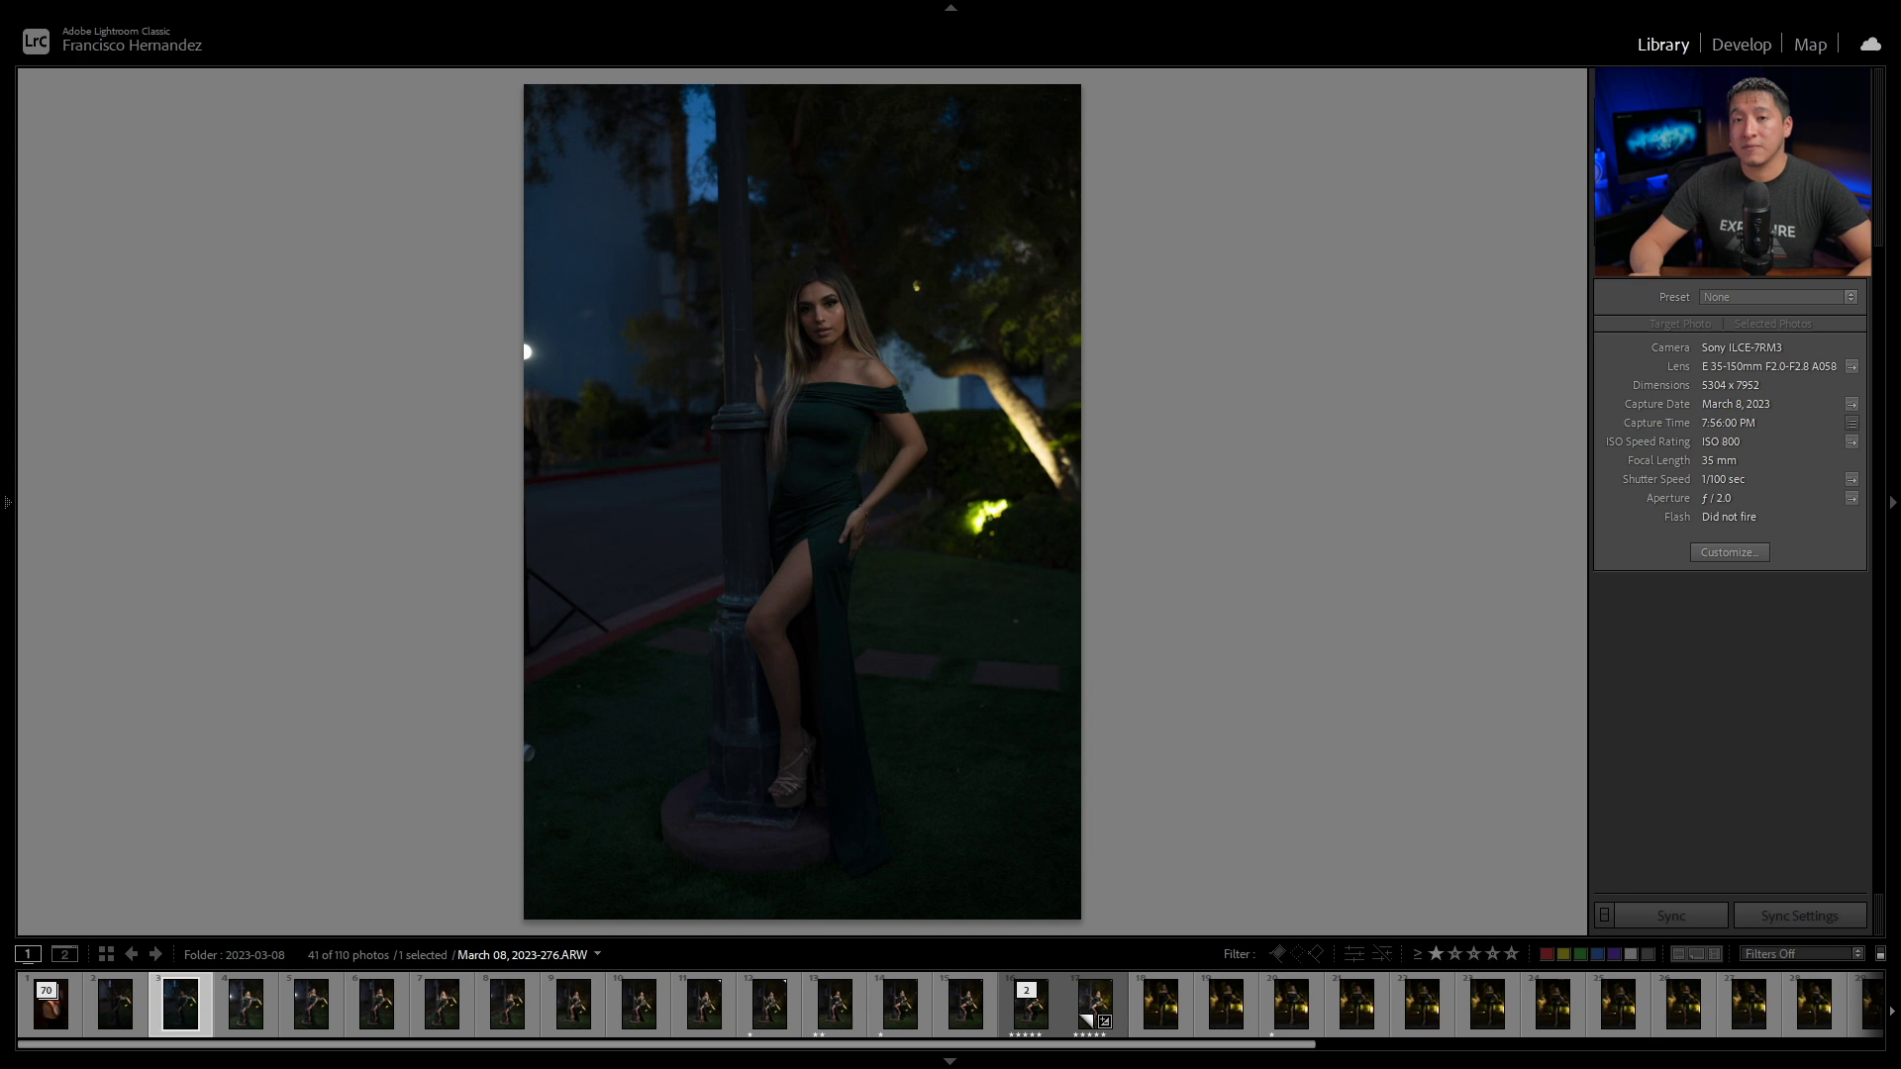
key("Right")
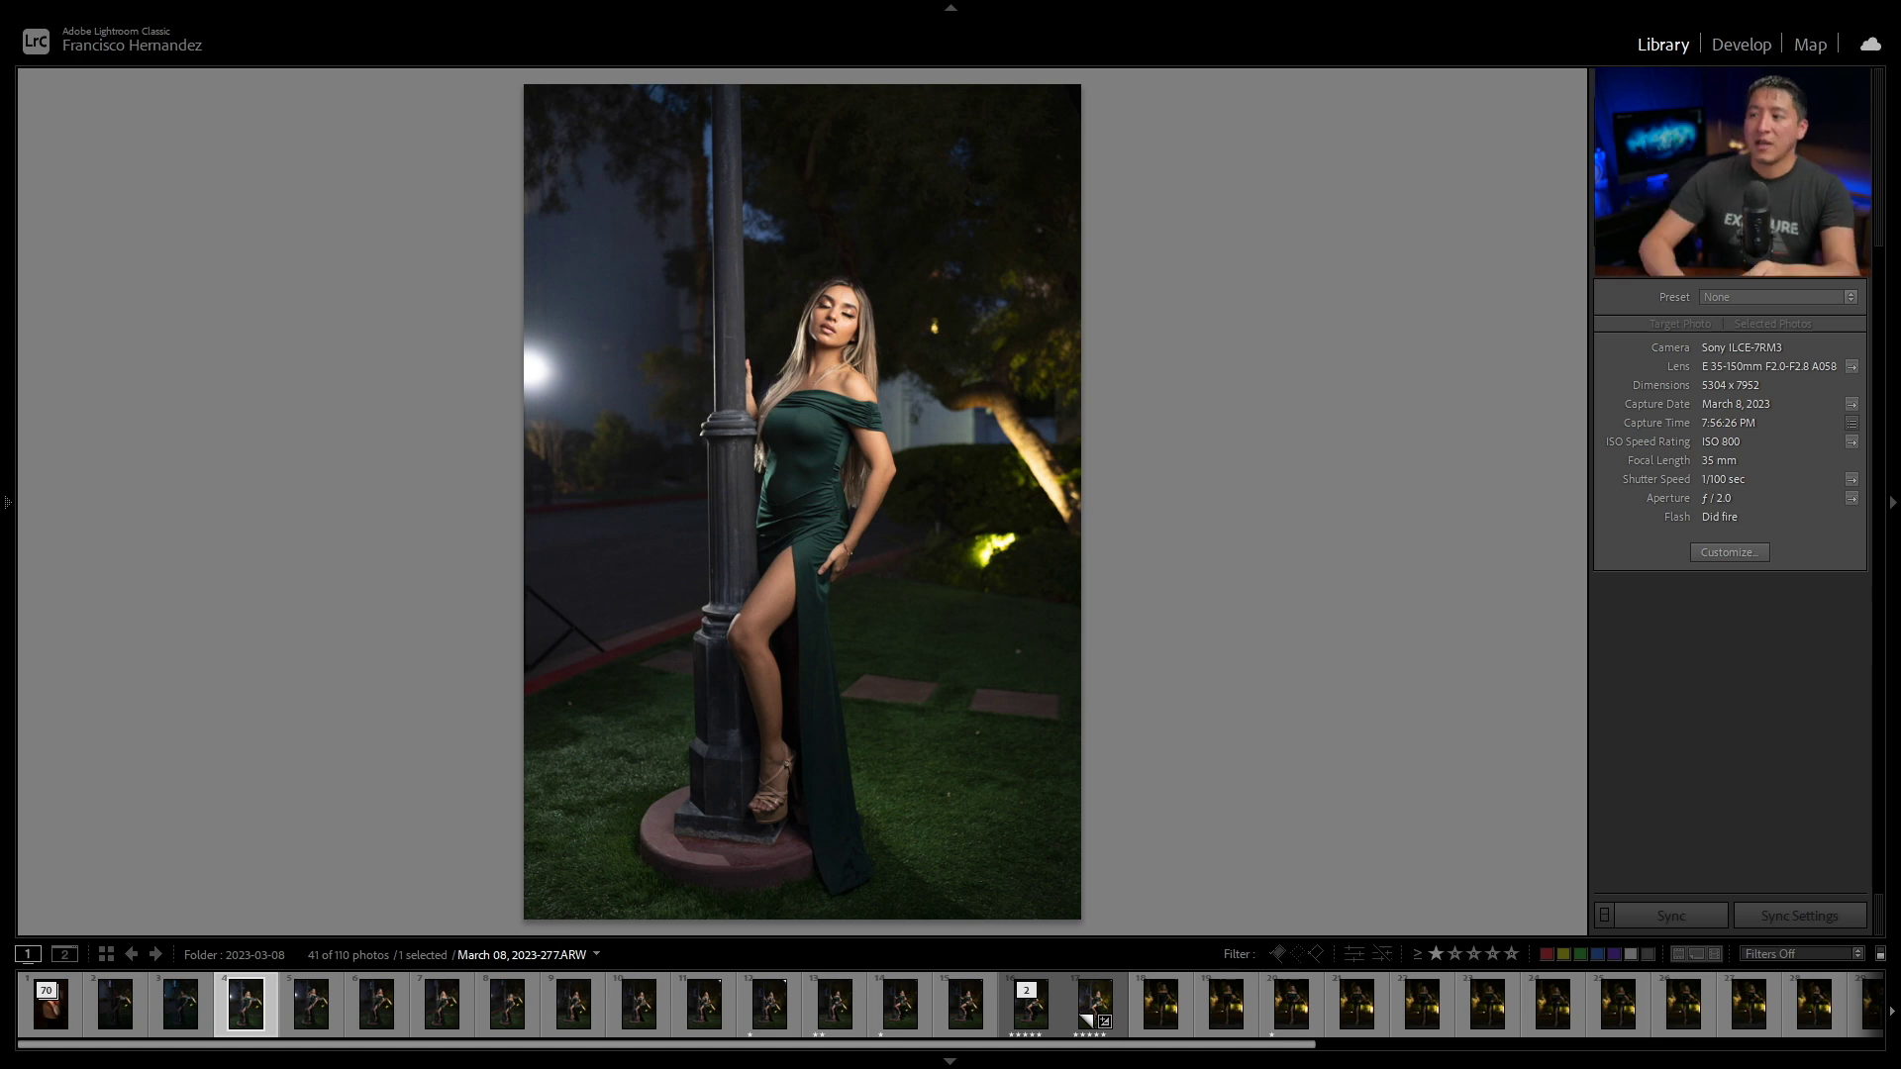
left_click(311, 1004)
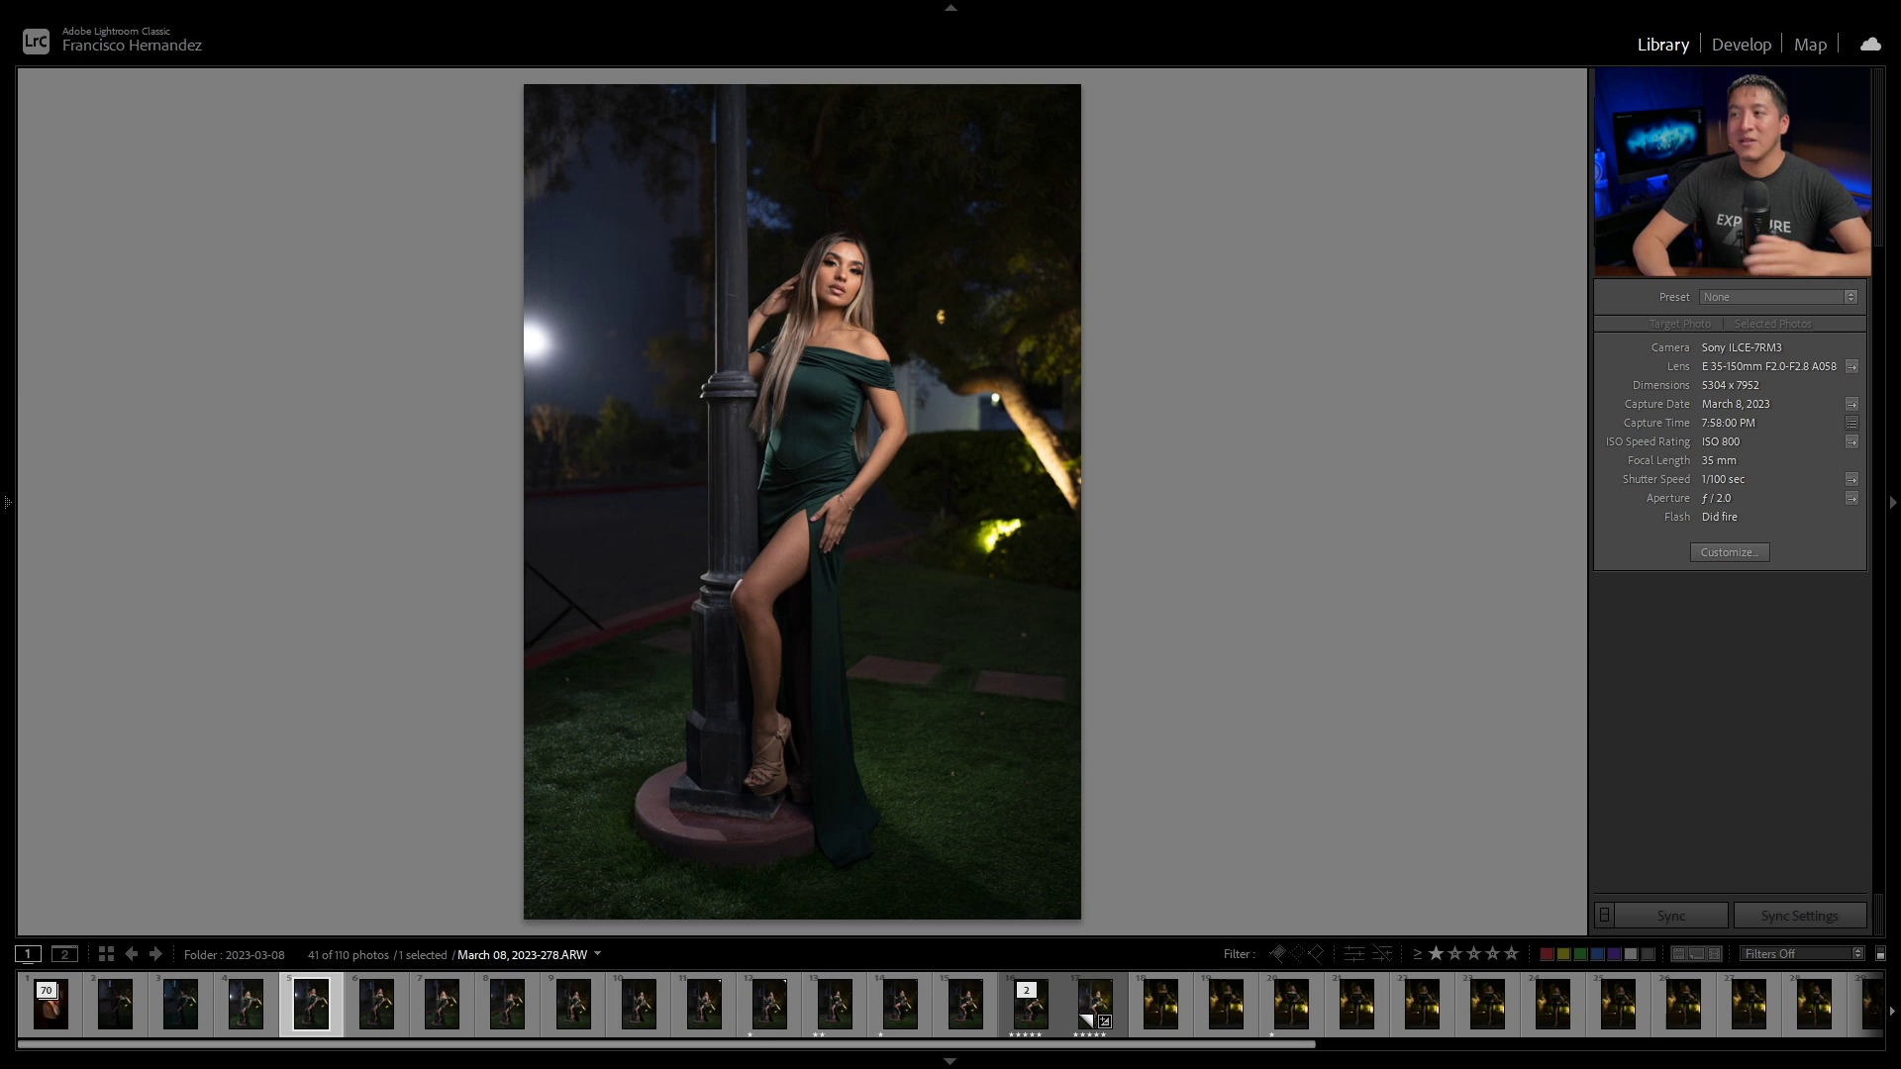
left_click(376, 1004)
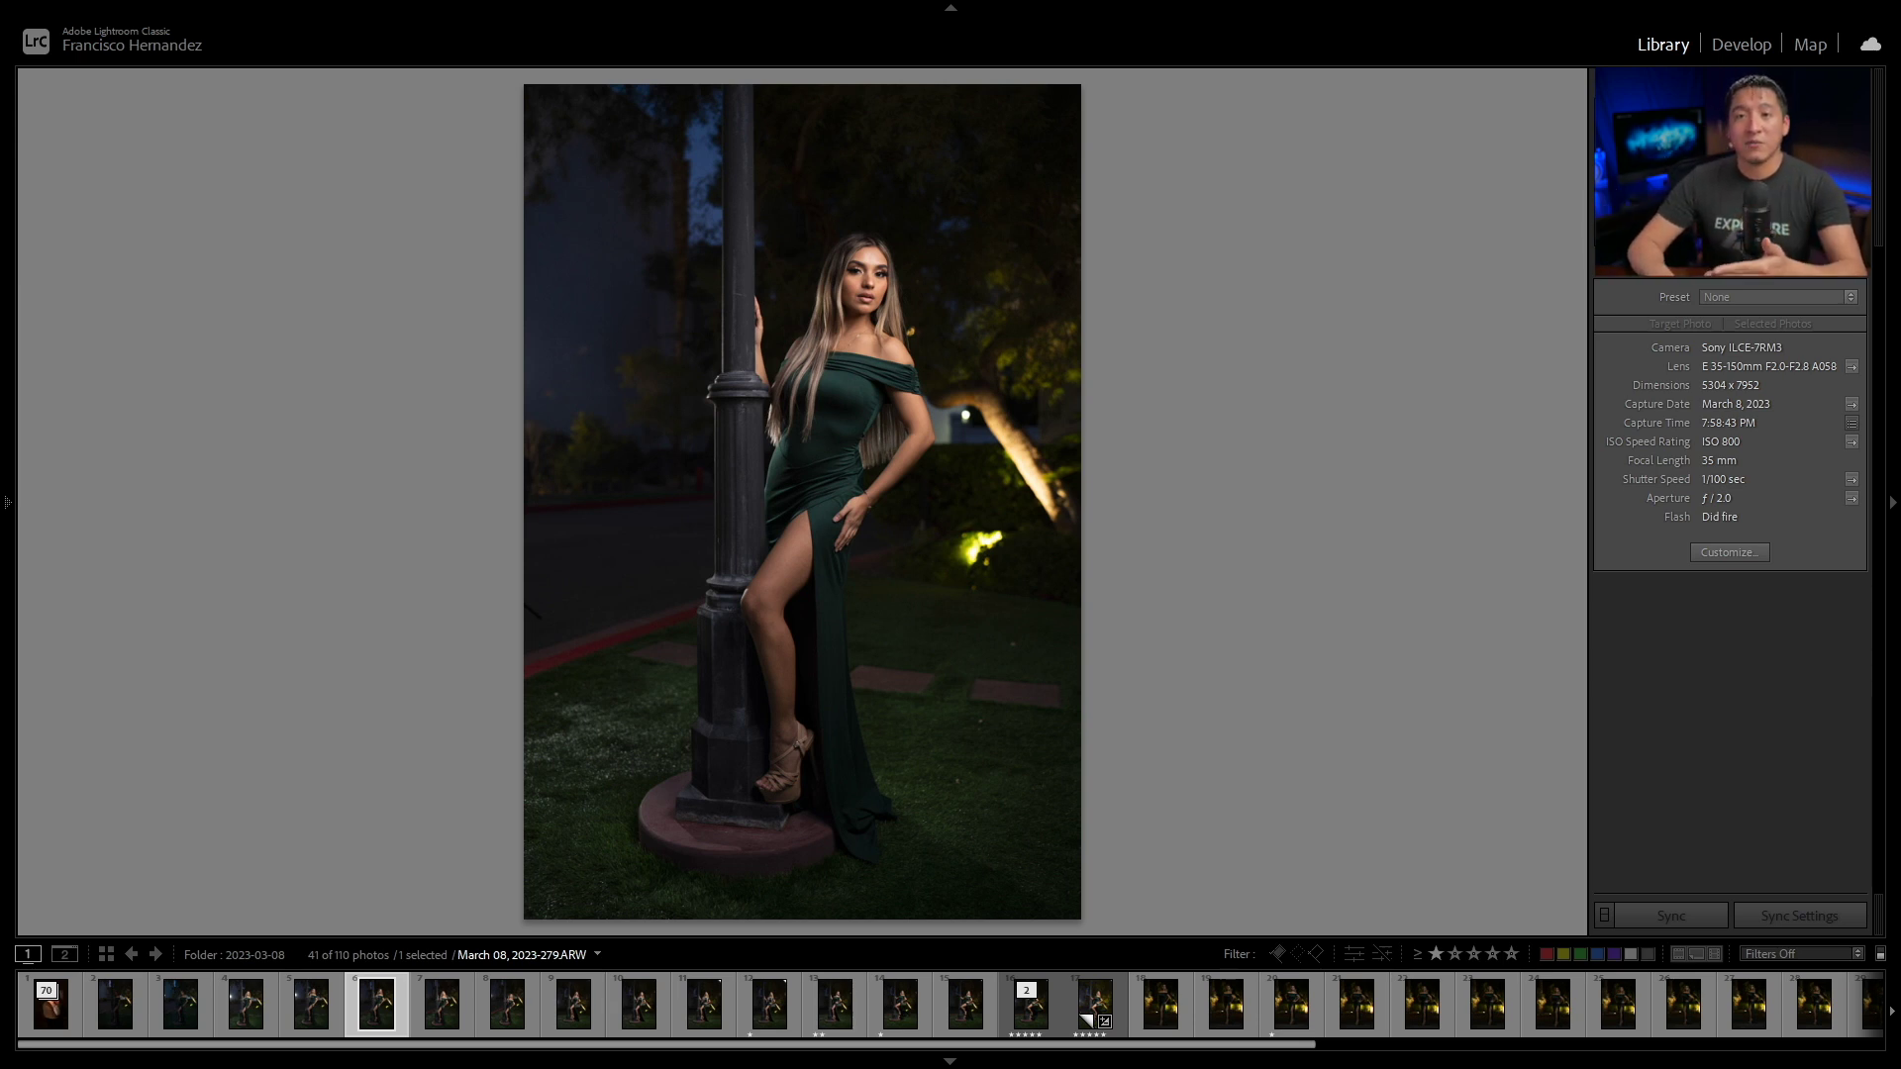
Hide the module picker to enlarge the photo, and compare shots 280 and 281
key("F5")
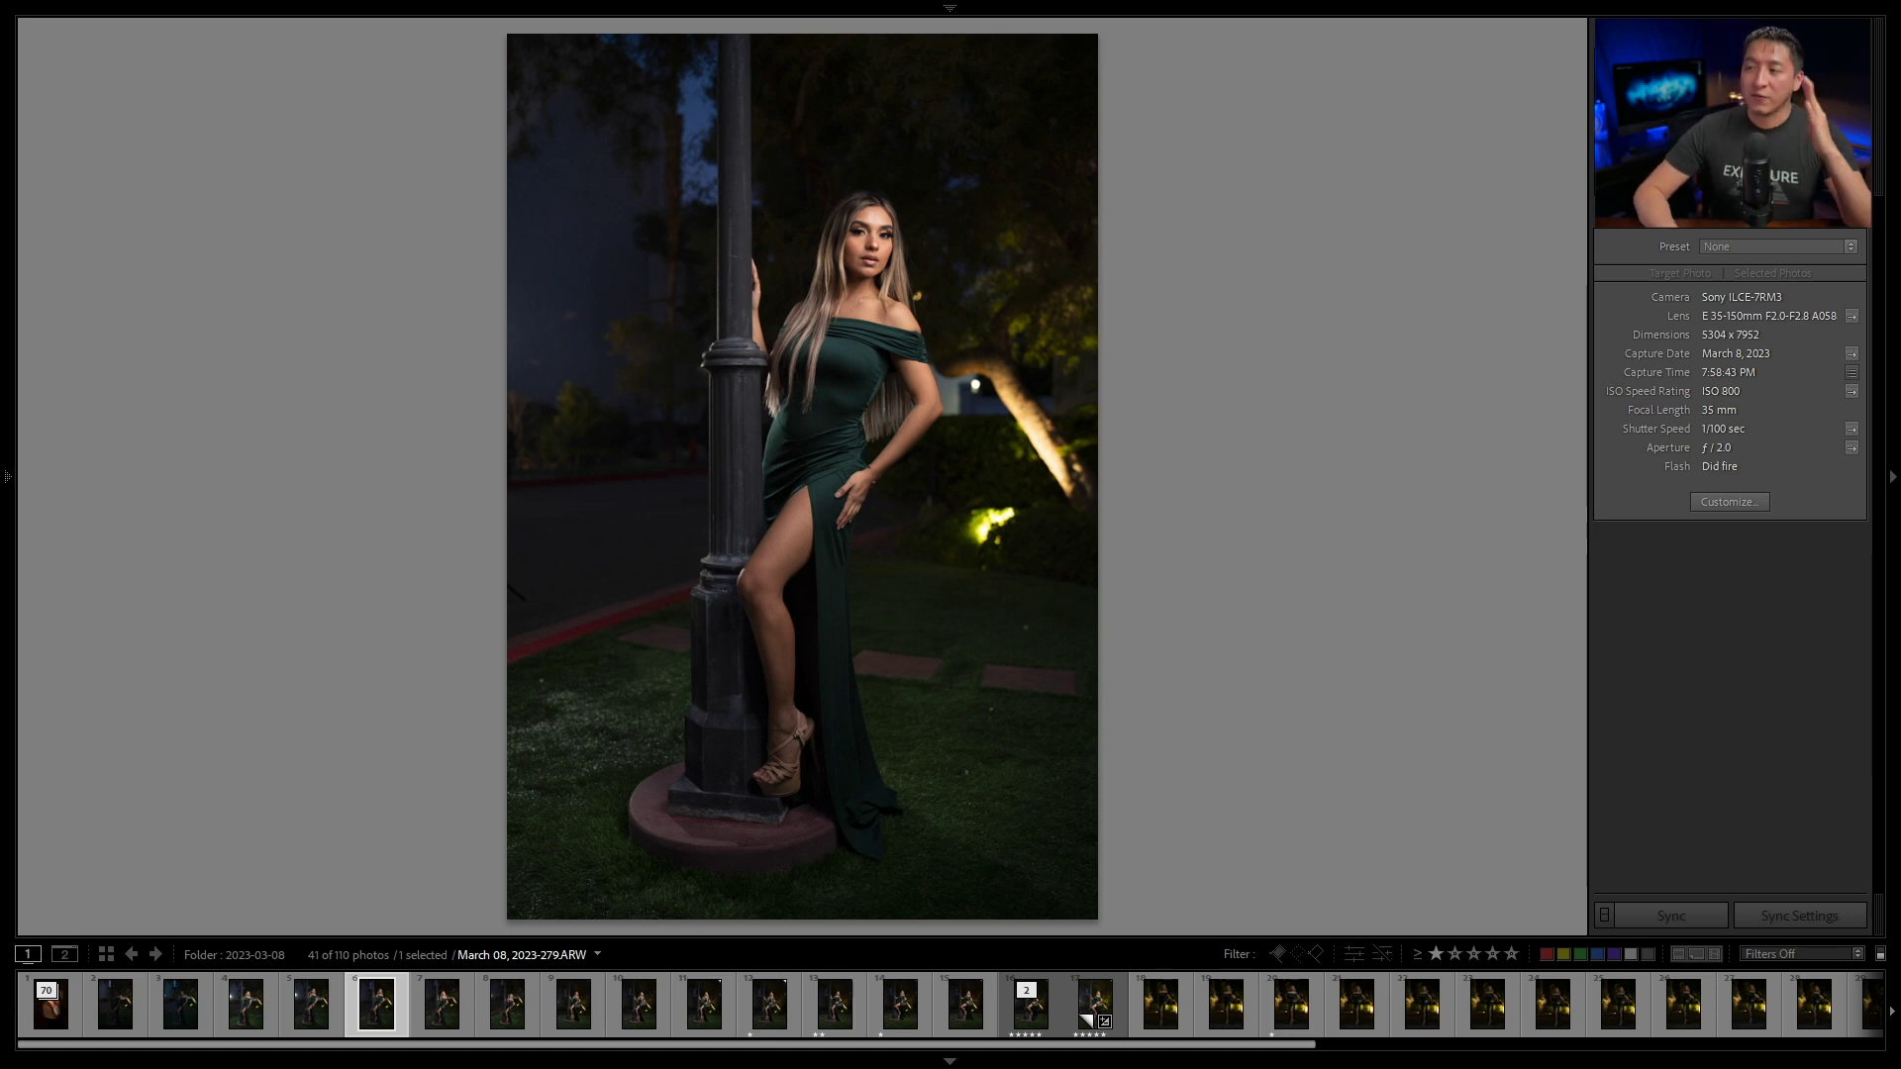
left_click(441, 1004)
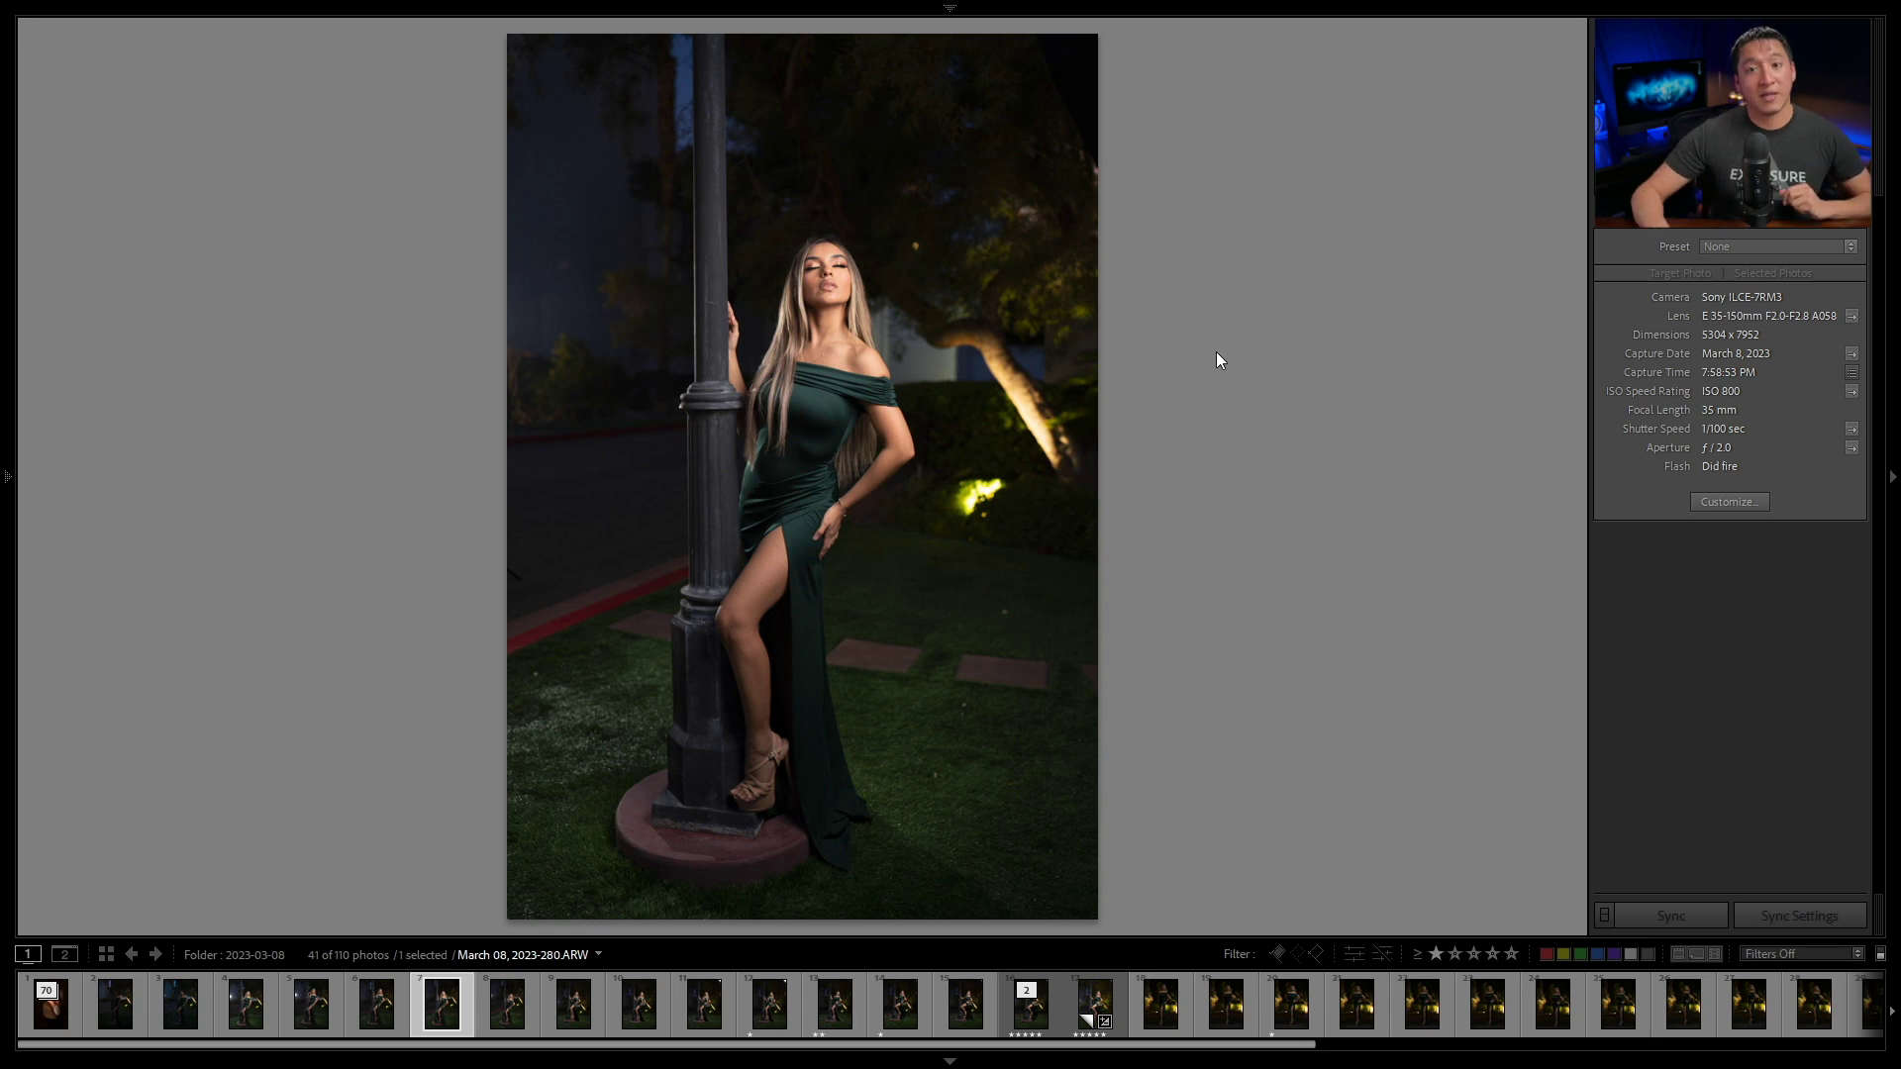
key("Right")
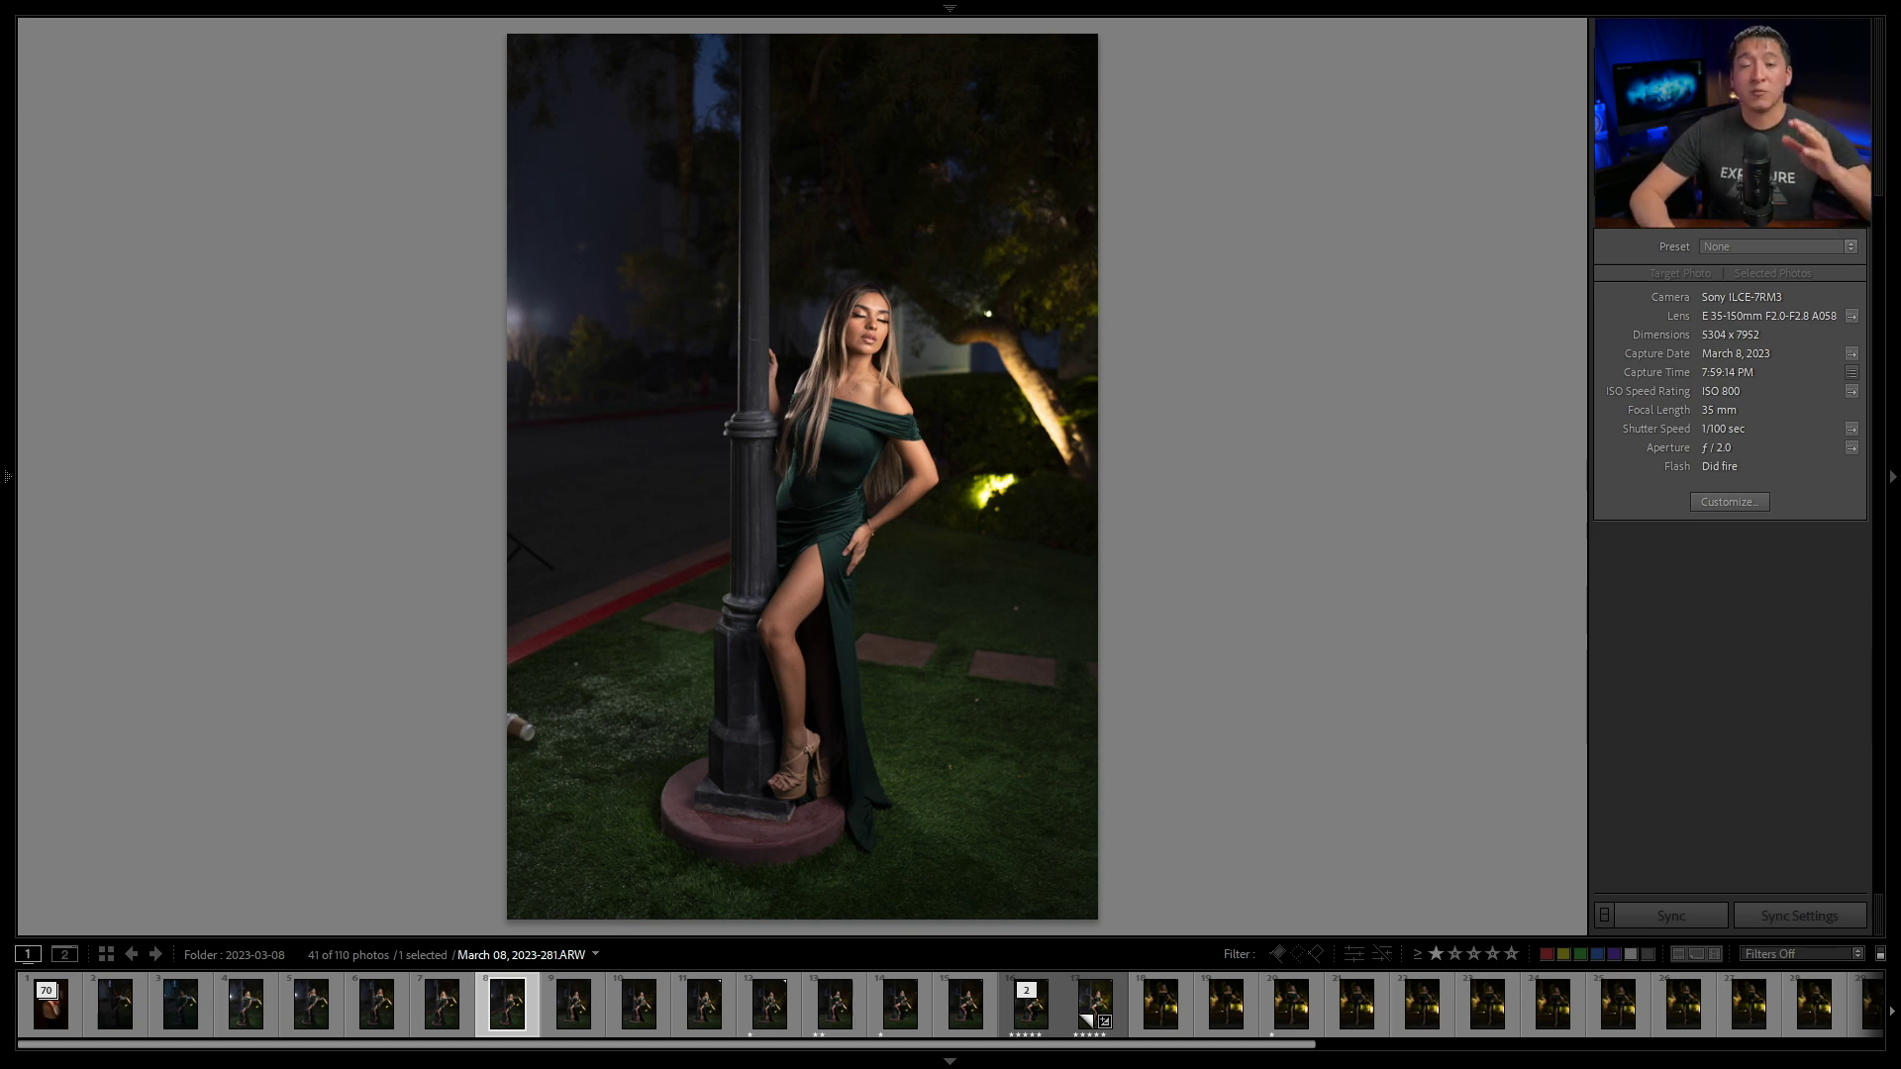
key("Left")
key("Right")
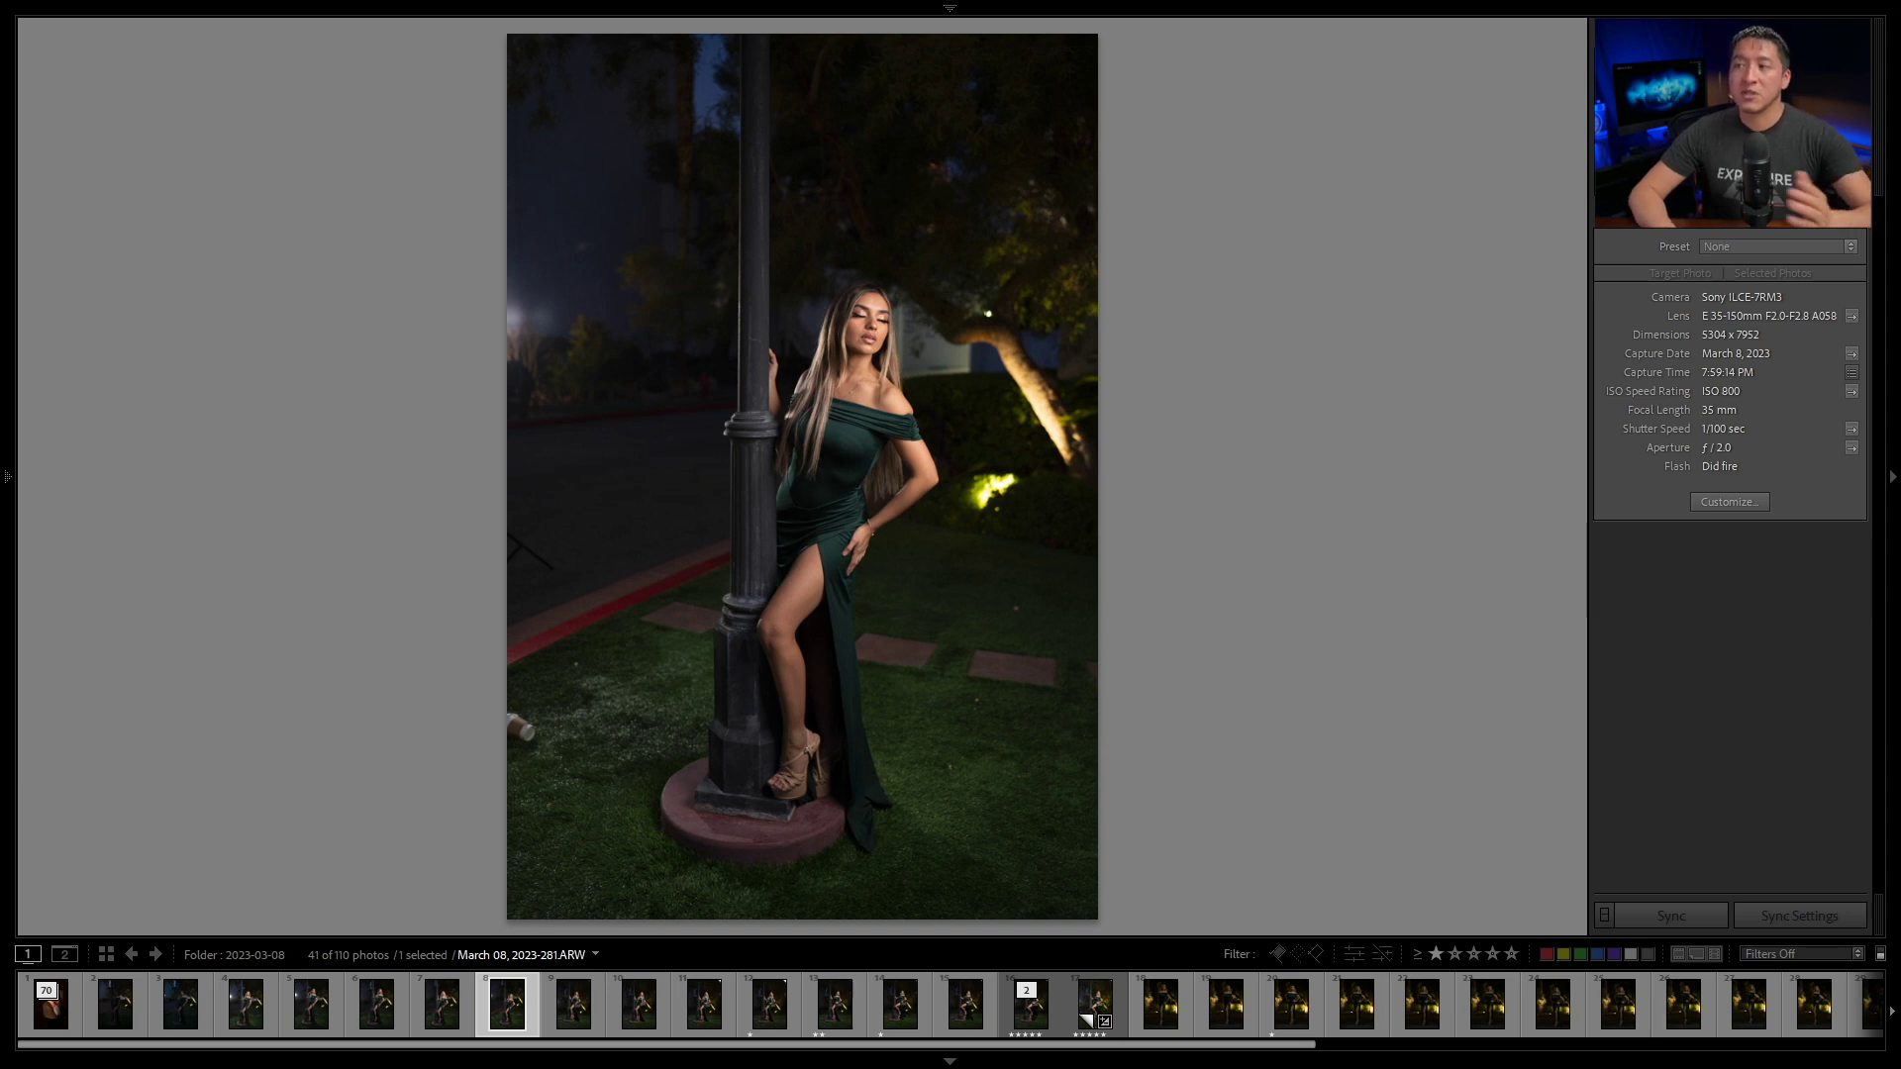
Compare shot 282 with 281, and compare it with shot 283
key("Right")
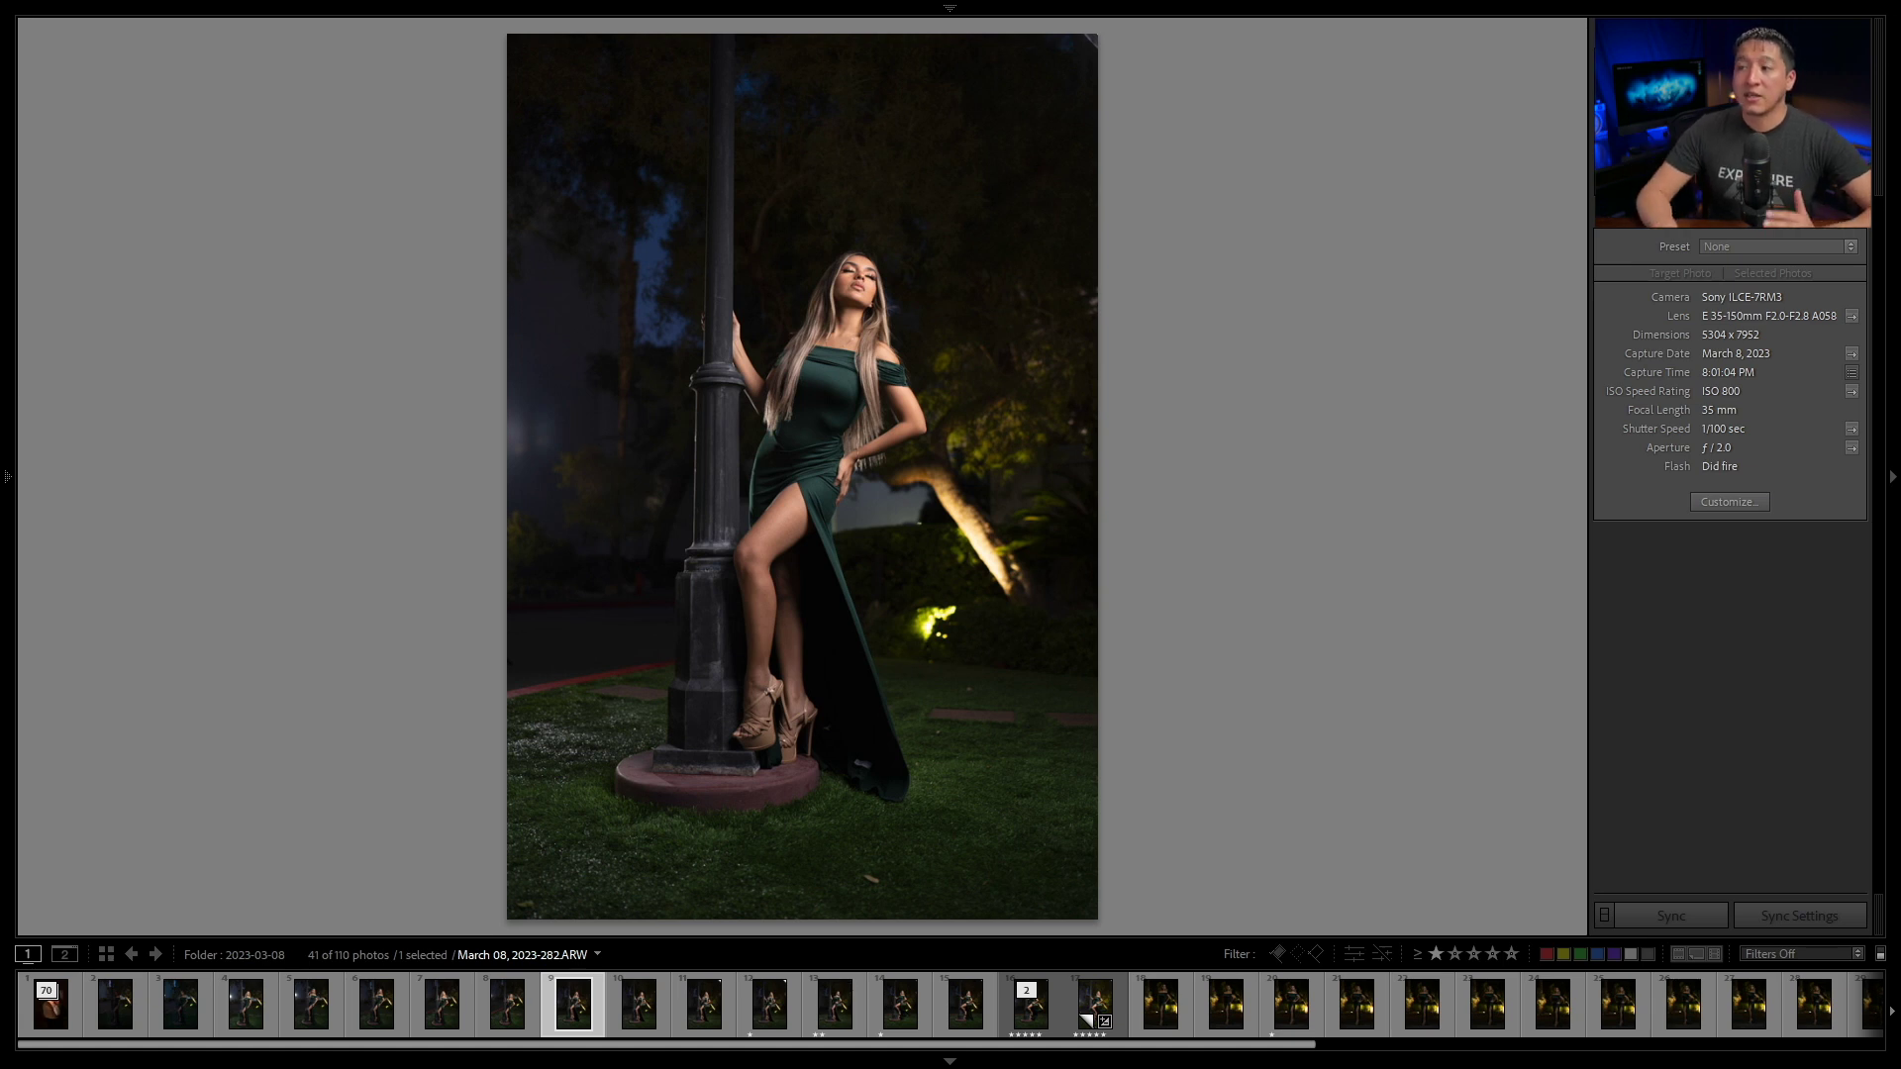
key("Left")
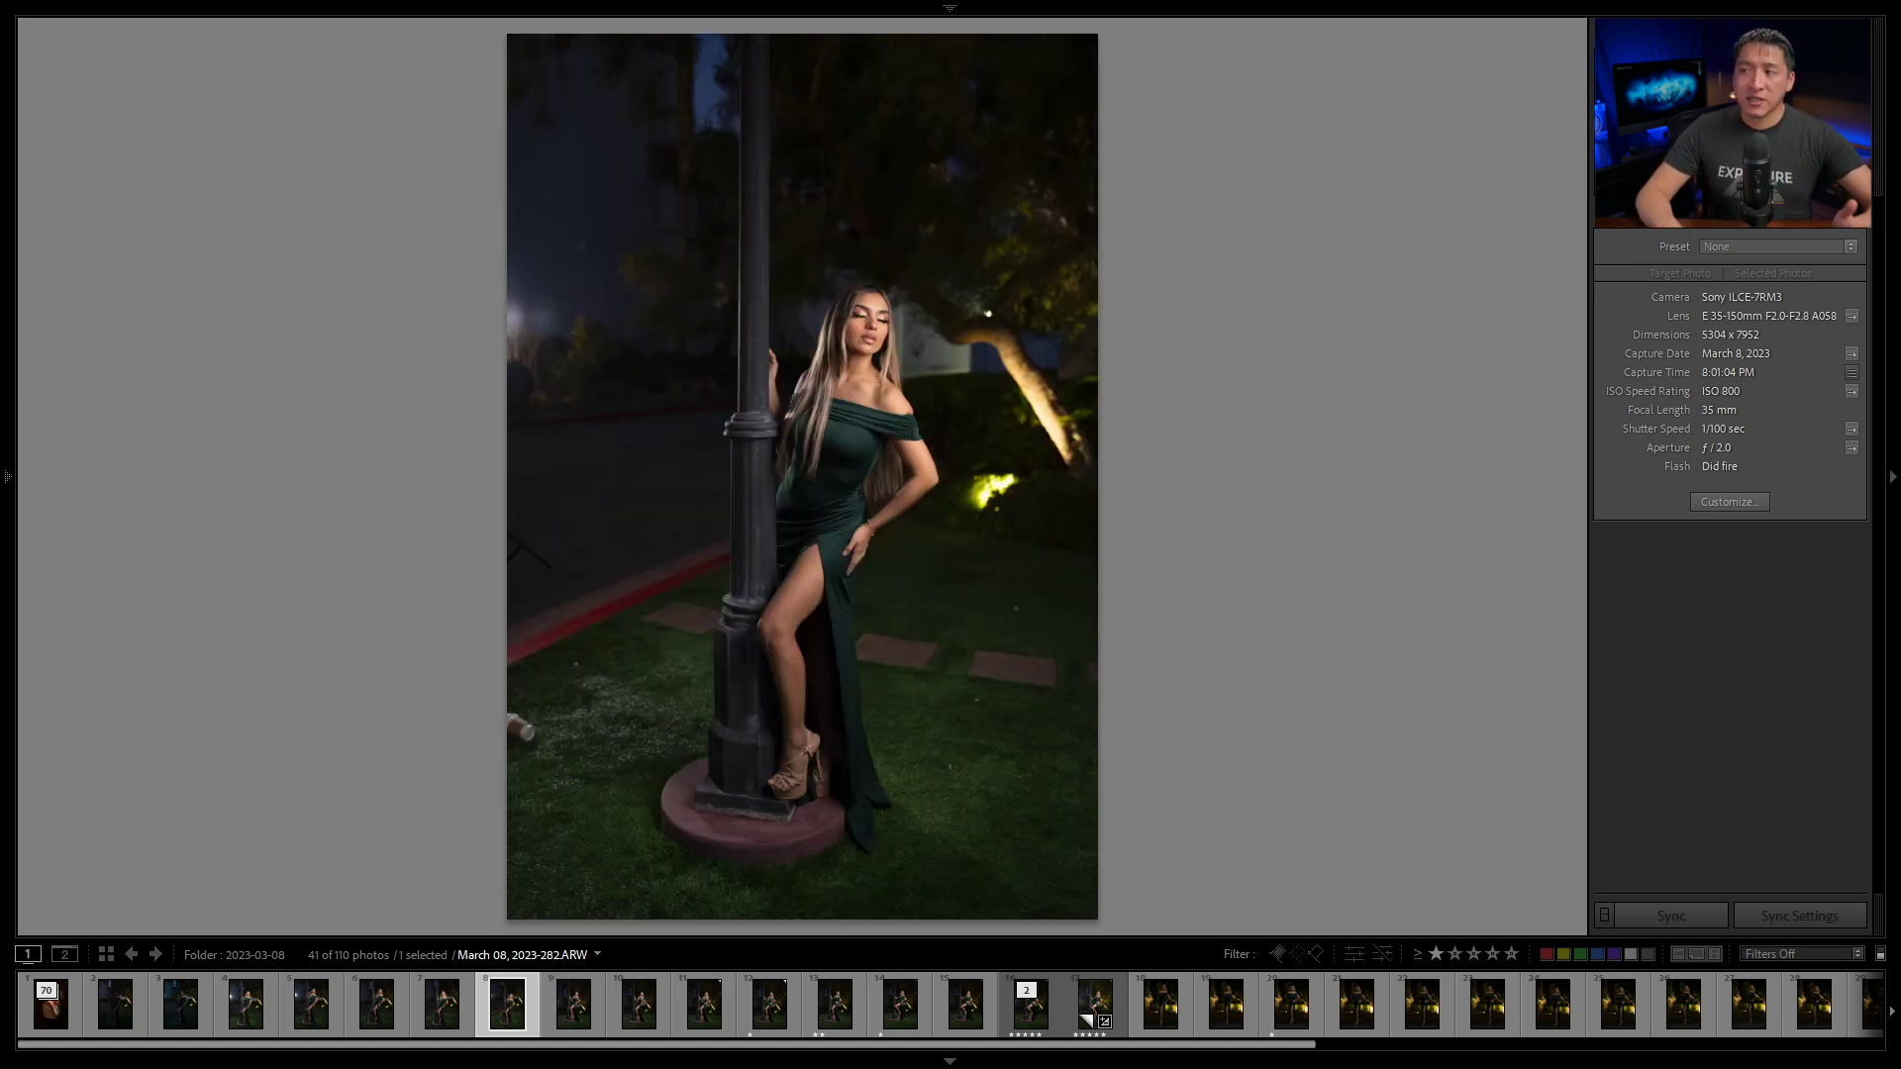
key("Right")
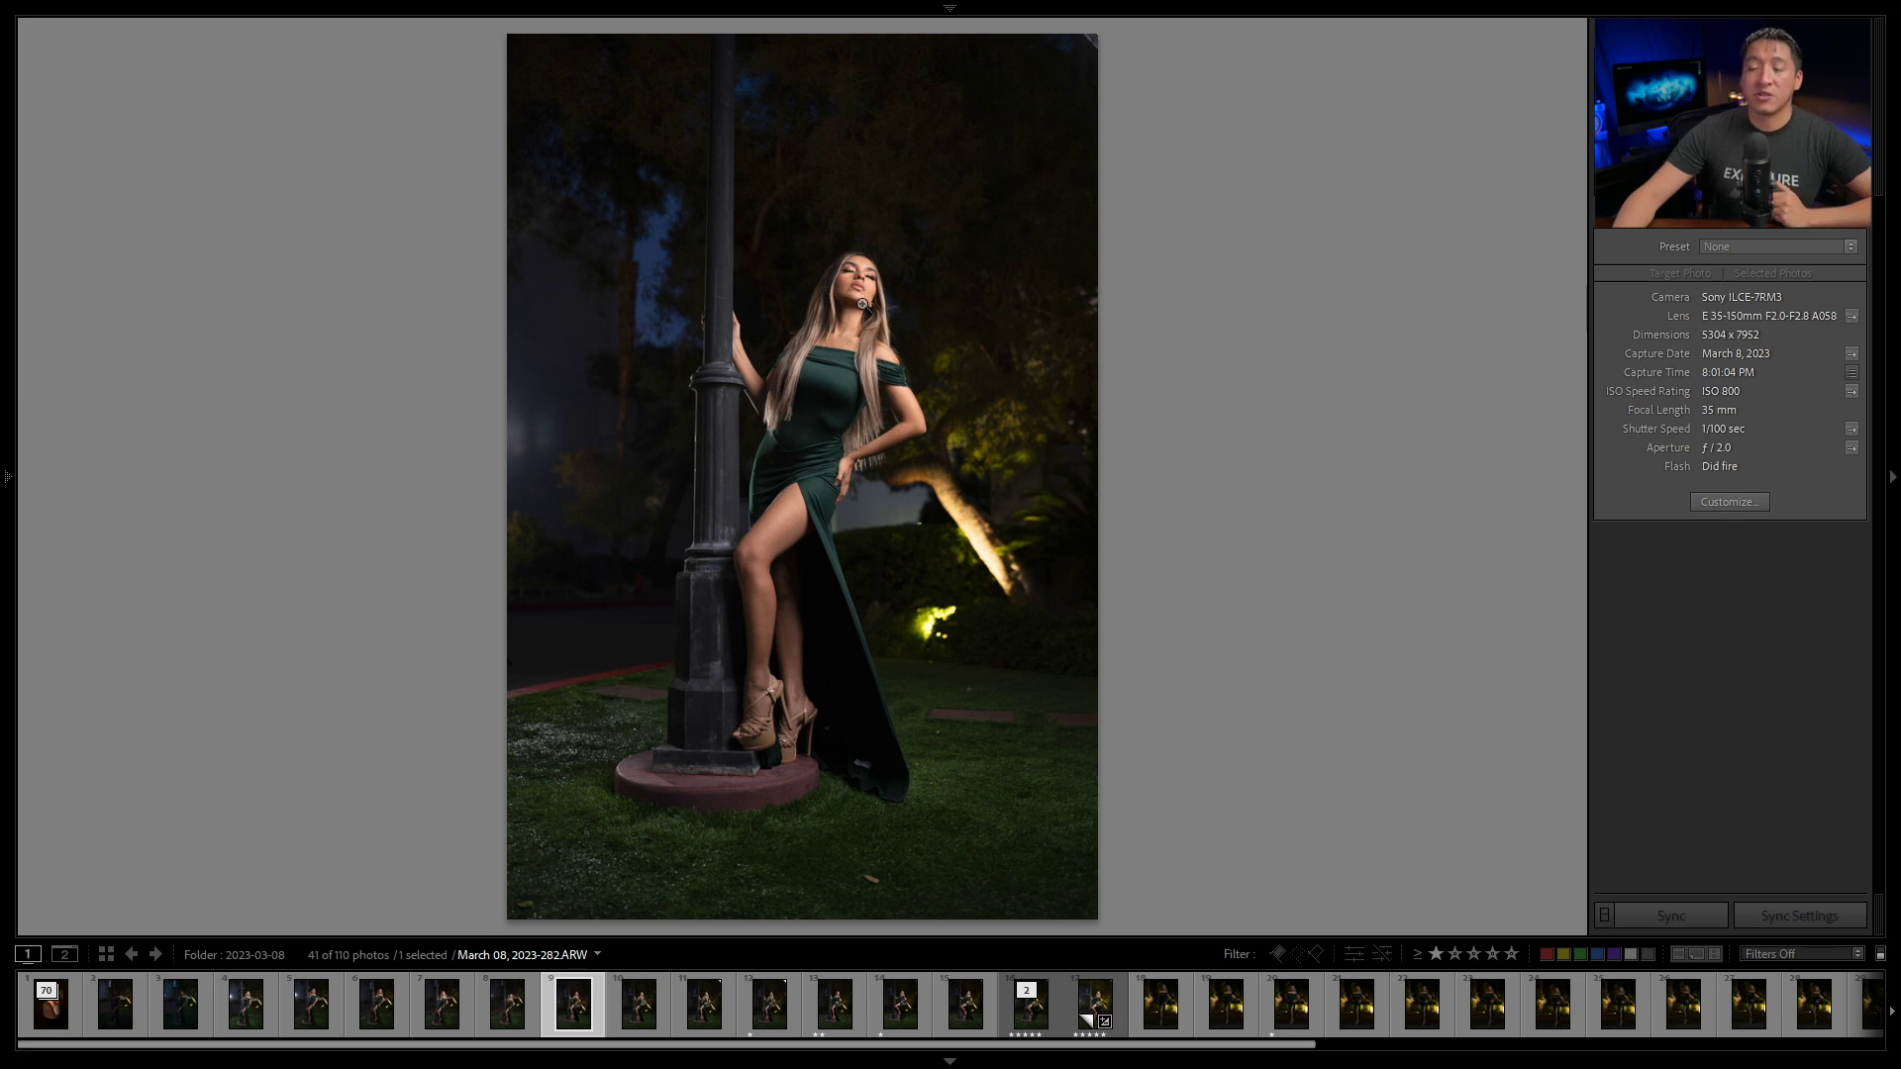
key("Right")
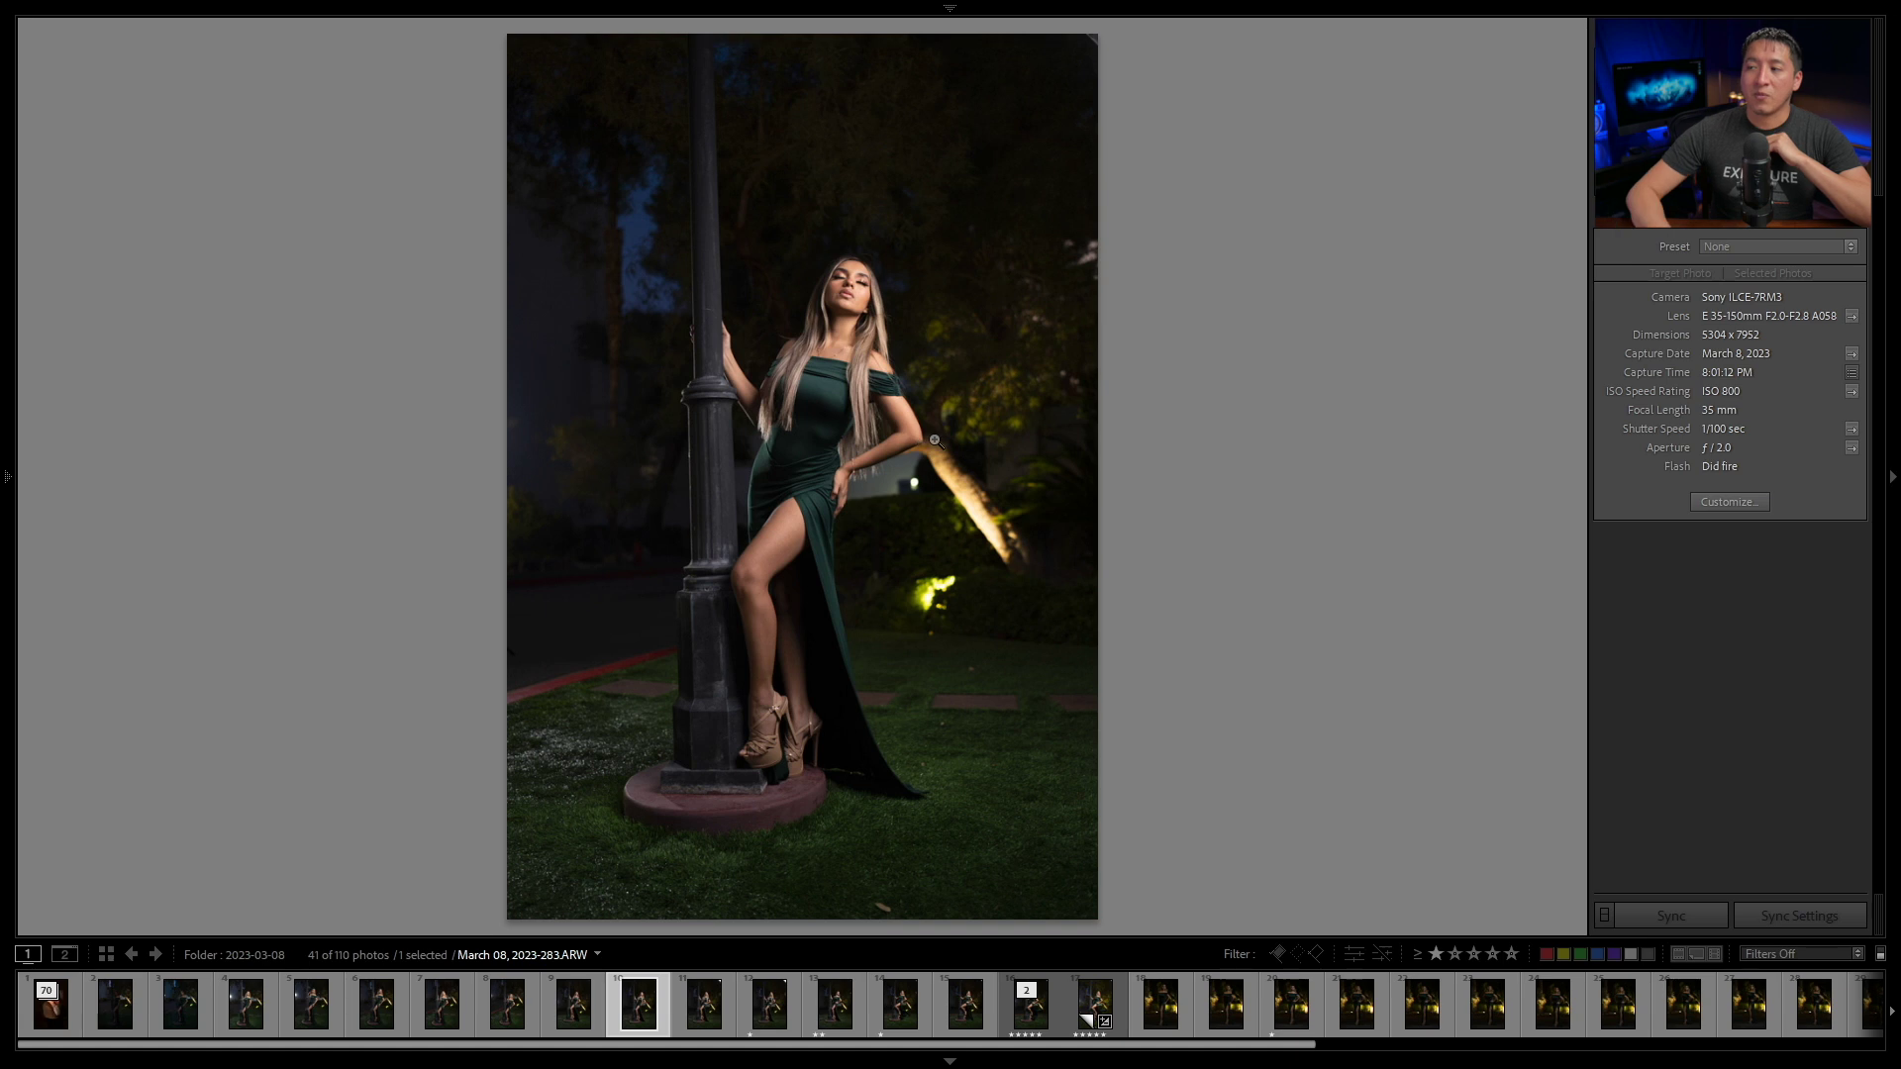
key("Left")
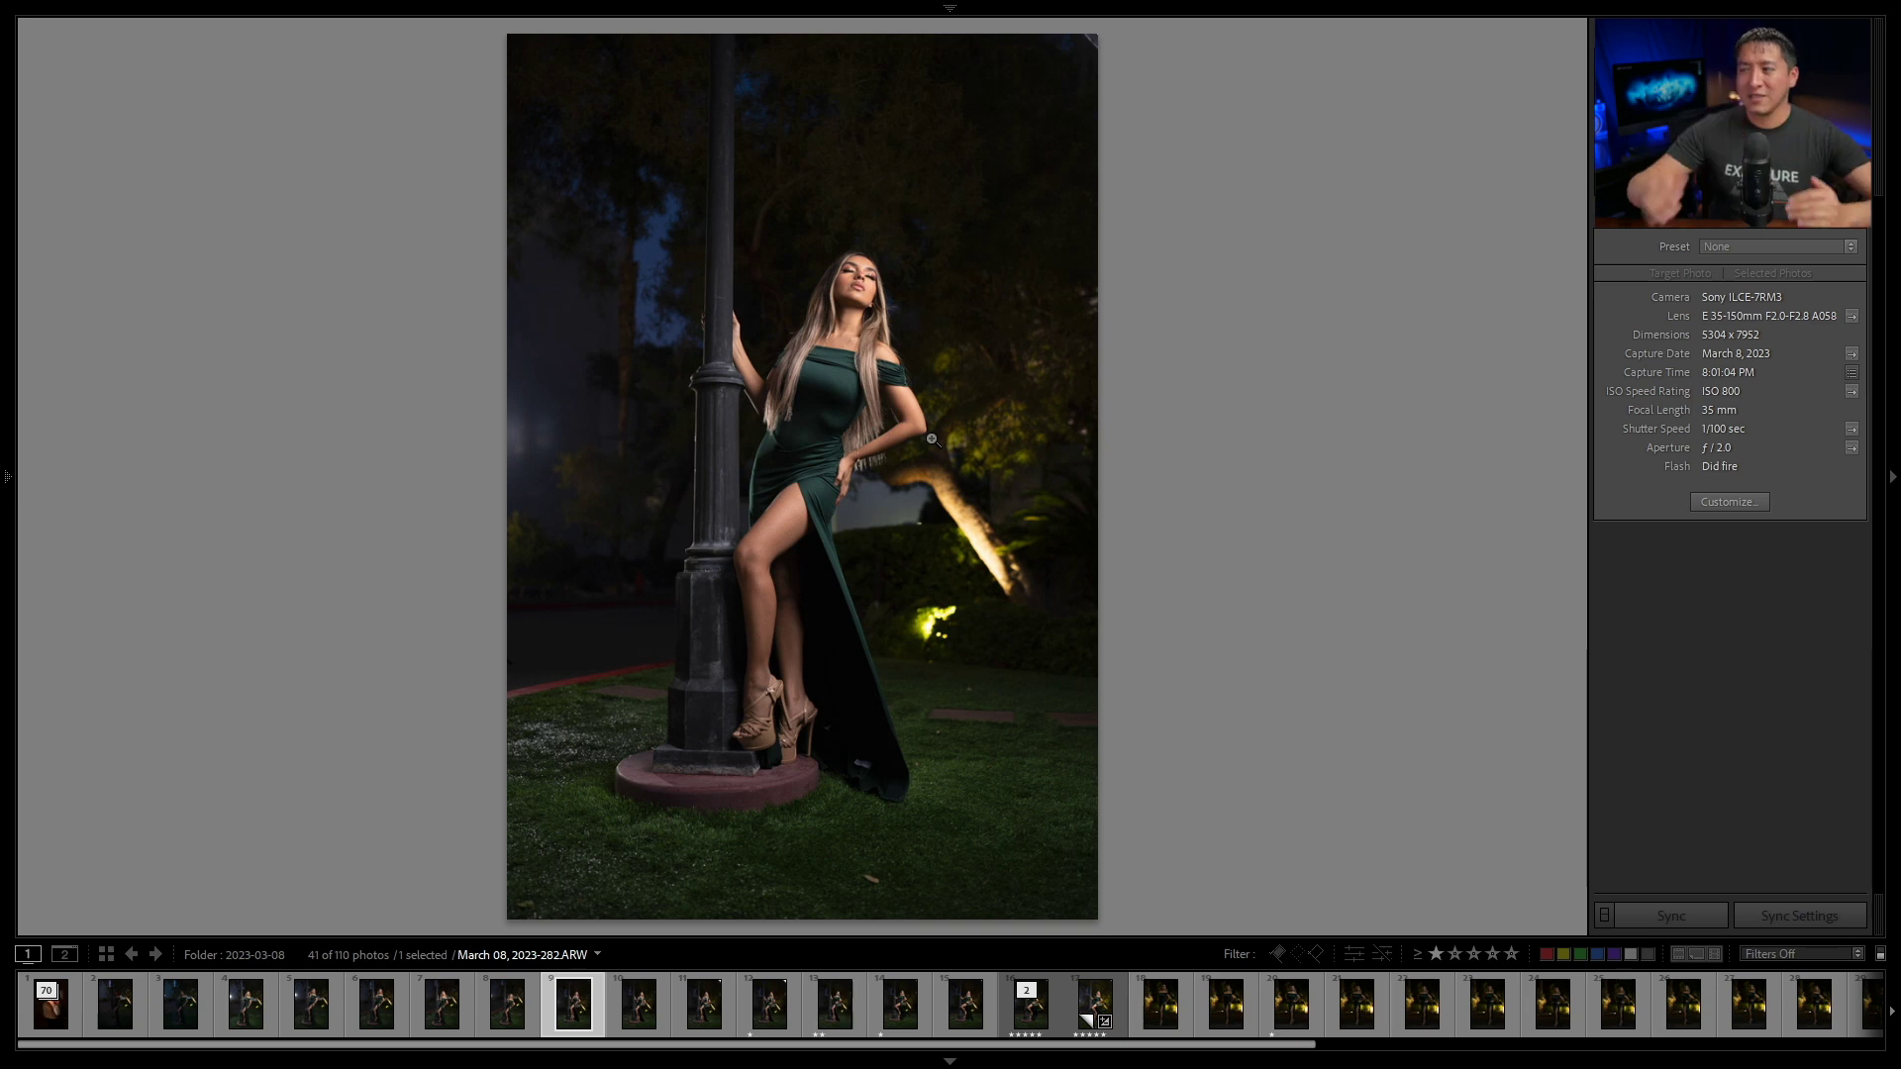
key("Right")
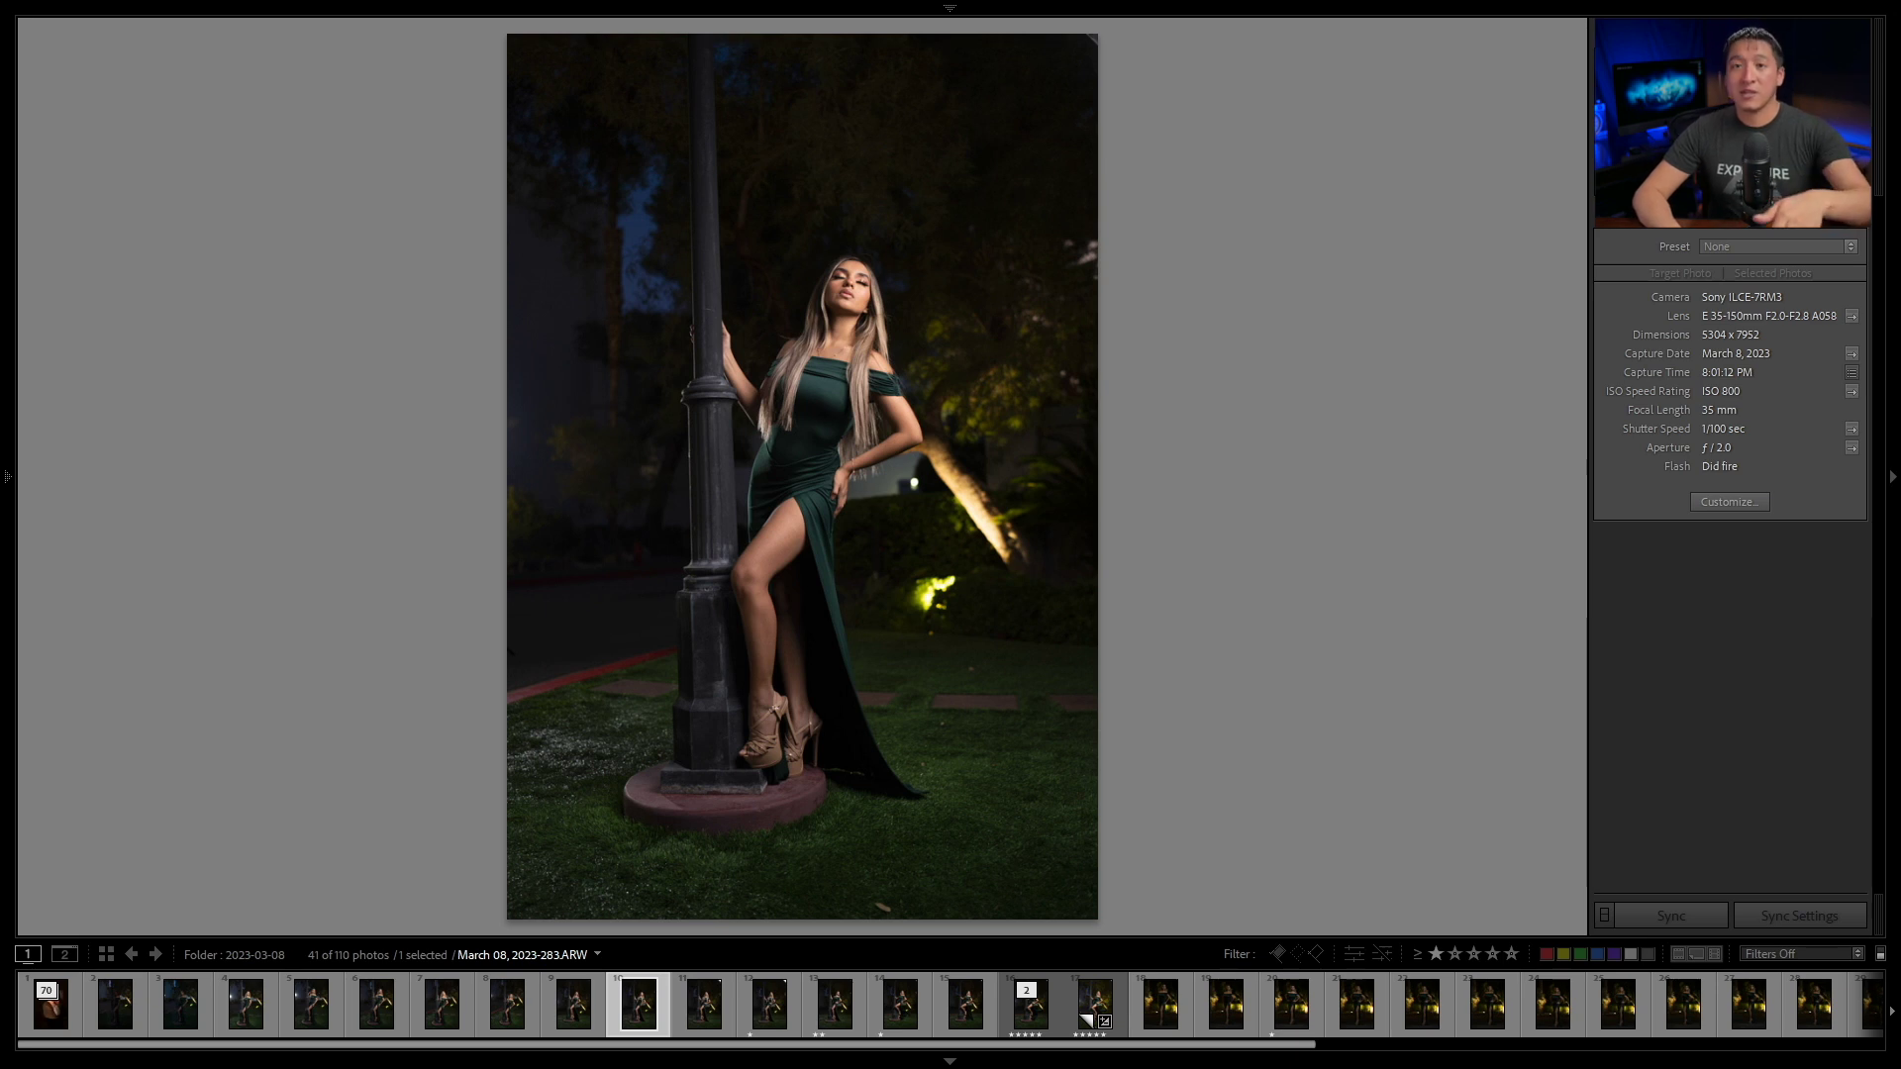
Compare the pose and lighting in shots 284 and 285, switching back and forth between them
left_click(704, 1004)
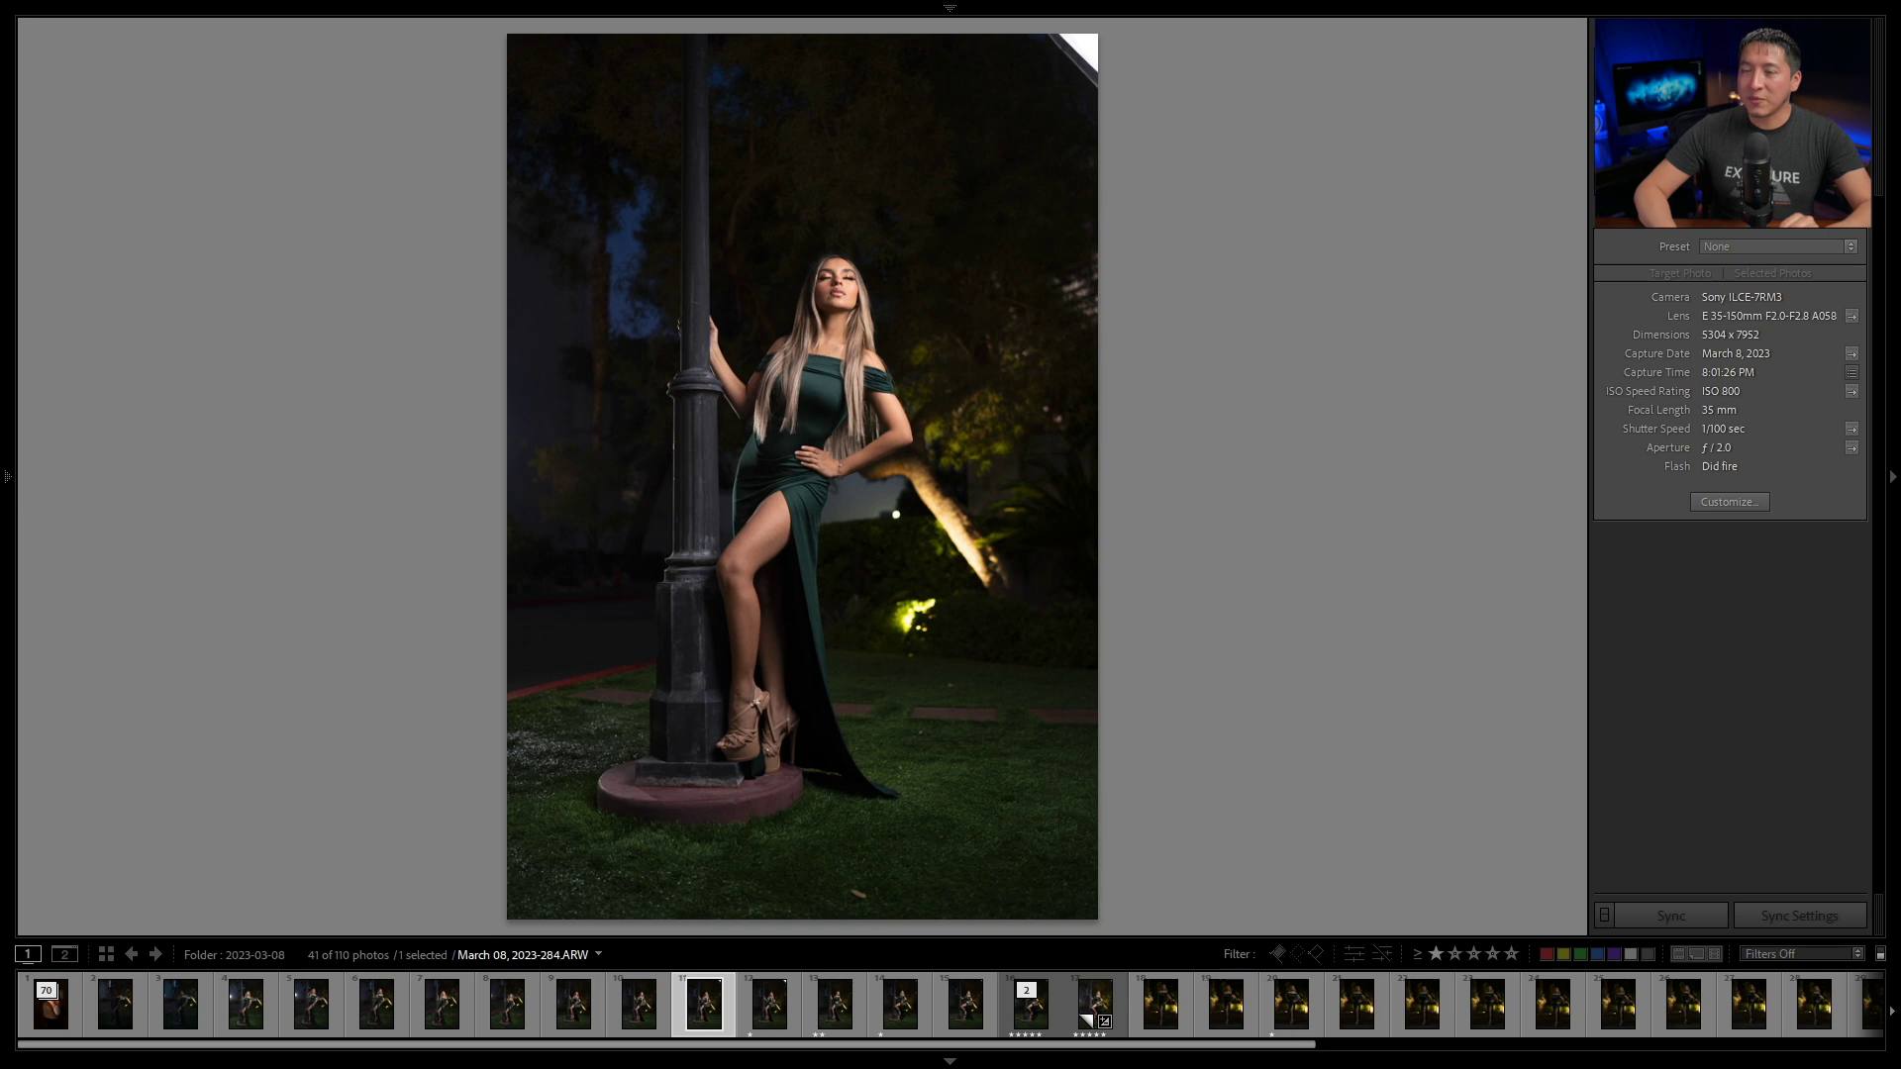
left_click(769, 1004)
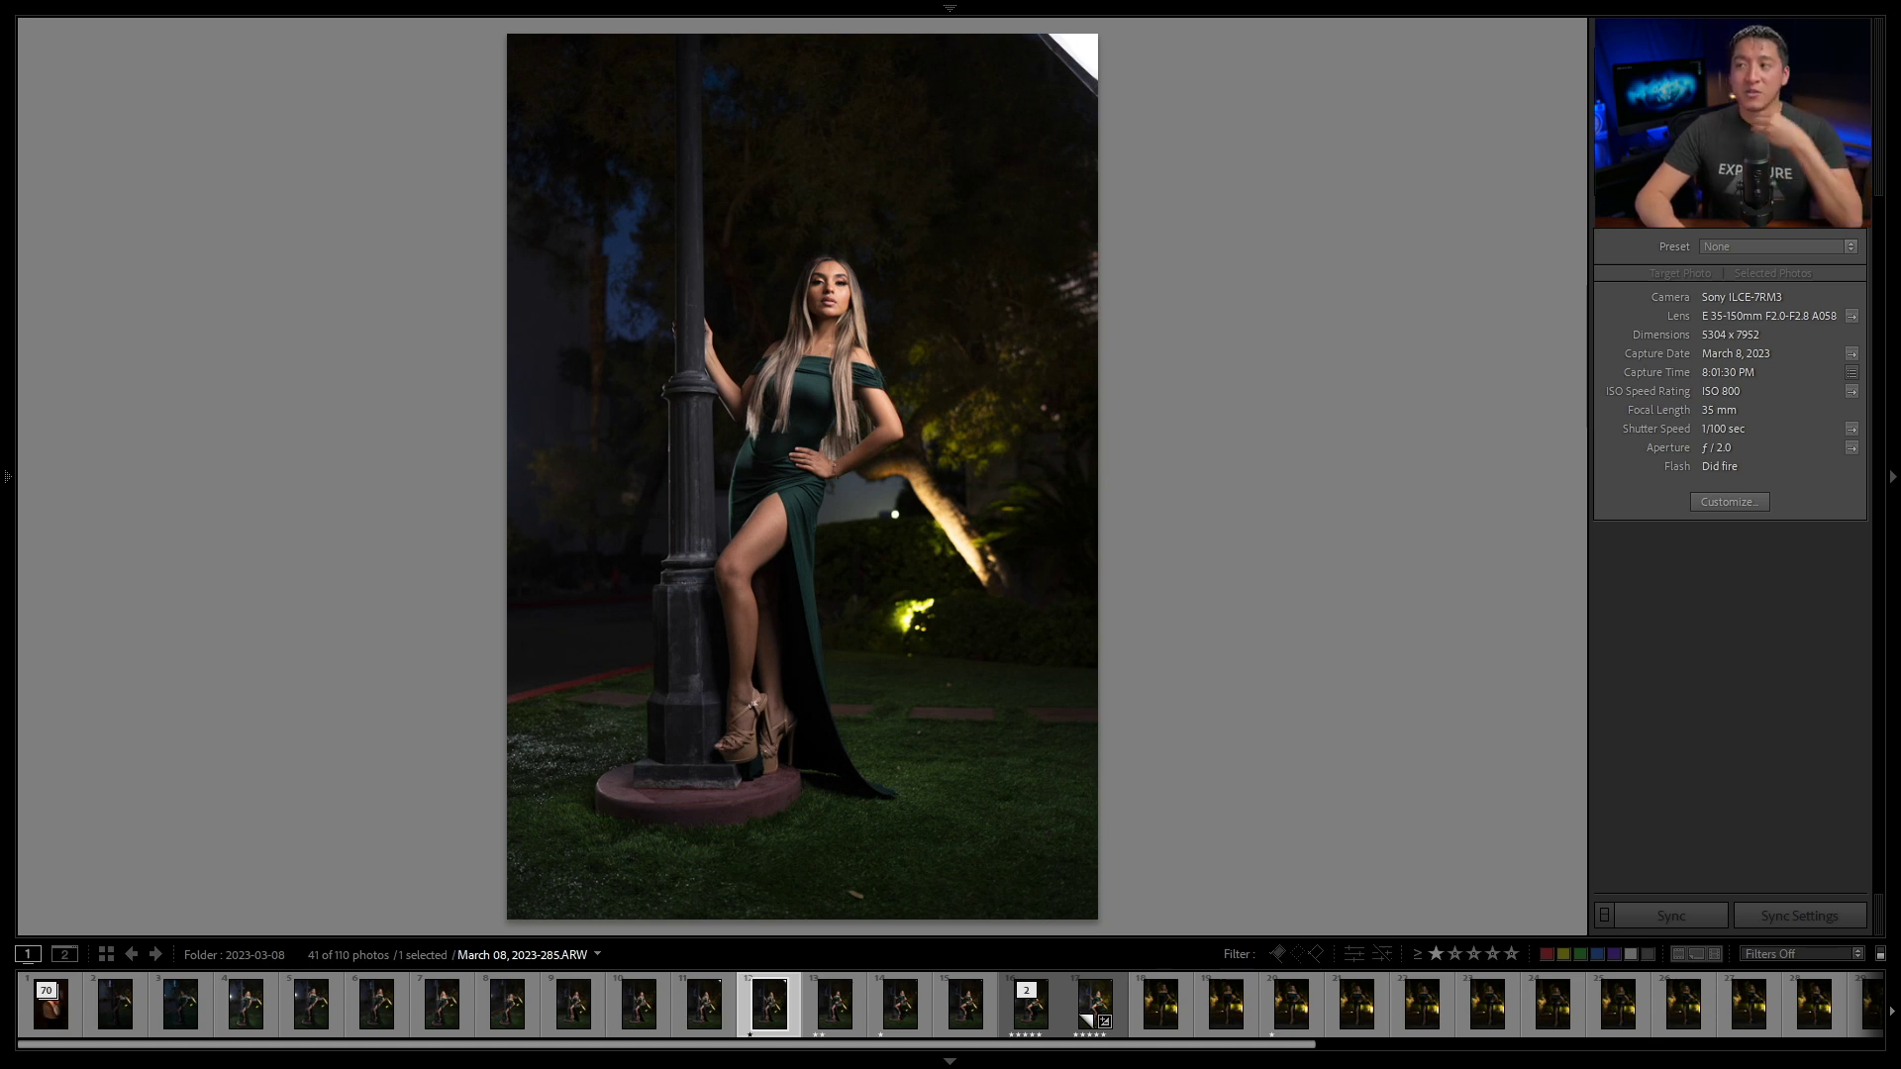
left_click(704, 1004)
key("Right")
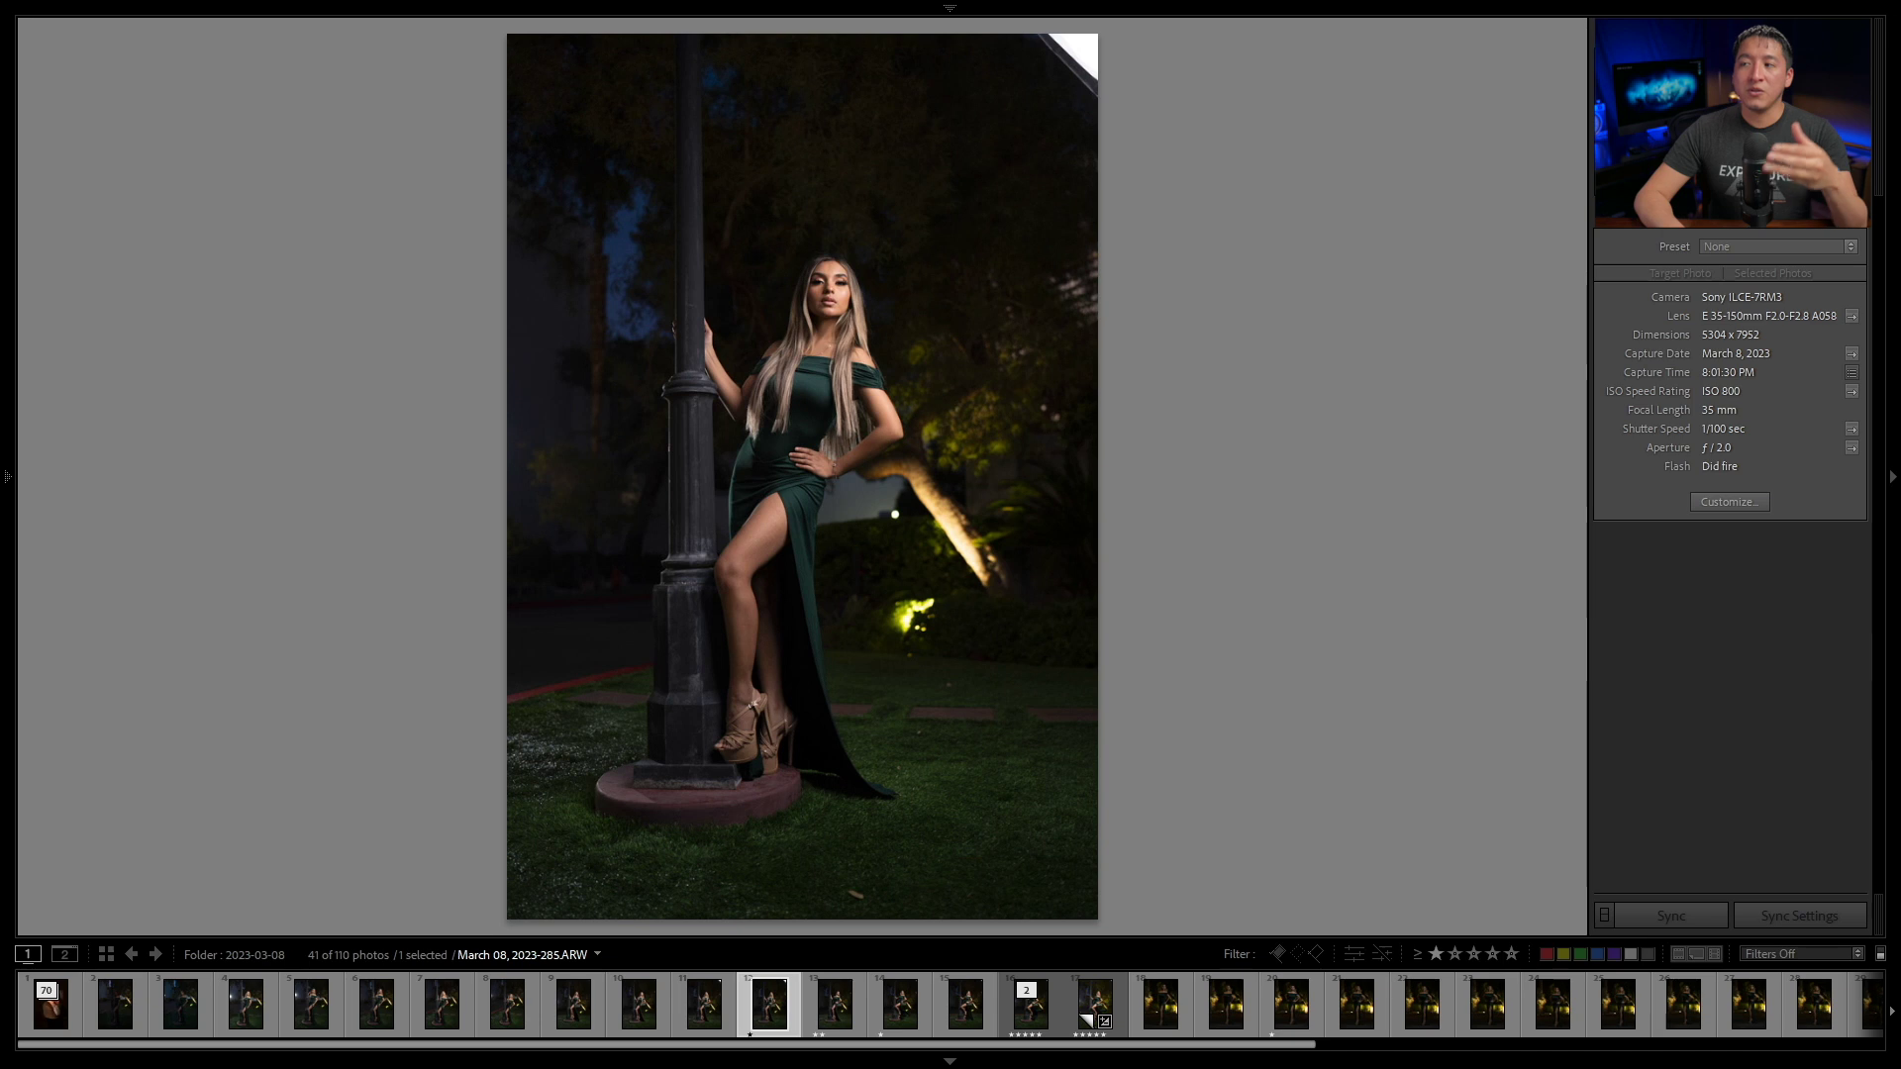
key("Left")
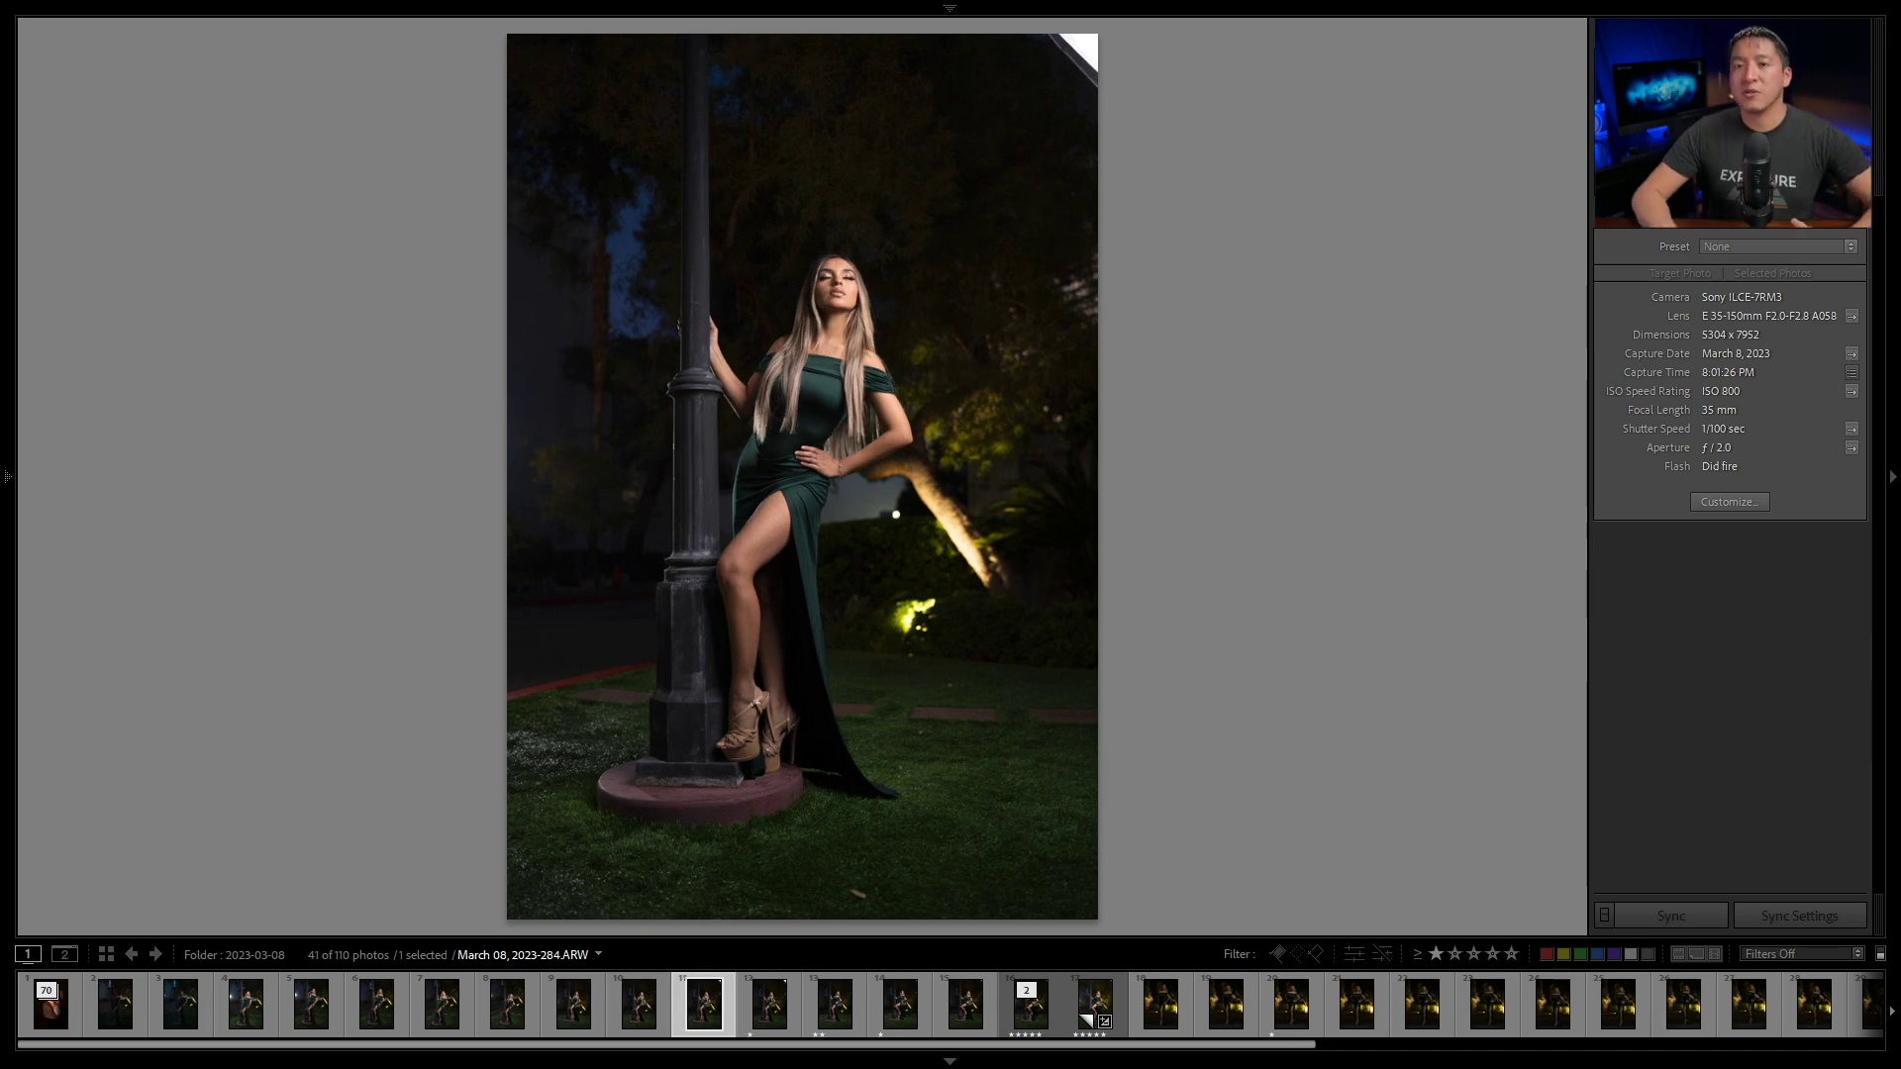
key("Right")
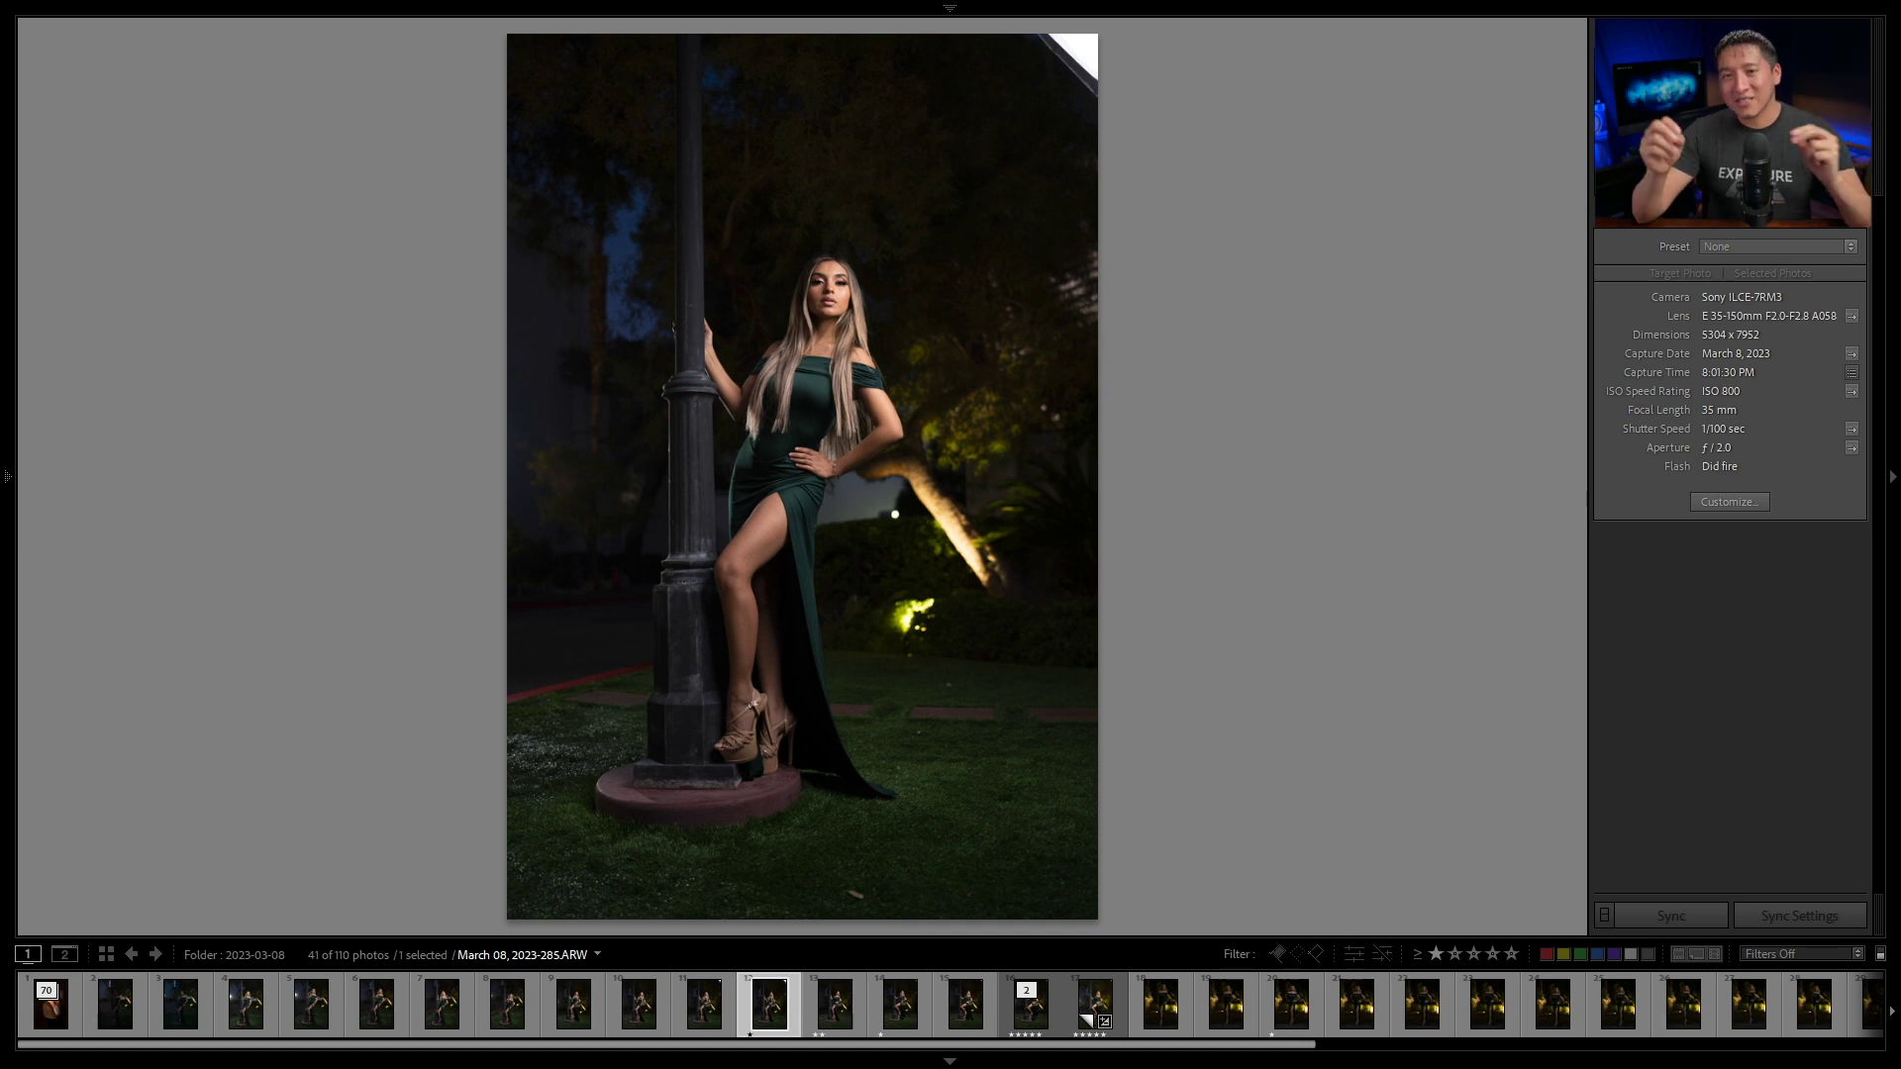
Review shots 286 through 288, and compare the dress movement in 288 with the final shot 289
left_click(835, 1003)
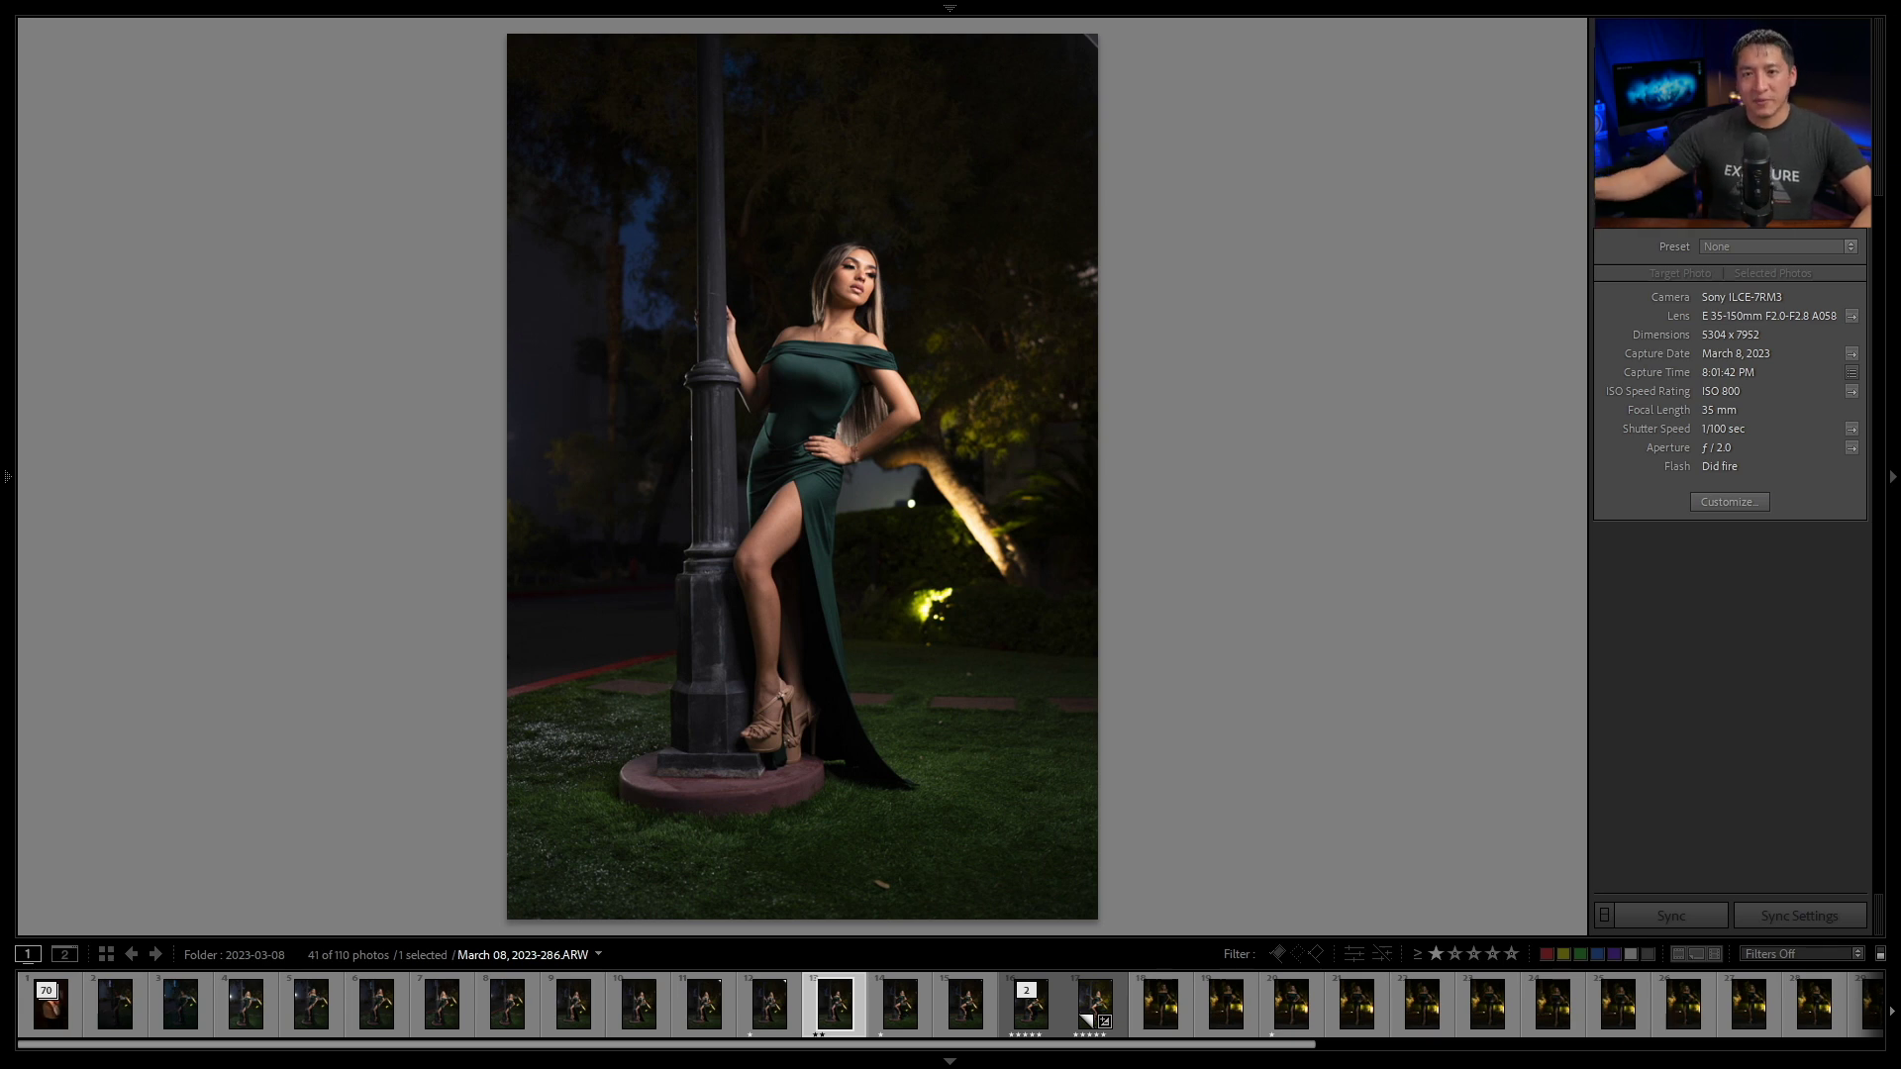
left_click(899, 1004)
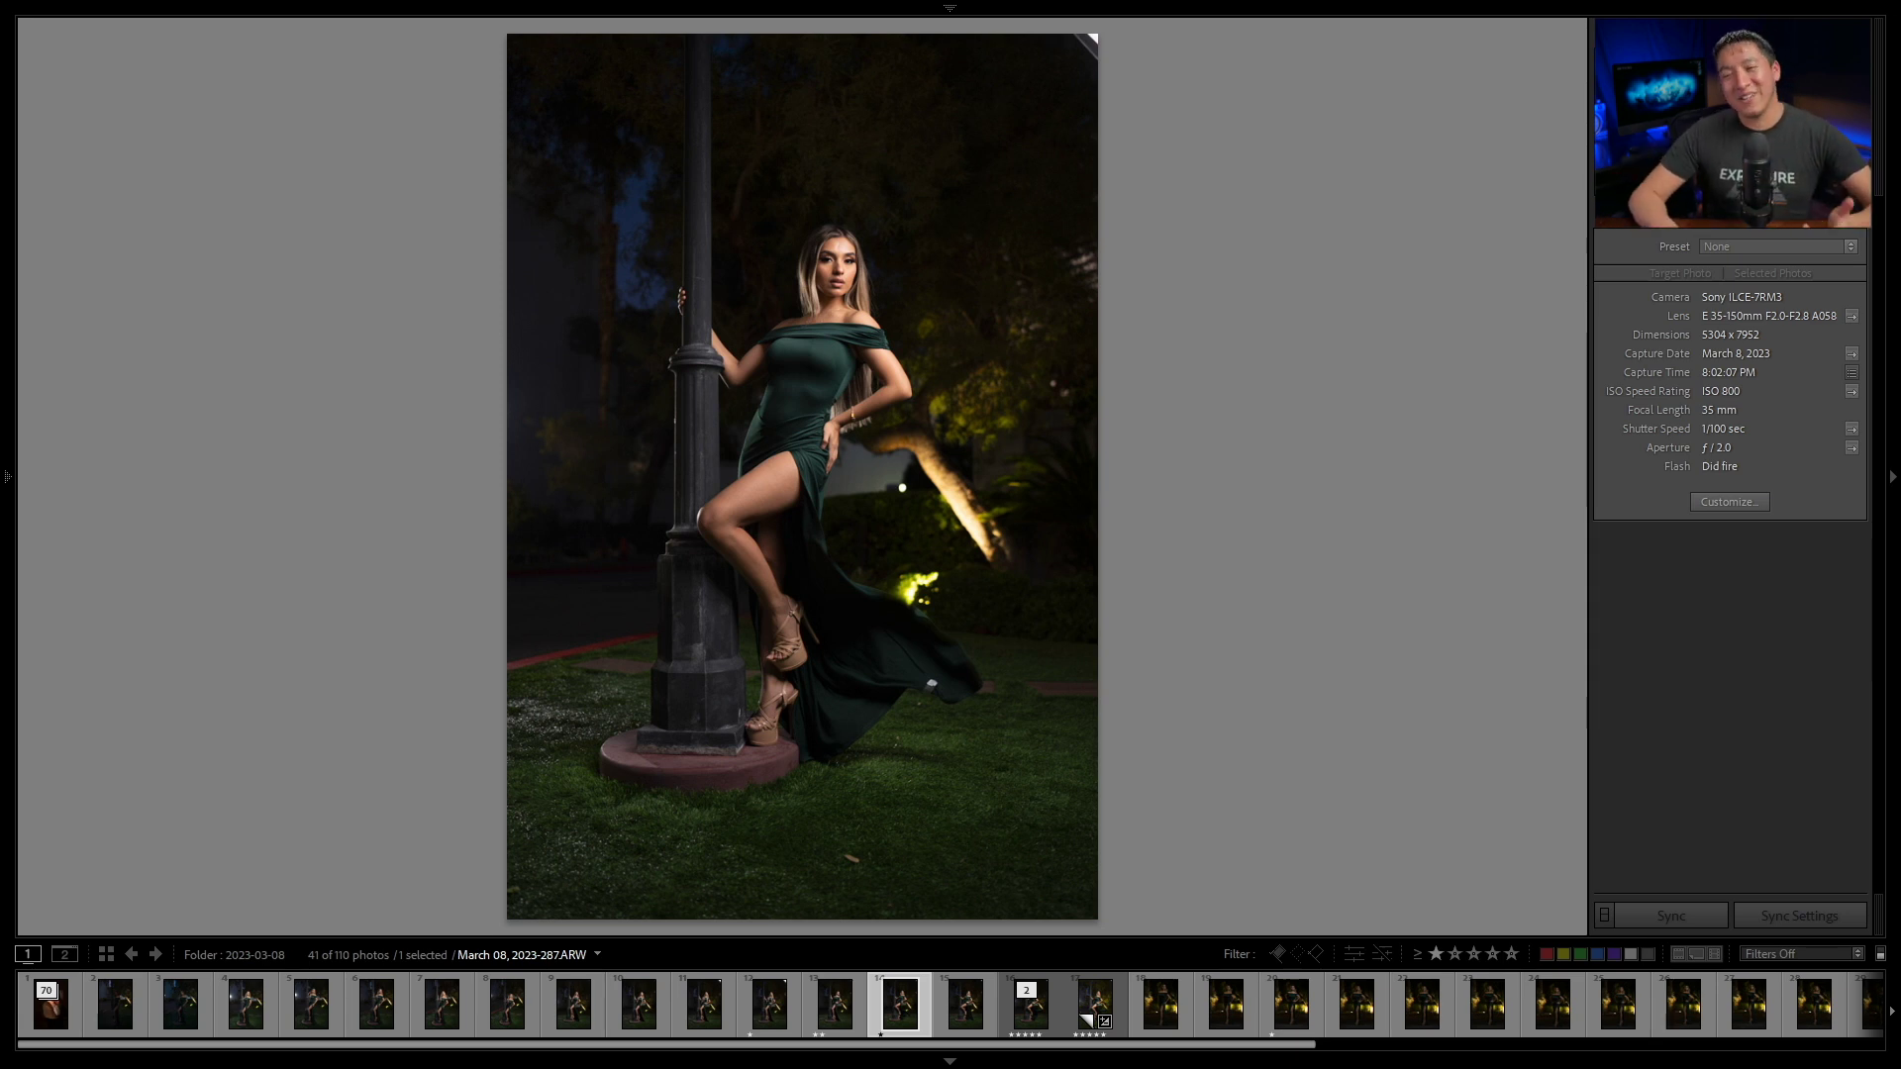
key("Right")
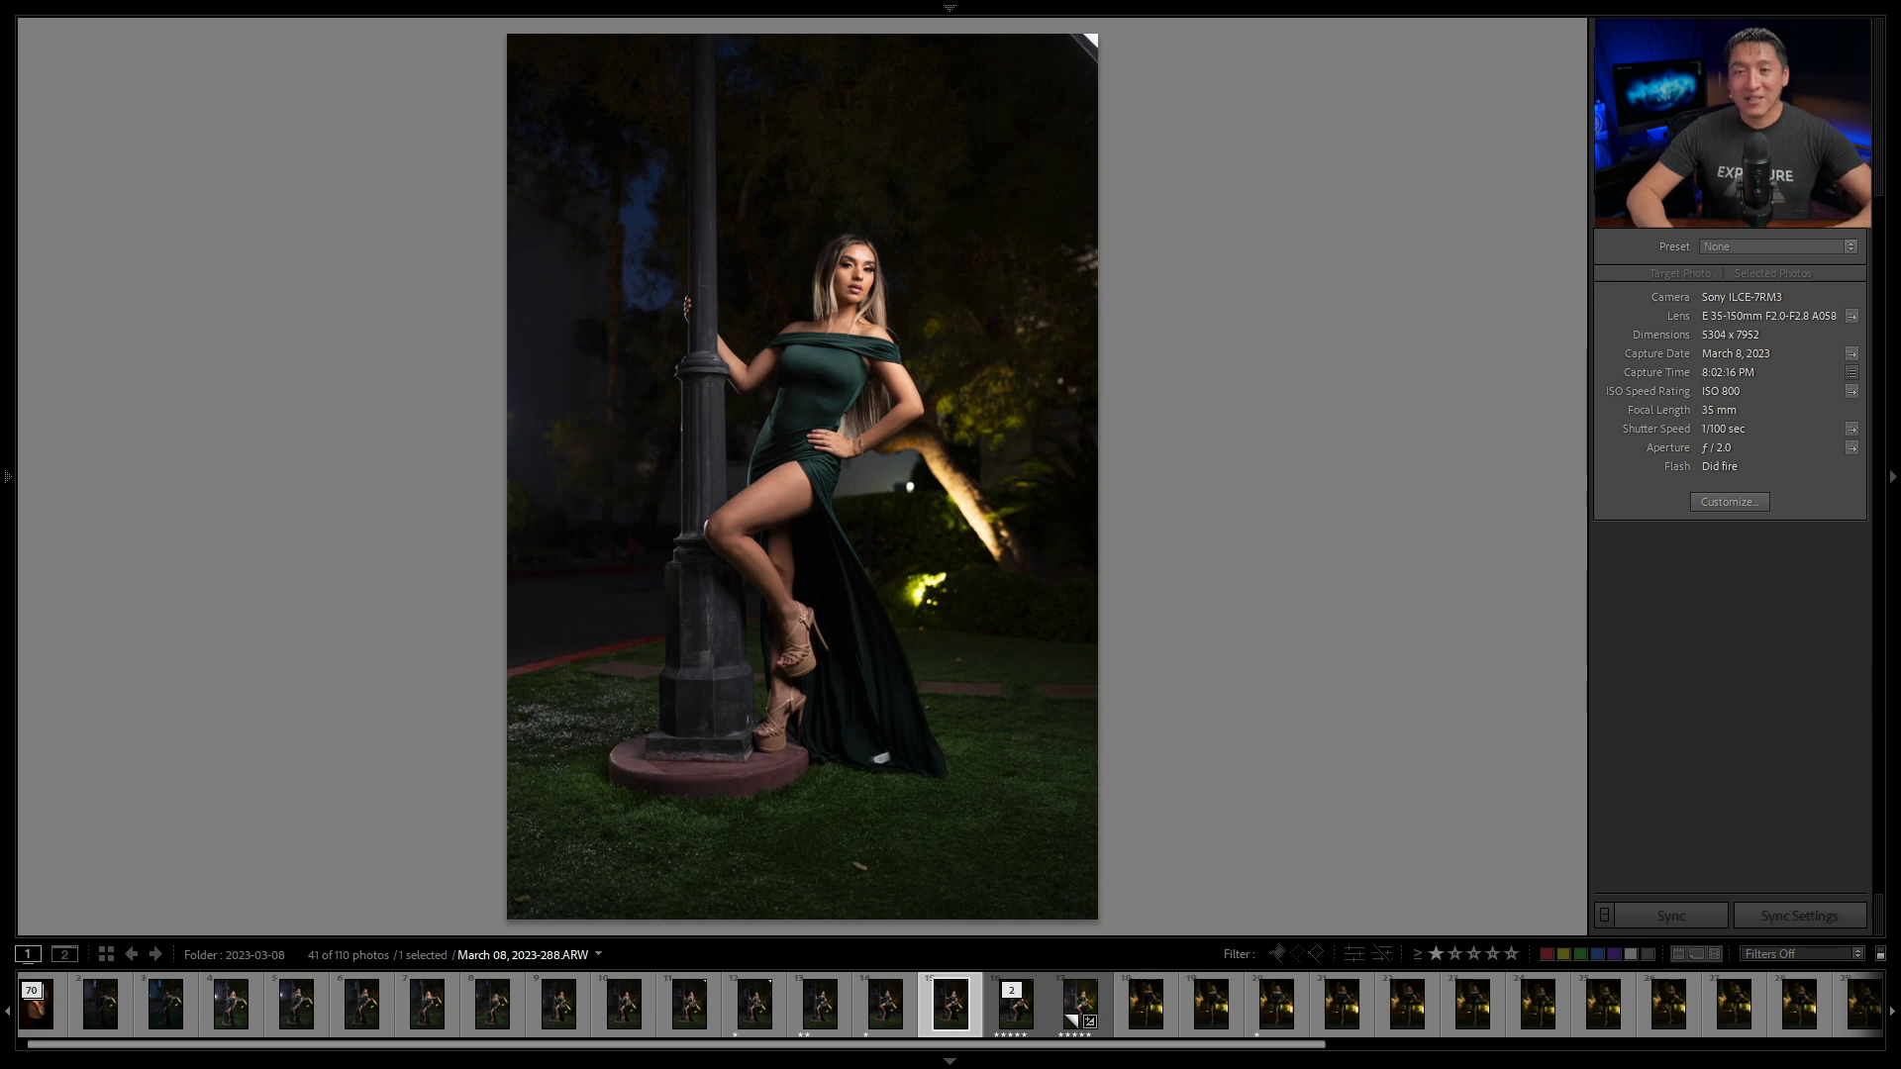
key("Right")
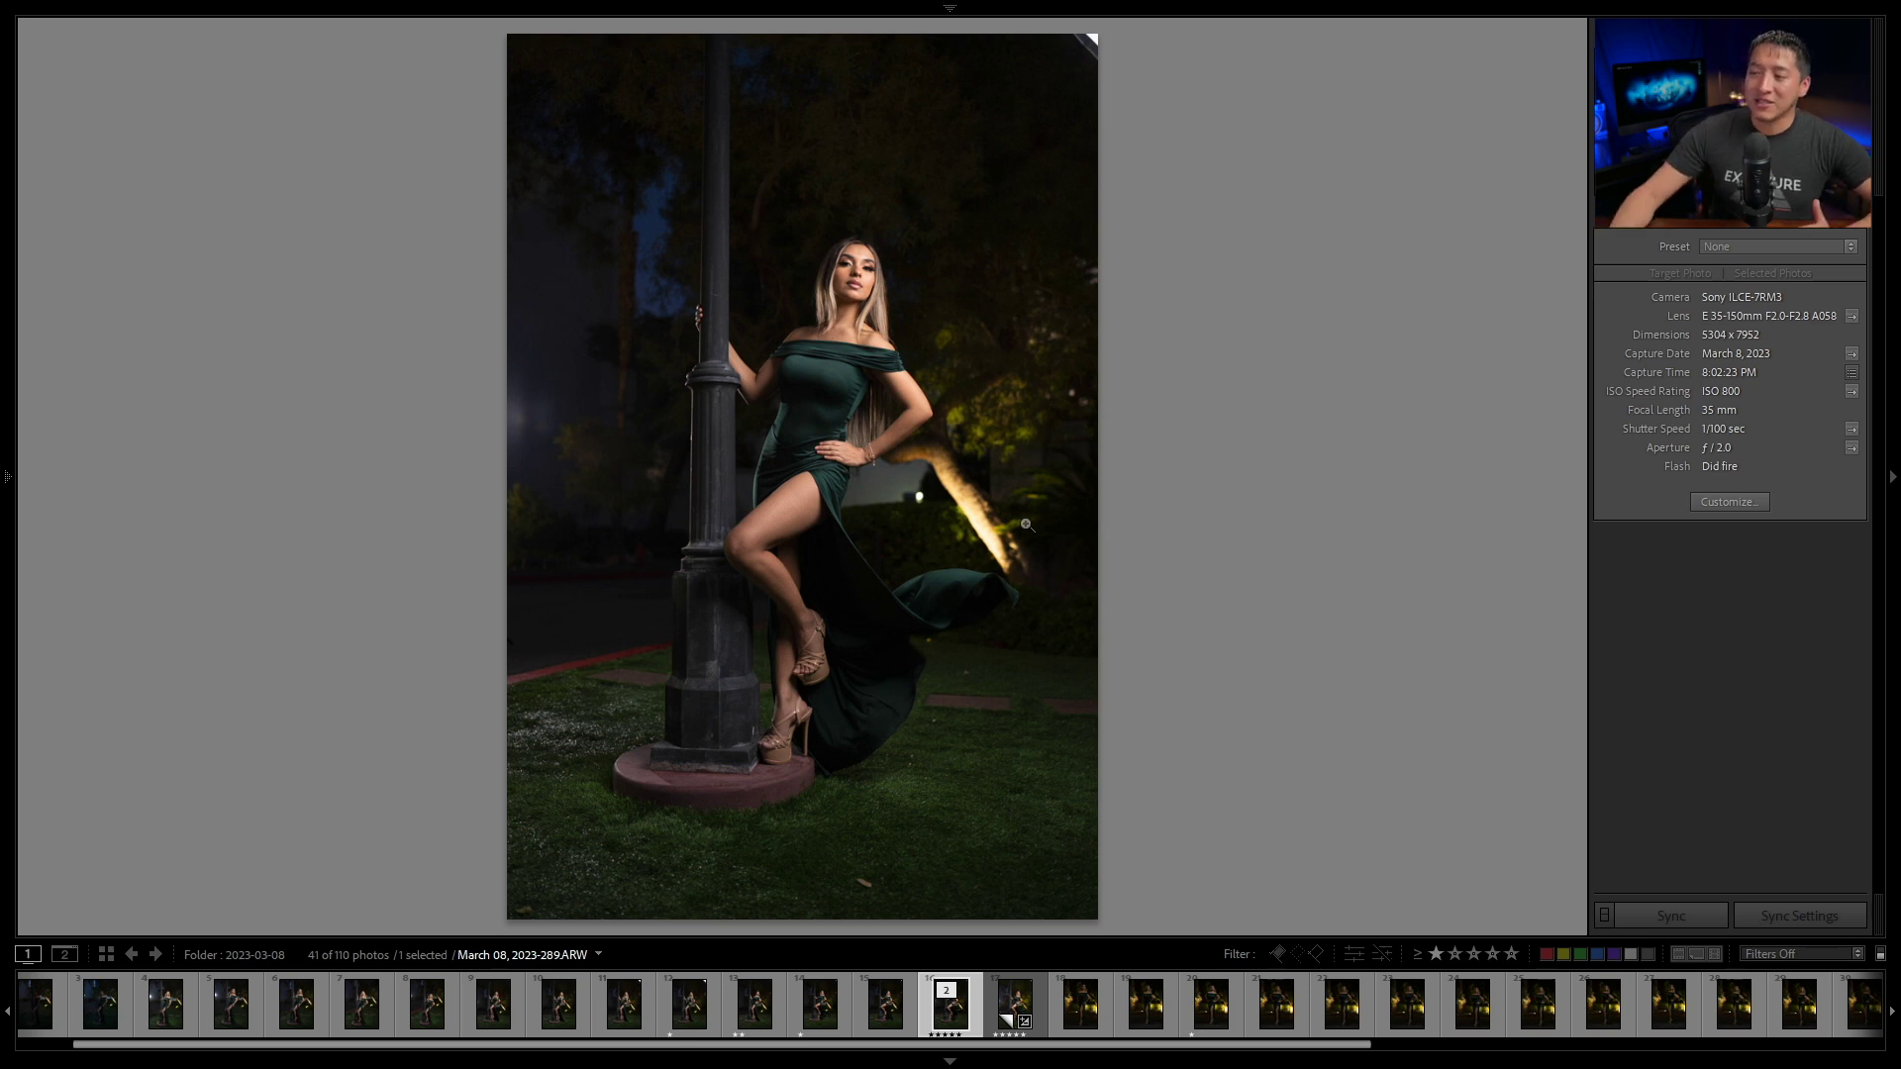
key("Left")
key("Left")
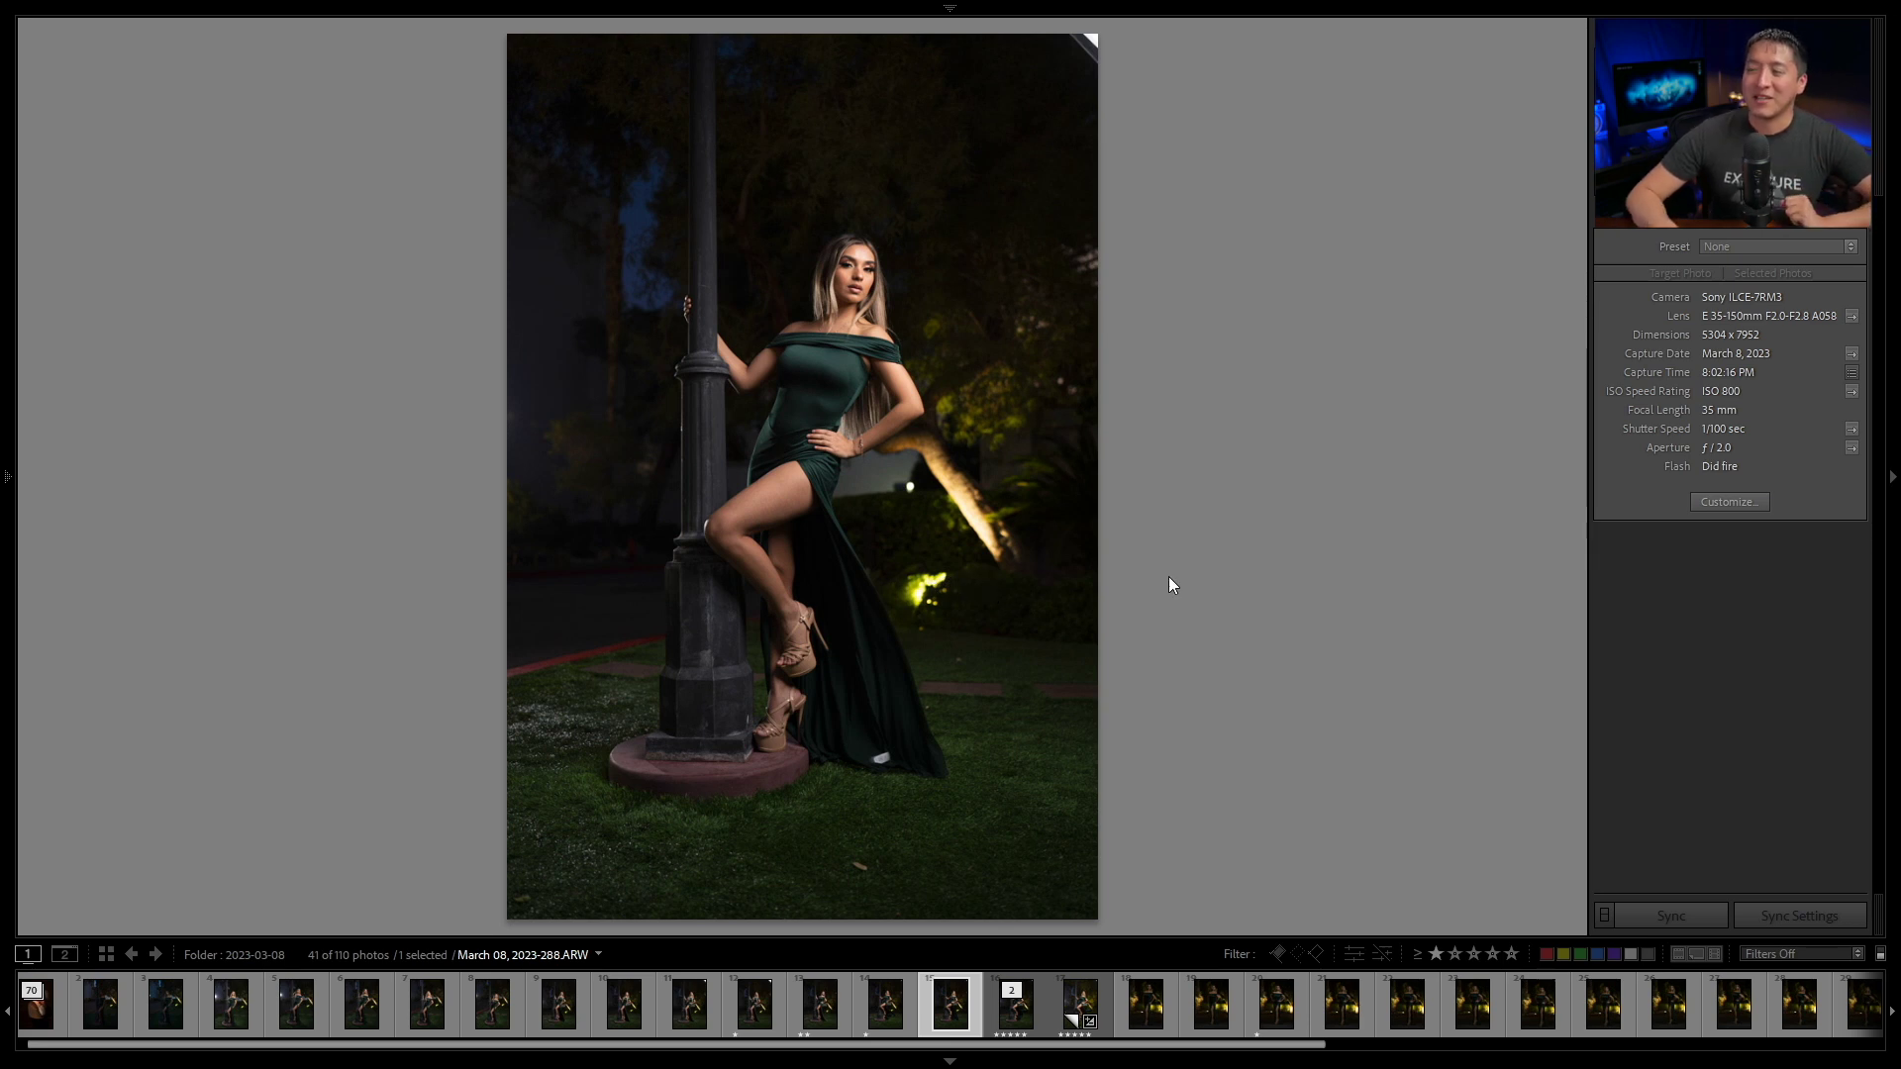
key("Right")
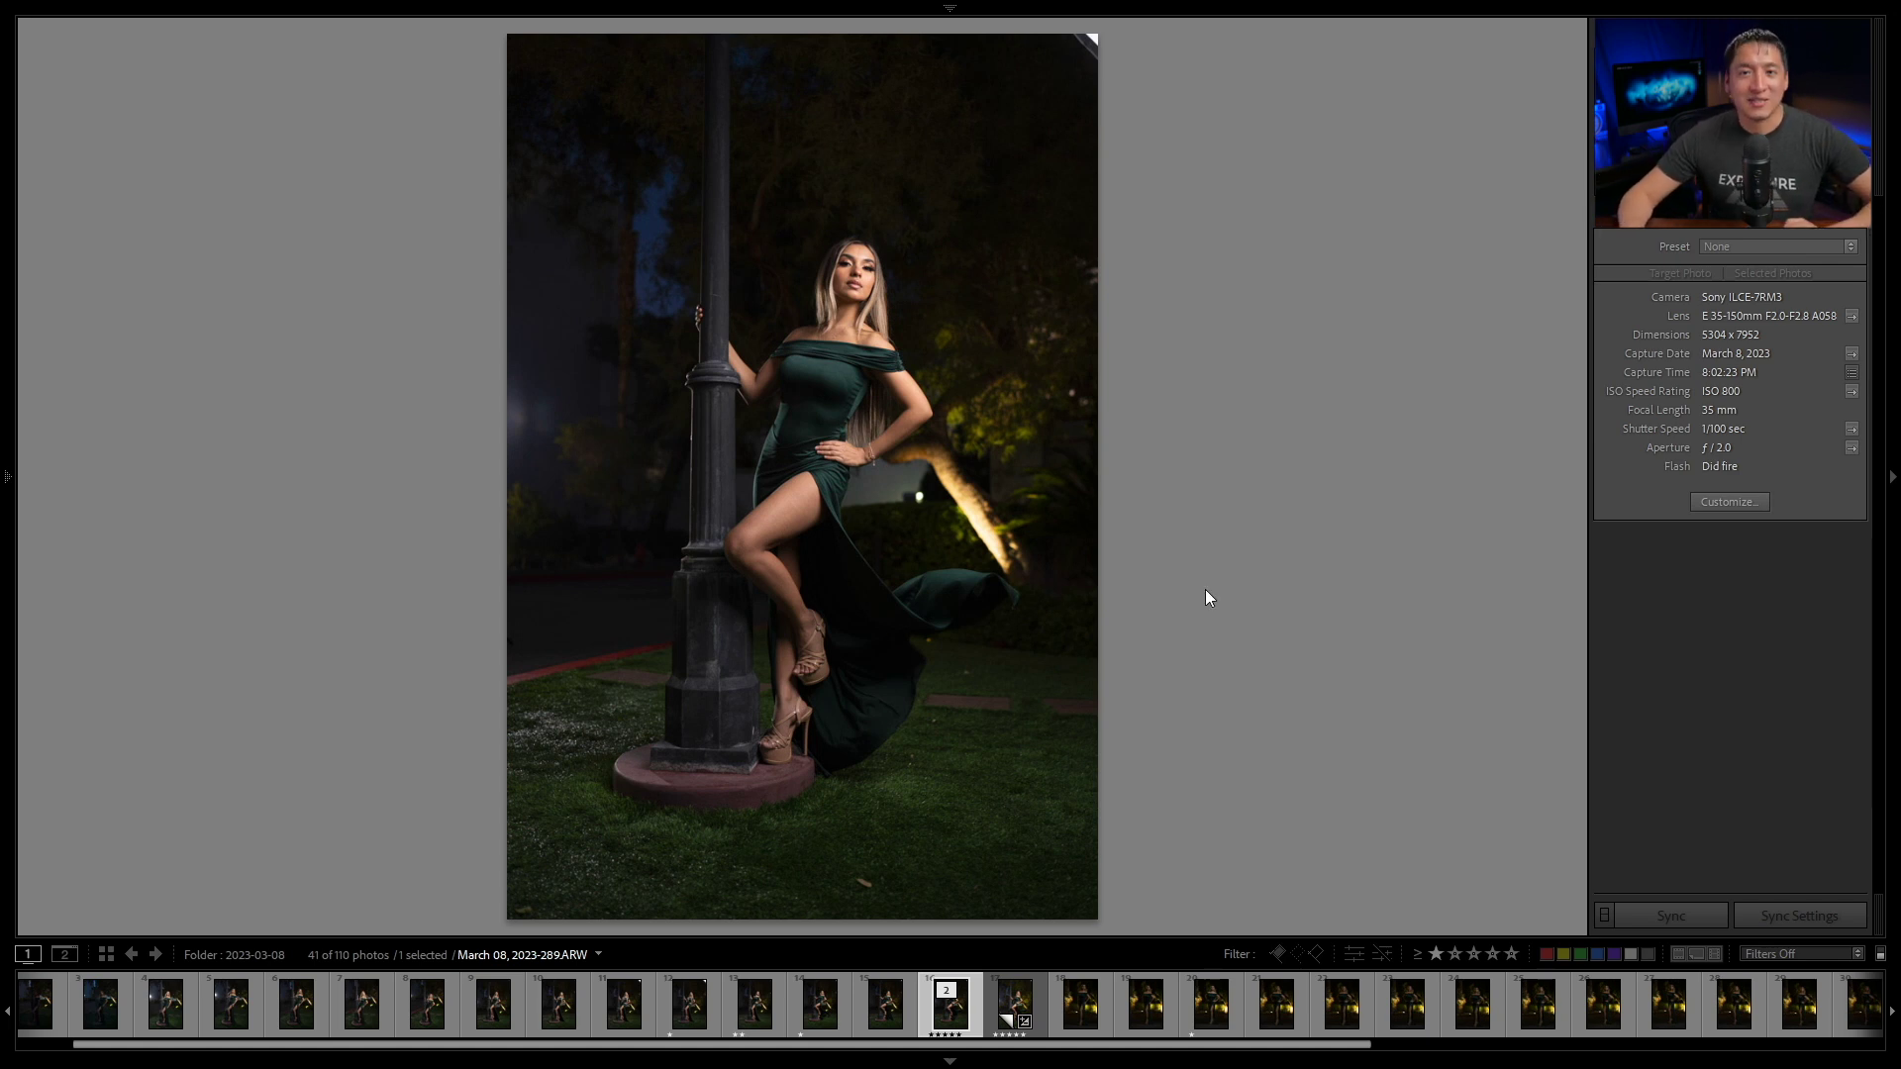
Switch to the normal screen mode and compare unedited photo 289 with its edited virtual copy
key("f")
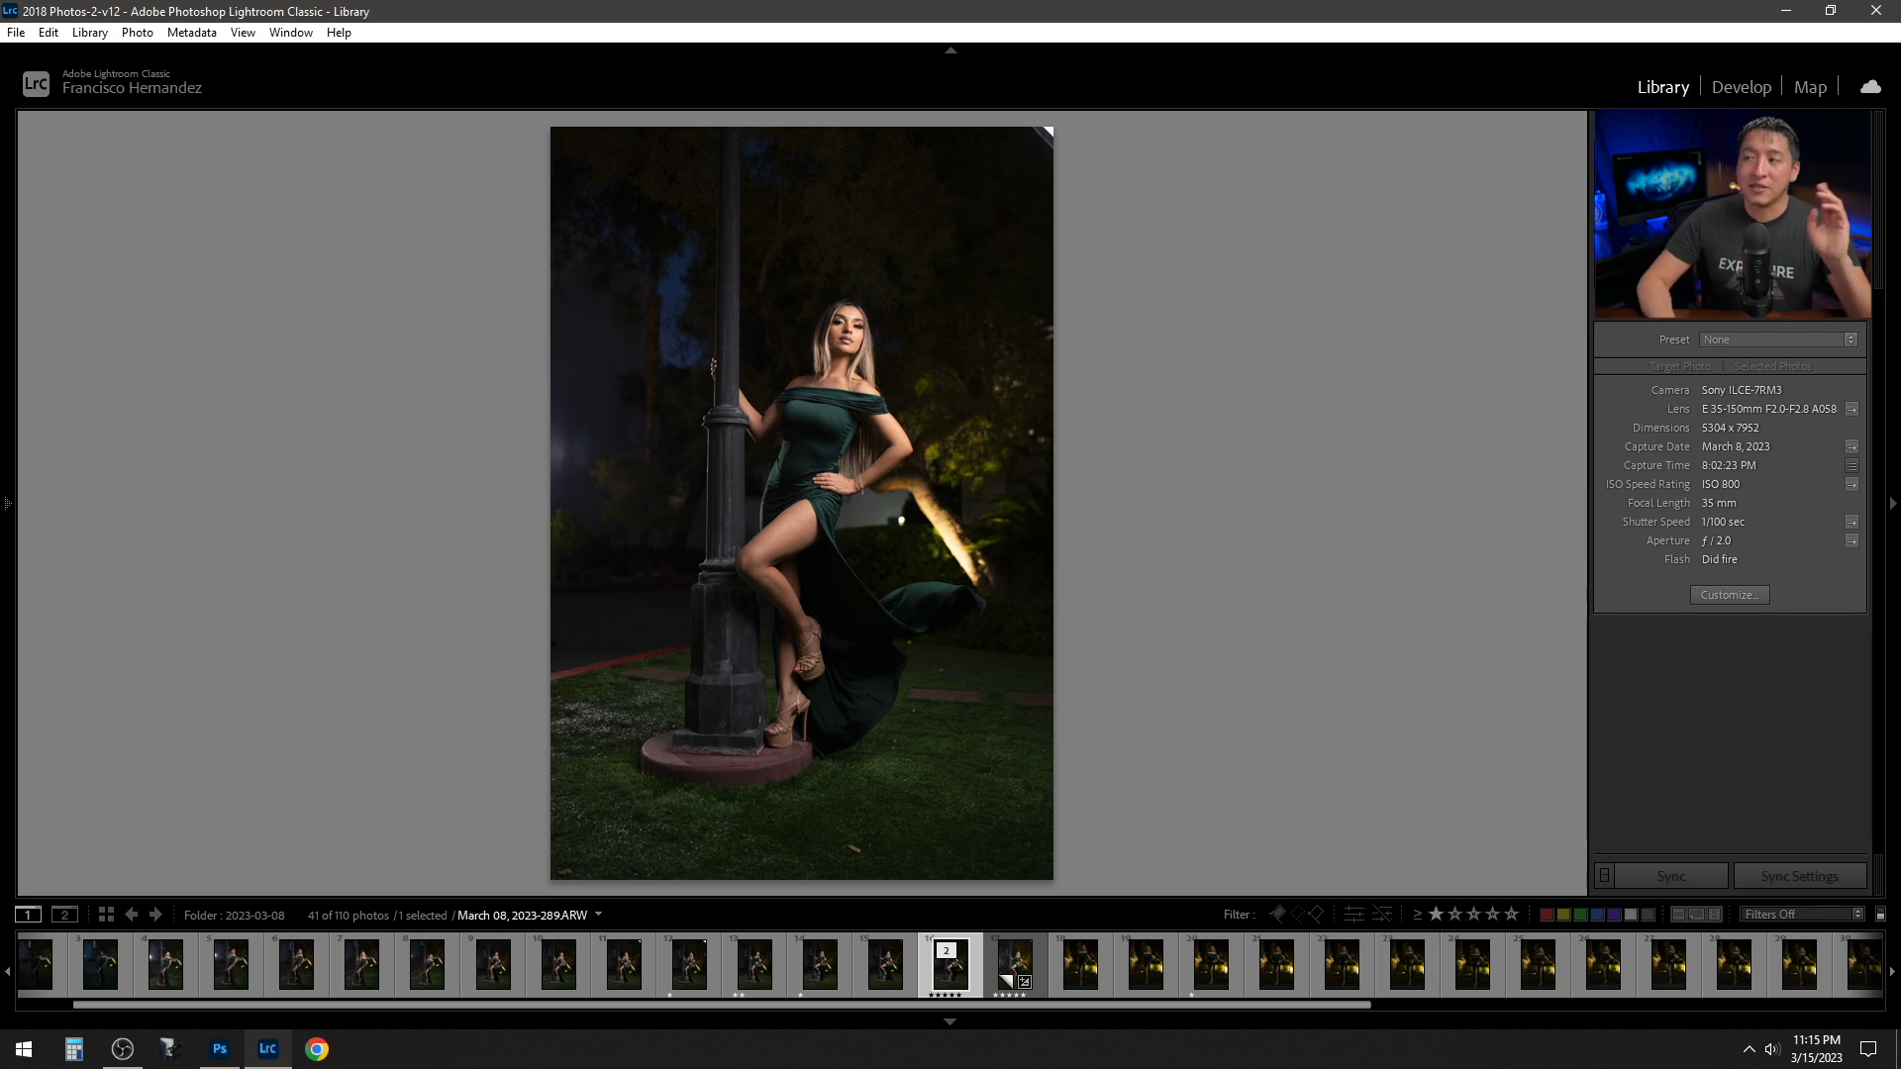
key("Right")
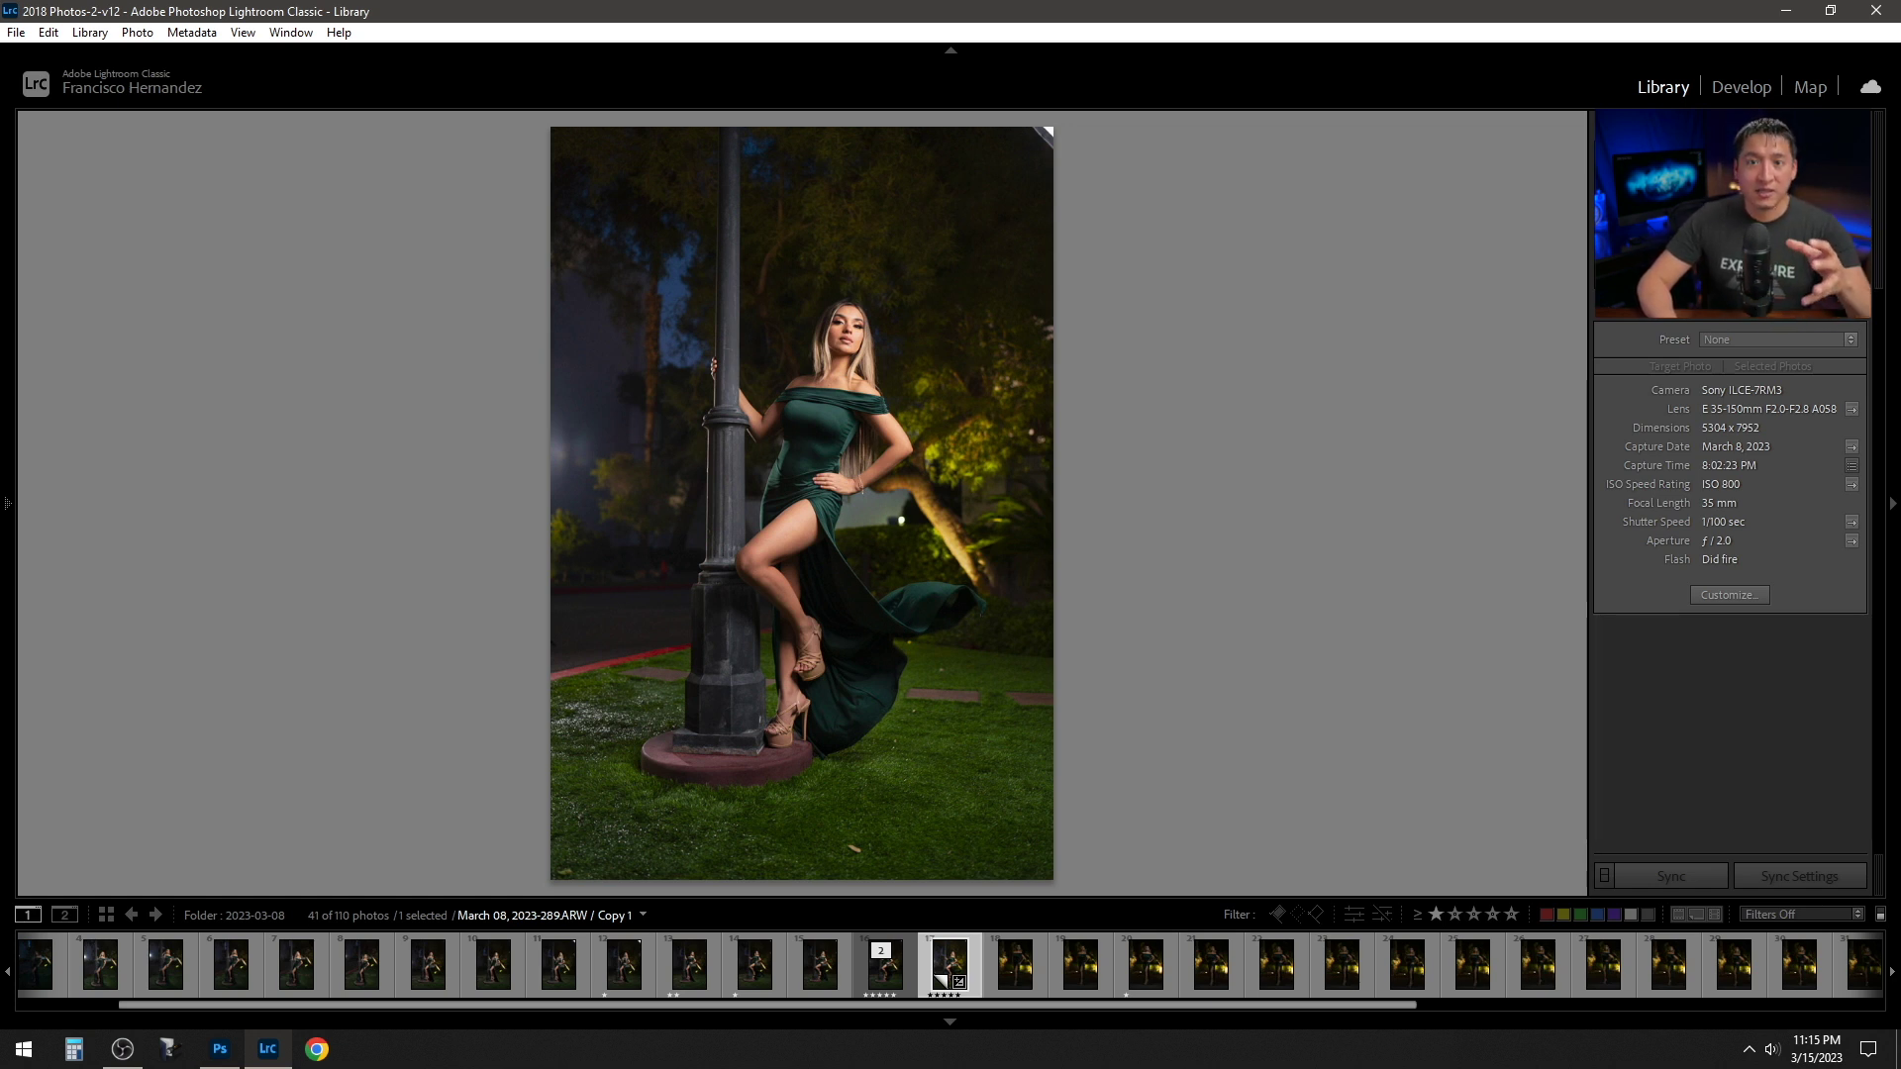
key("Left")
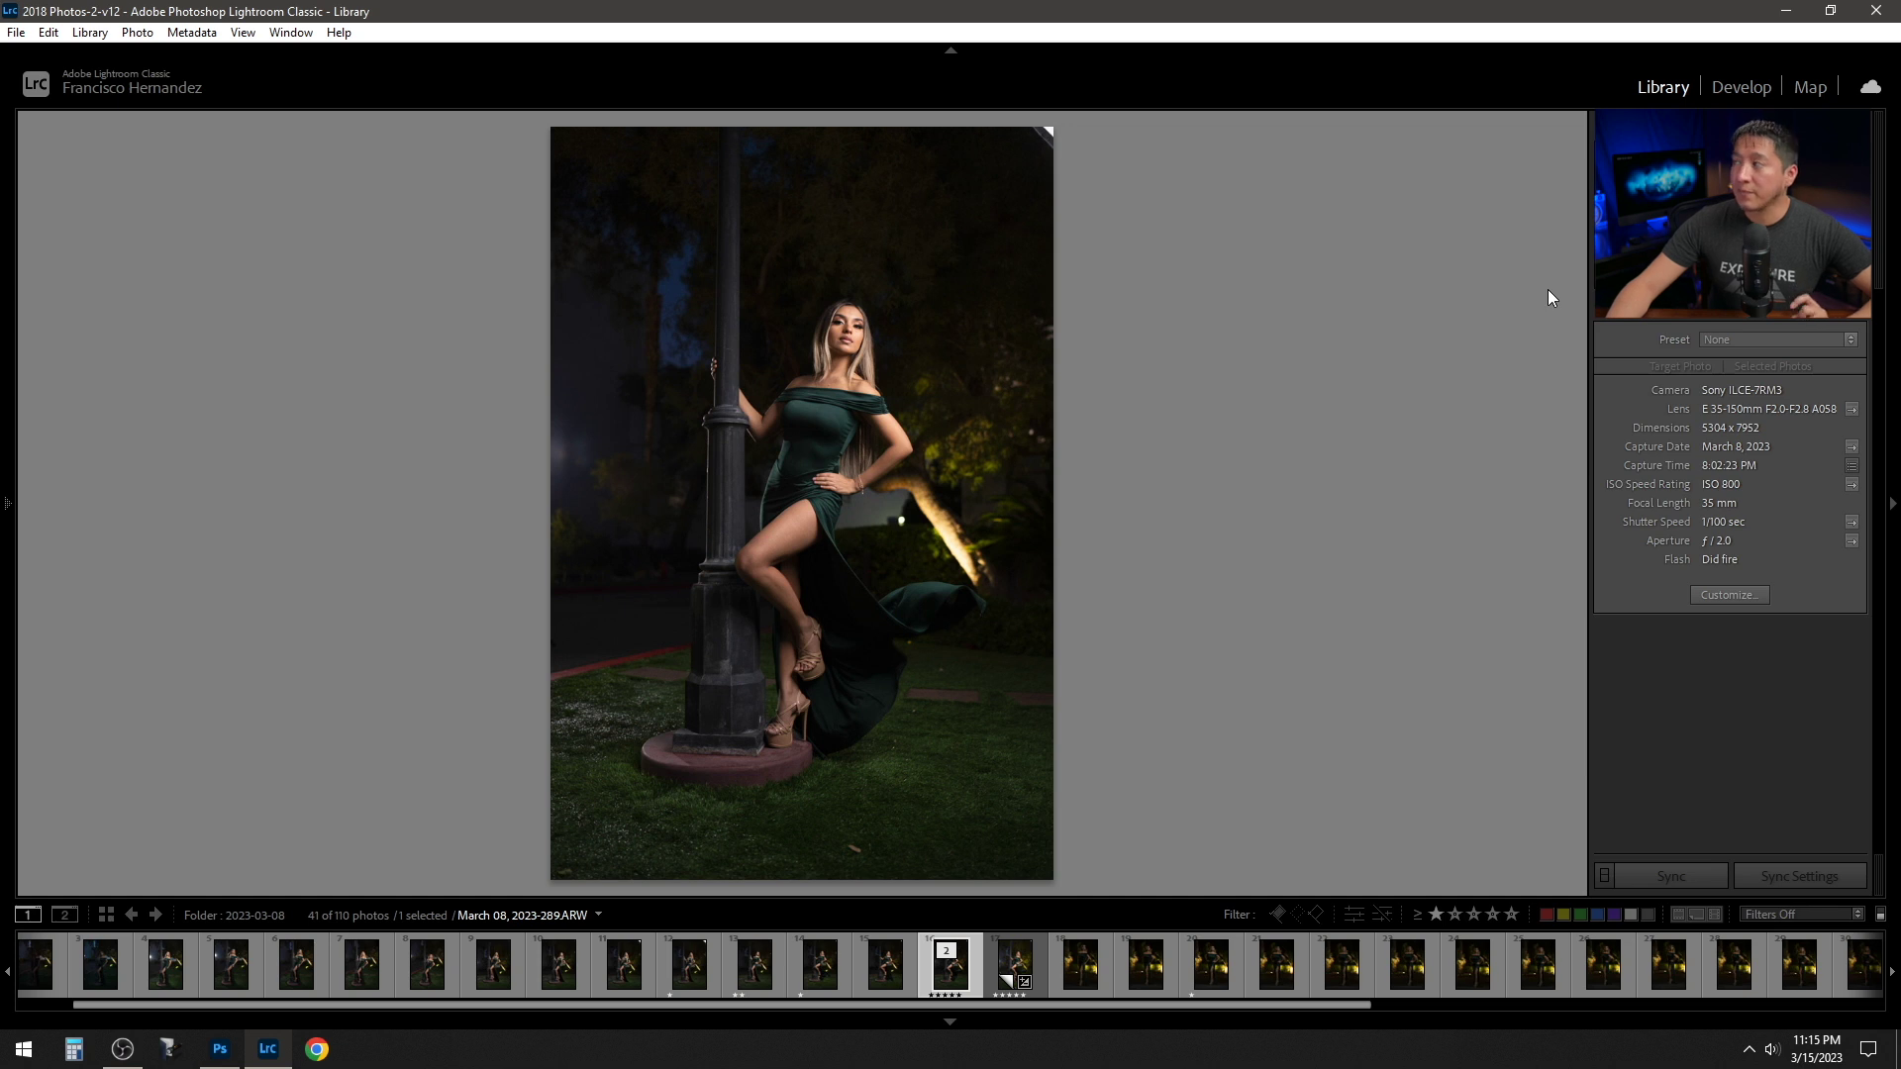
Open unedited photo 289 for developing, add a background mask, and set the mask's Shadows to 100
key("d")
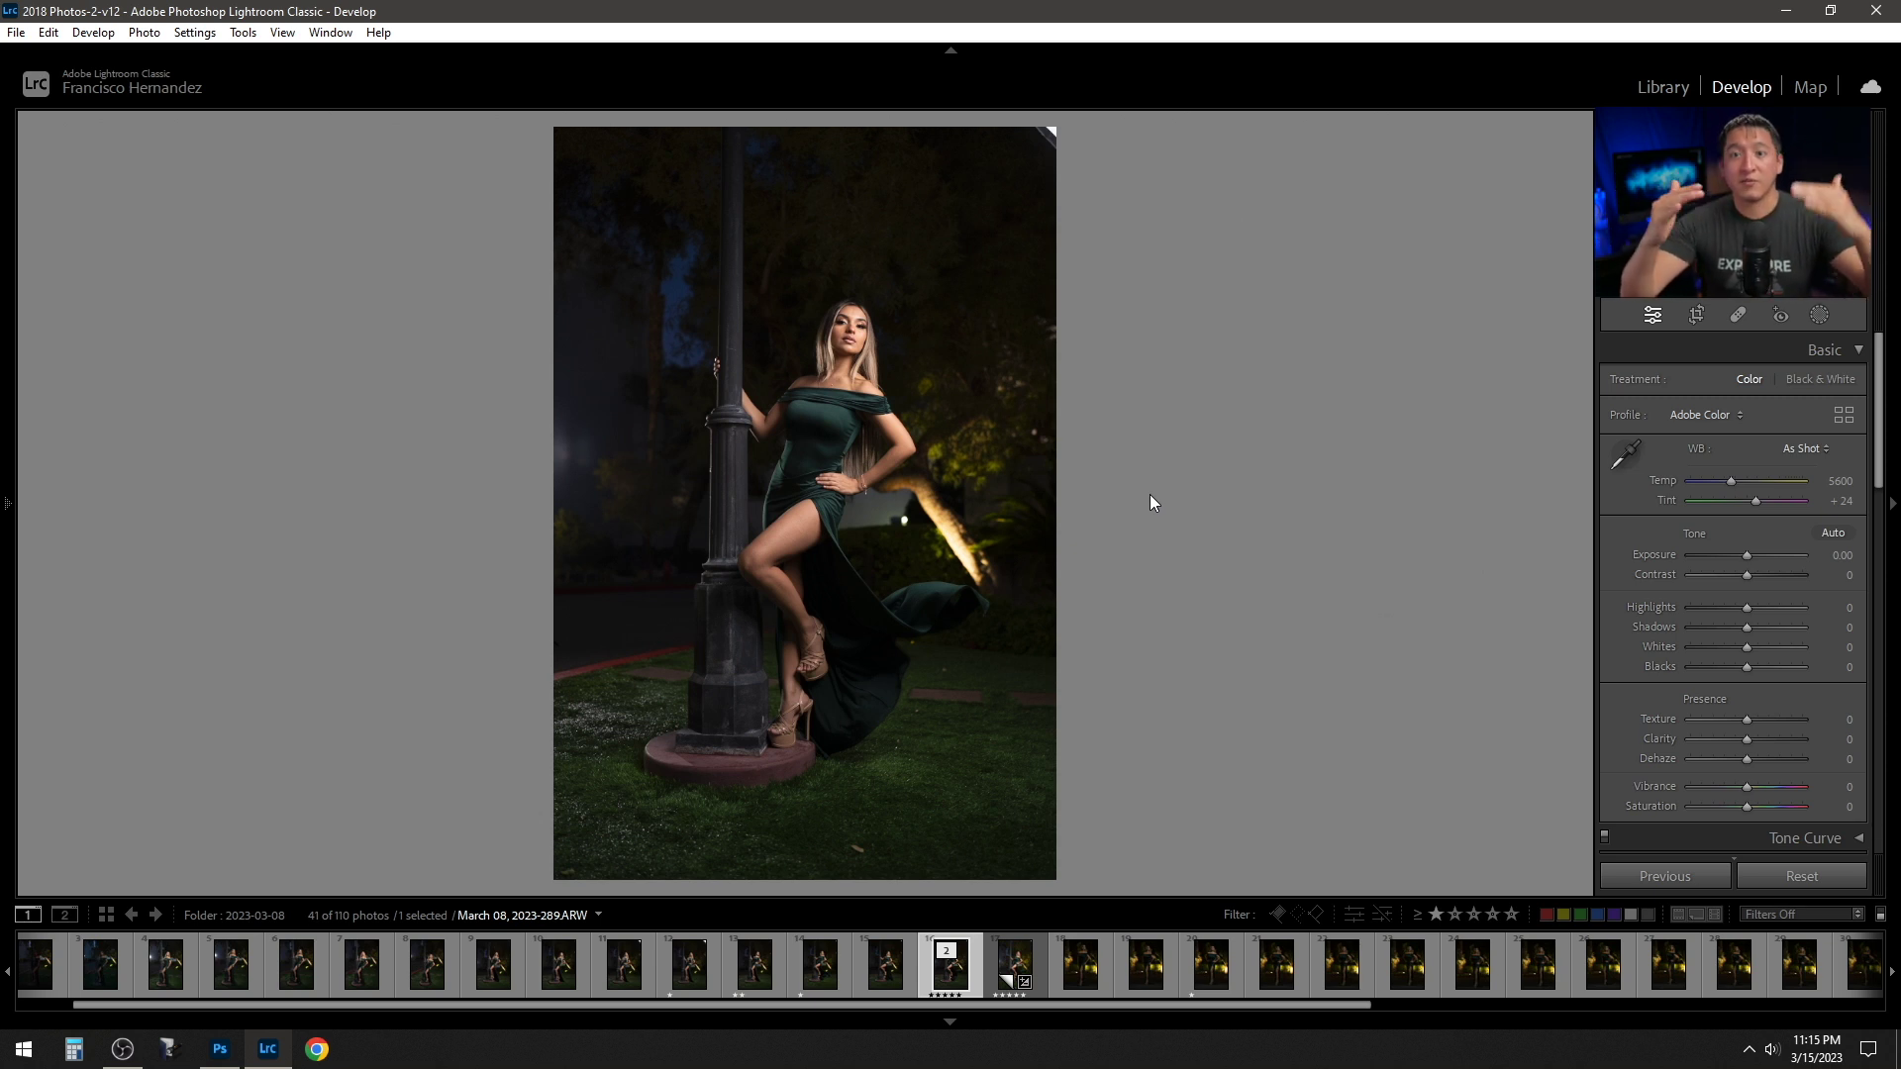
left_click(1821, 315)
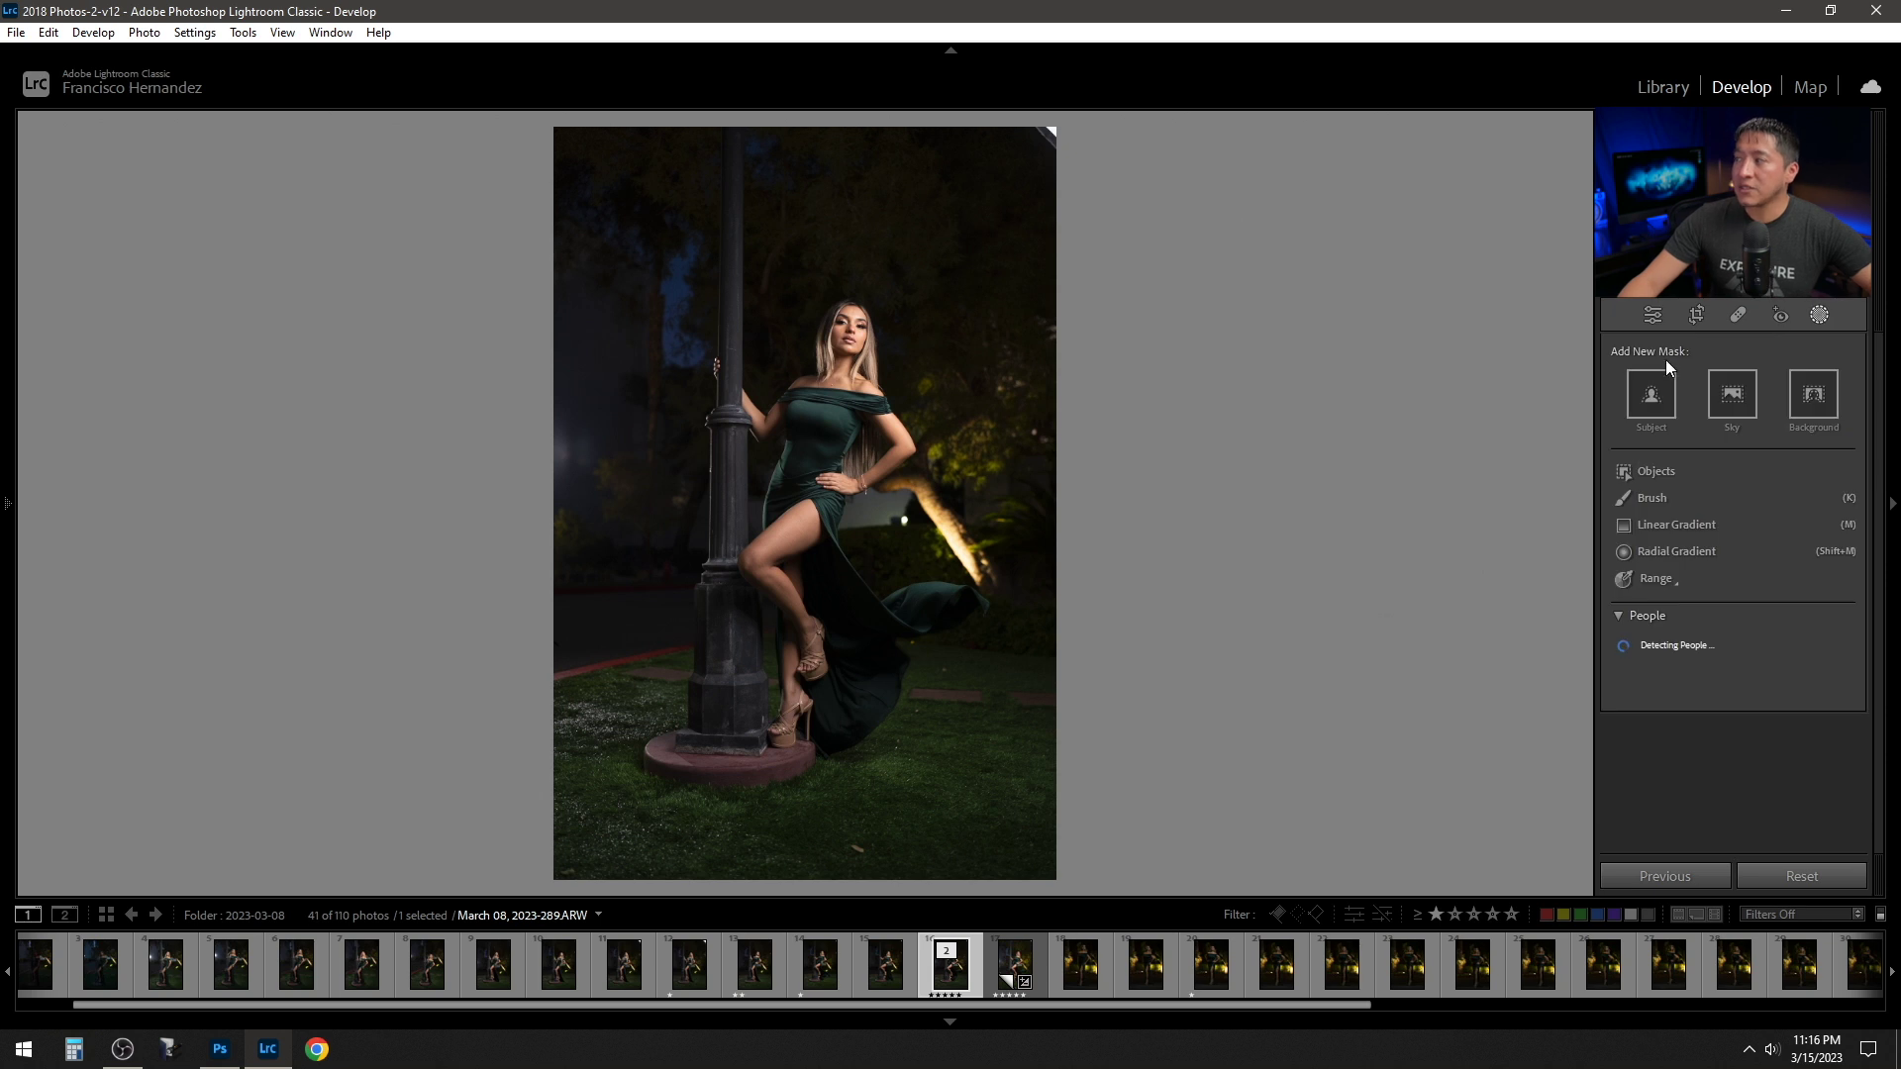
left_click(1800, 396)
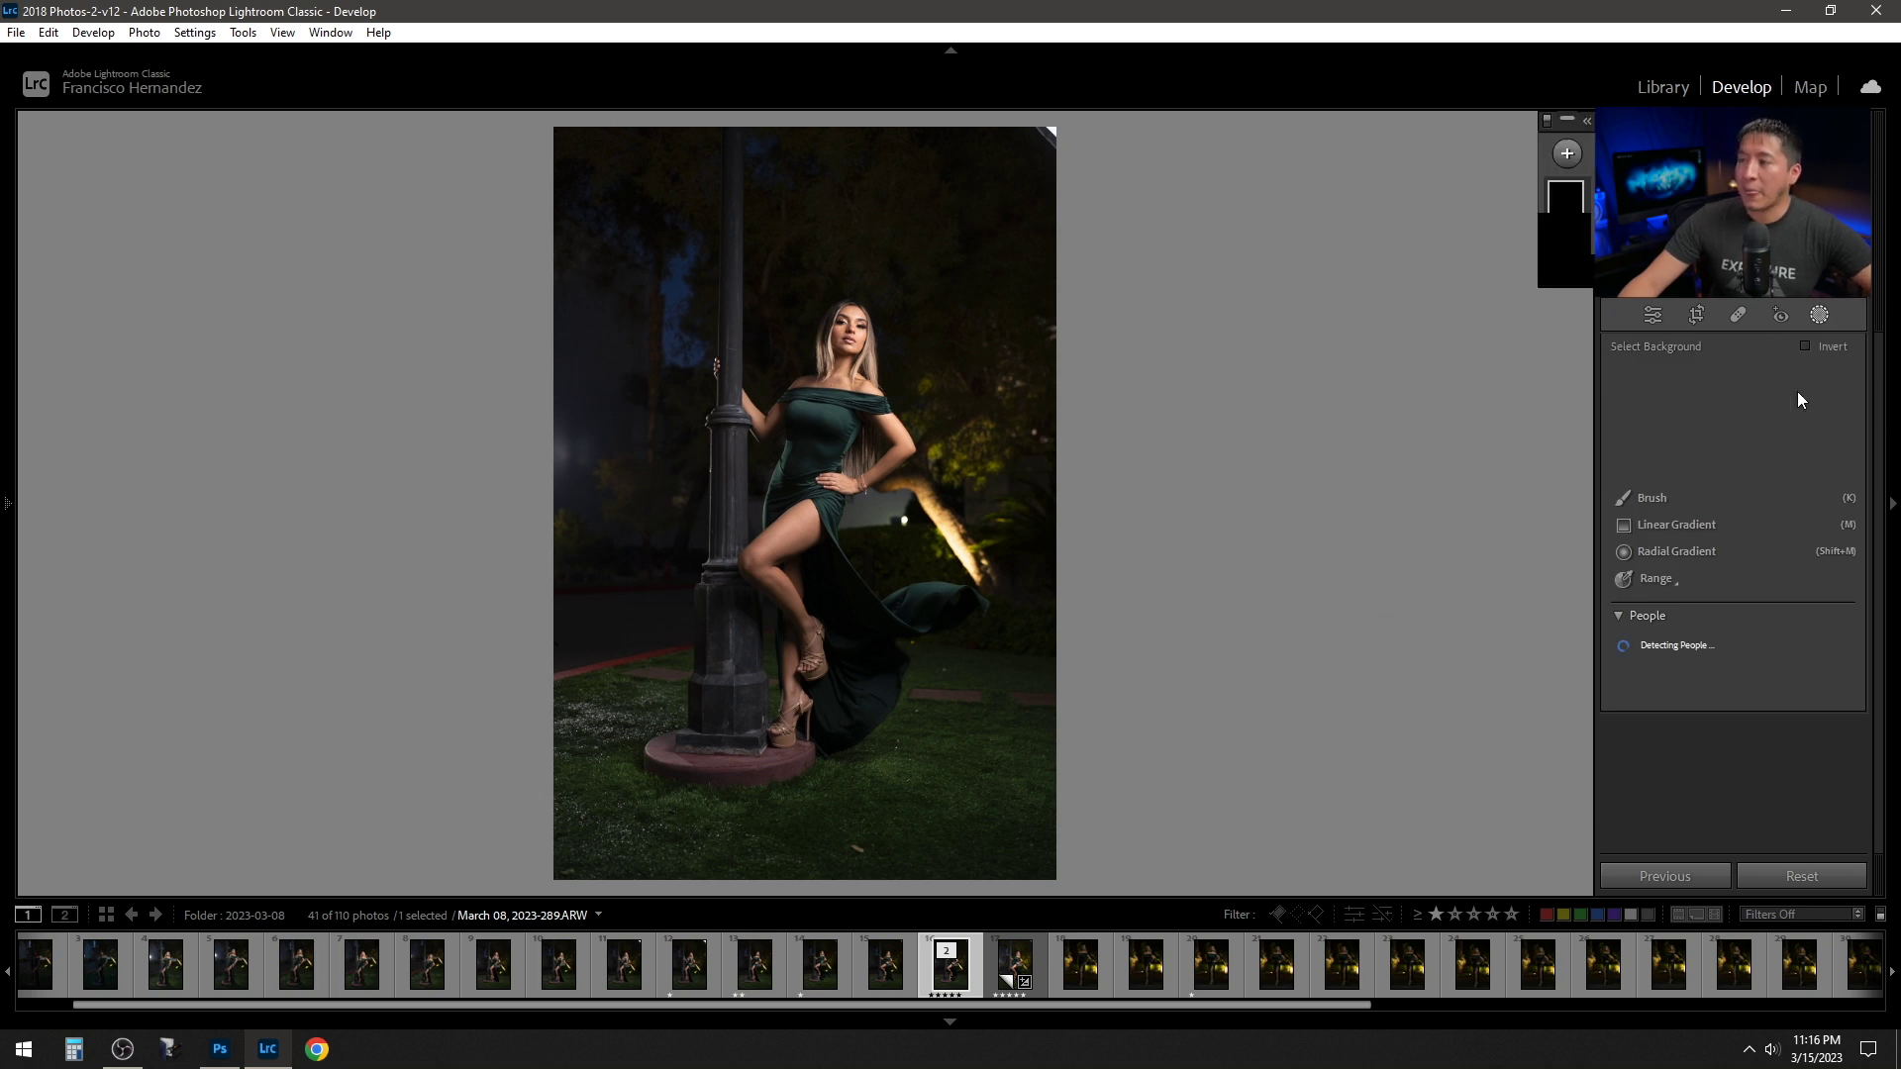
mouse_move(940, 255)
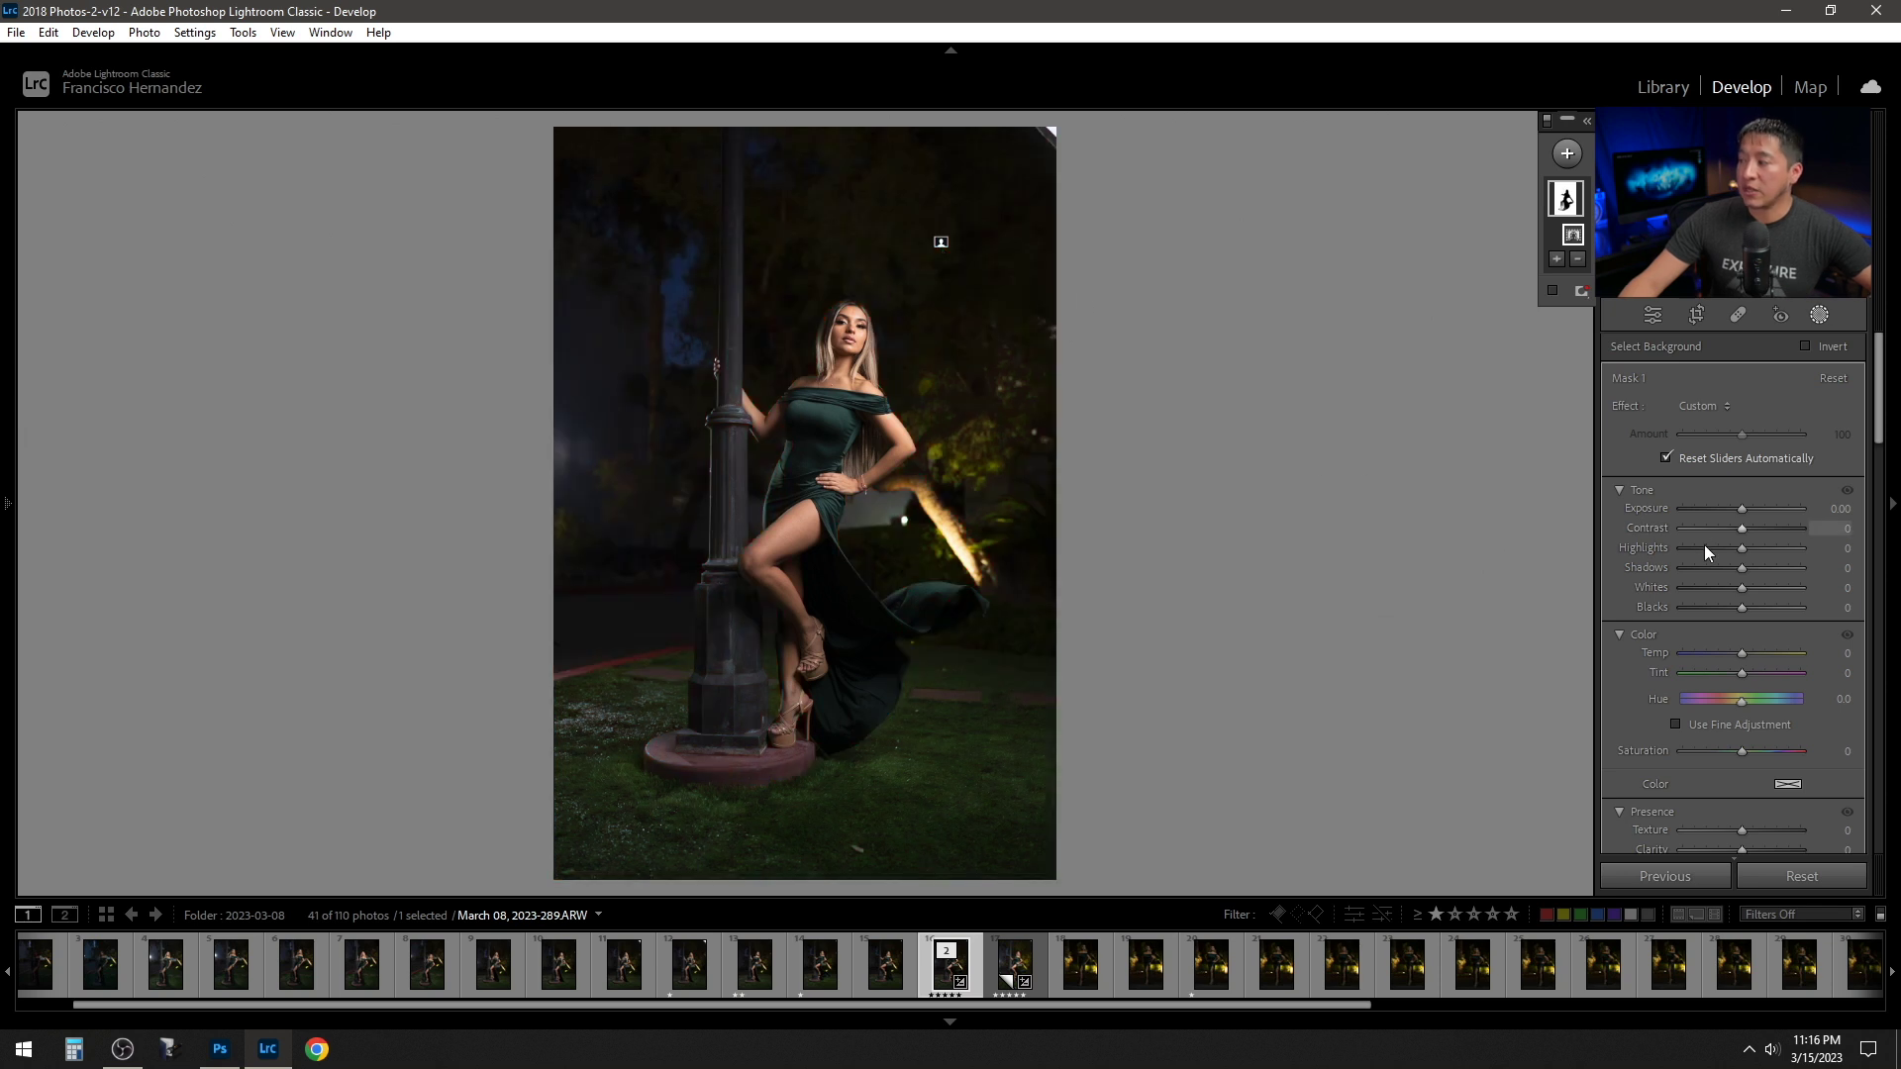
left_click_drag(1743, 567, 1819, 560)
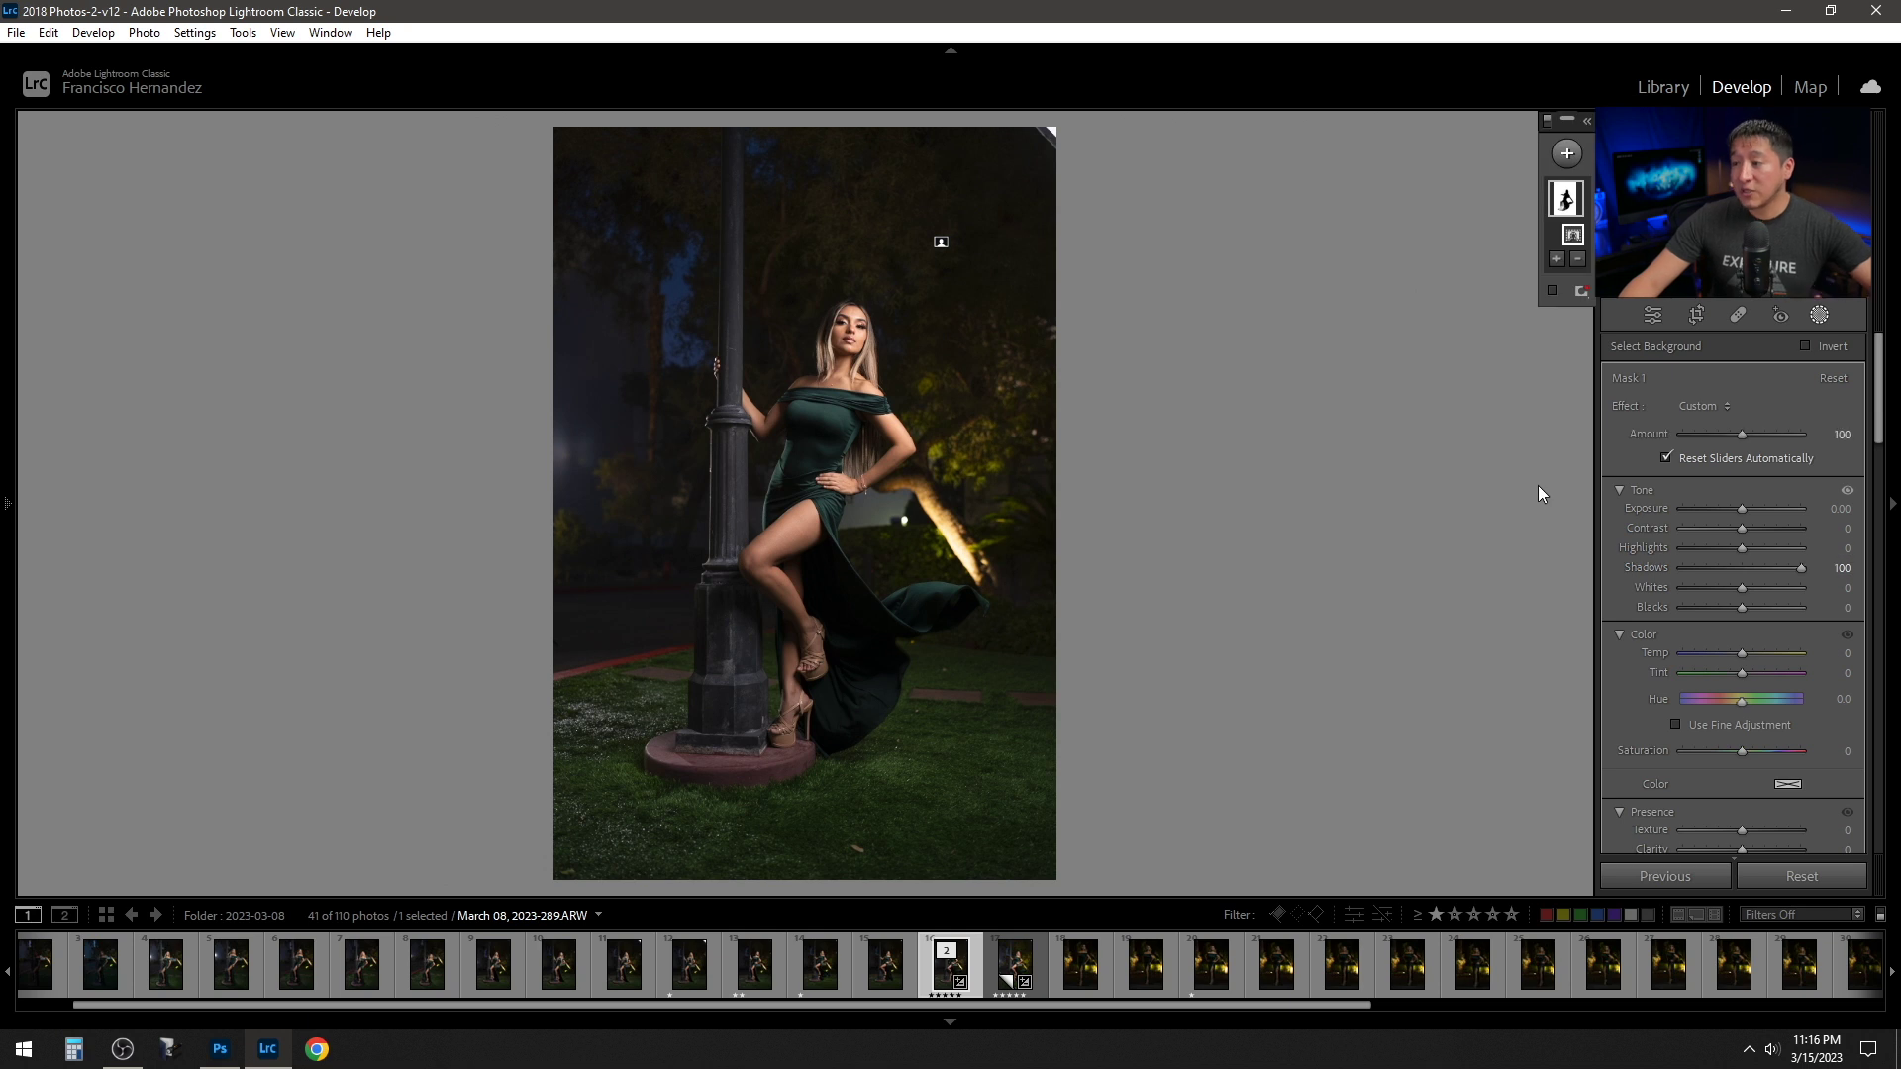
Set the background mask's Exposure to 0.15, keeping its background selection in place
left_click(1840, 508)
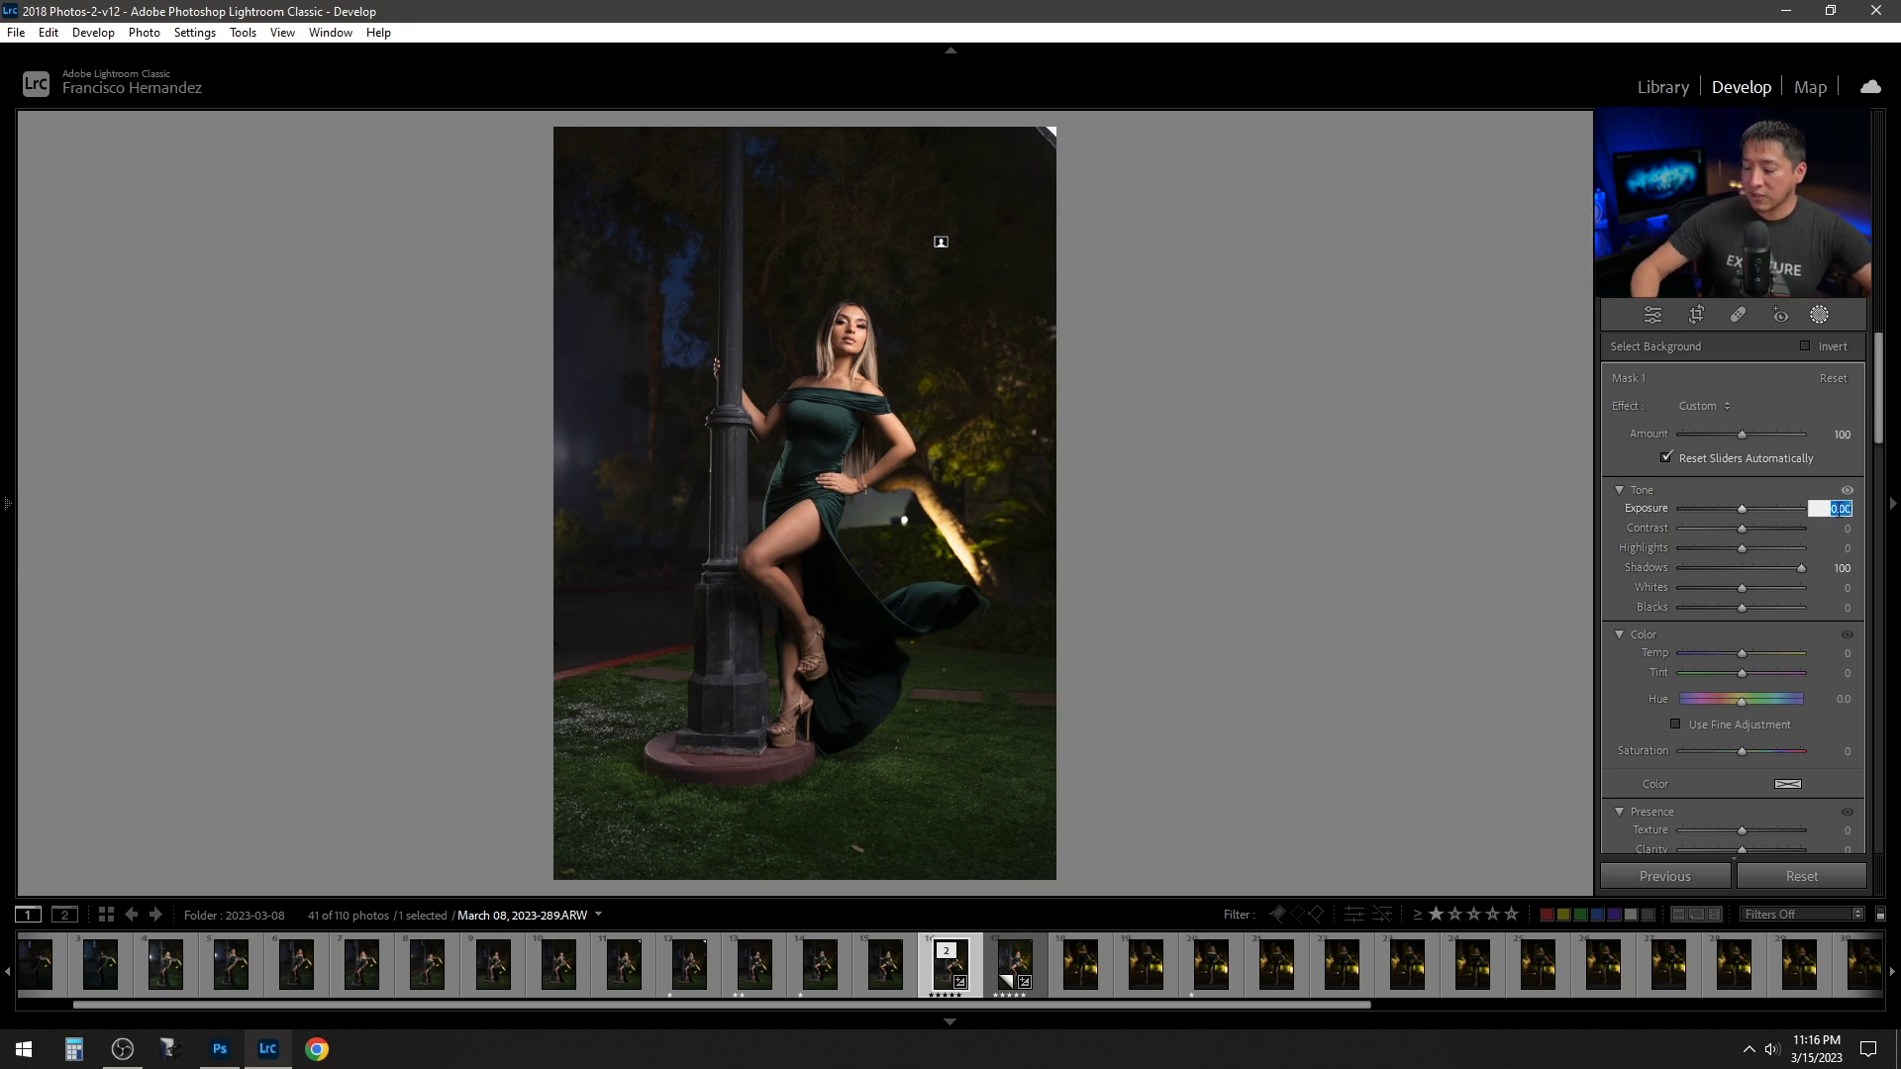
type(".15")
key("Return")
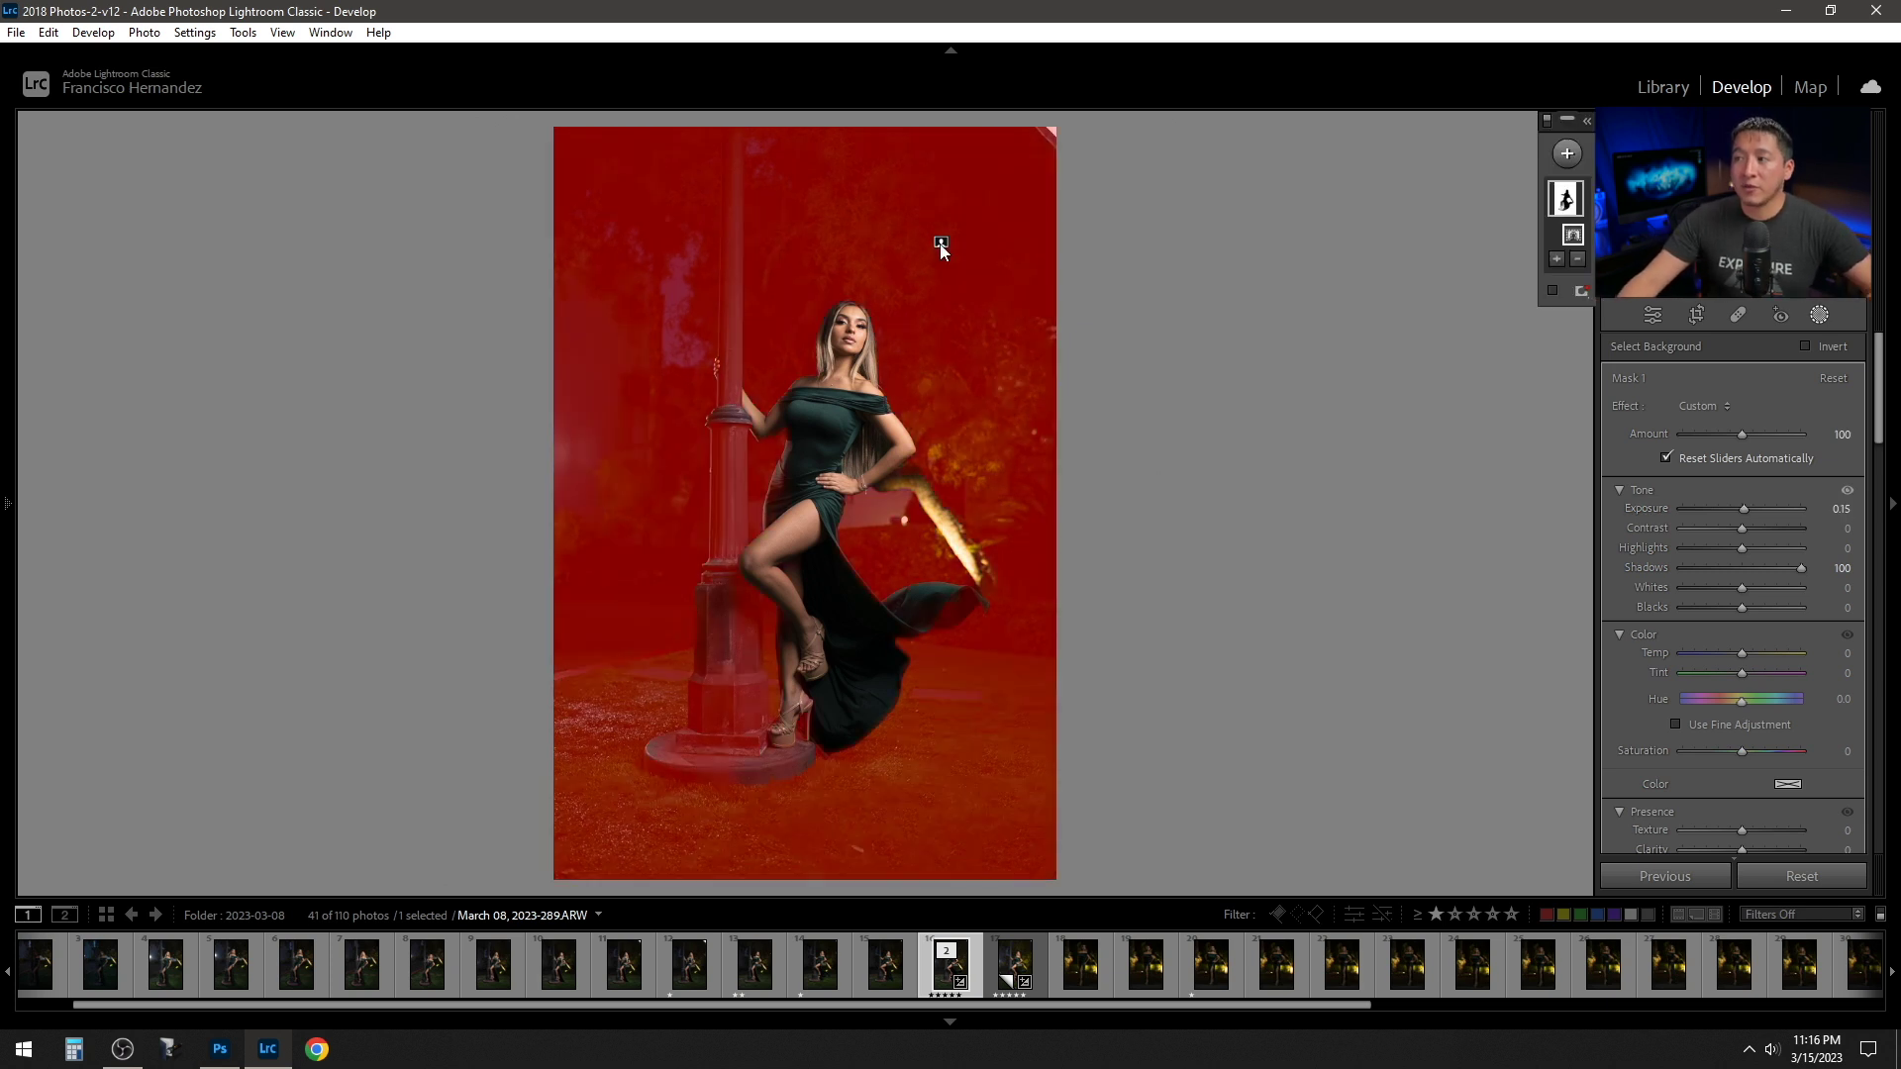
key("Delete")
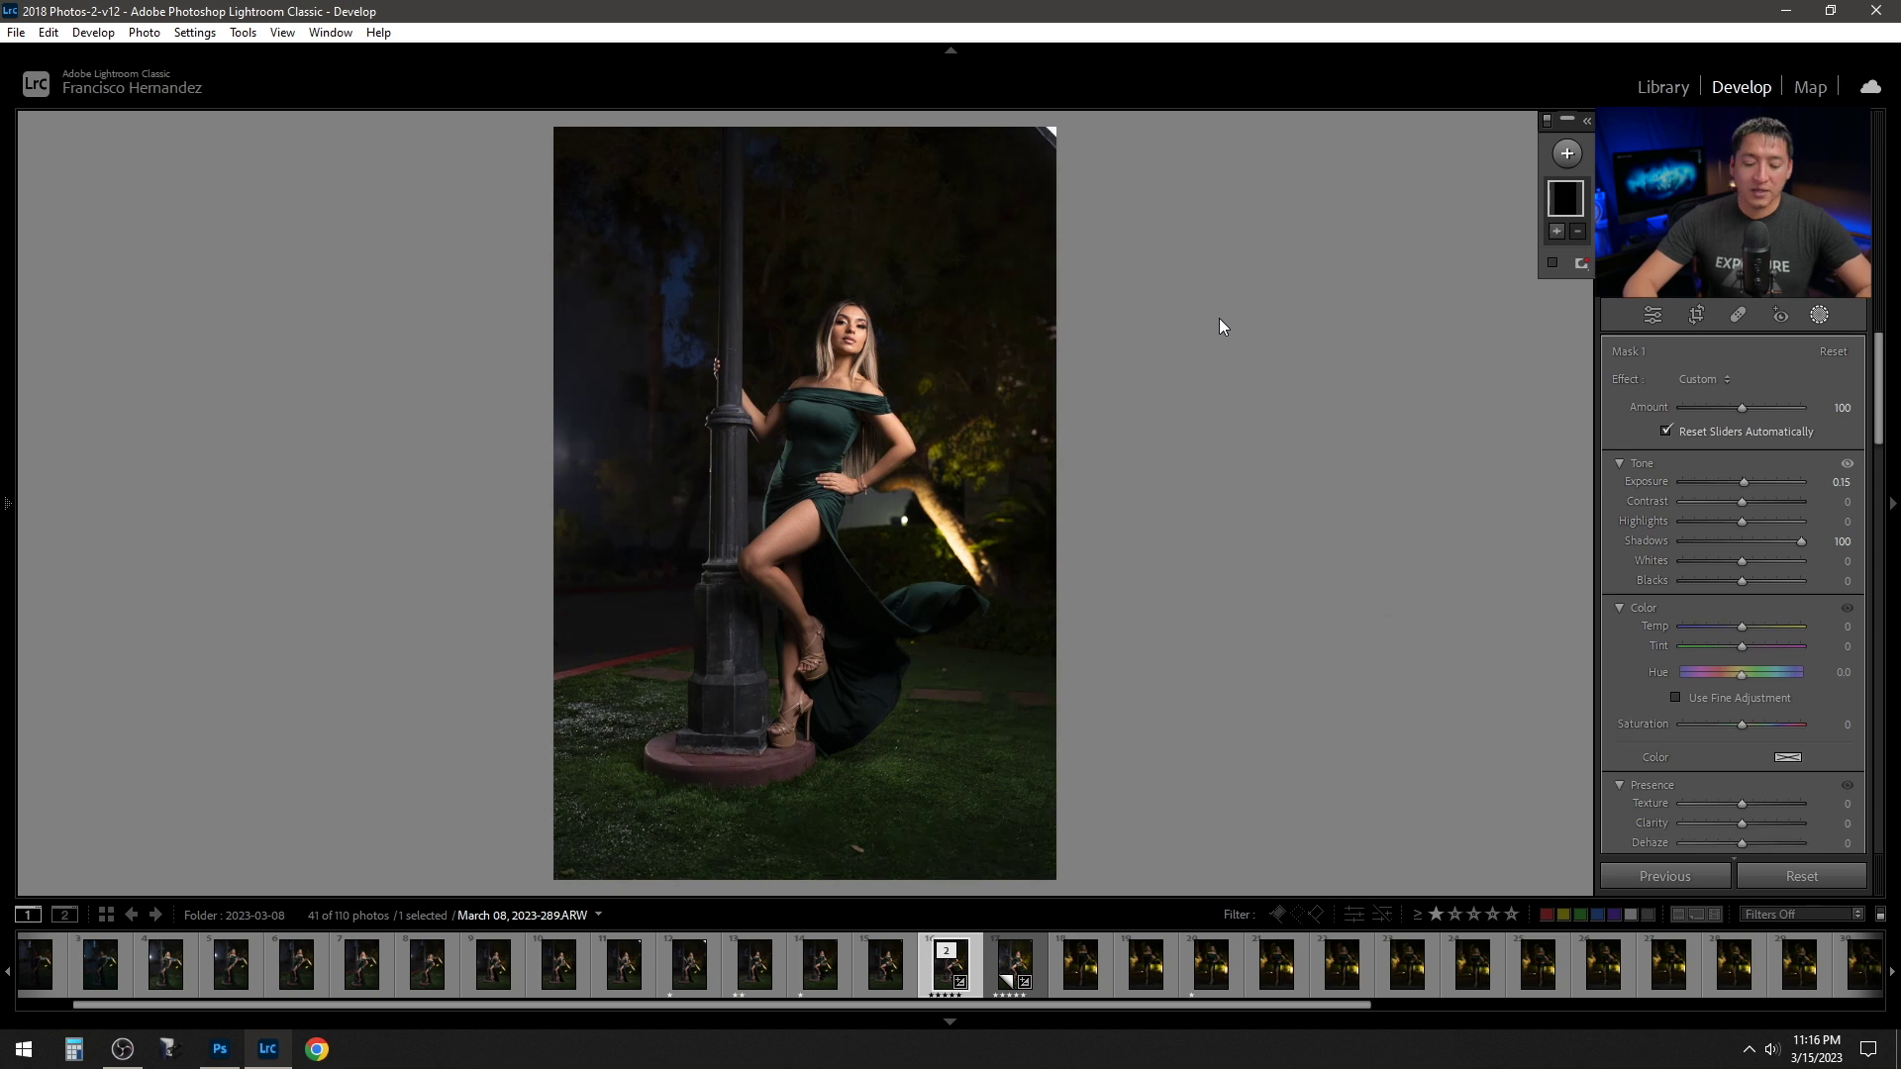
key("ctrl+z")
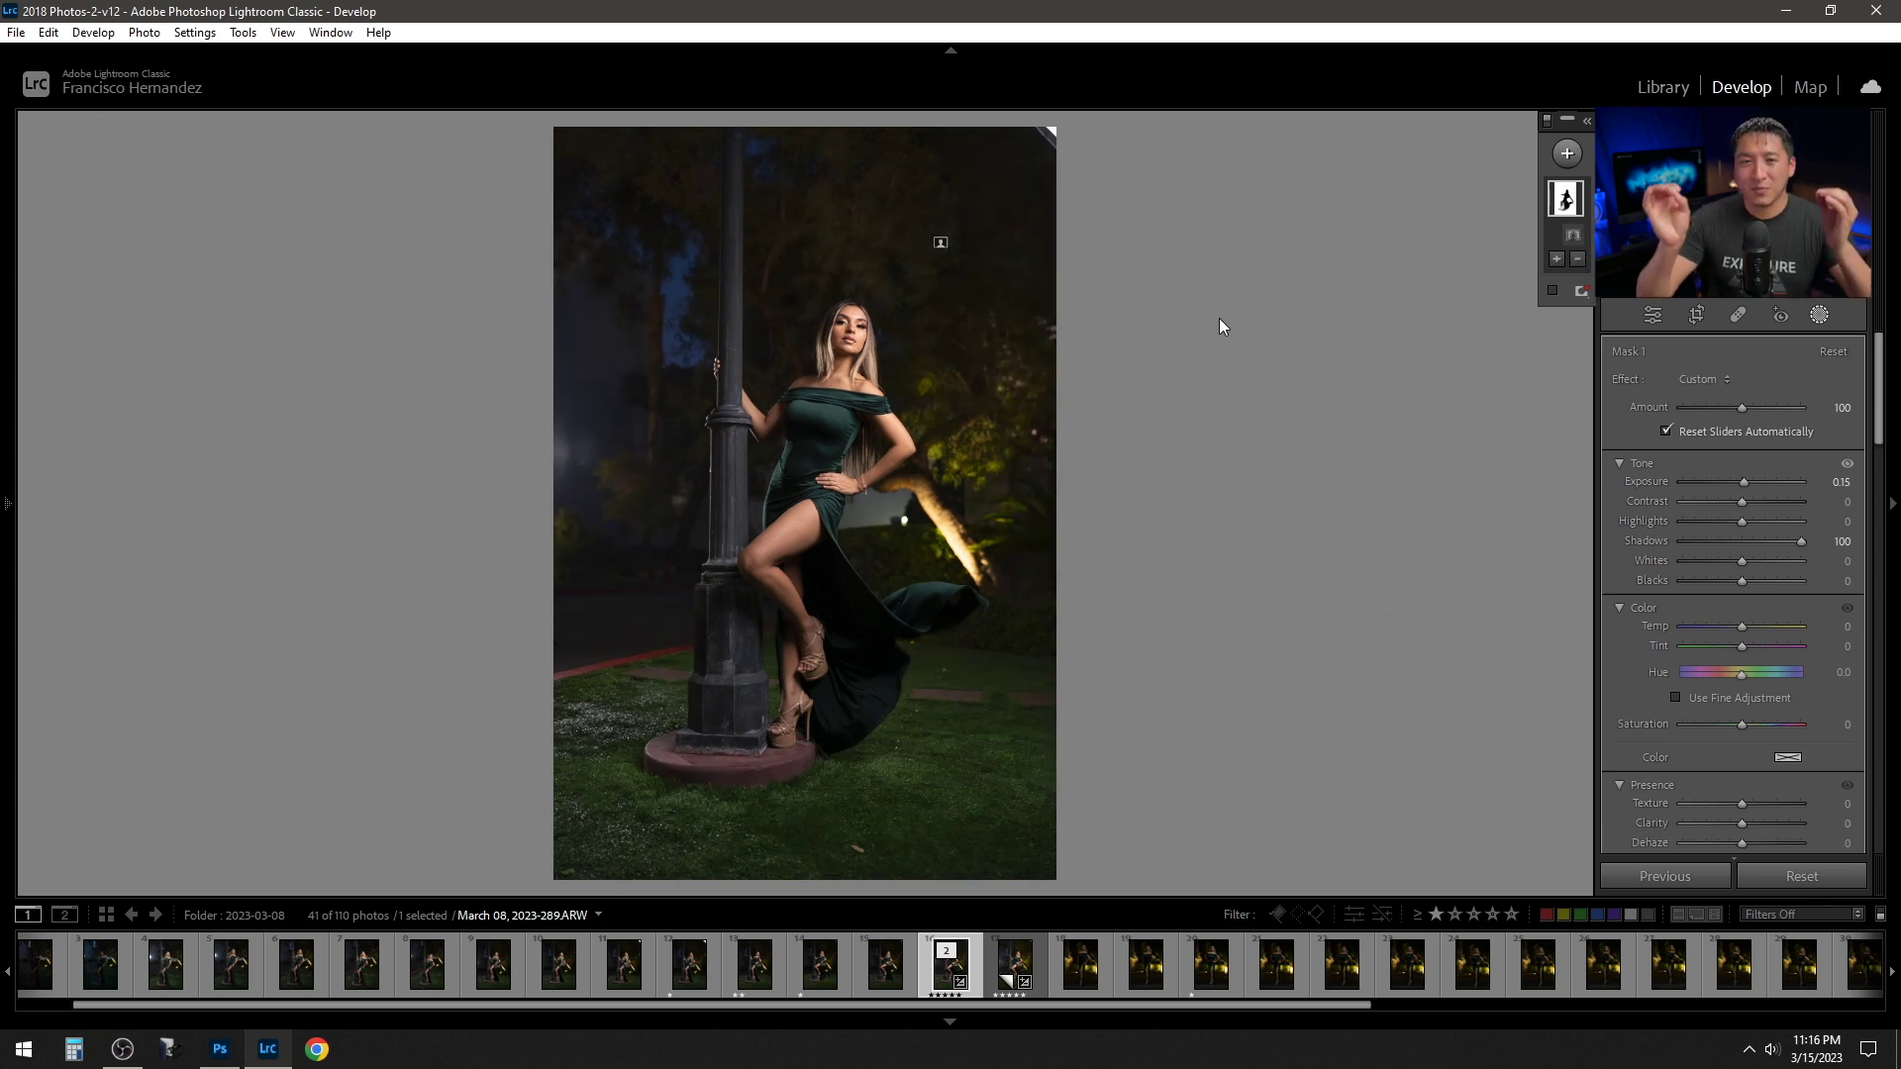
Paint a new size 4.0 brush mask over the bright tree trunk behind the dress and set its Highlights to -39
key("k")
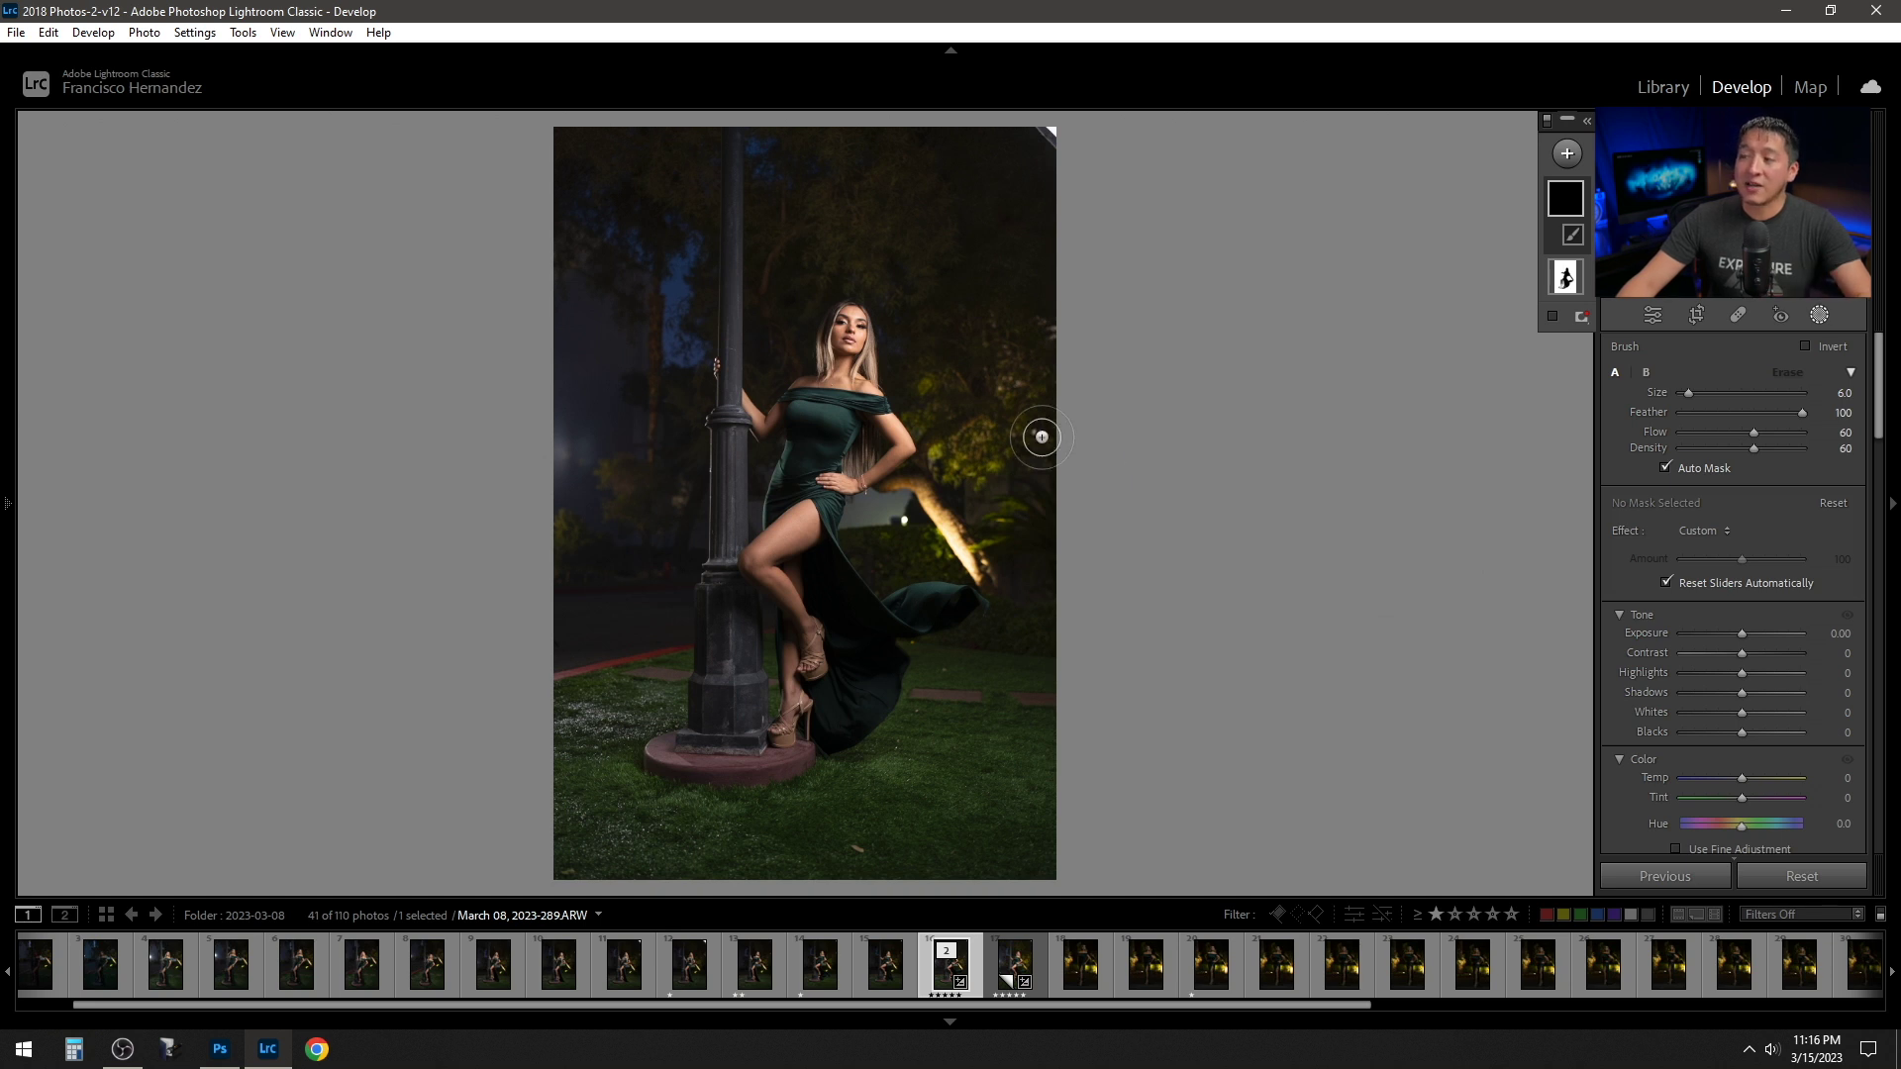
scroll(962, 449, "down", 1)
scroll(940, 461, "down", 1)
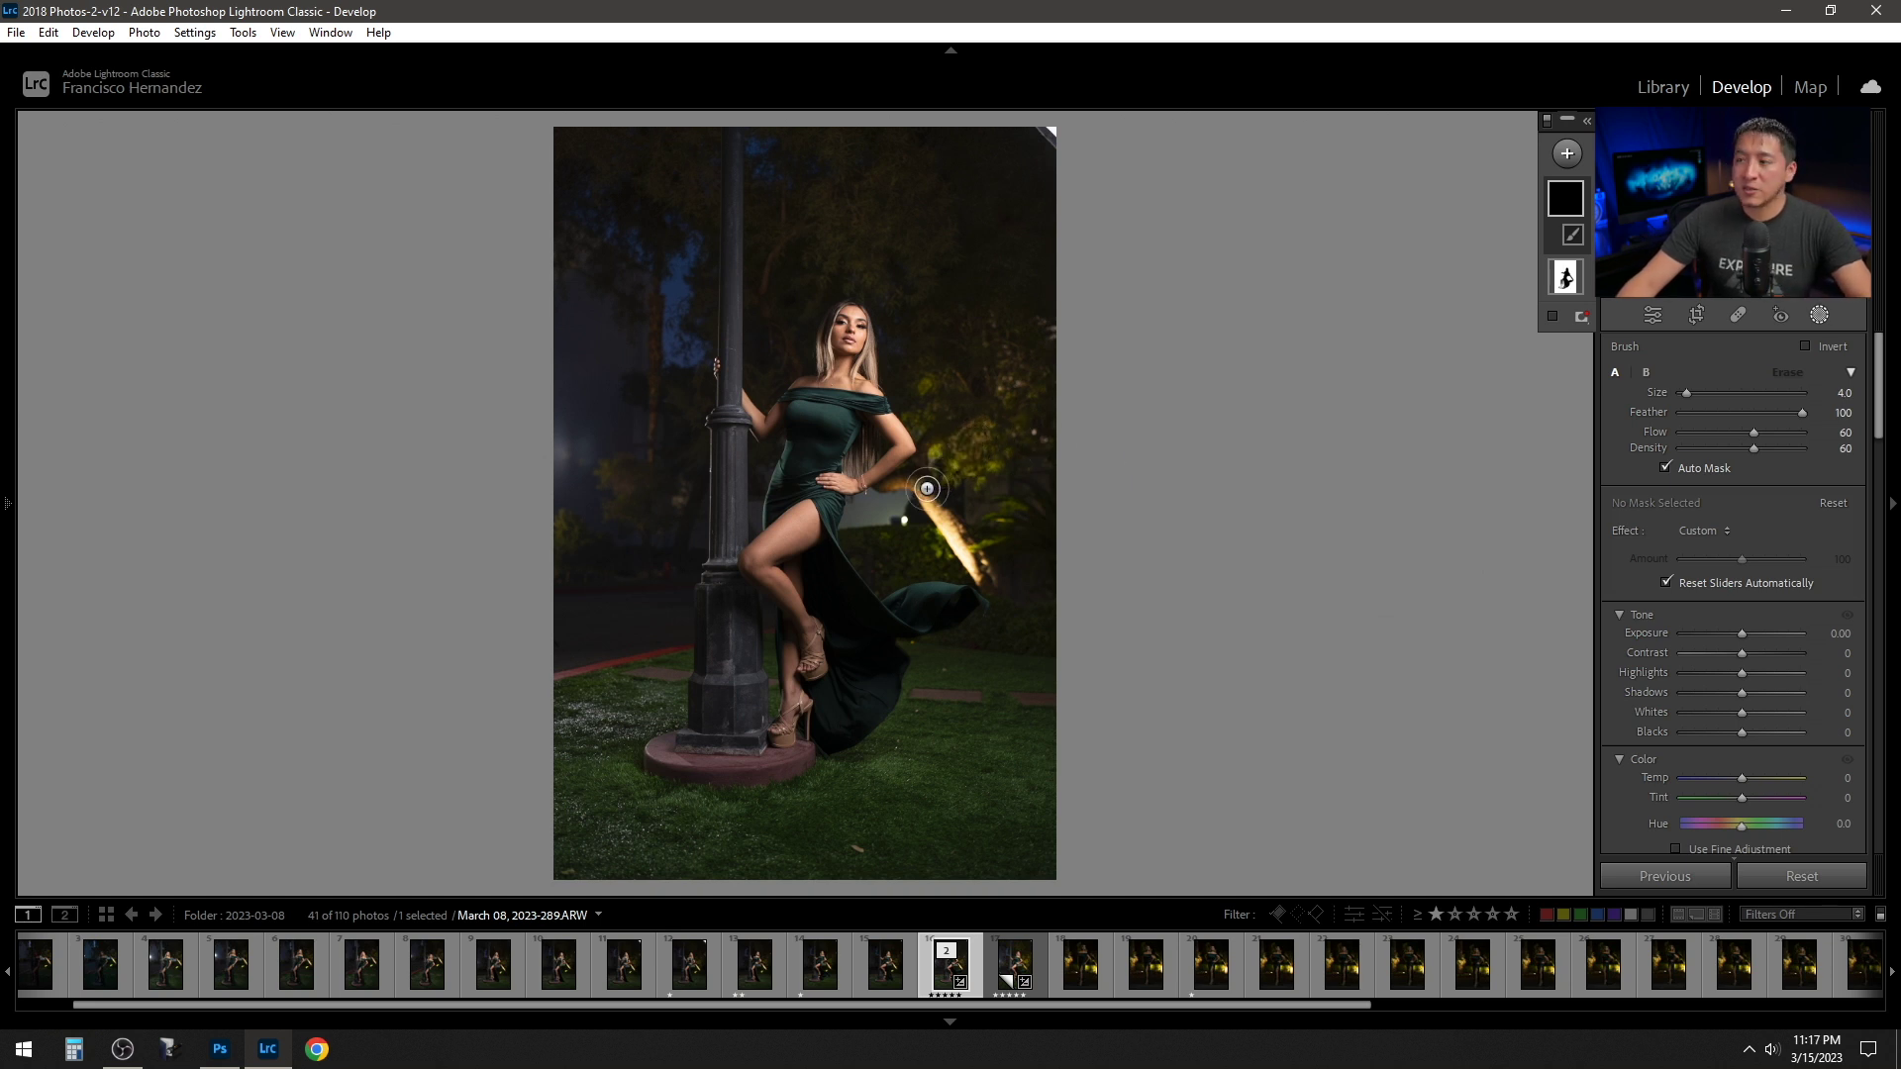
mouse_move(898, 489)
left_mouse_down()
mouse_move(977, 569)
mouse_move(896, 488)
mouse_move(977, 562)
mouse_move(937, 519)
mouse_move(953, 523)
mouse_move(935, 515)
mouse_move(971, 565)
left_mouse_up()
mouse_move(899, 489)
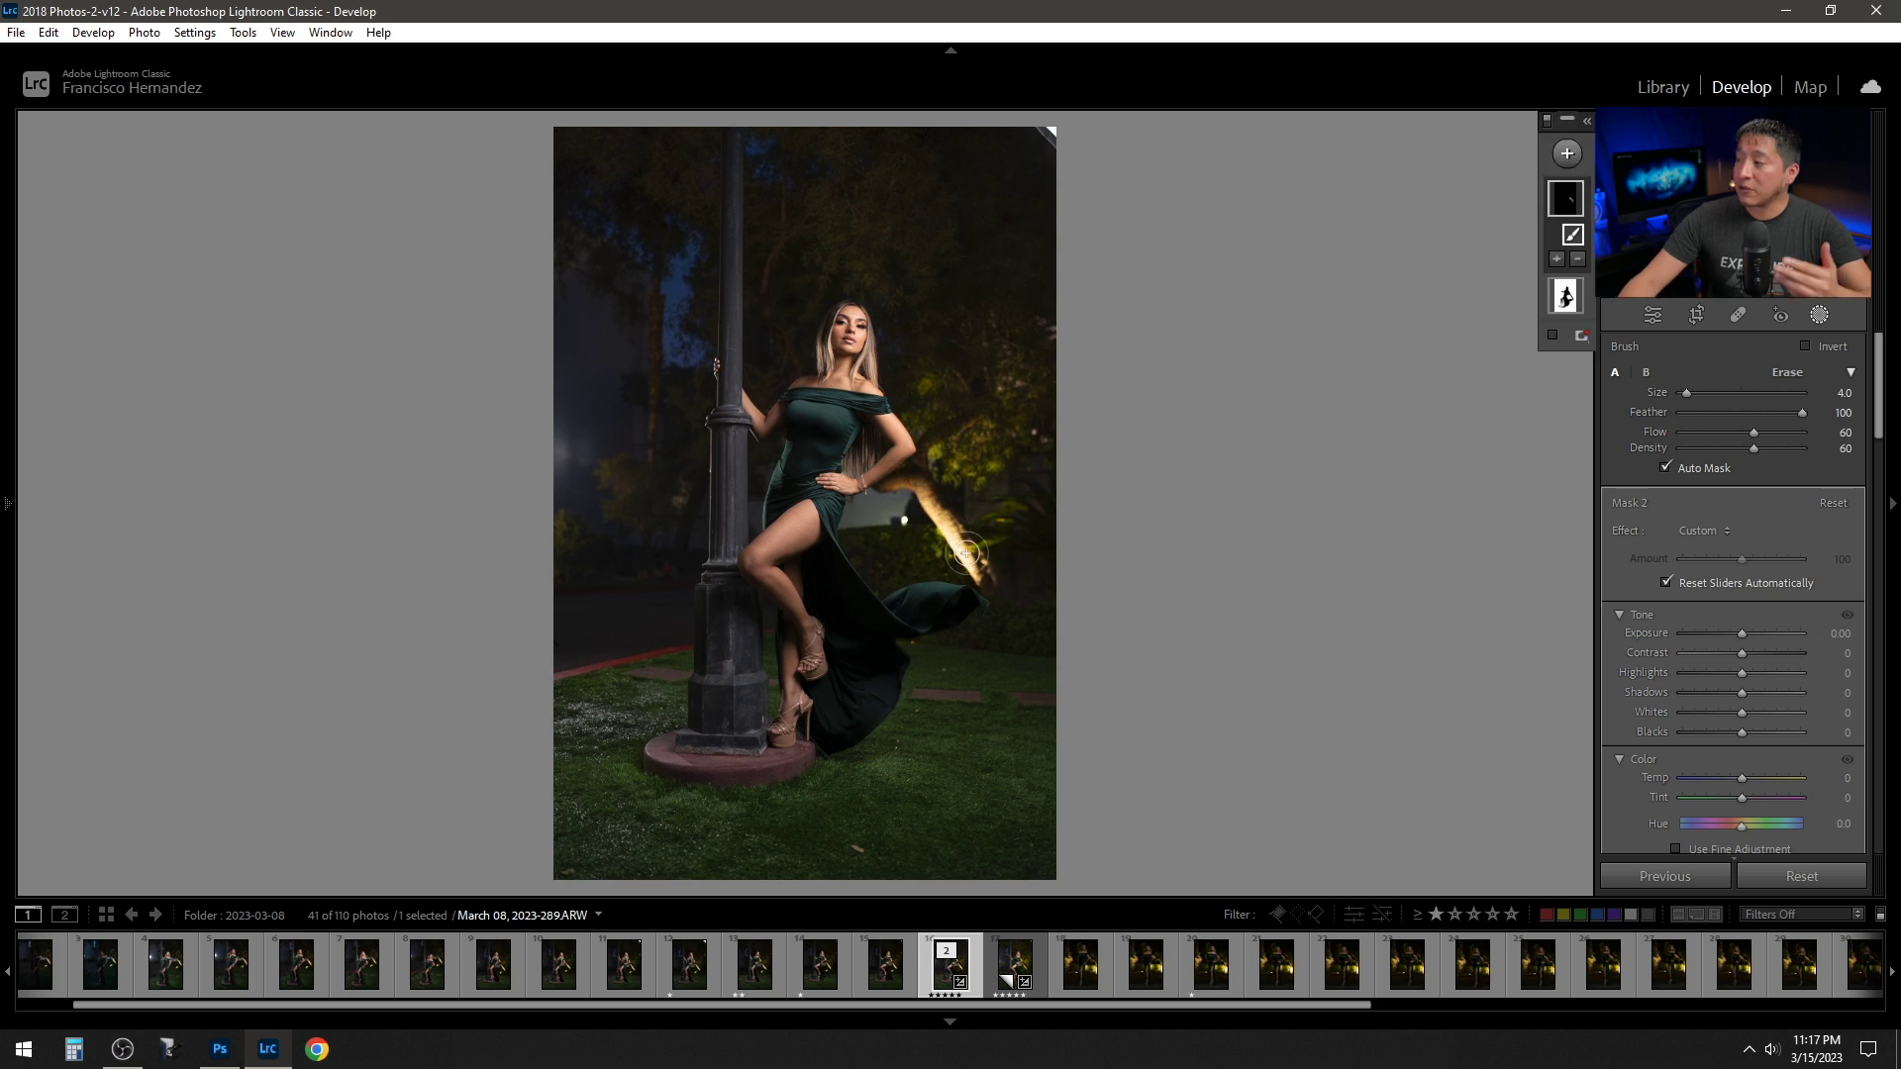
left_click_drag(1825, 673, 1787, 673)
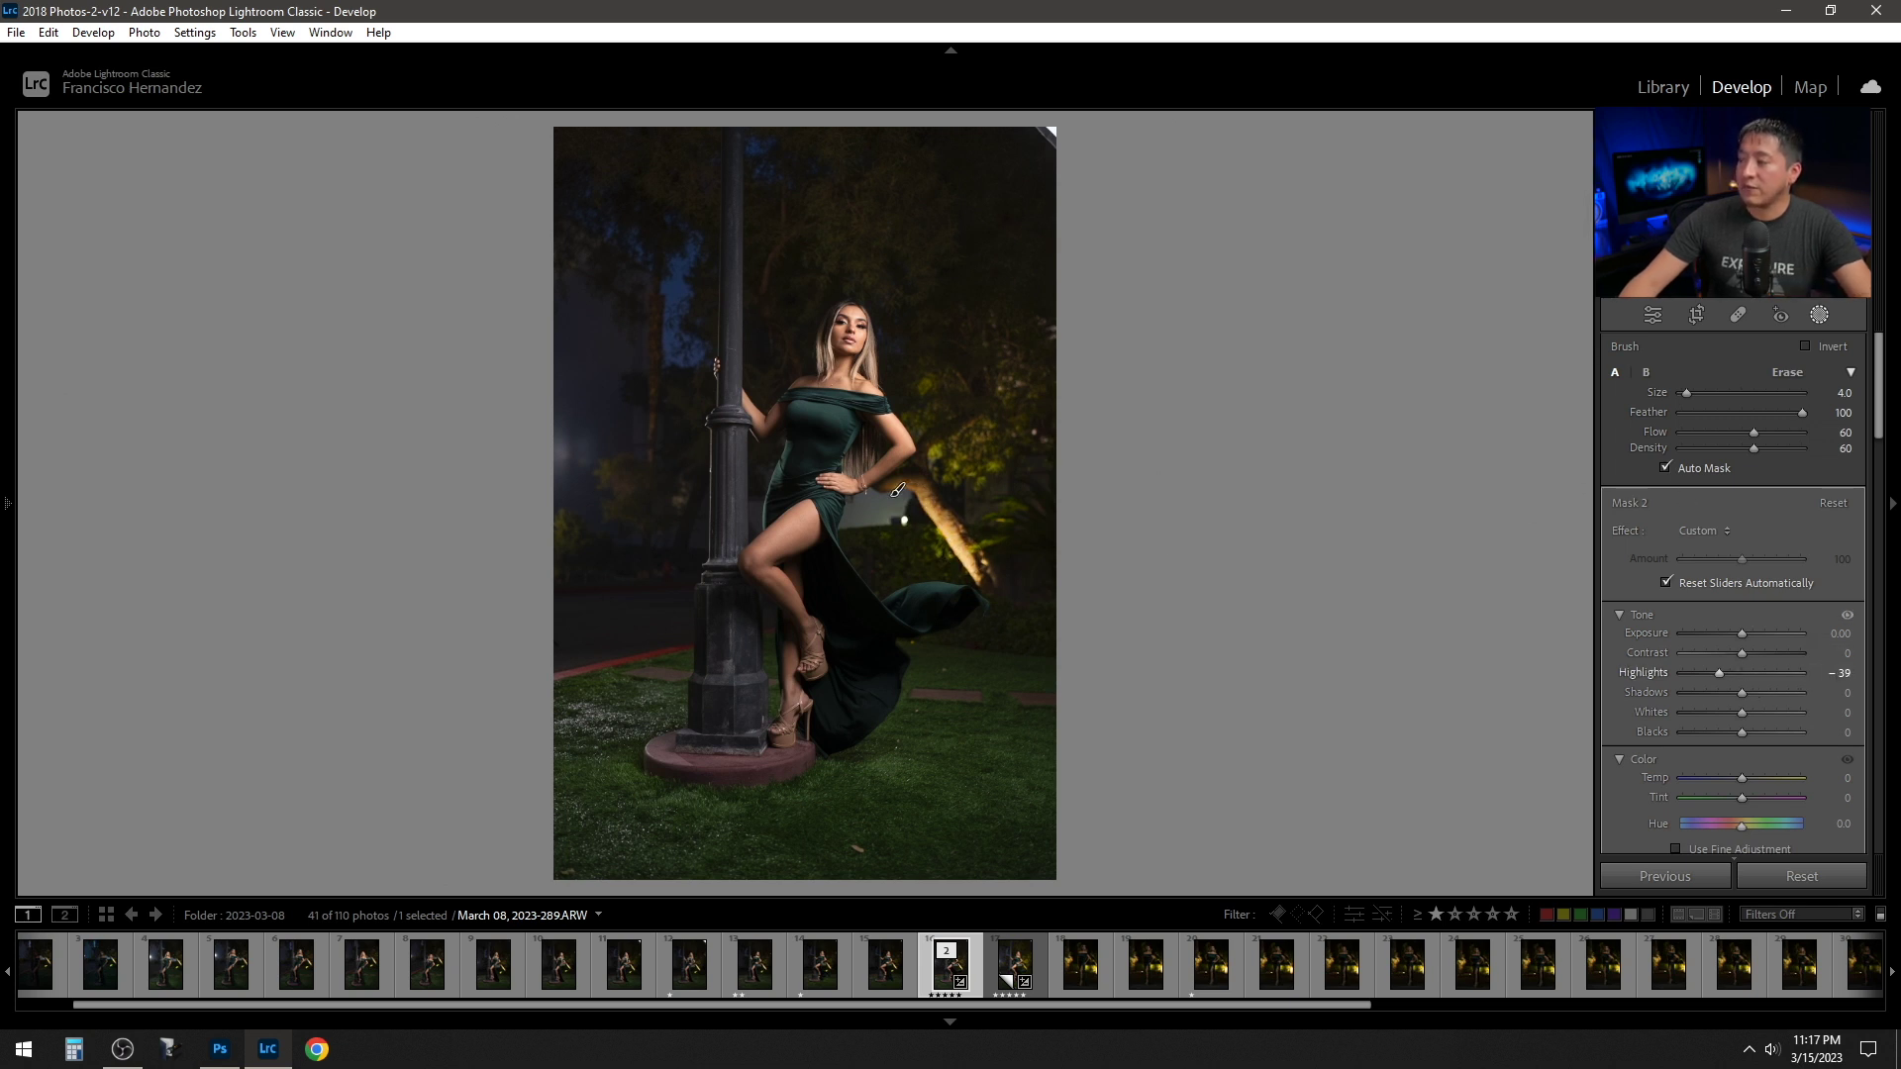
mouse_move(901, 492)
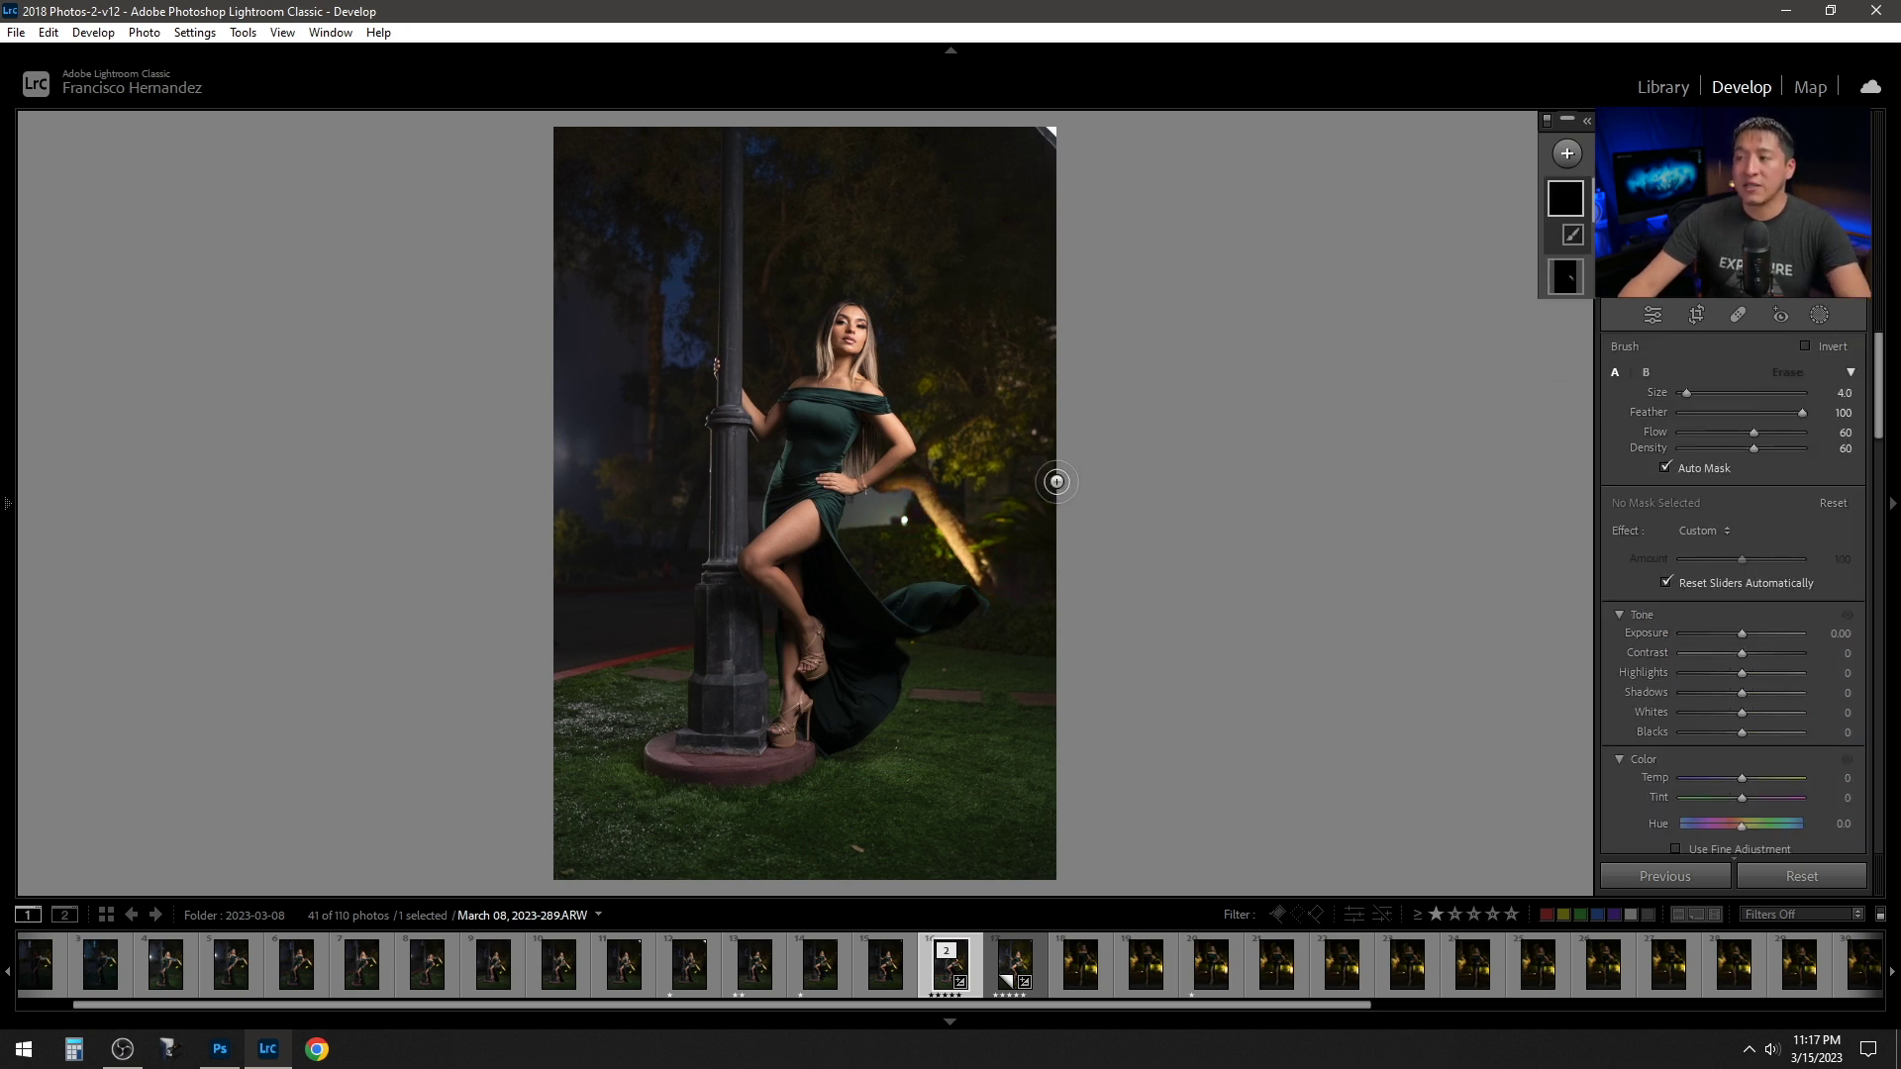
Paint another brush mask at size 8.0 over the model's body and legs, set its Exposure to 0.80, and close masking
key("shift+w")
key("k")
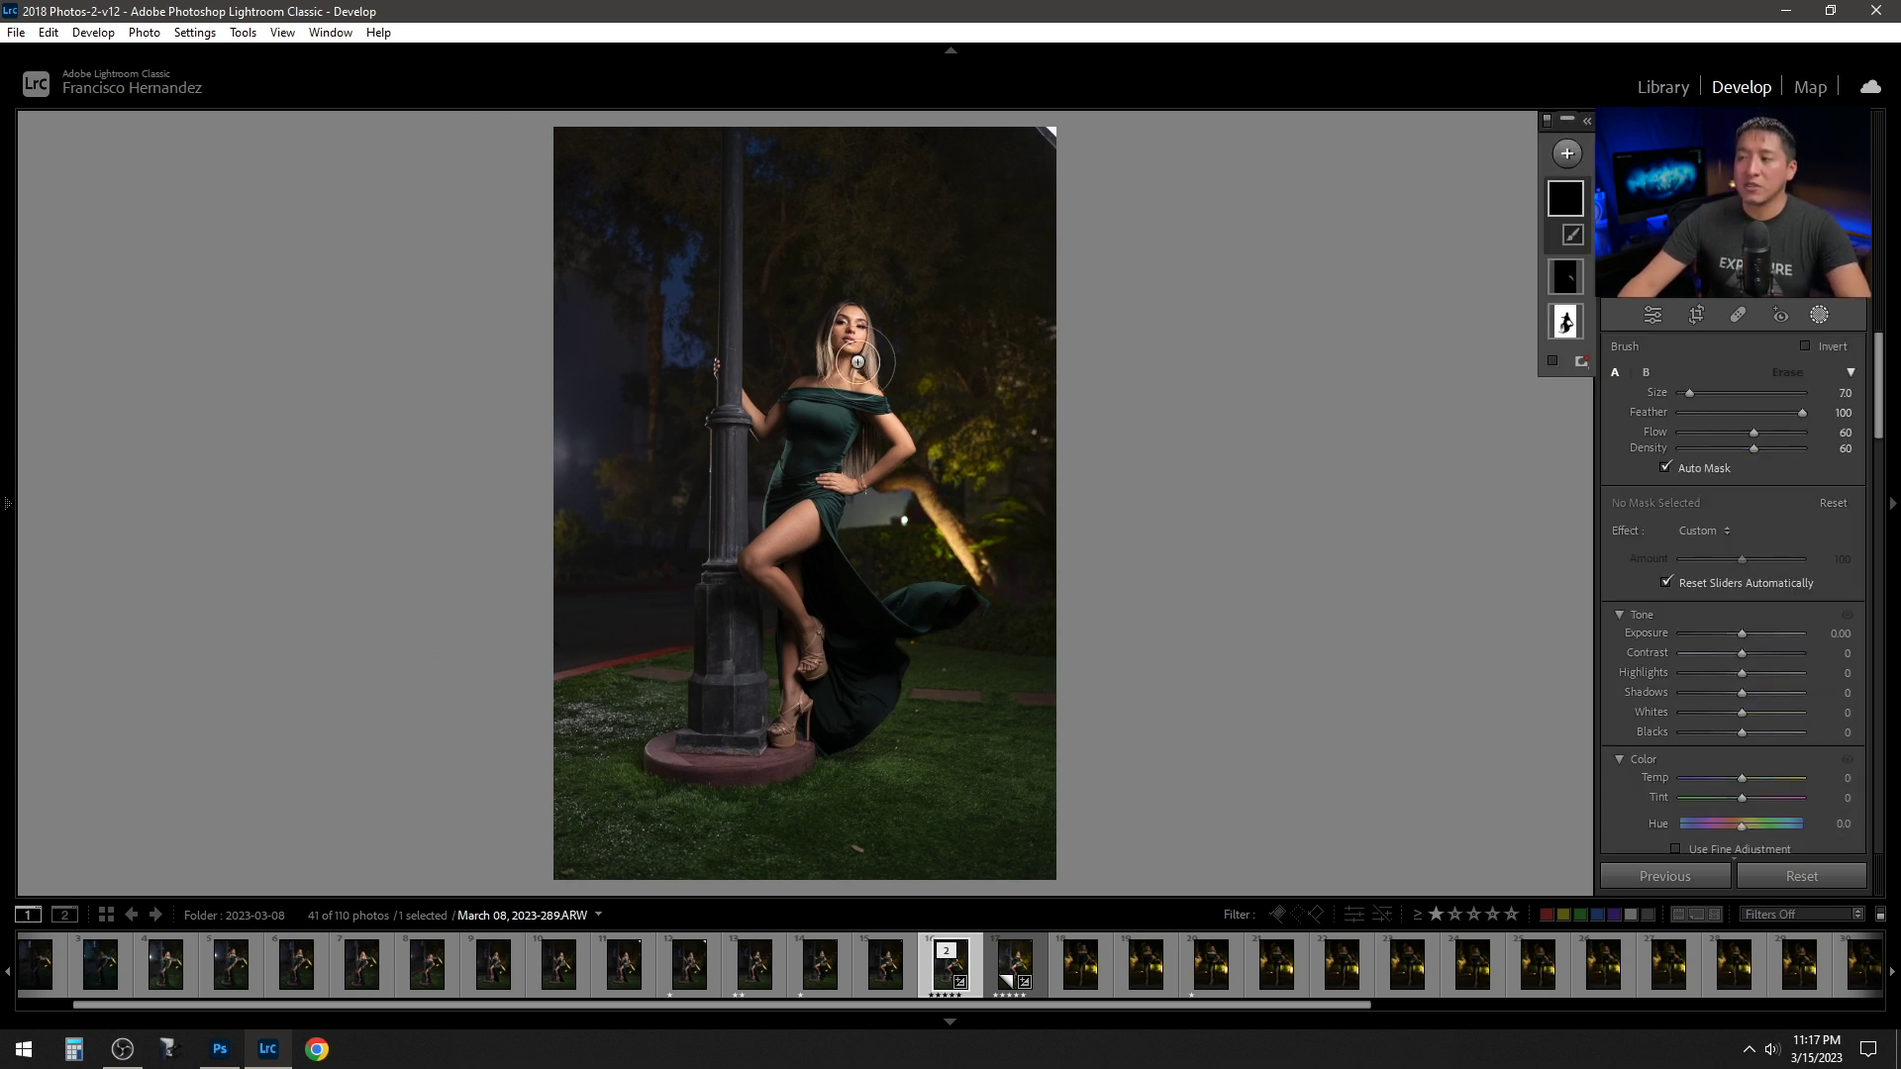
key("shift+w")
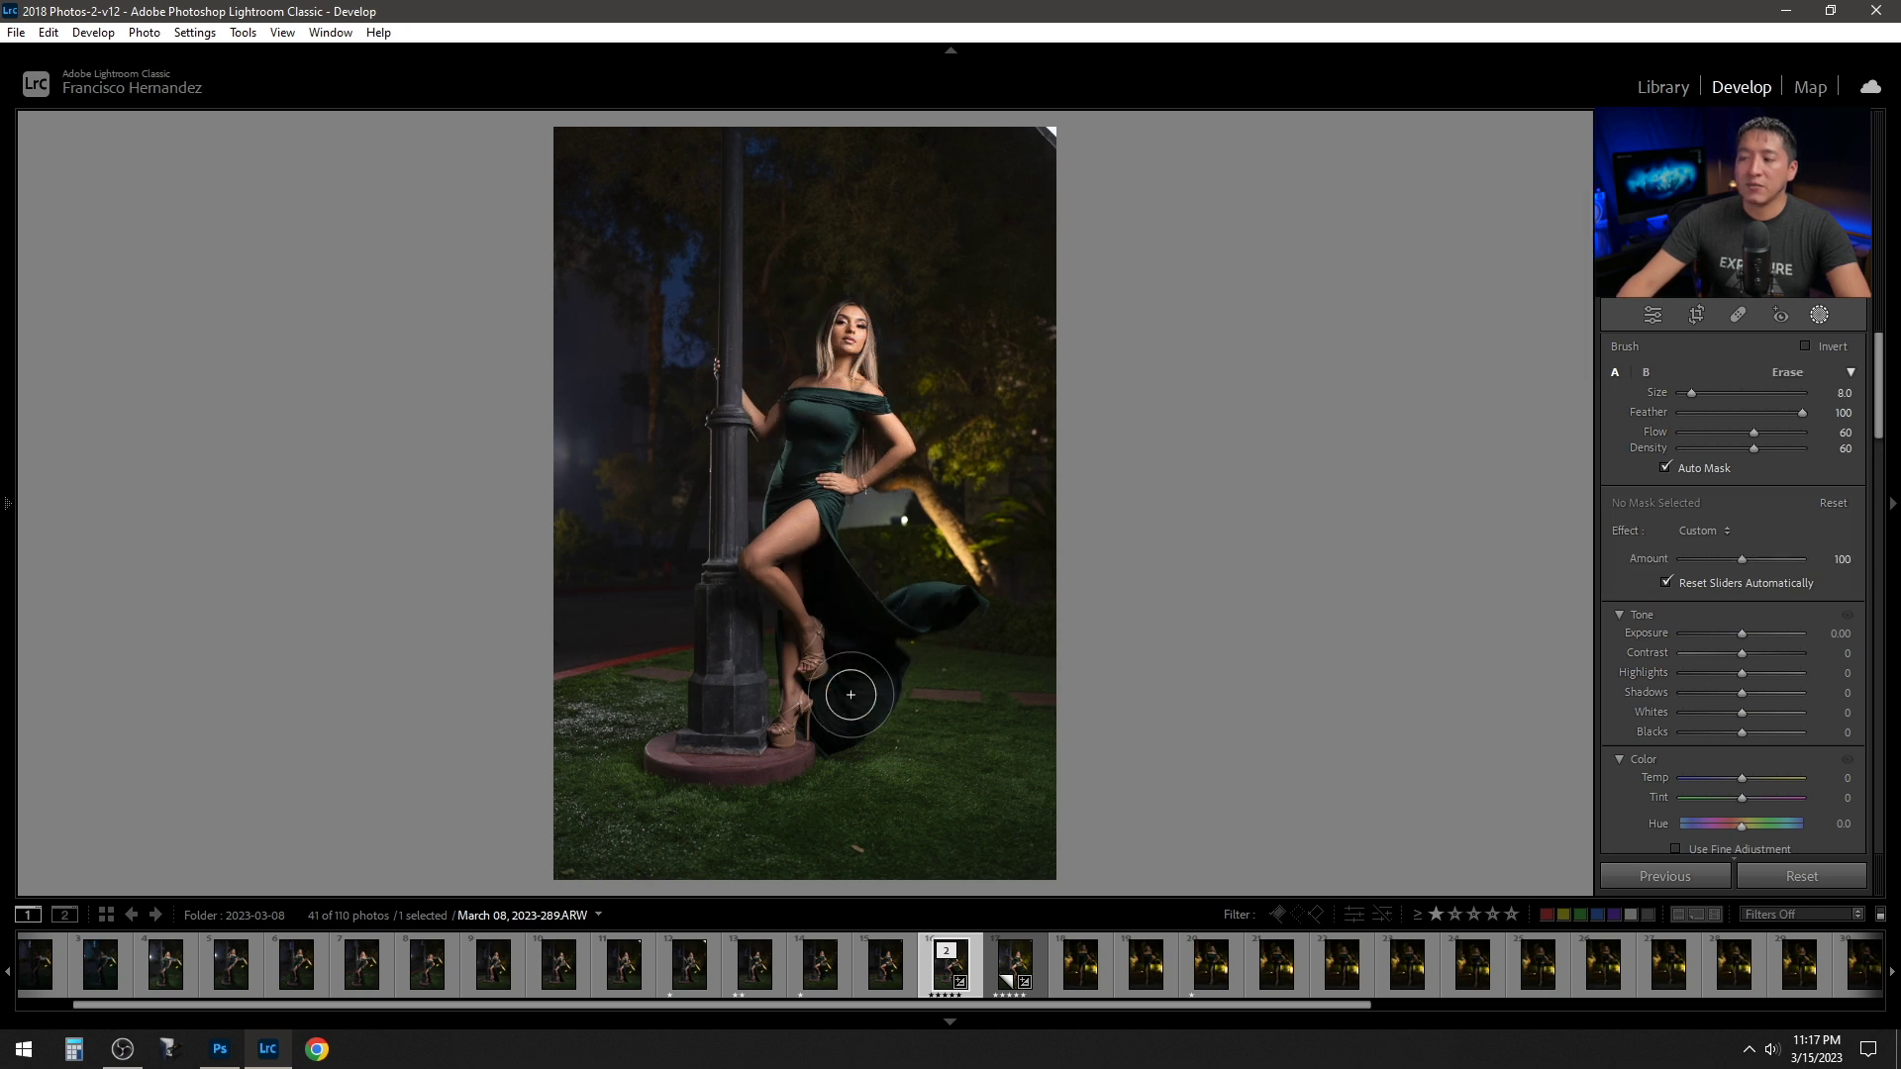
left_click_drag(805, 674, 792, 550)
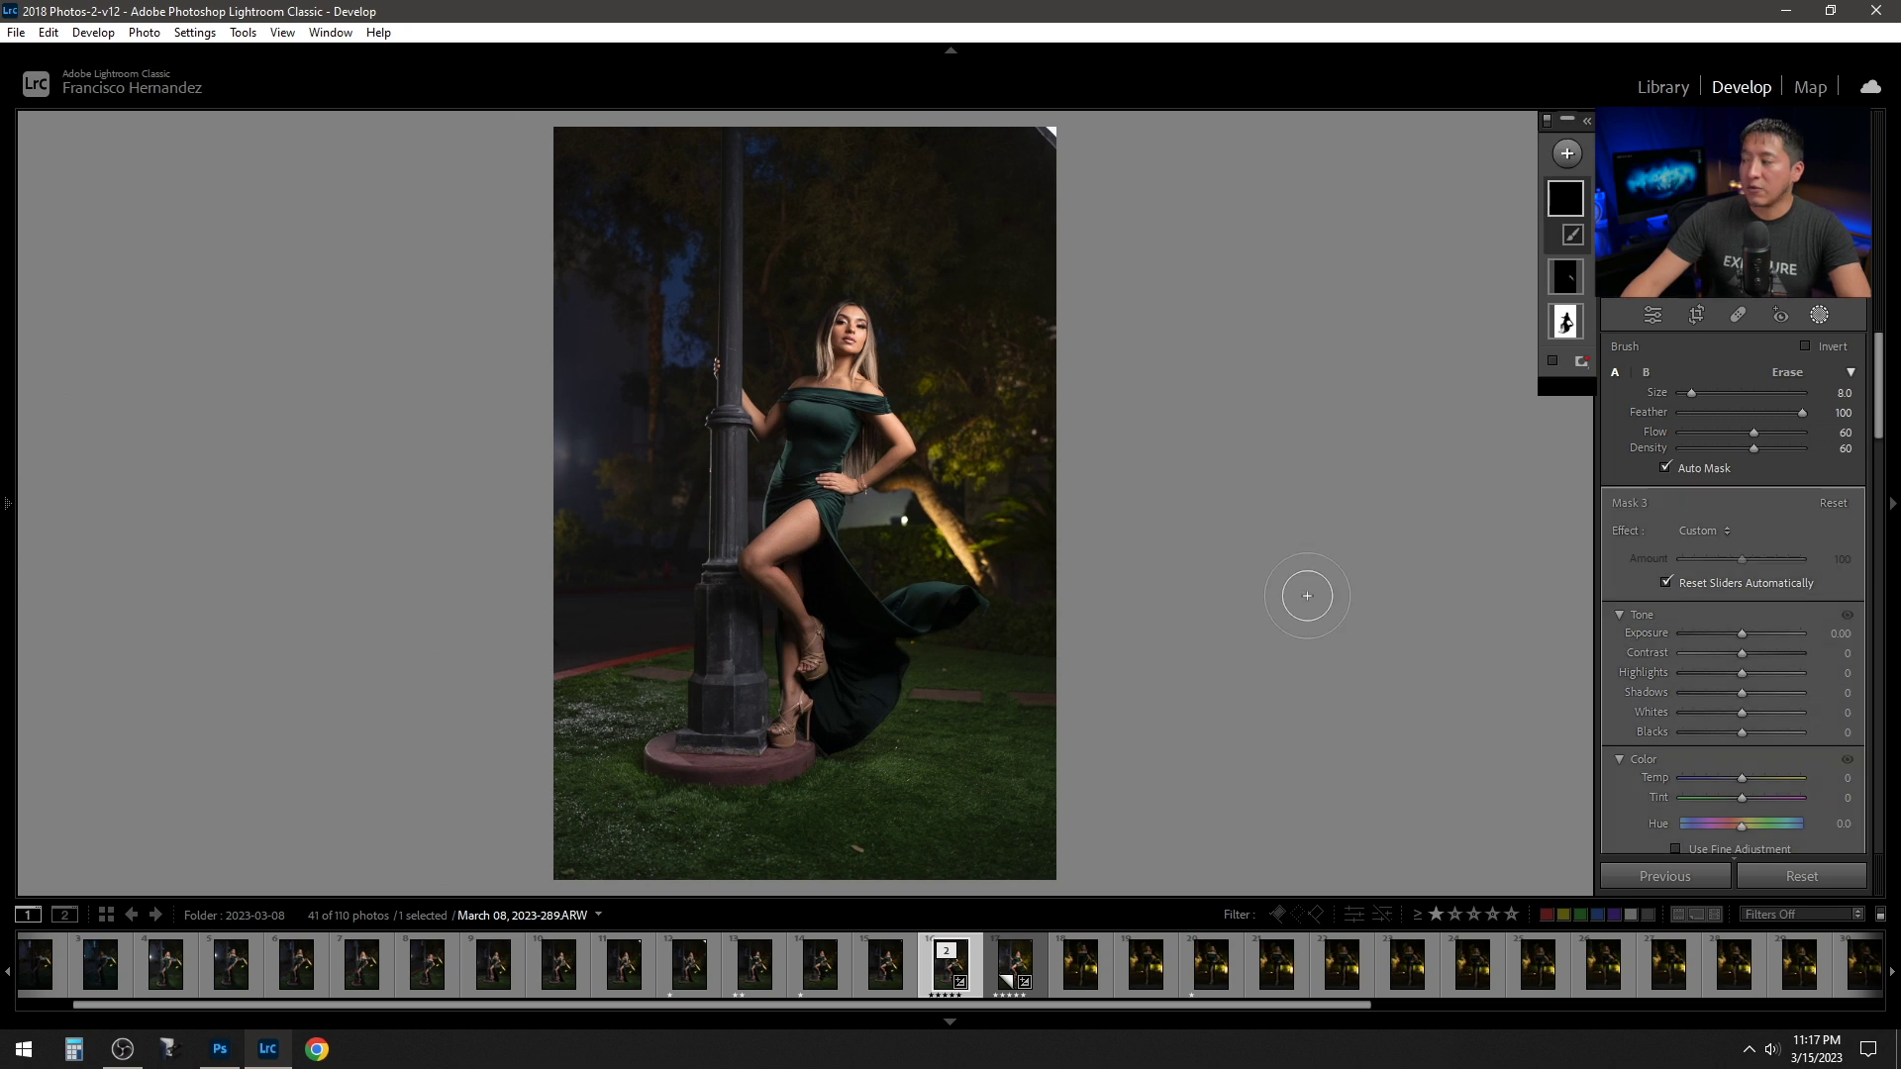
left_click_drag(1829, 633, 1839, 634)
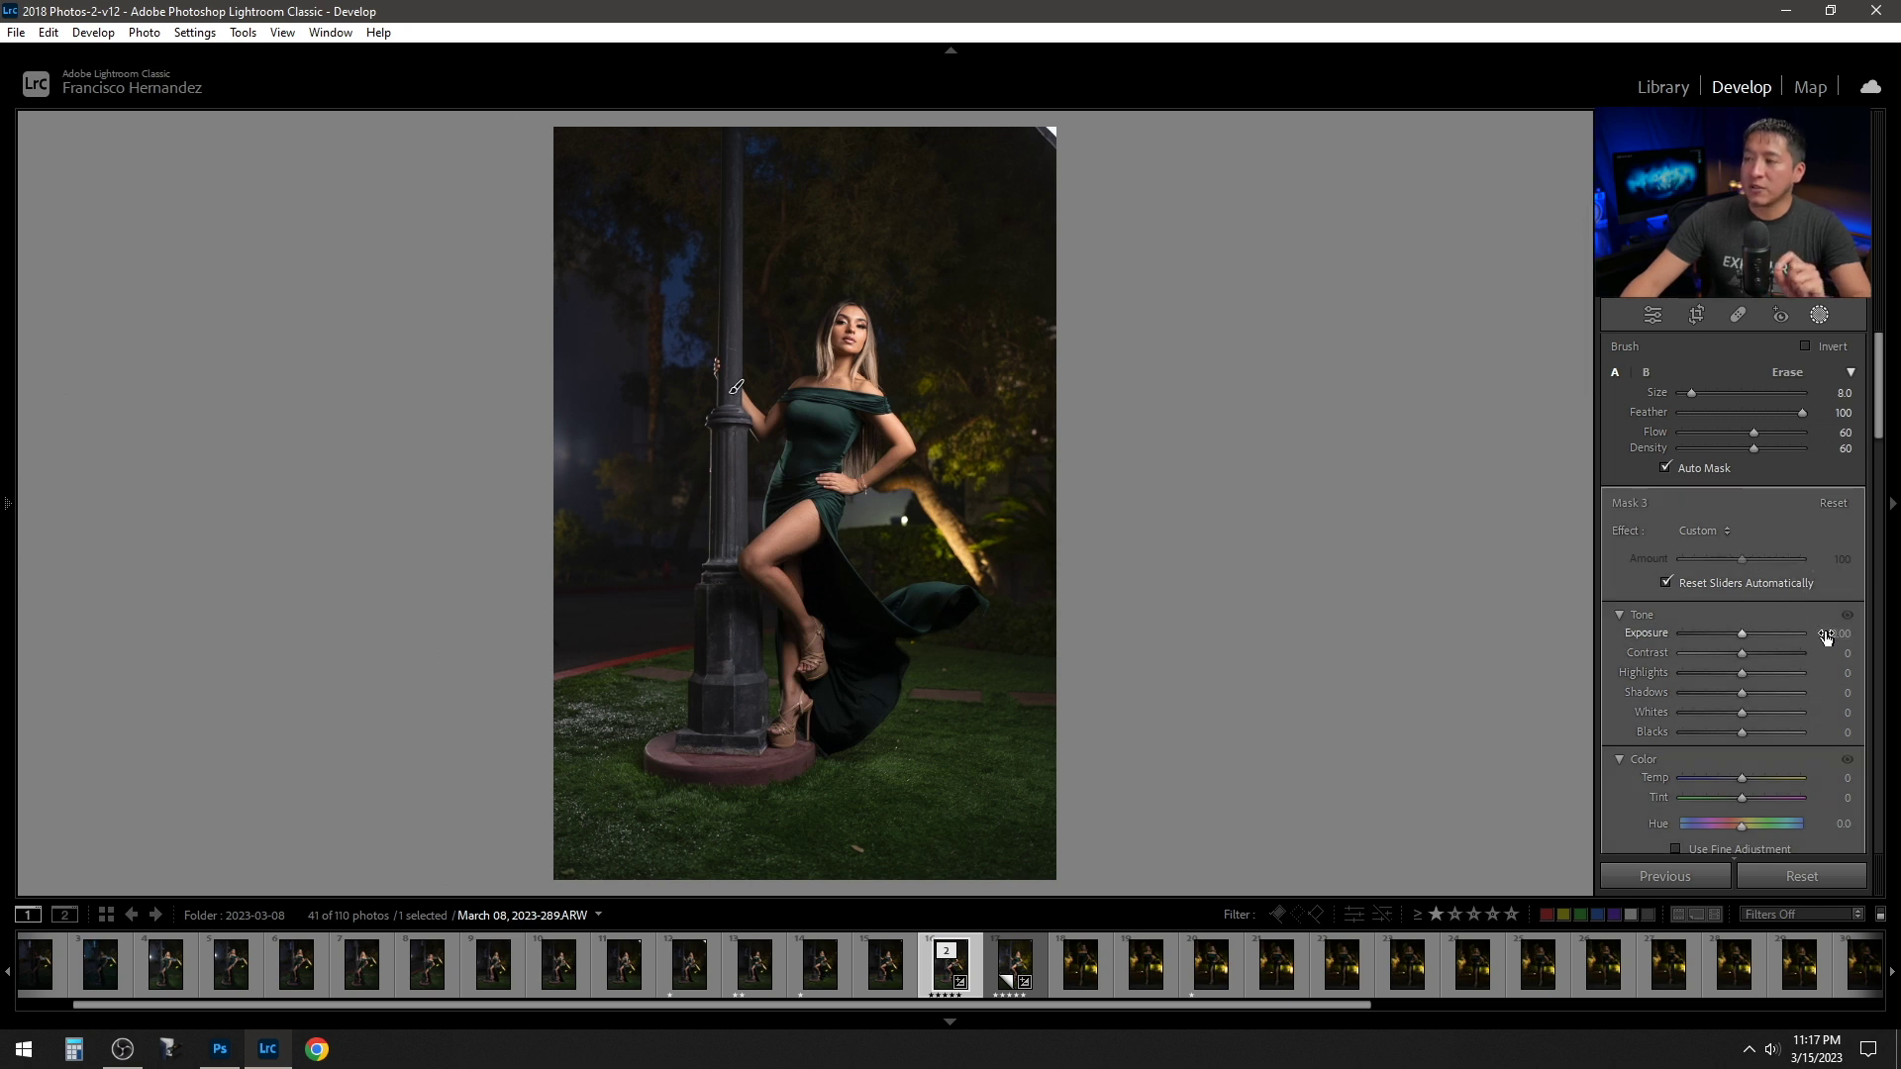
key("Up")
key("Up")
key("Up")
key("Up")
key("Up")
key("Up")
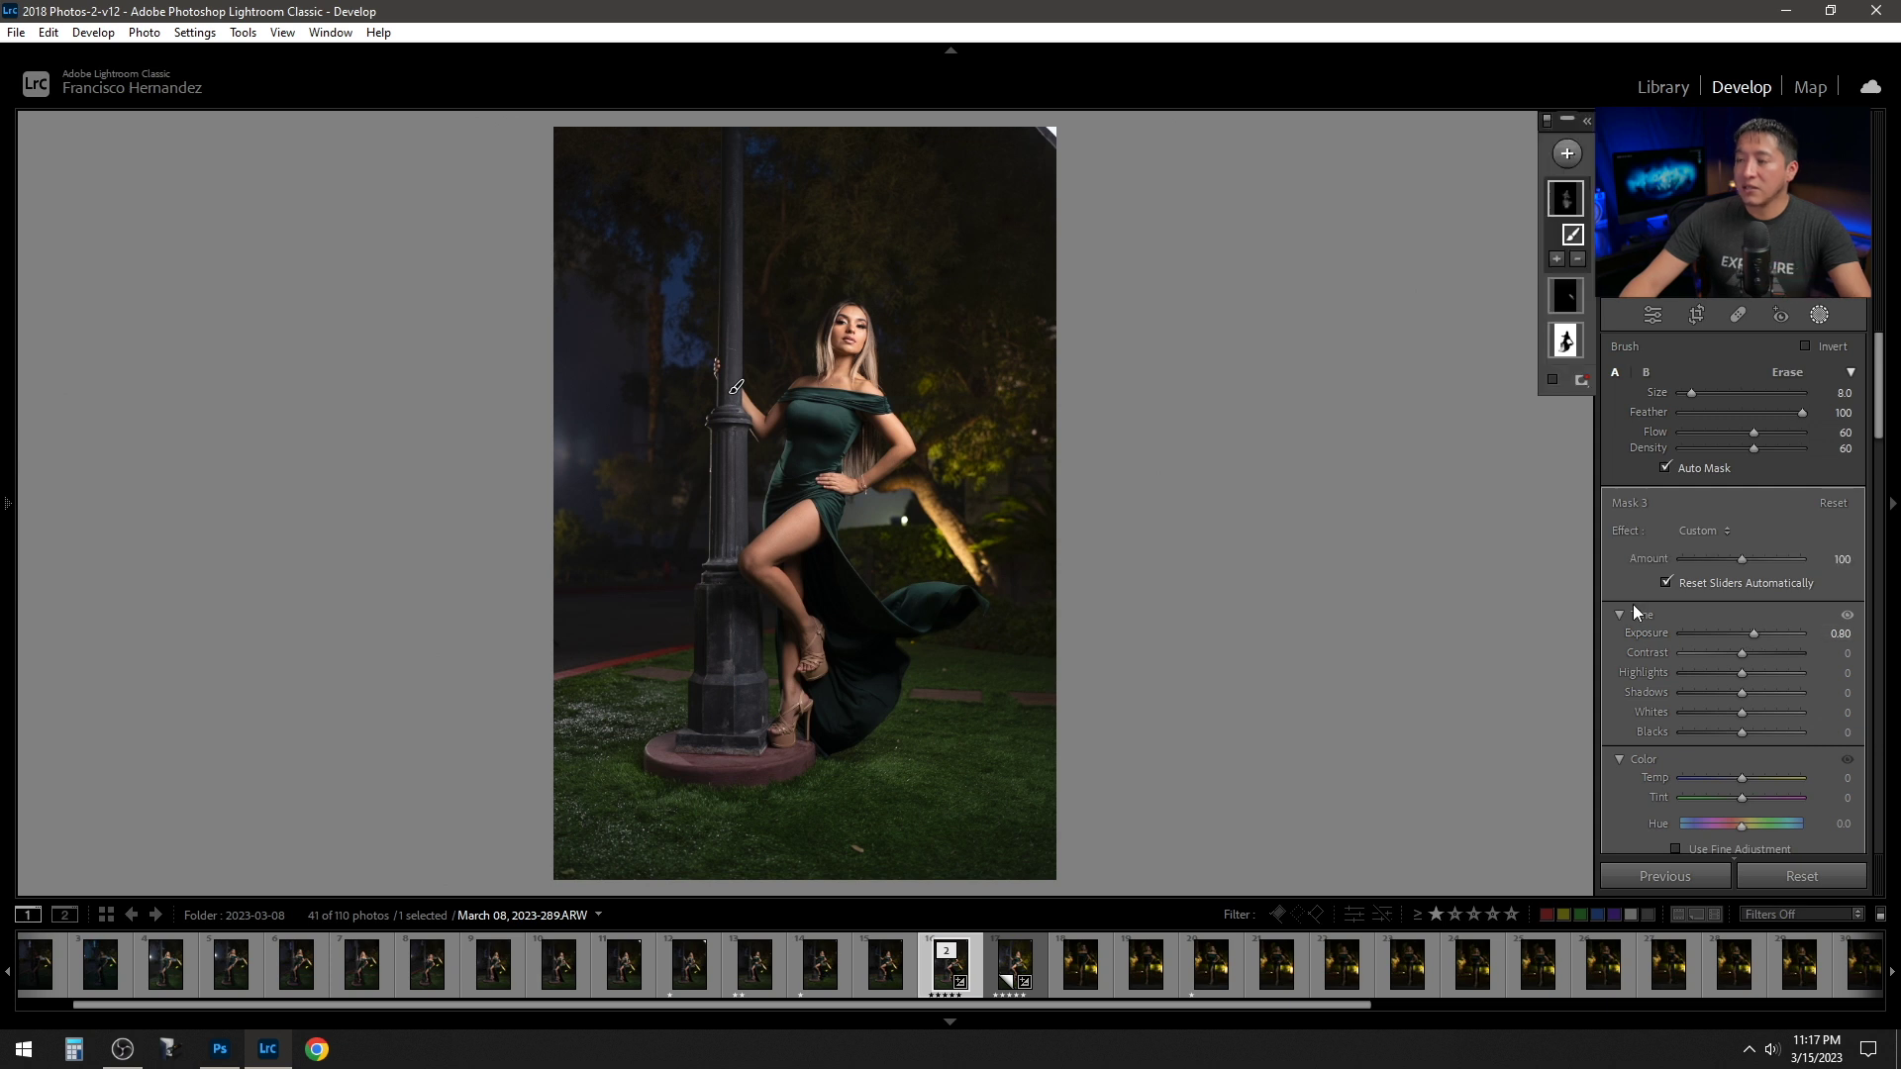
mouse_move(736, 388)
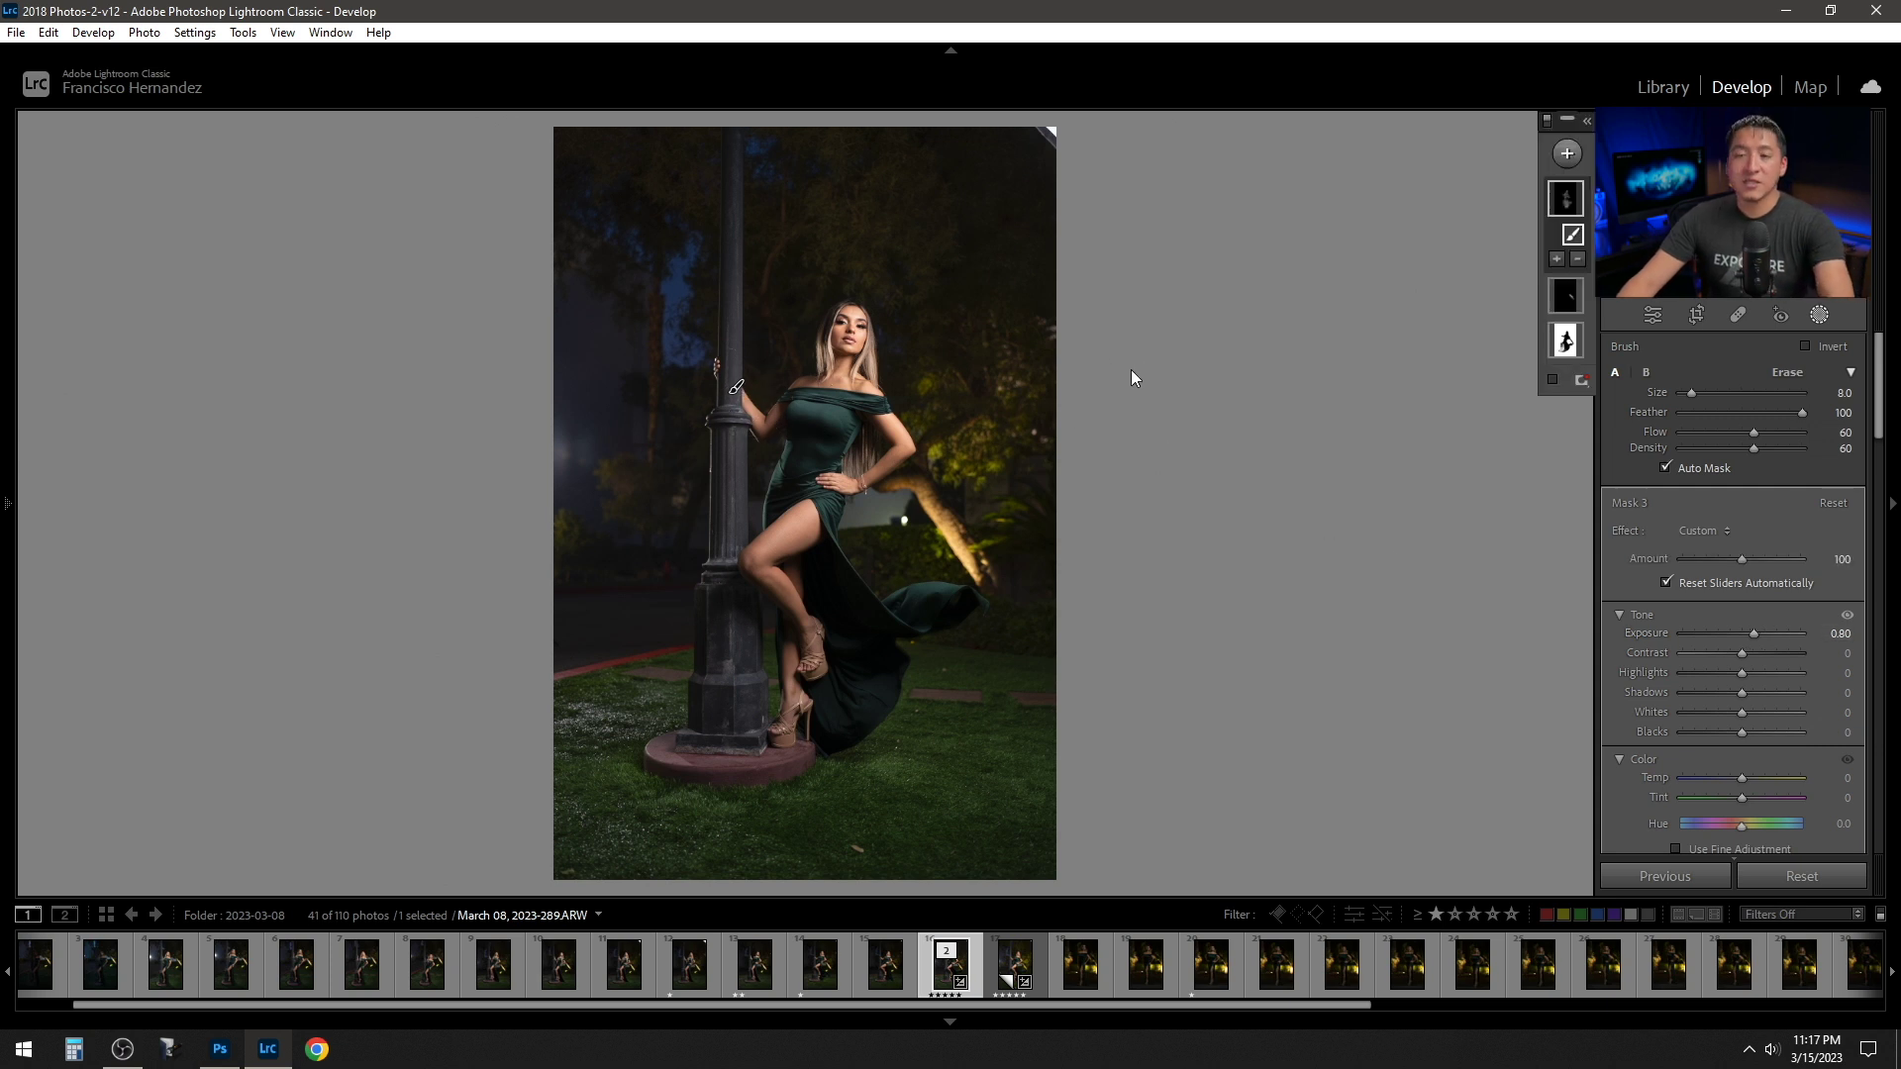
left_click(1246, 525)
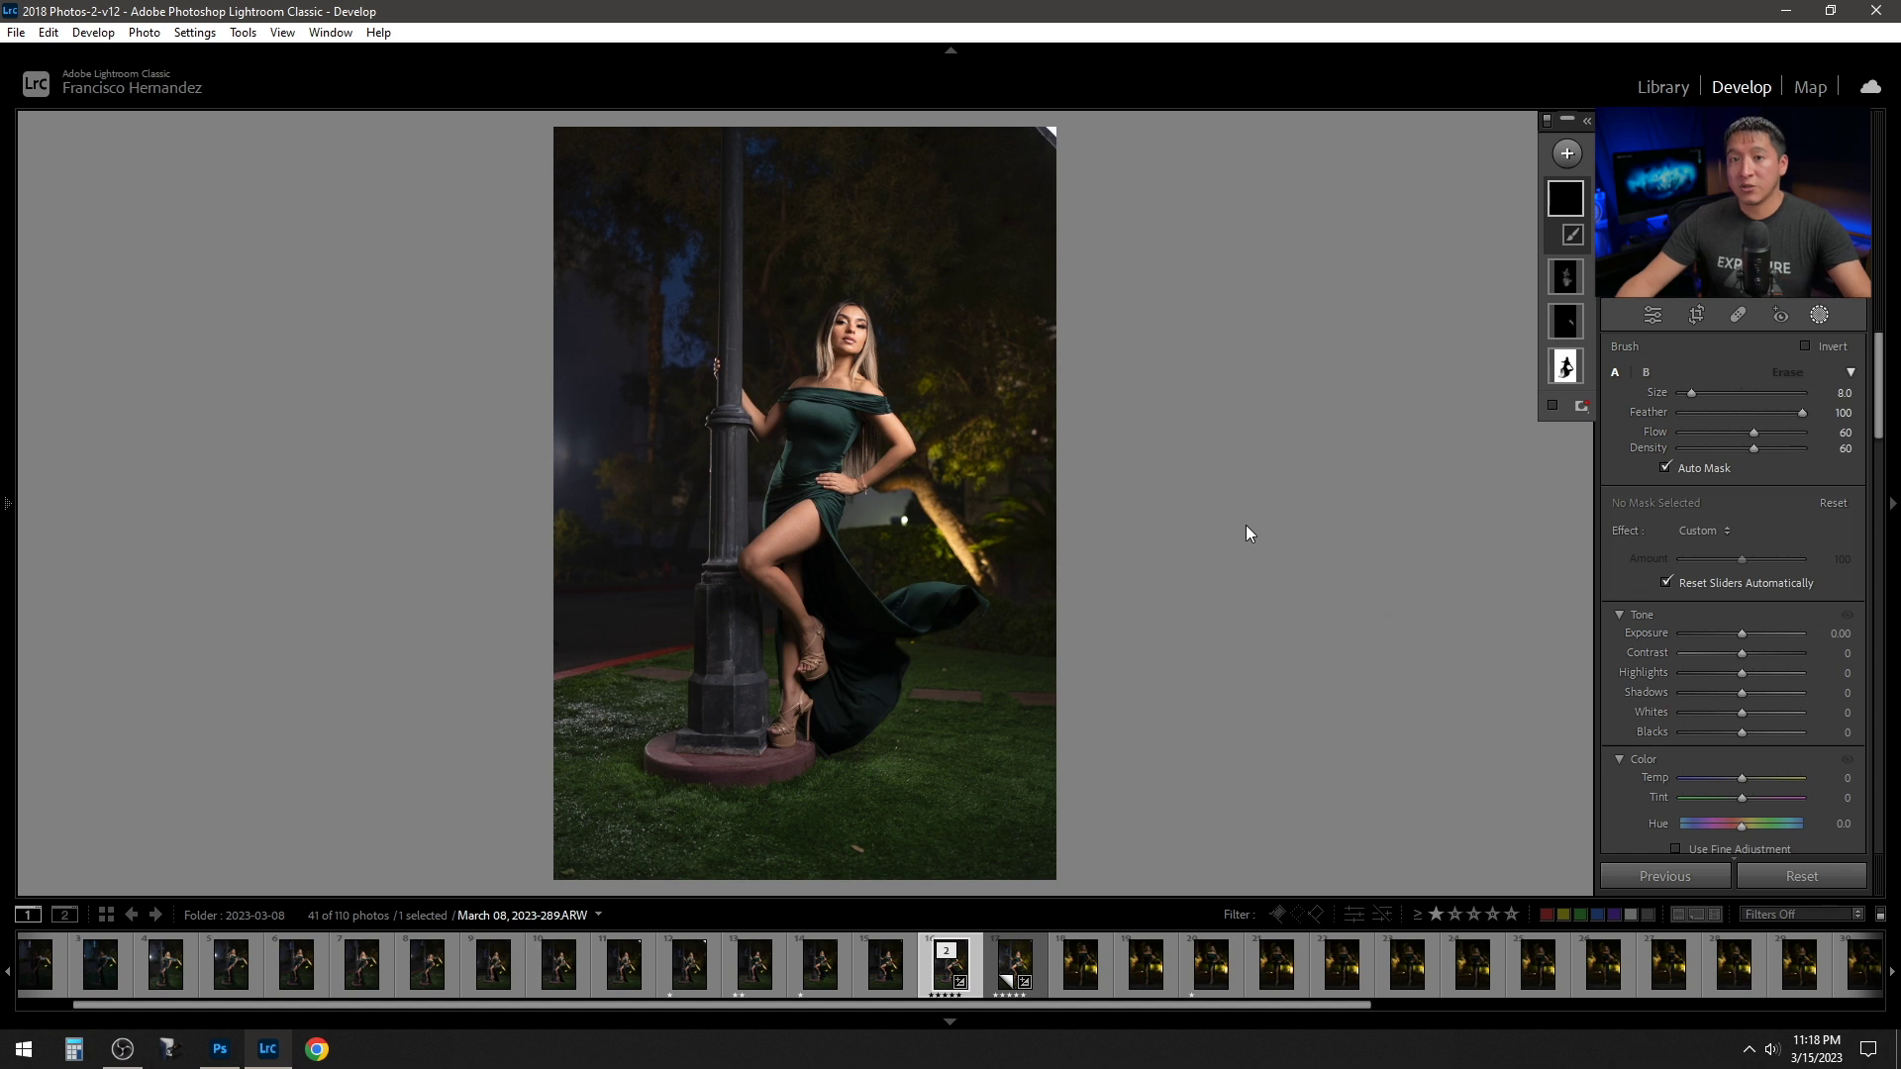
key("k")
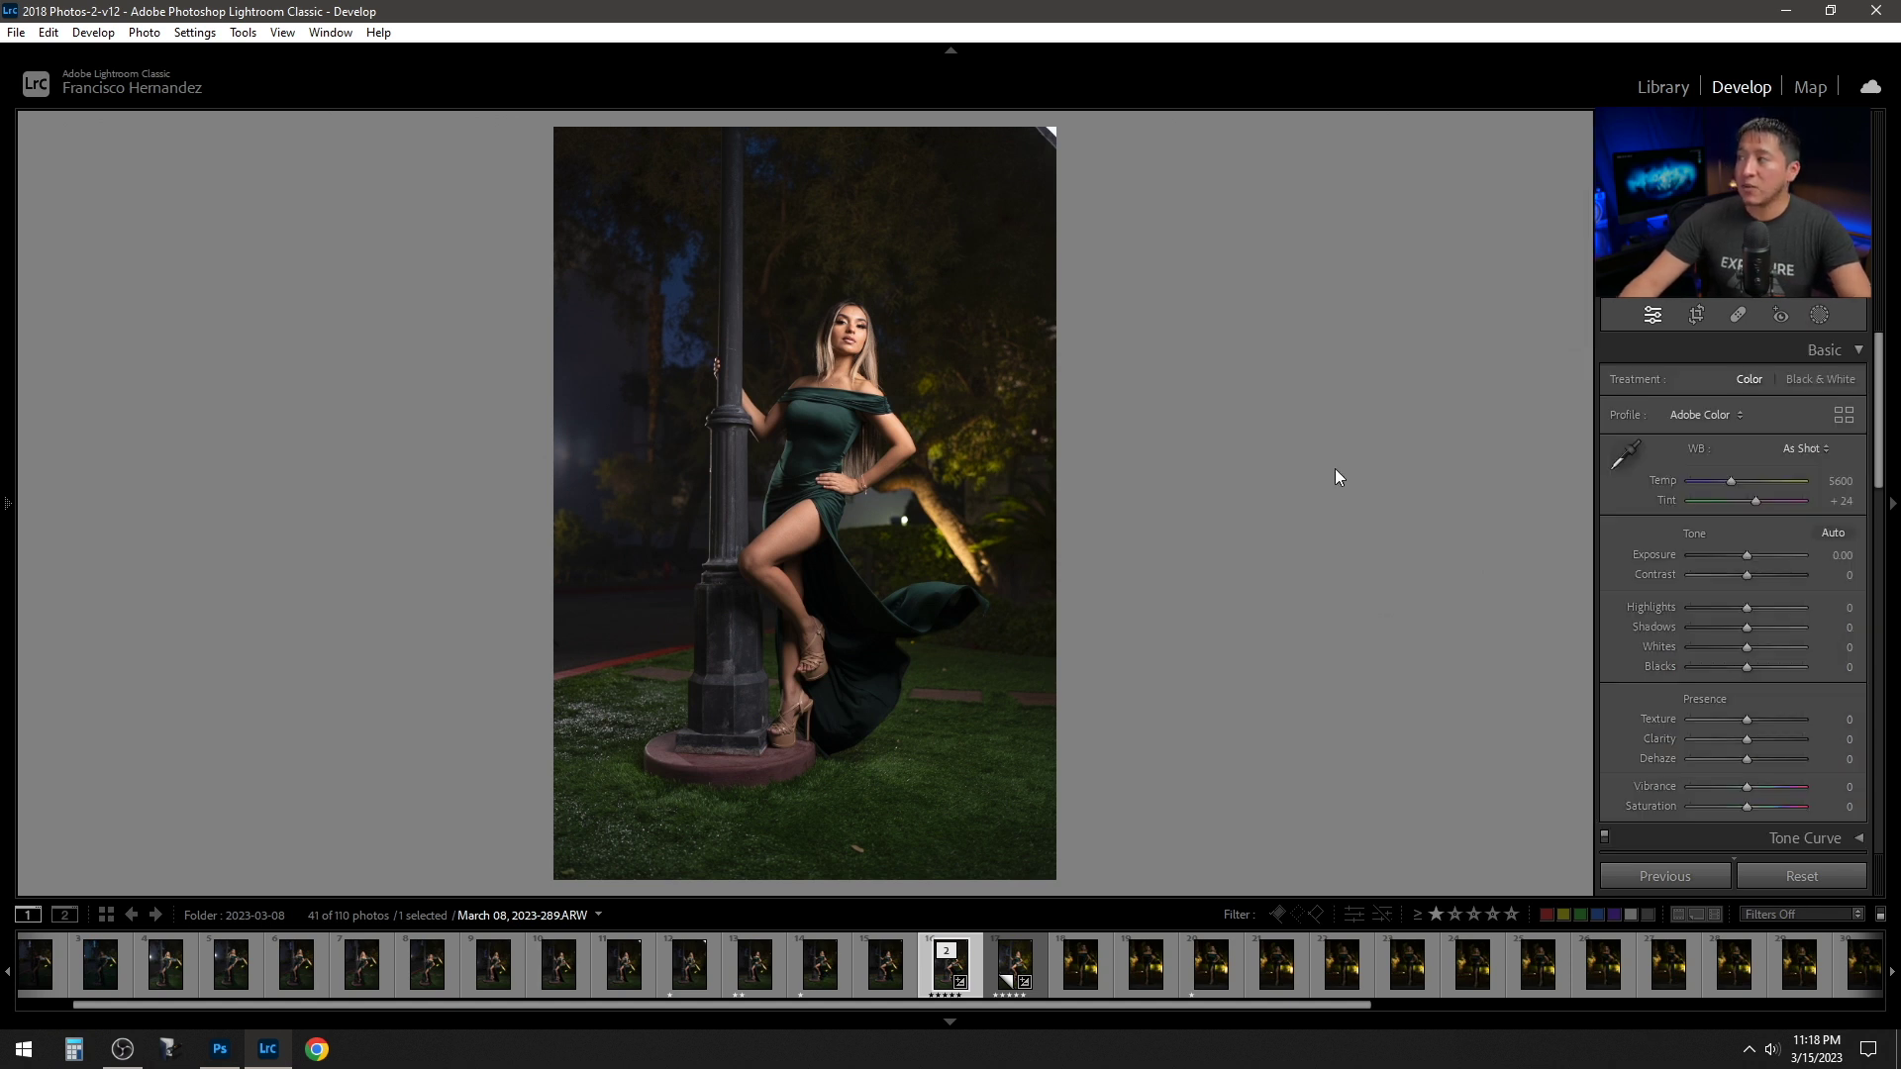
Set the Blue Primary Saturation in the camera calibration to +100
scroll(1718, 728, "down", 10)
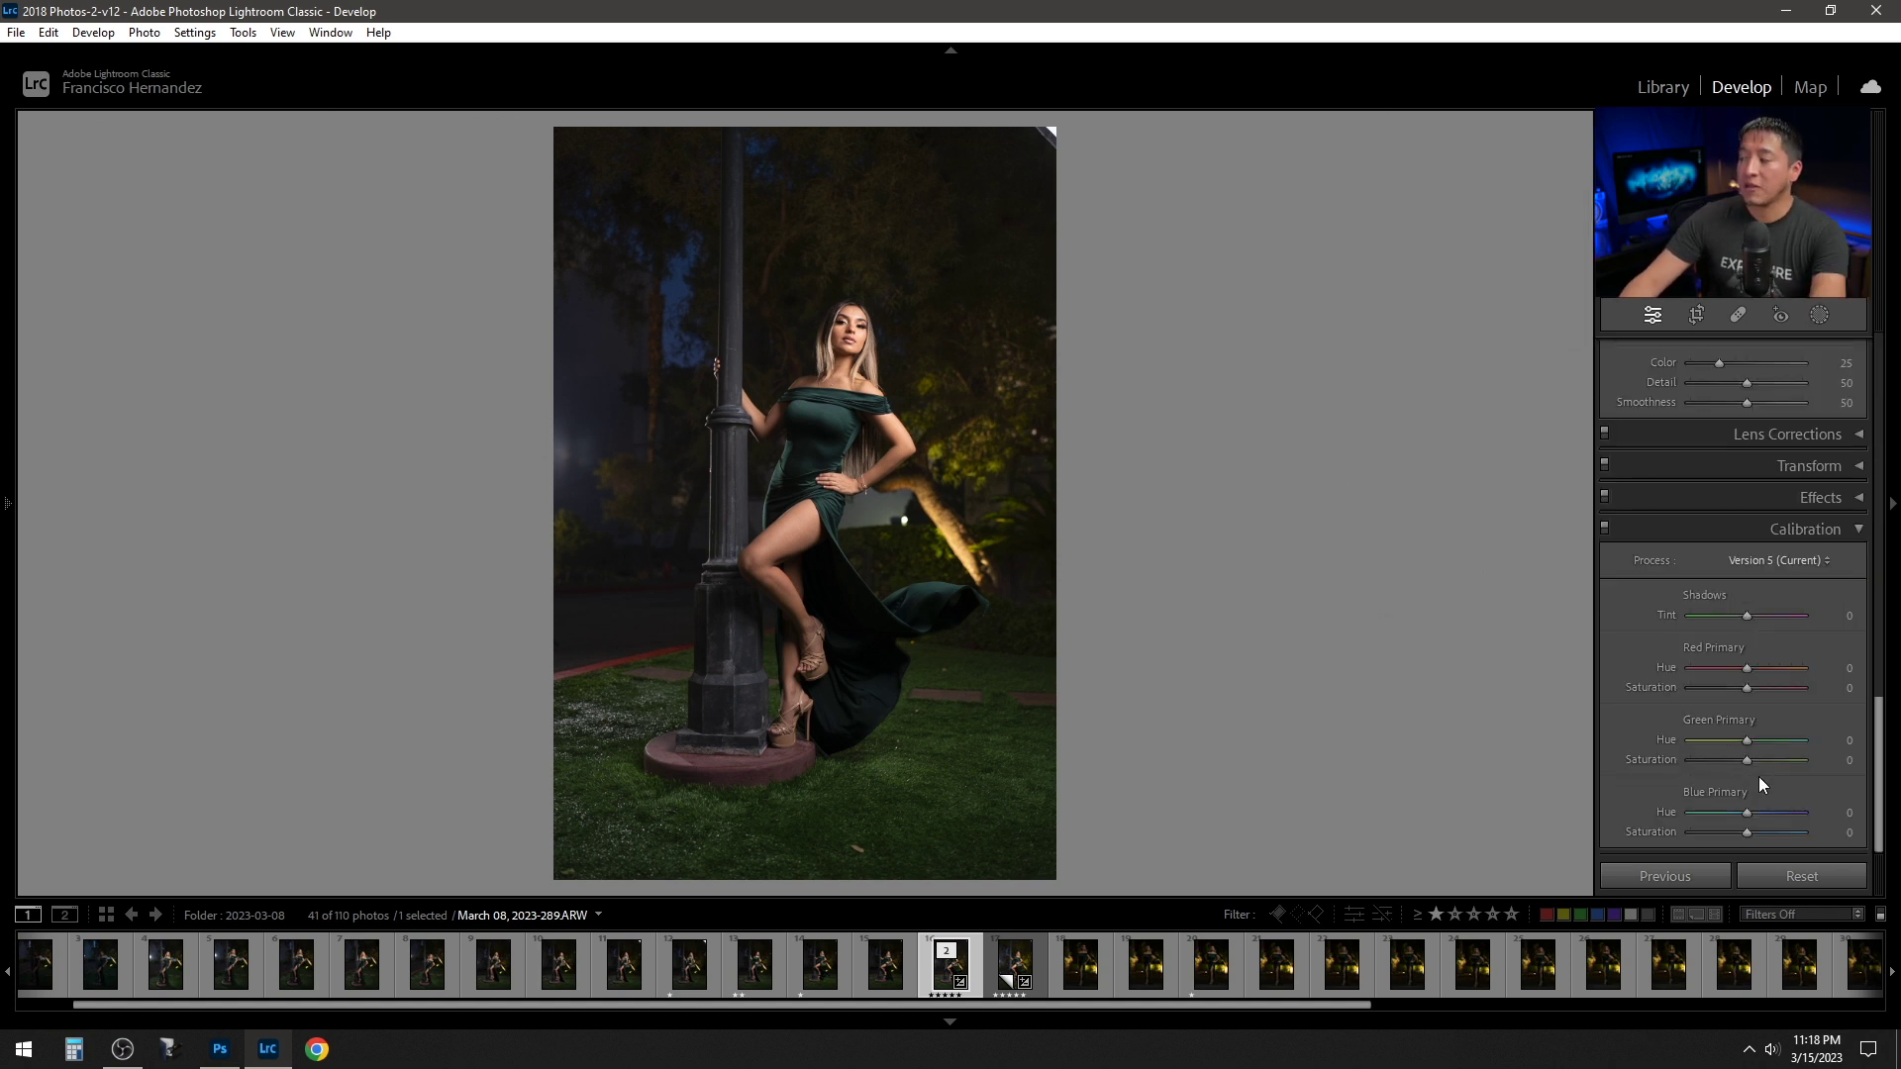
left_click(1833, 835)
type("100")
key("Return")
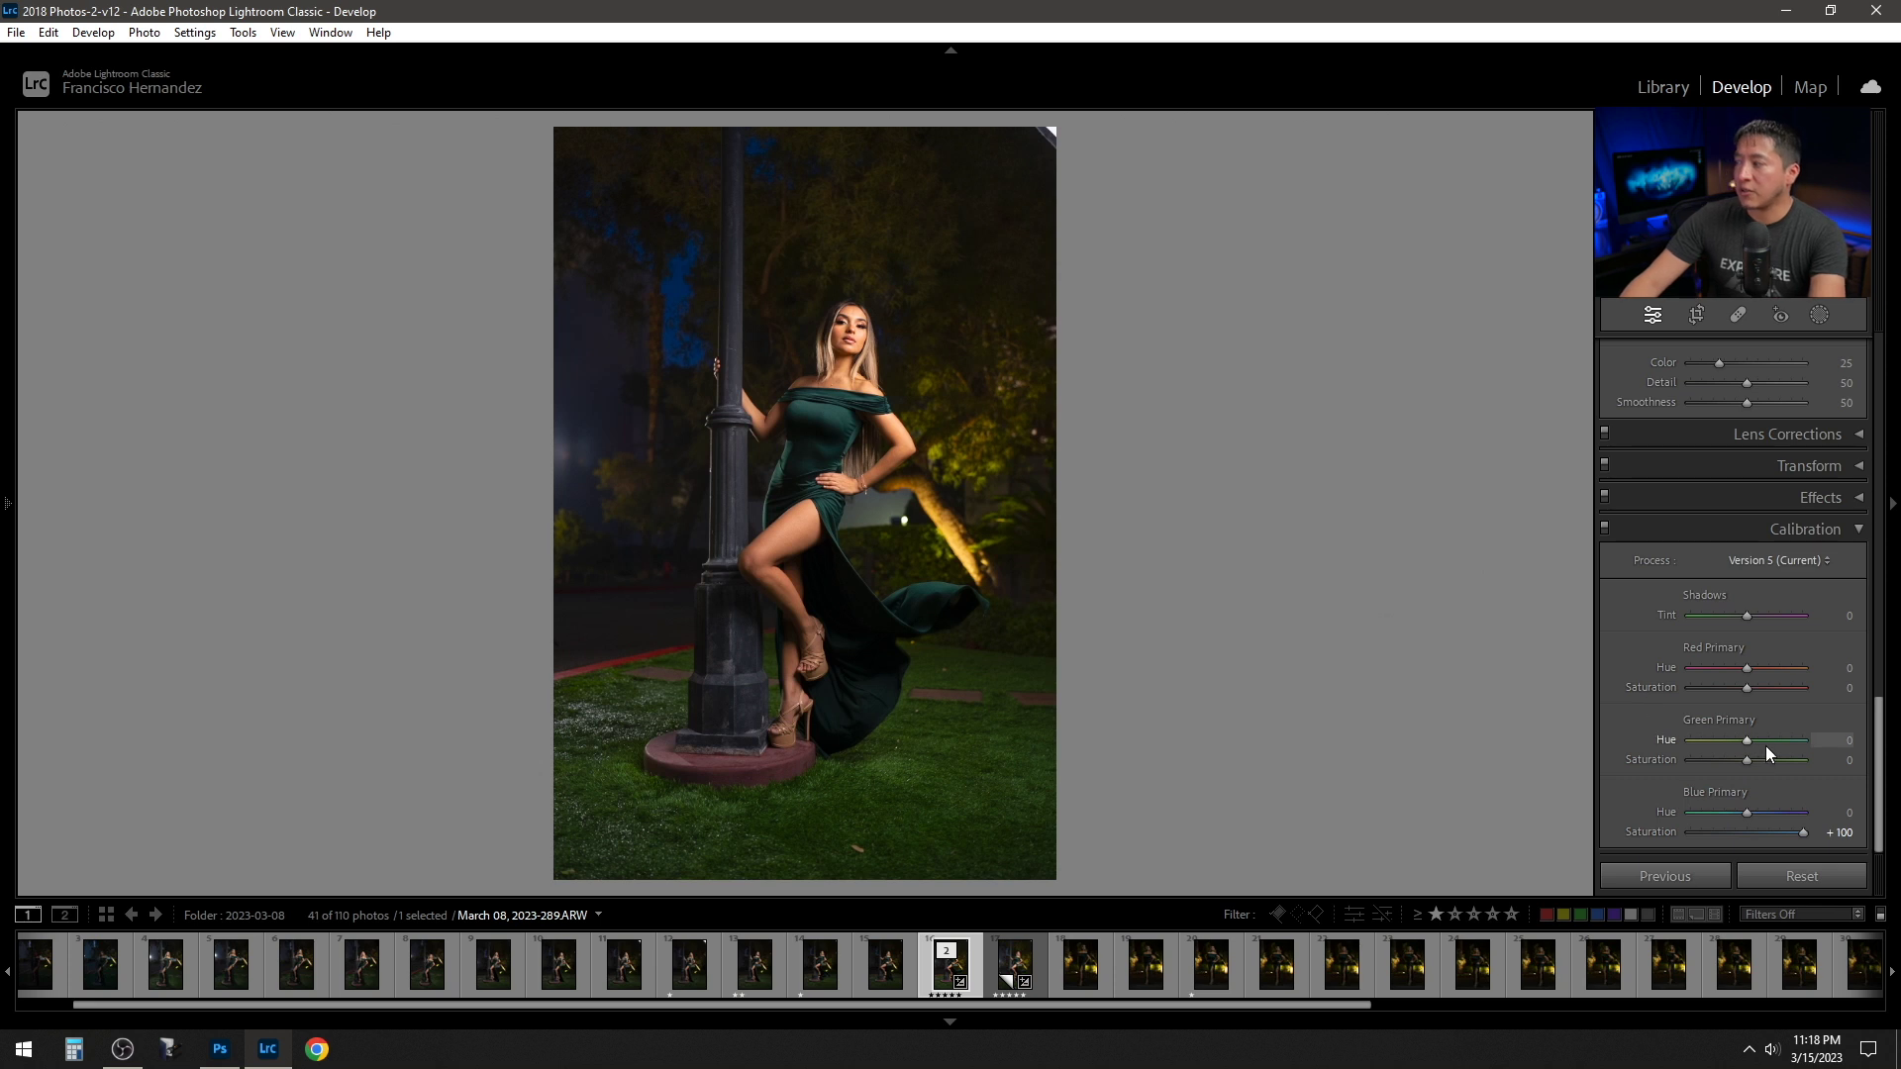
Set the photo's Sharpening Amount to 60
scroll(1772, 744, "up", 5)
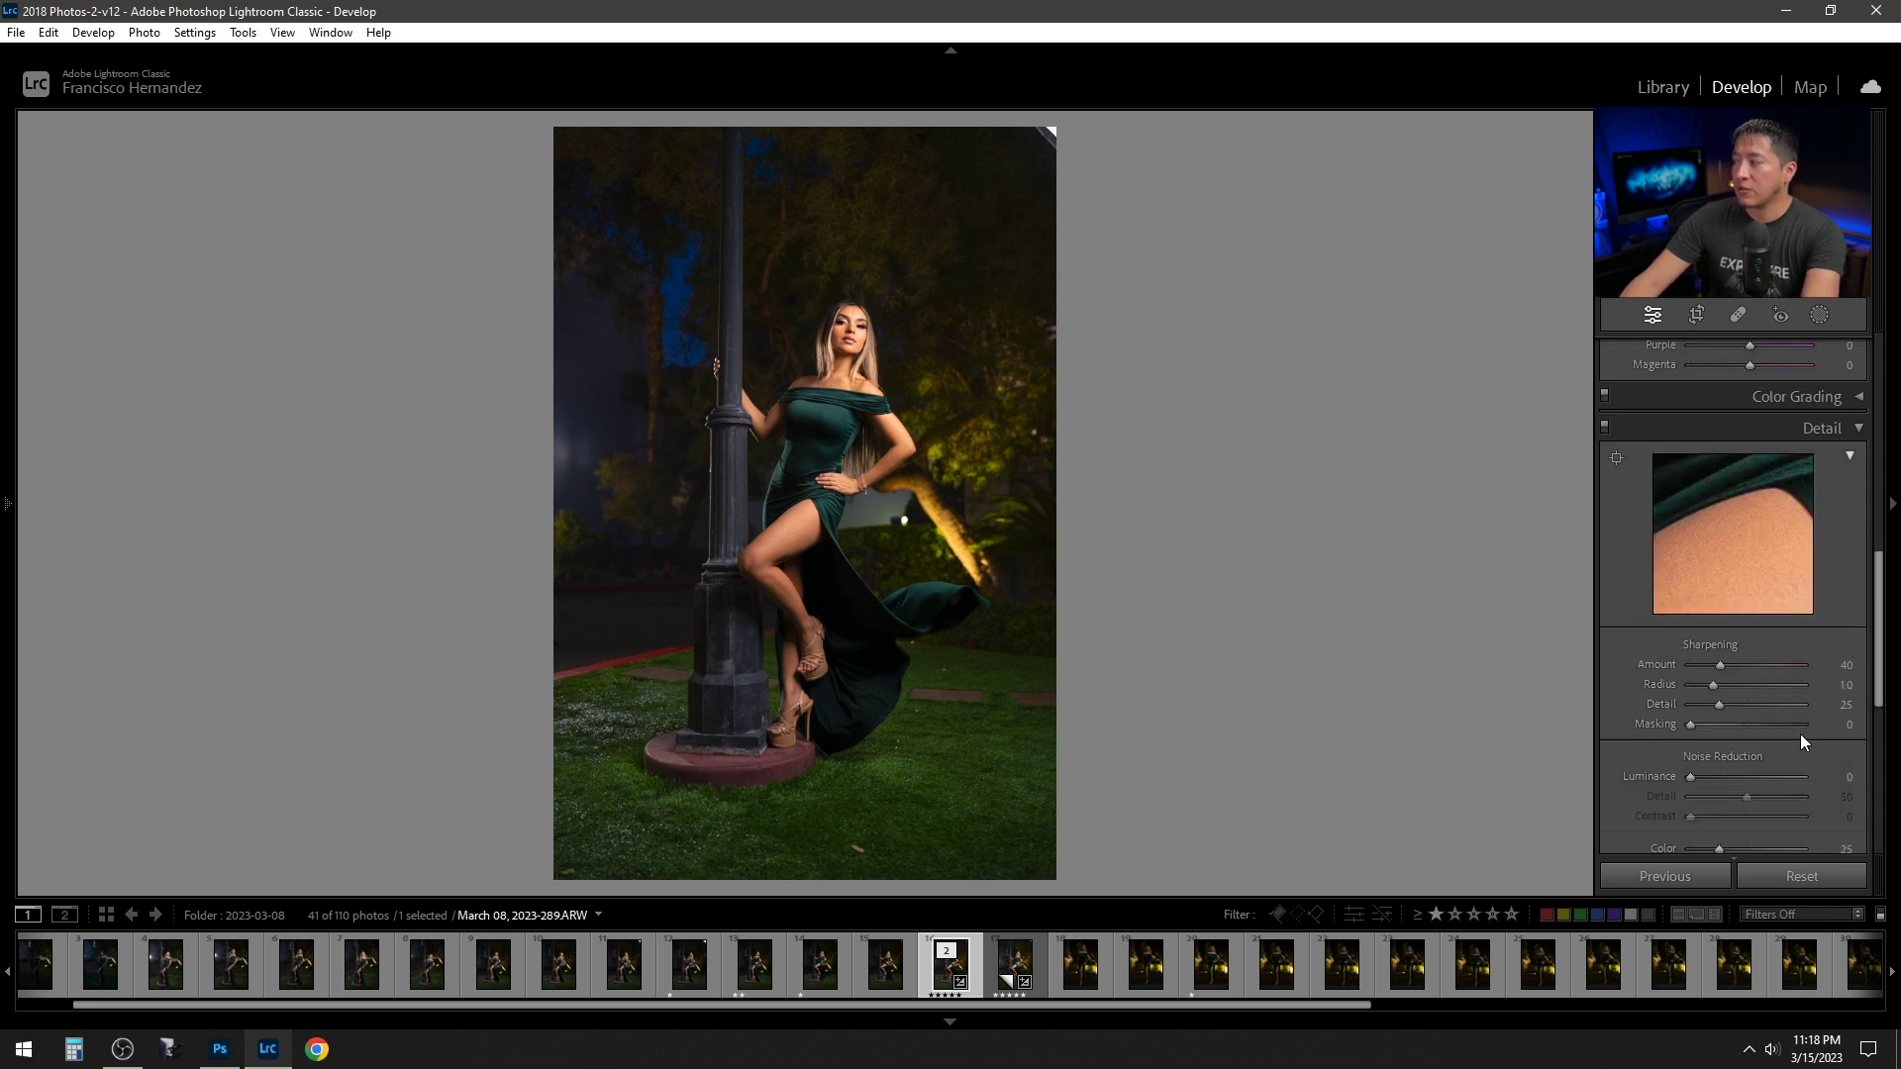
left_click(1842, 665)
type("60")
key("Return")
Lower the HSL saturation of Blue to -40 and Orange to -20
scroll(1806, 667, "up", 5)
scroll(1808, 668, "down", 2)
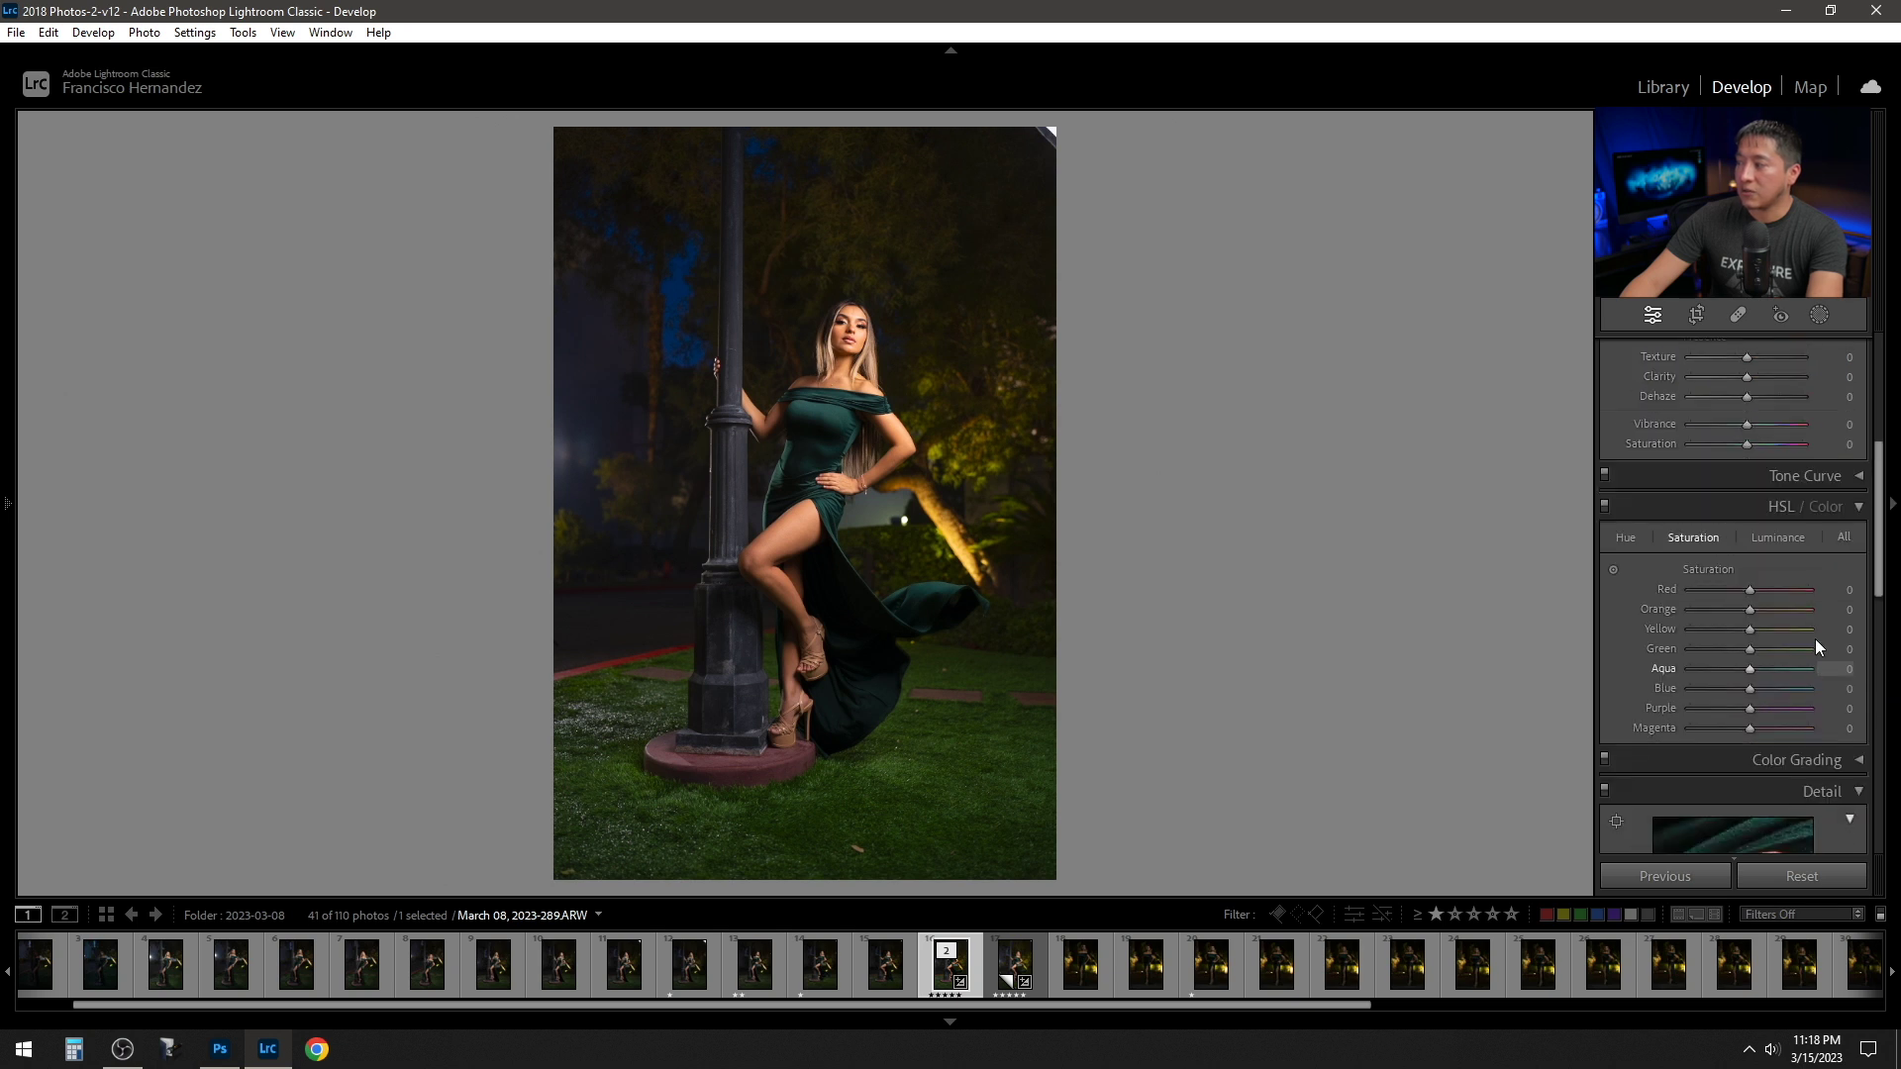
left_click(1830, 607)
type("-15")
left_click(1840, 688)
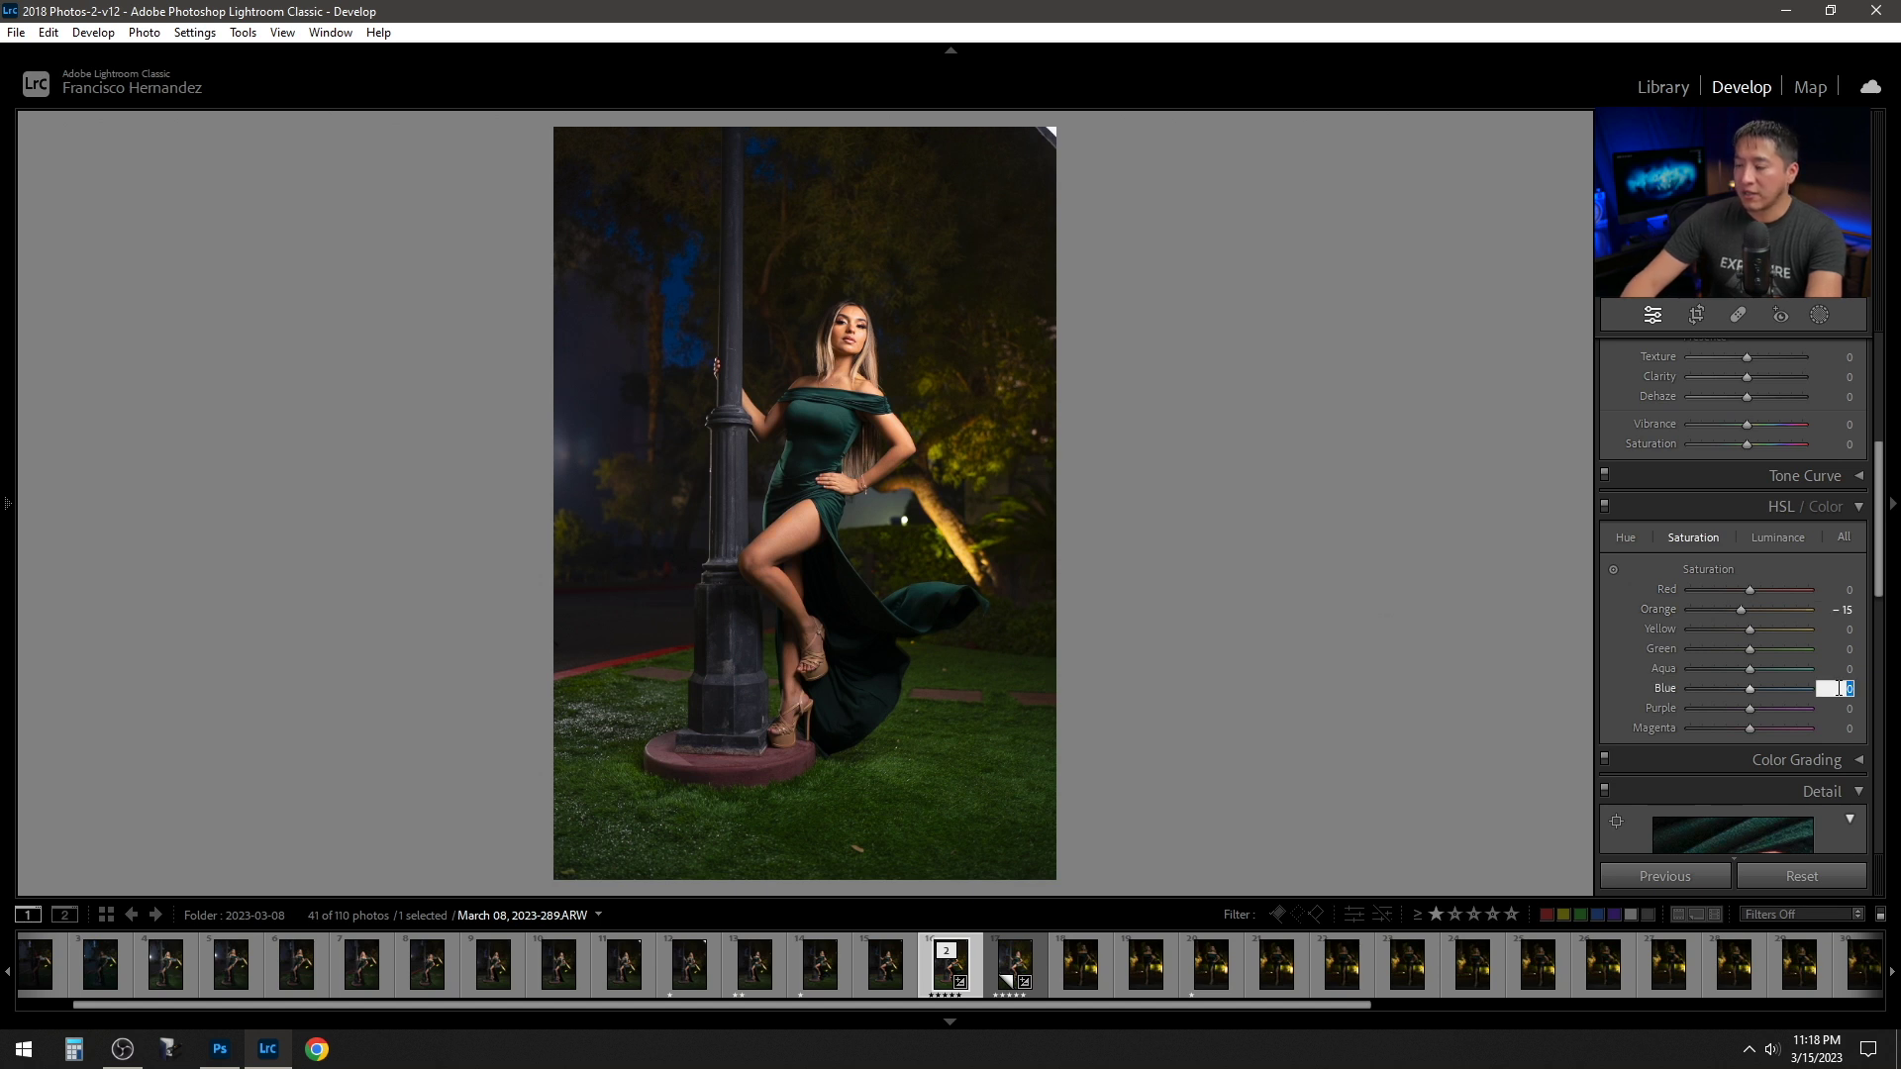
type("-40")
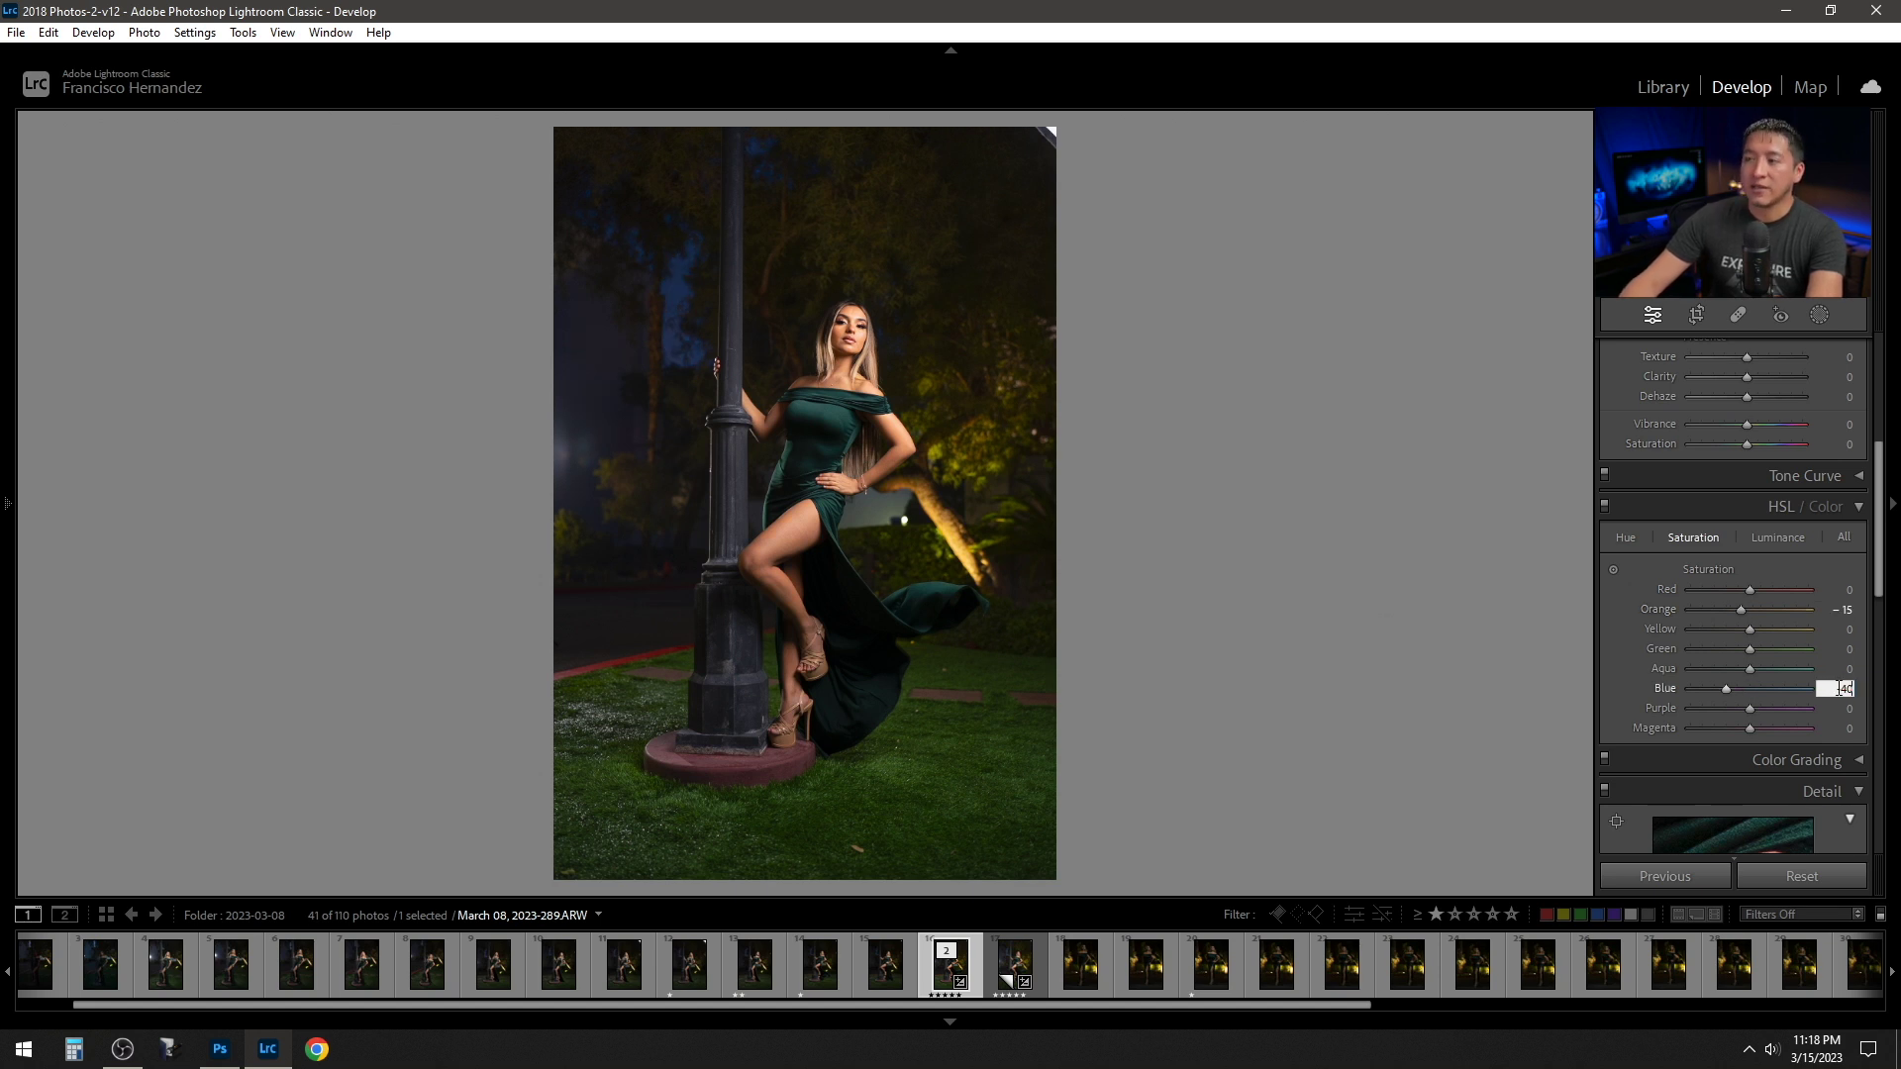
left_click(1831, 609)
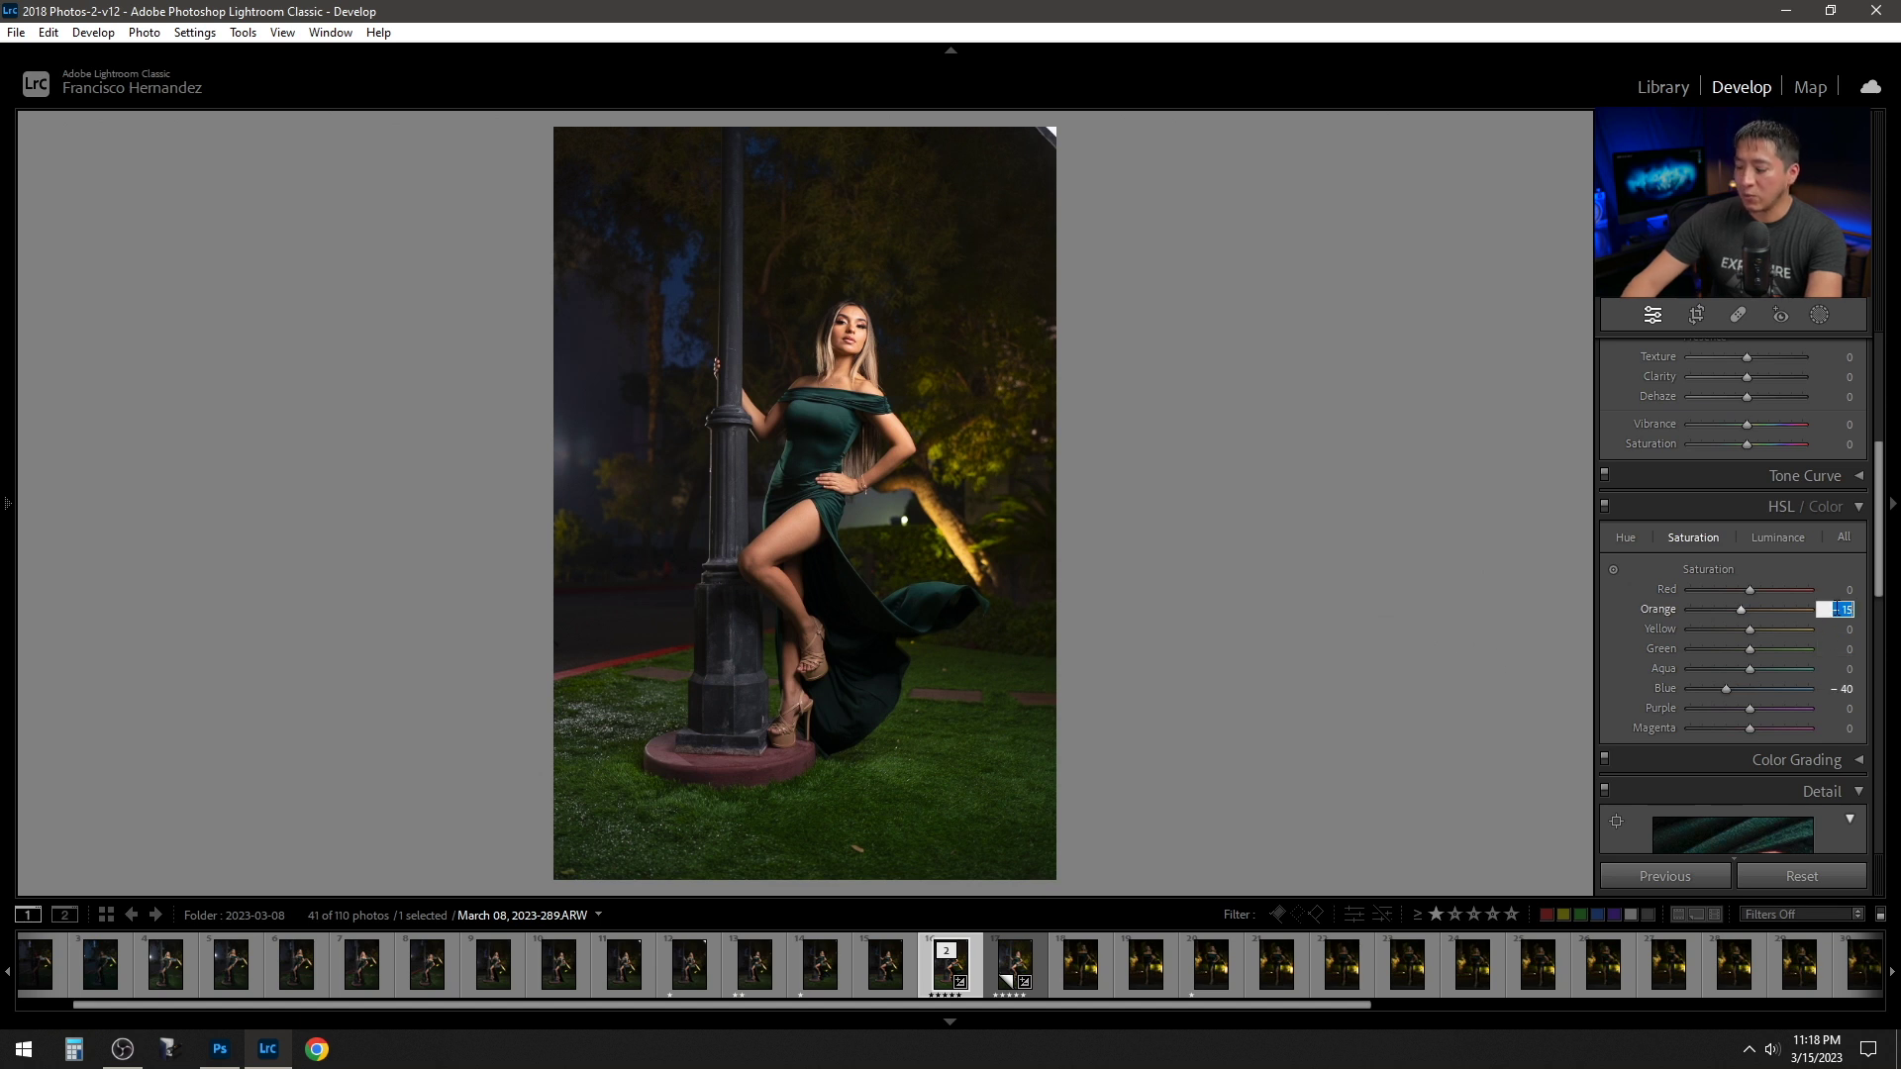
type("-20")
key("Return")
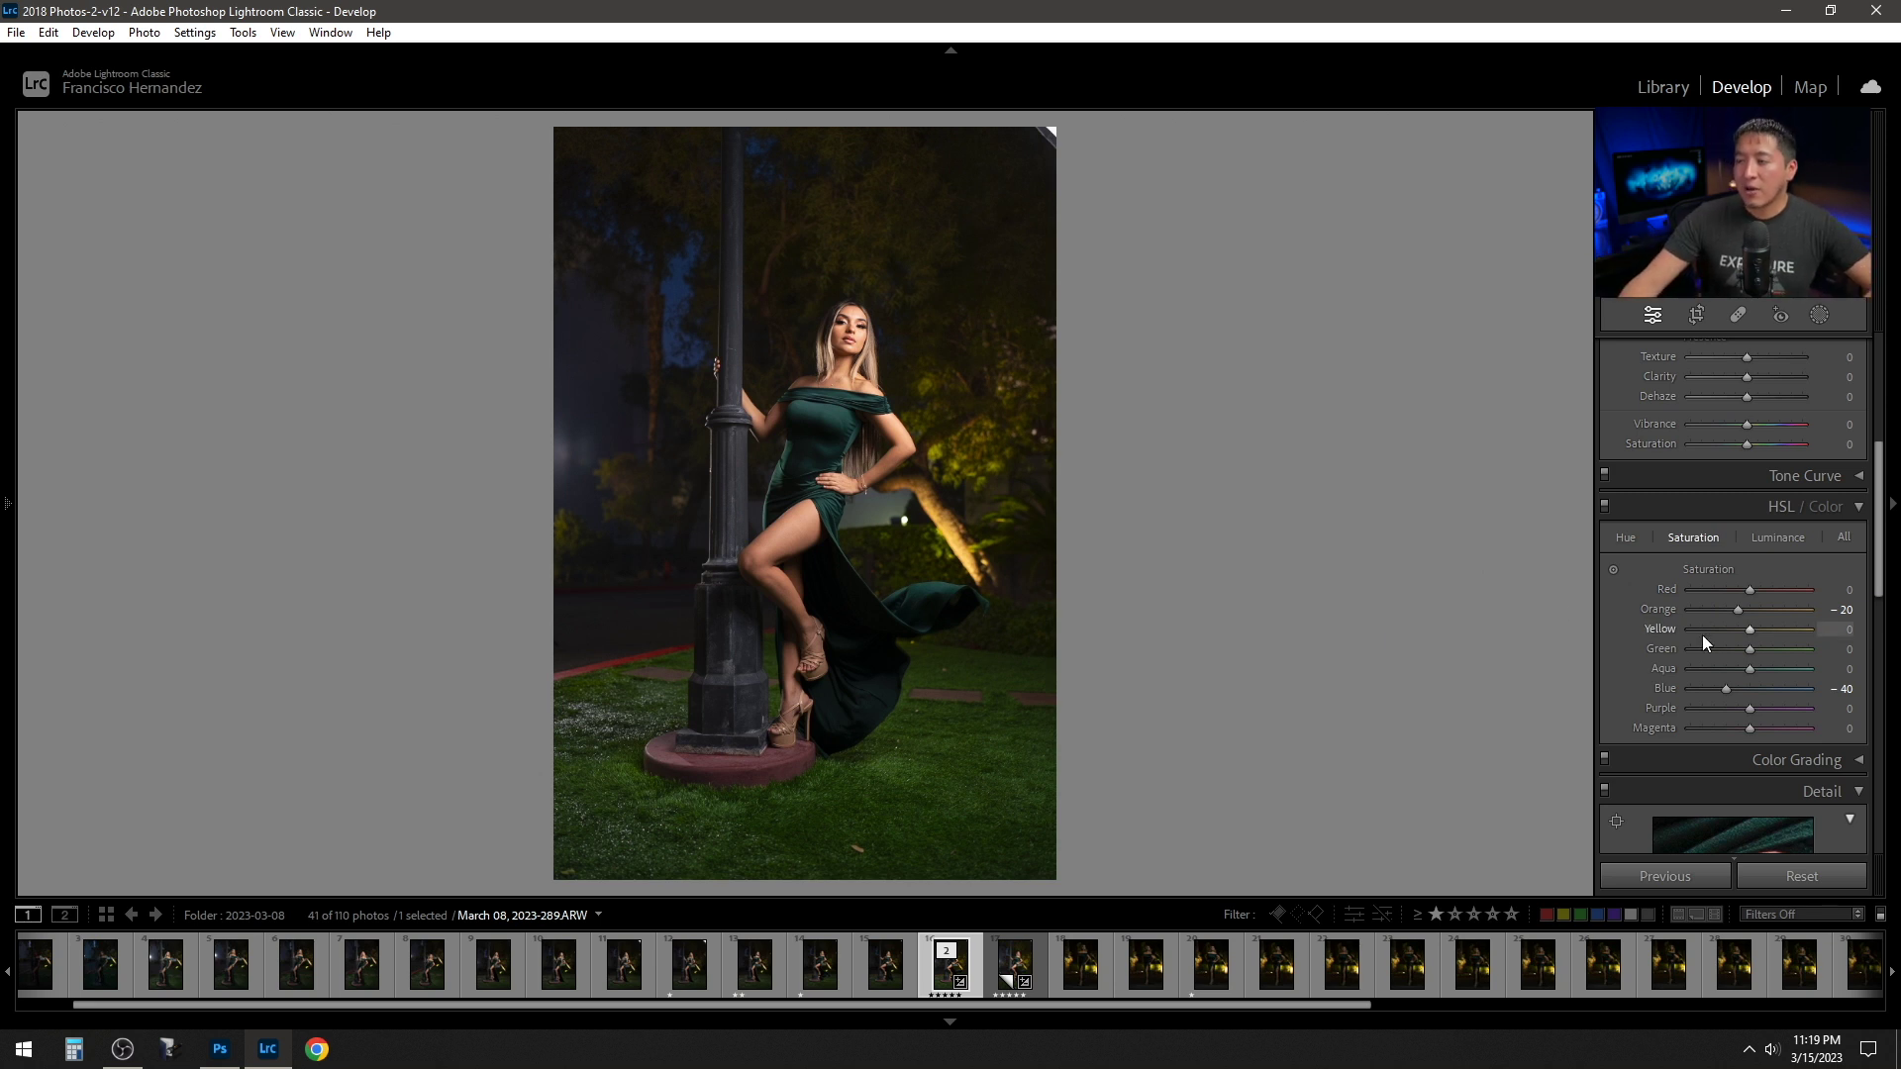
View the edited virtual copy of photo 289 to compare it with the new edit
scroll(1713, 639, "up", 5)
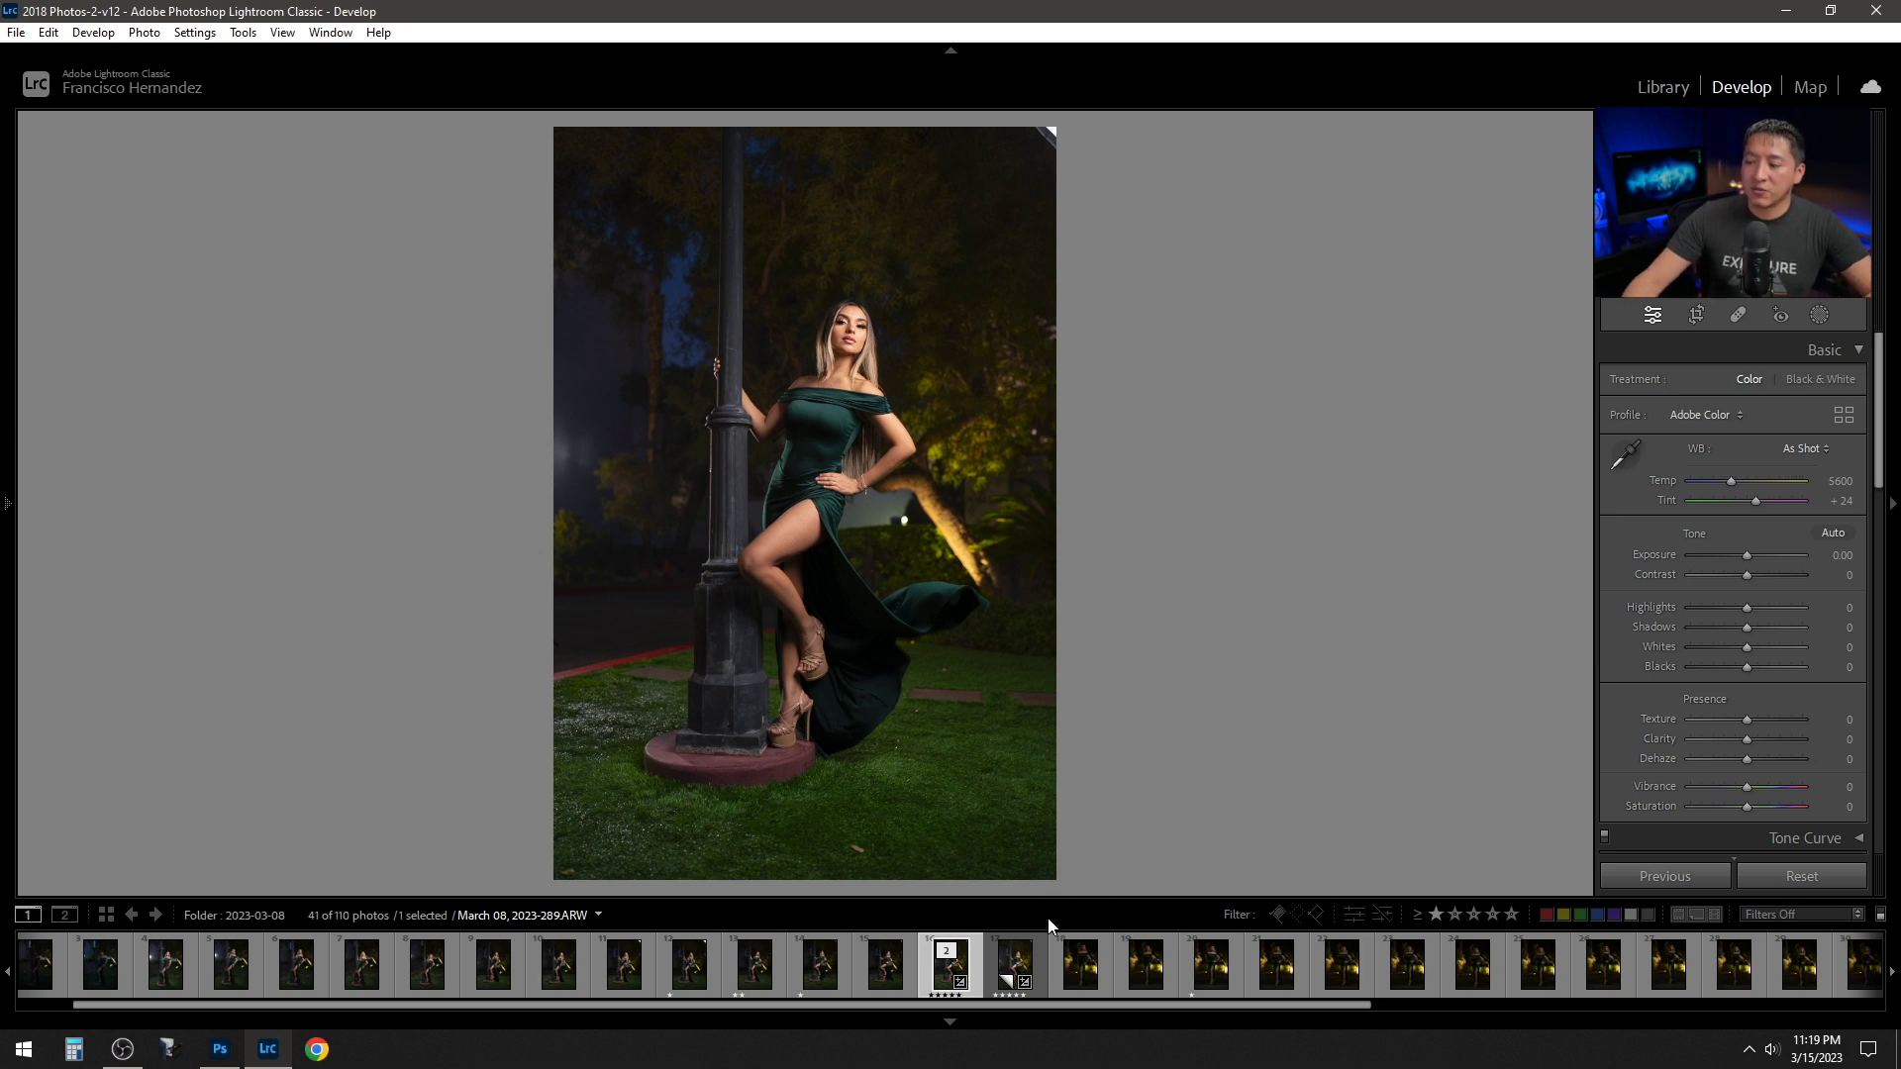
left_click(1009, 965)
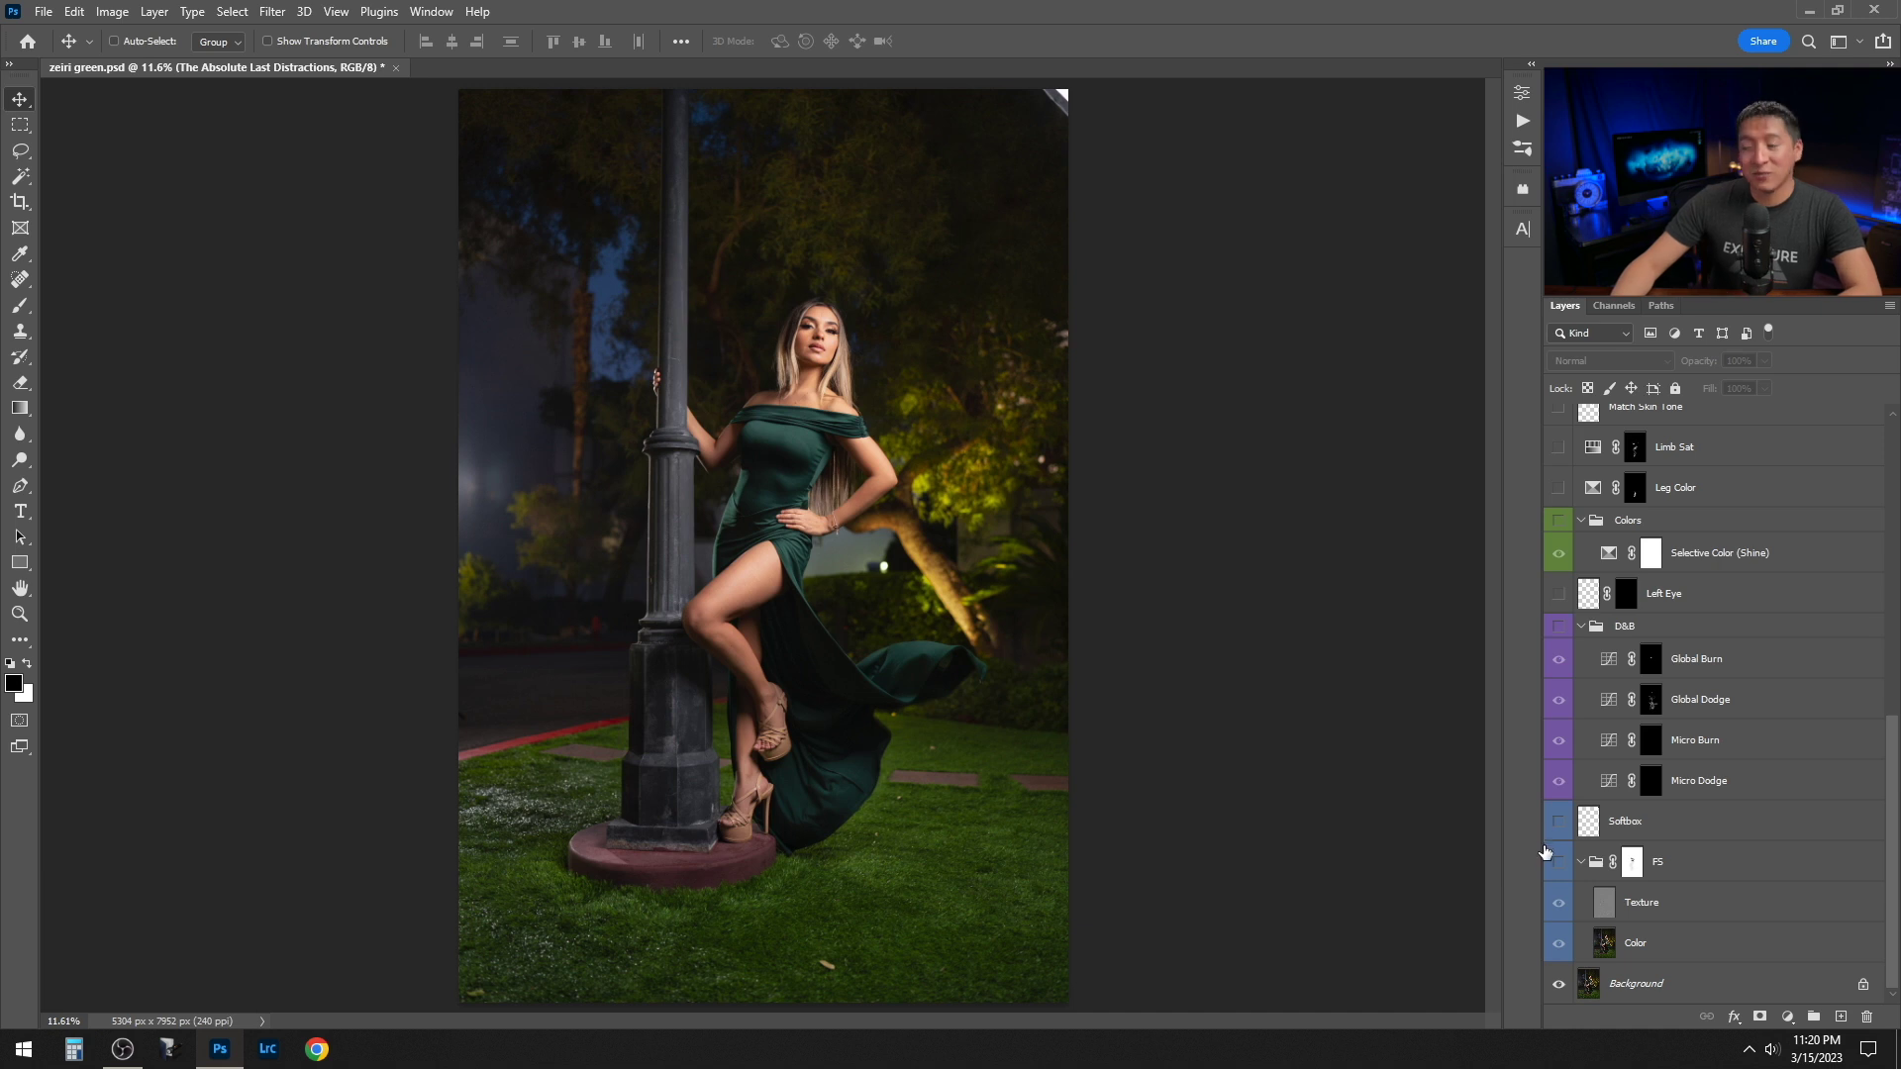
In Photoshop, compare zeiri green.psd with and without the FS group, leave the group shown, and show the Softbox layer
left_click(1559, 872)
left_click(1559, 871)
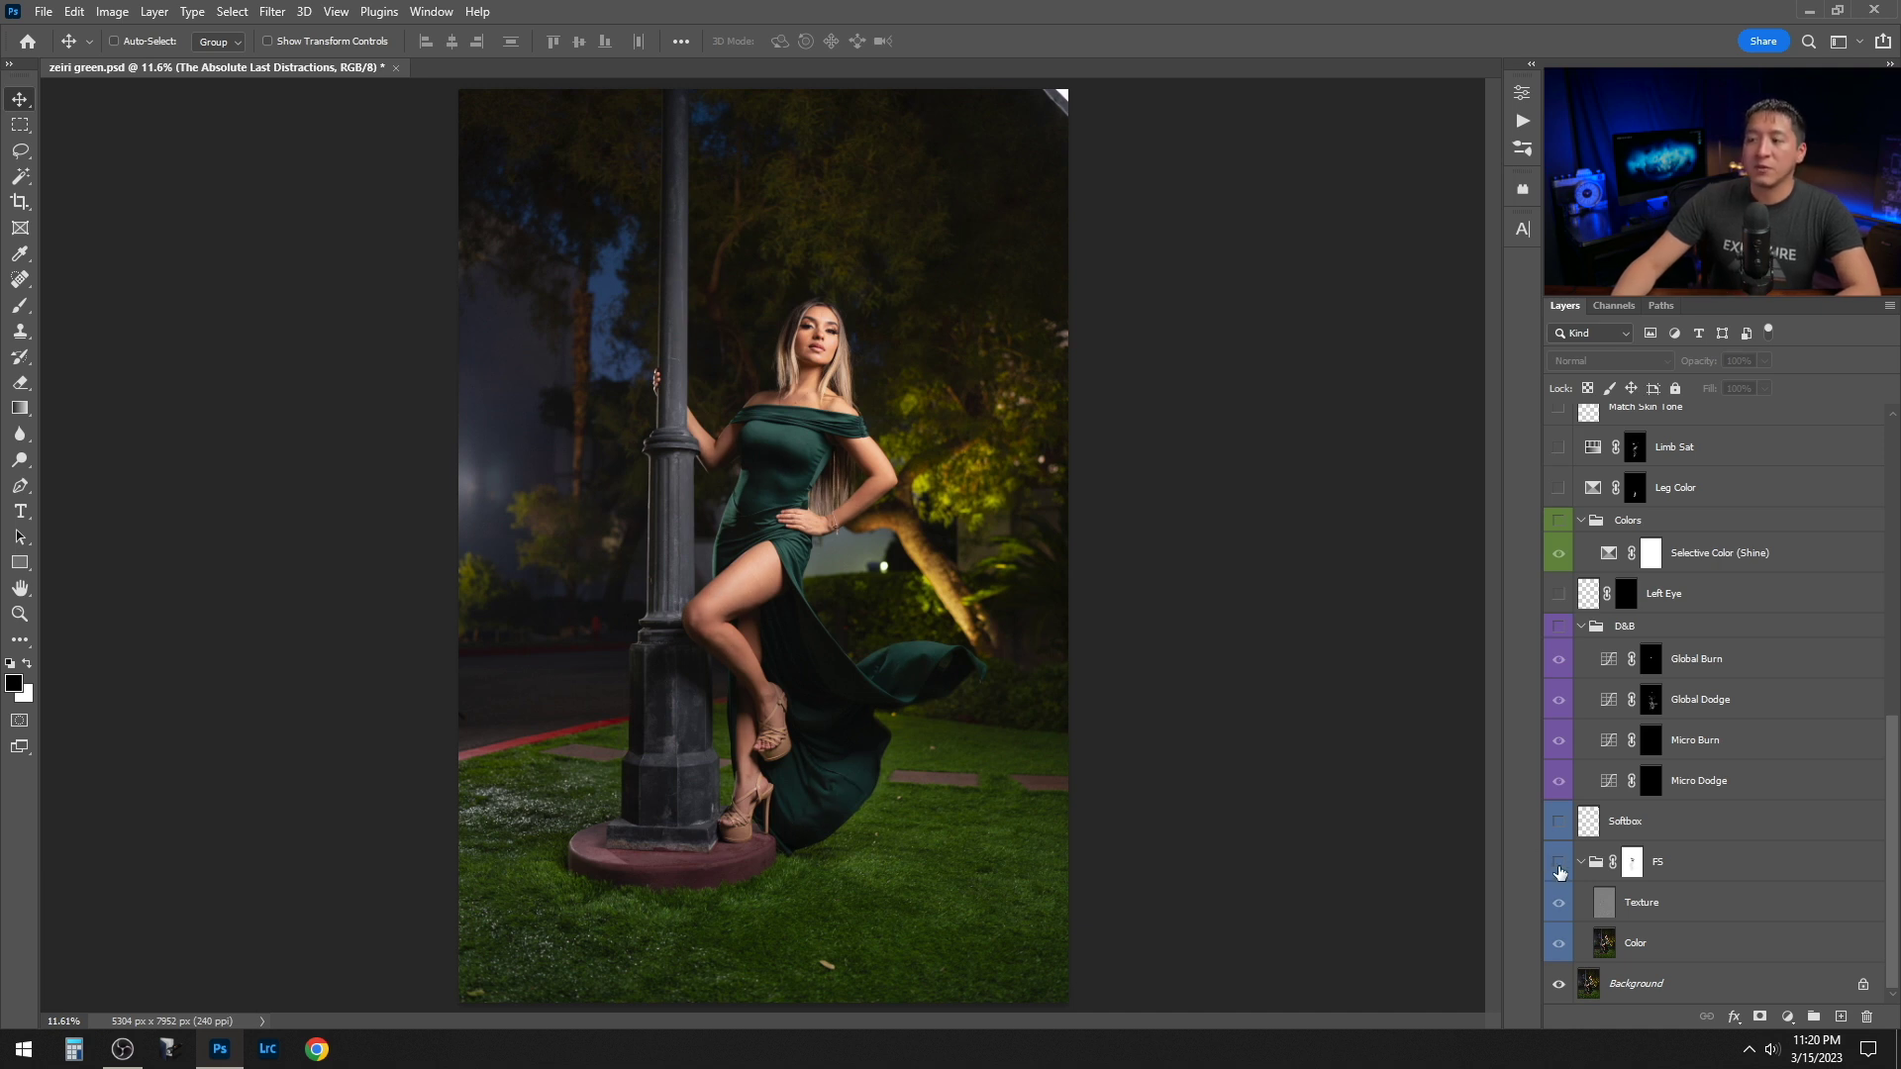
left_click(1560, 871)
left_click(1560, 871)
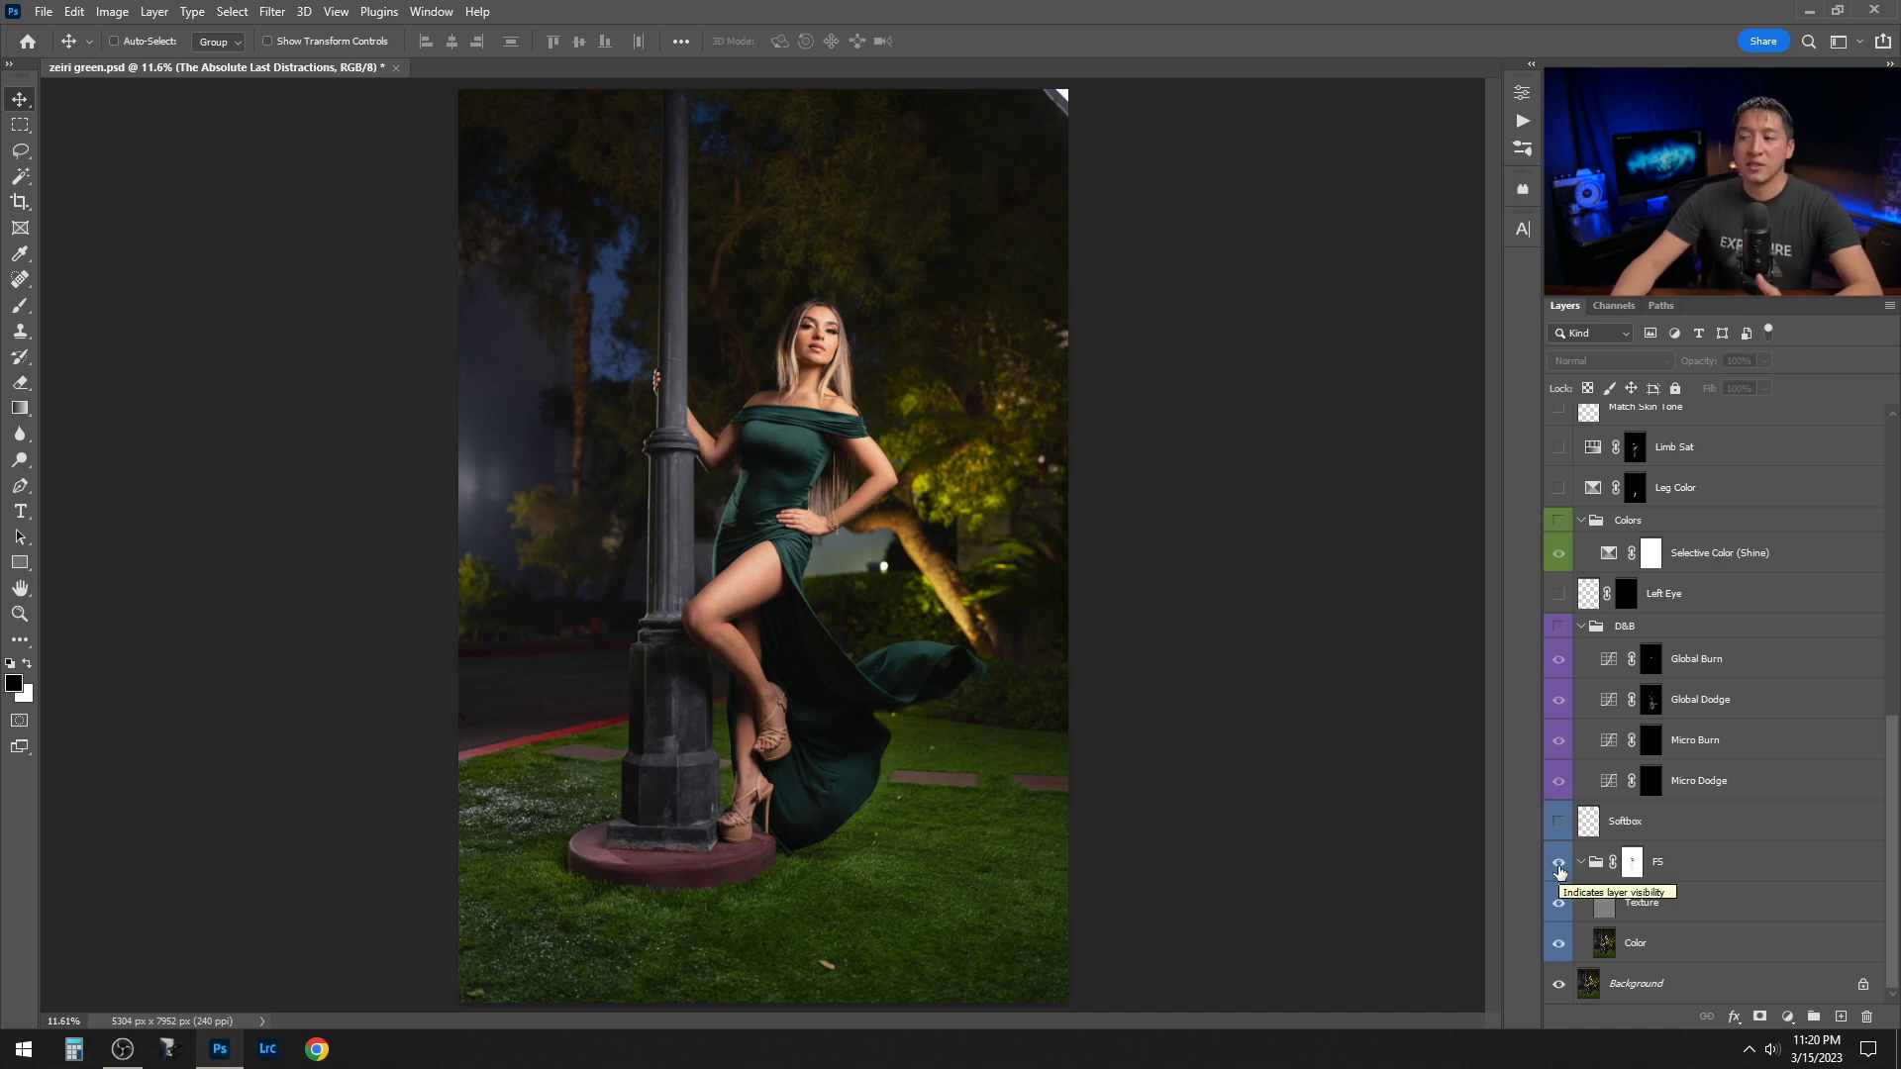
left_click(1559, 871)
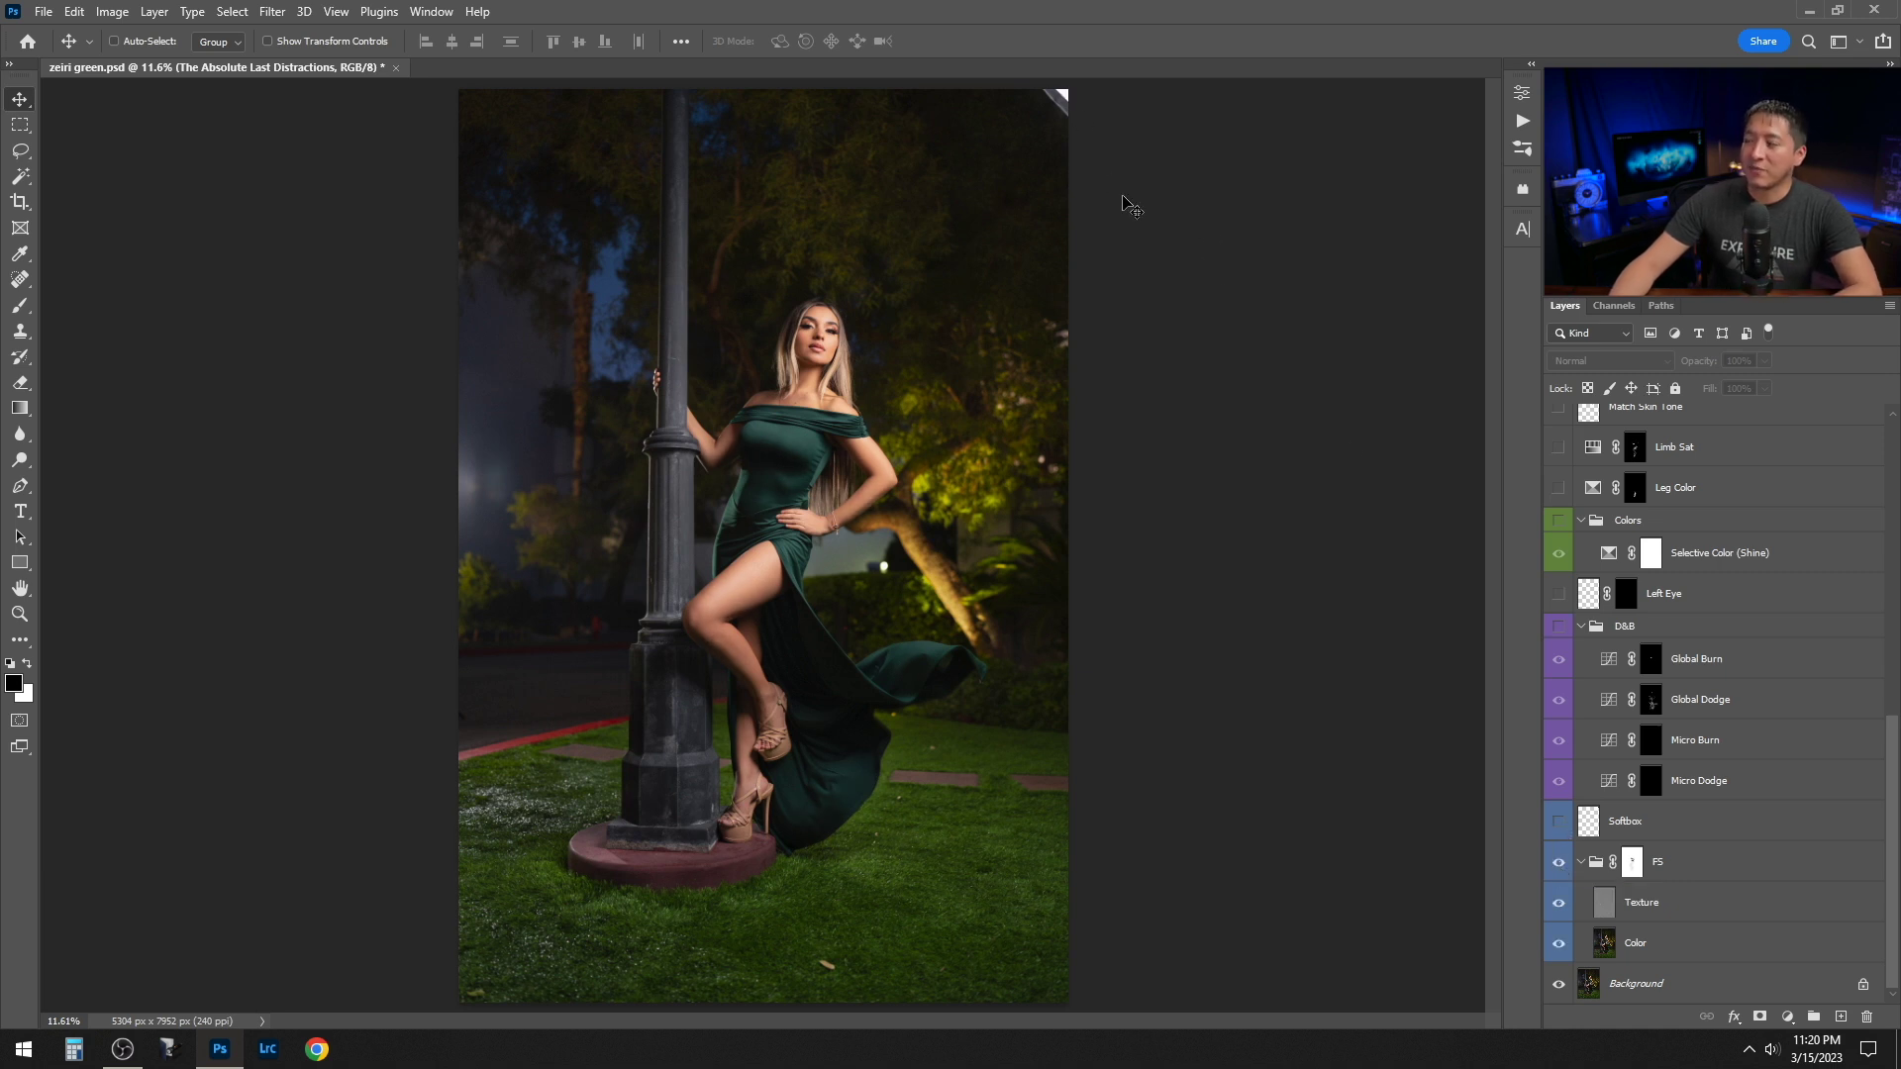
left_click(1558, 822)
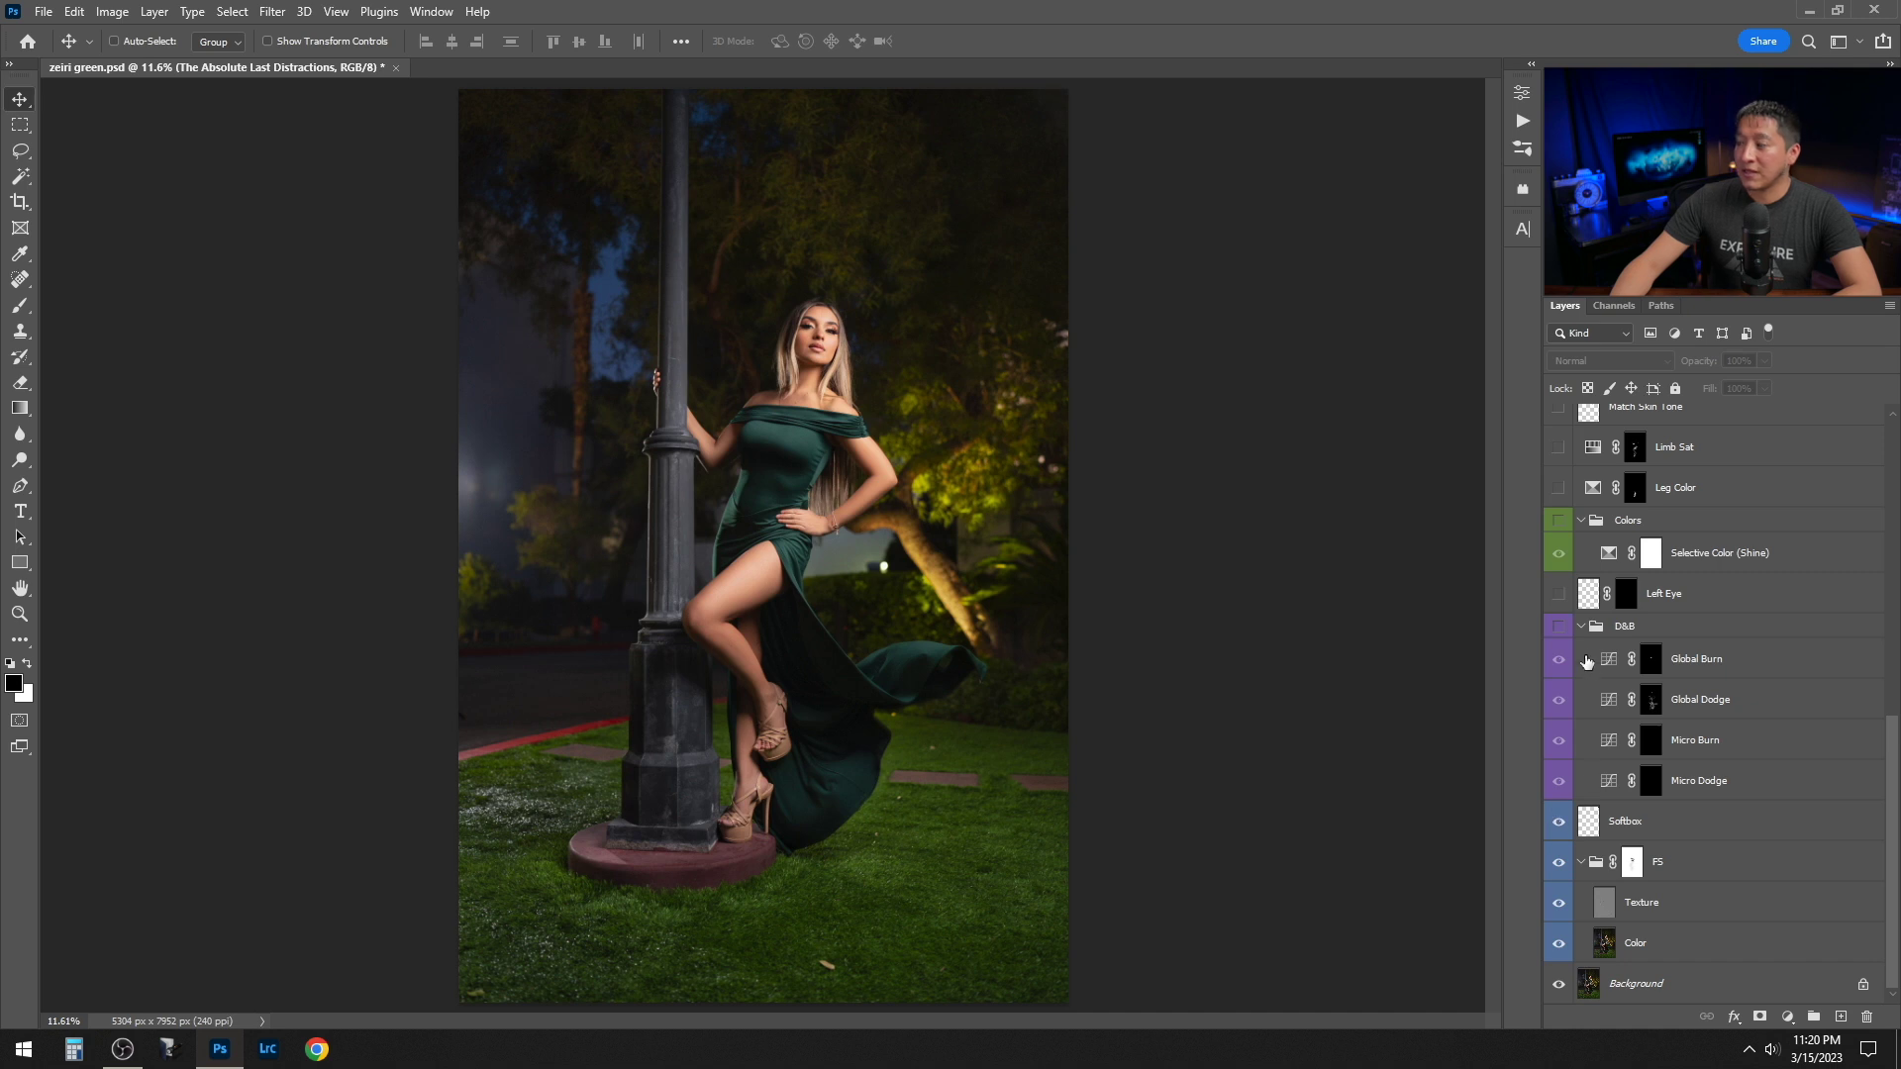
Compare the portrait with and without the D&B group's dodging and burning, and leave the group shown
scroll(1089, 514, "up", 3)
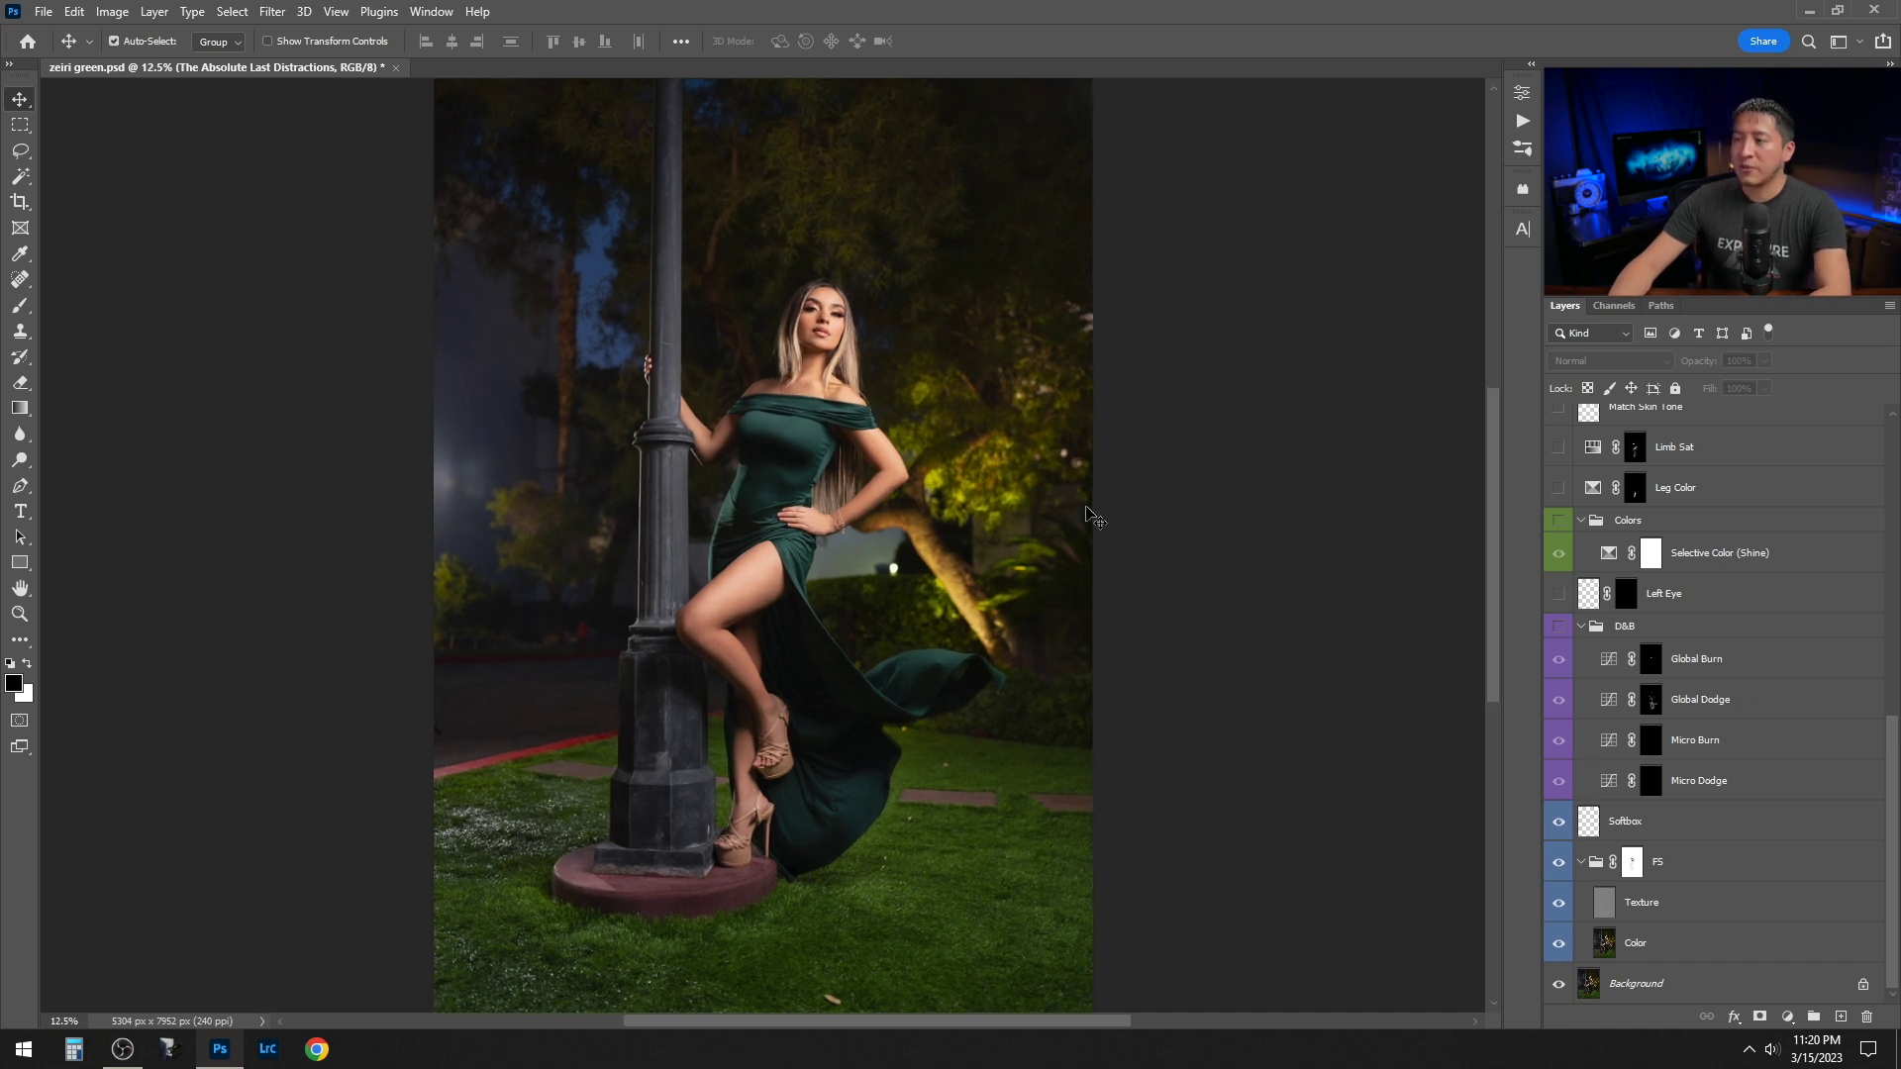
left_click(1558, 627)
left_click(1557, 627)
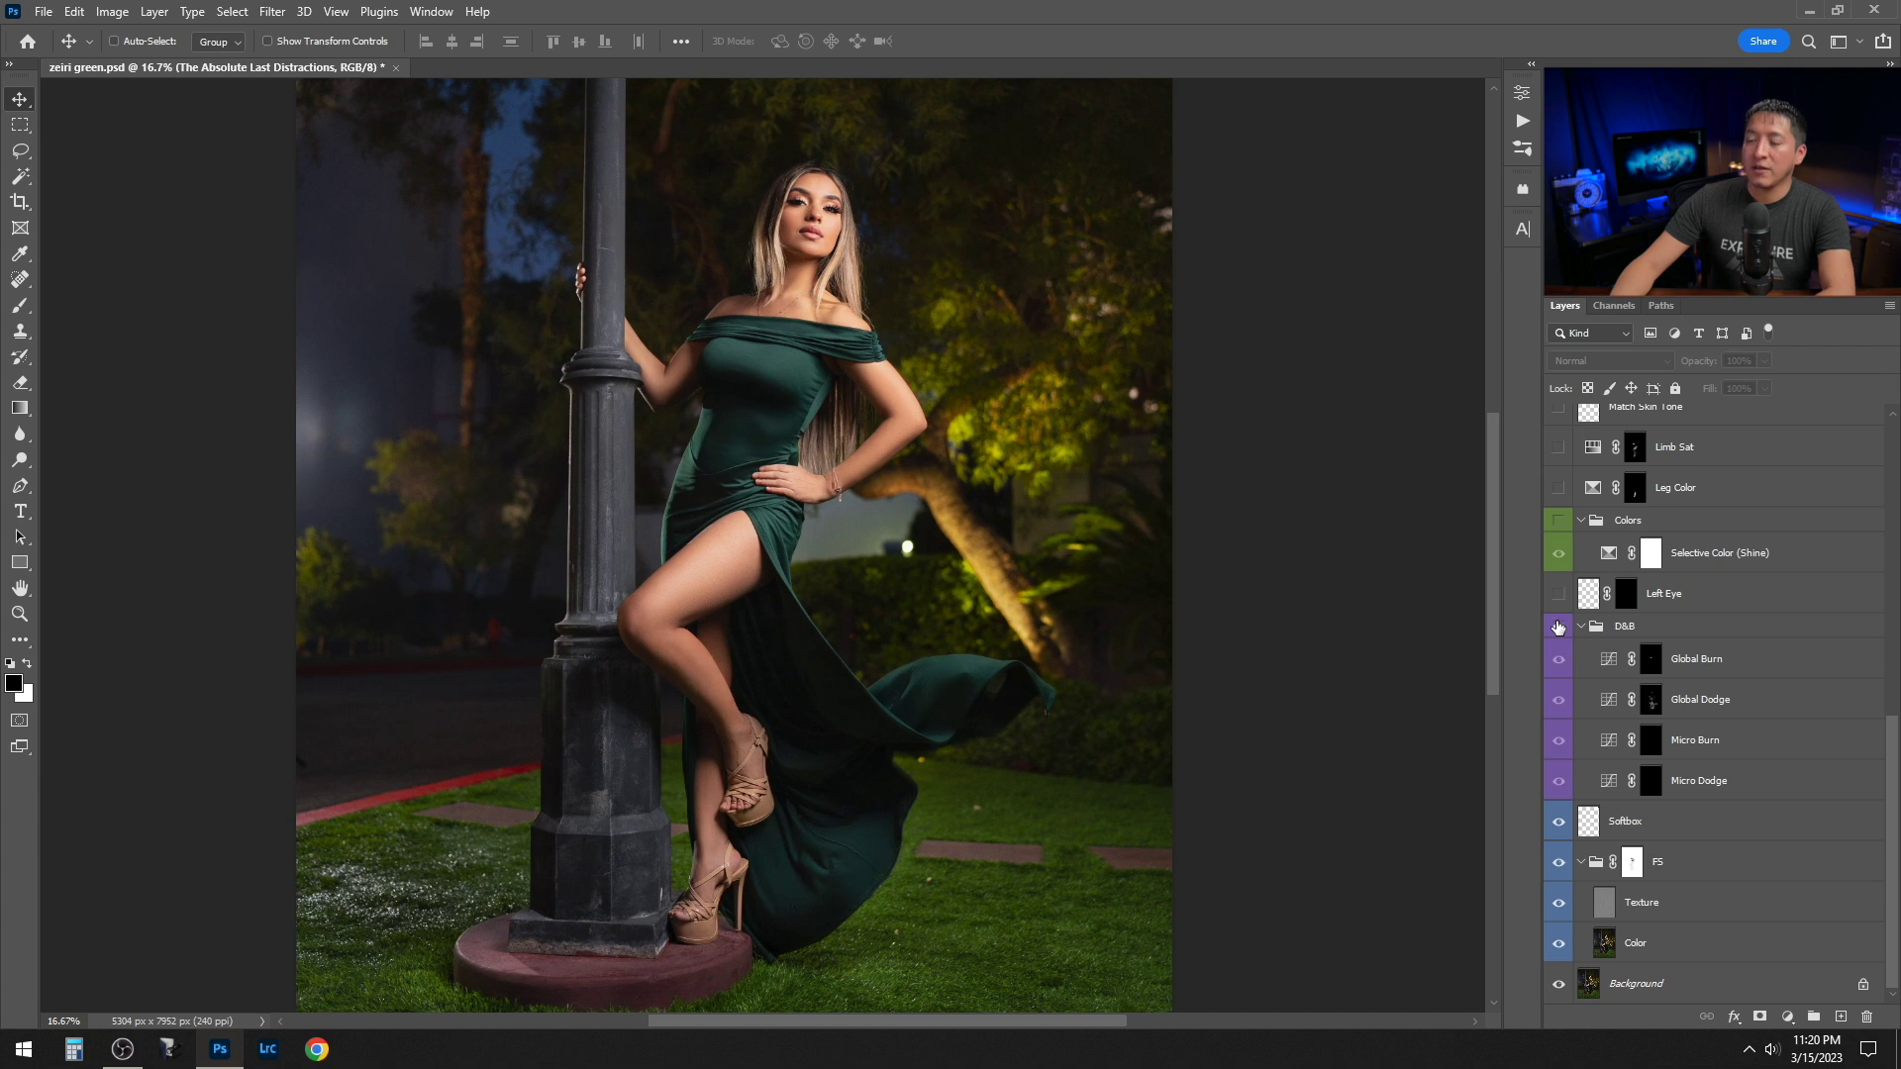
left_click(1557, 627)
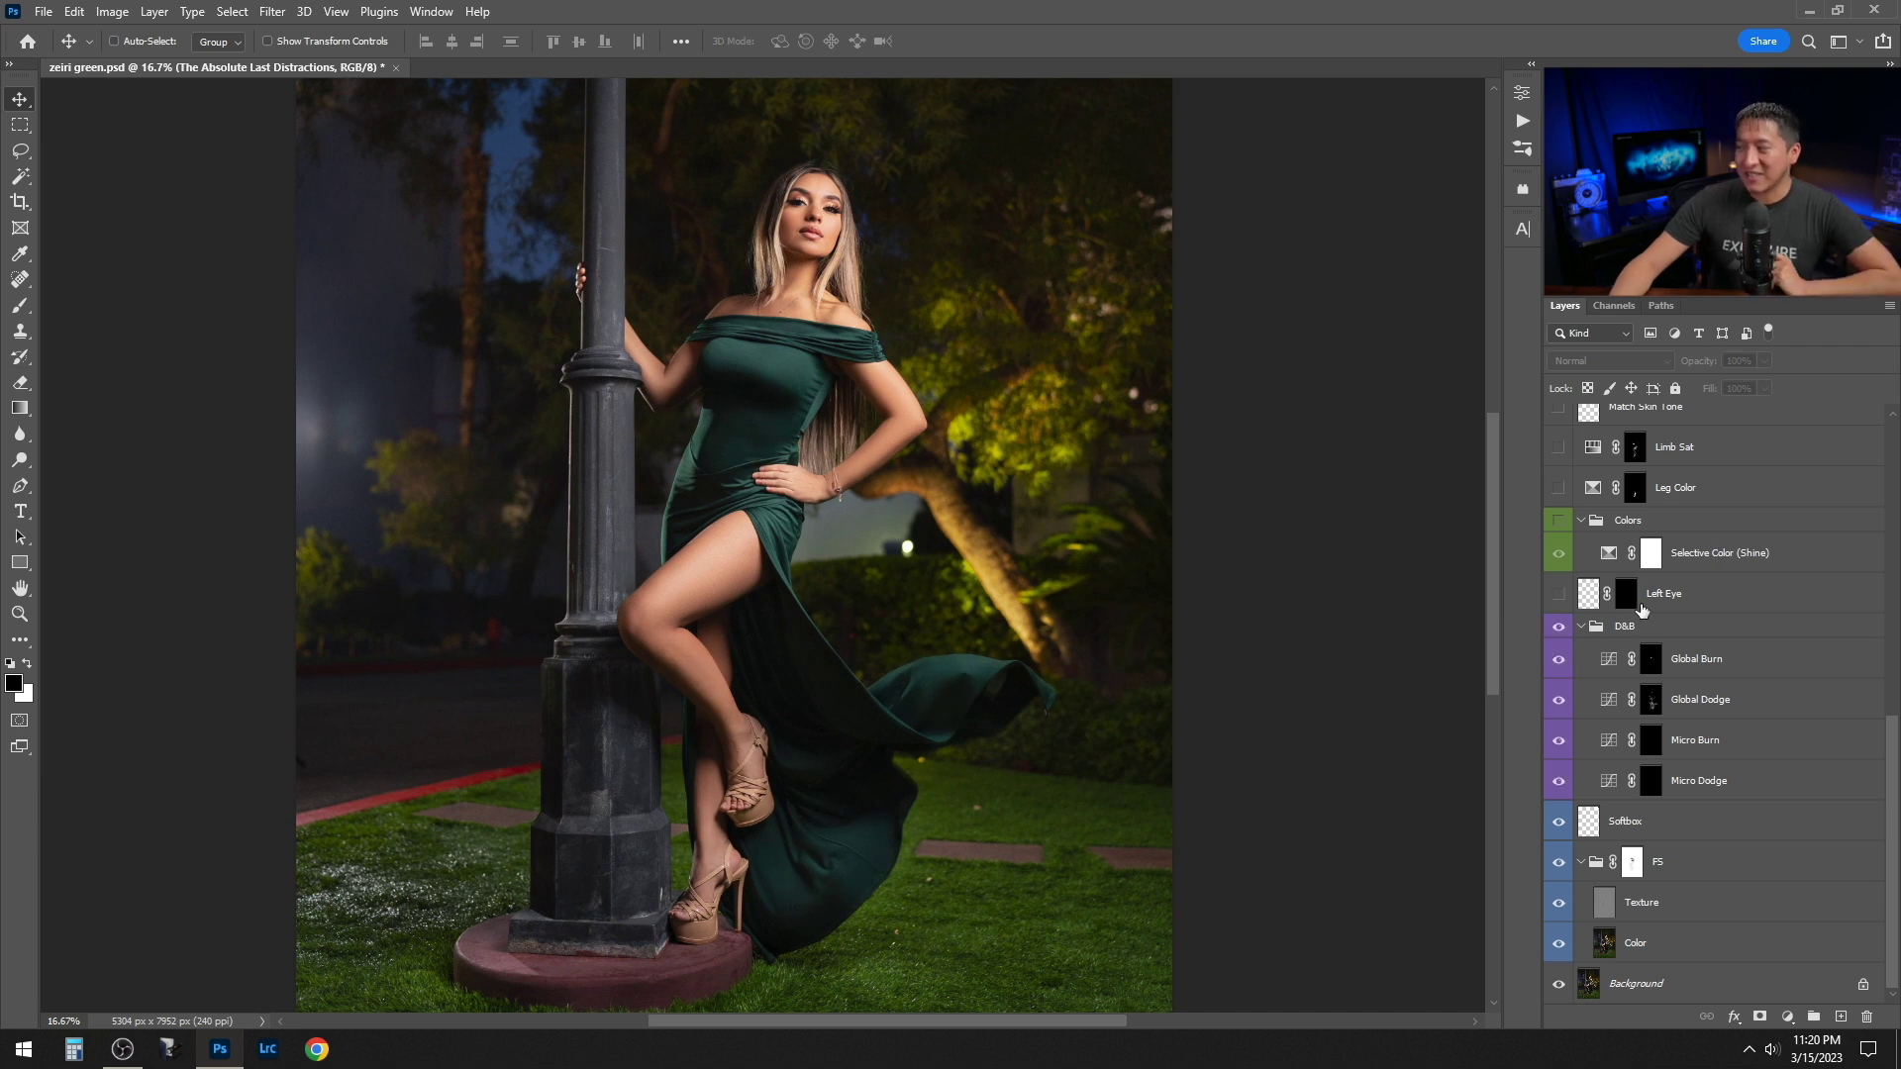
scroll(869, 498, "up", 3)
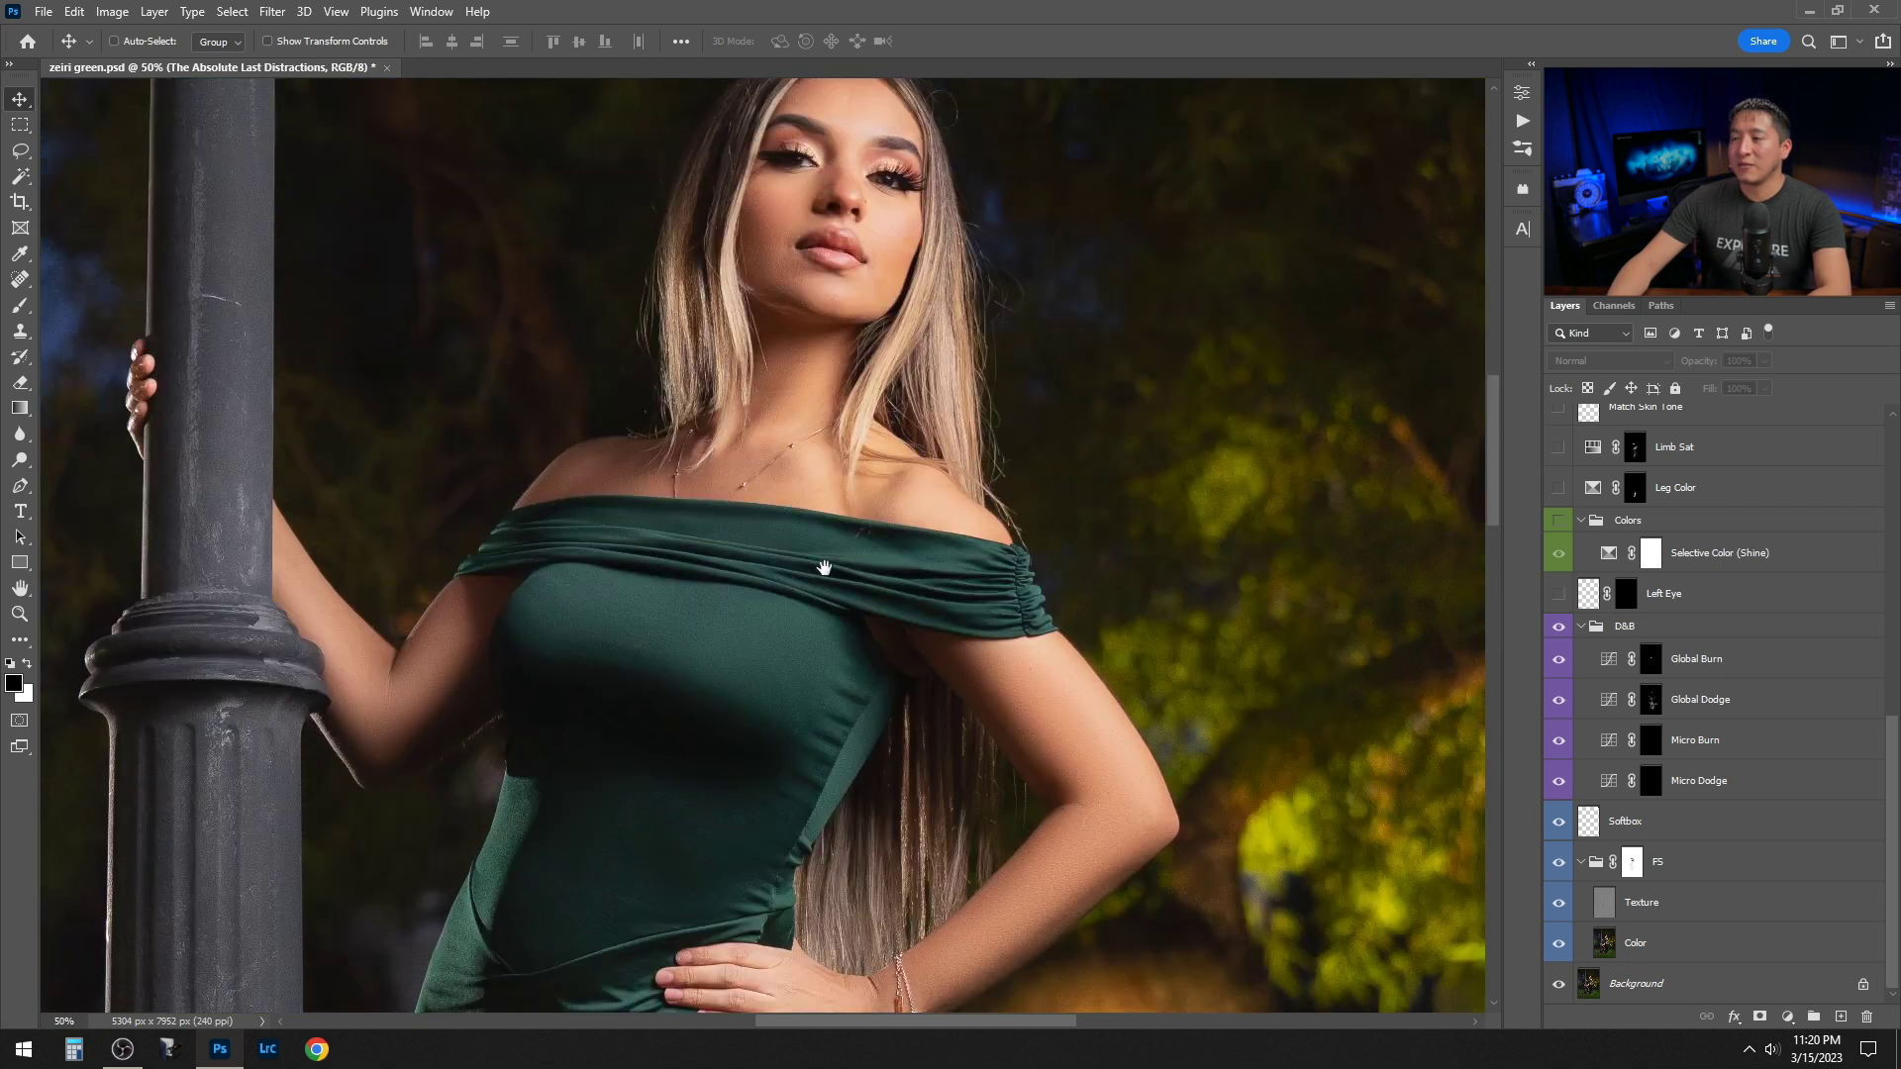
Show the Left Eye layer and the Colors group
left_click_drag(824, 567, 789, 731)
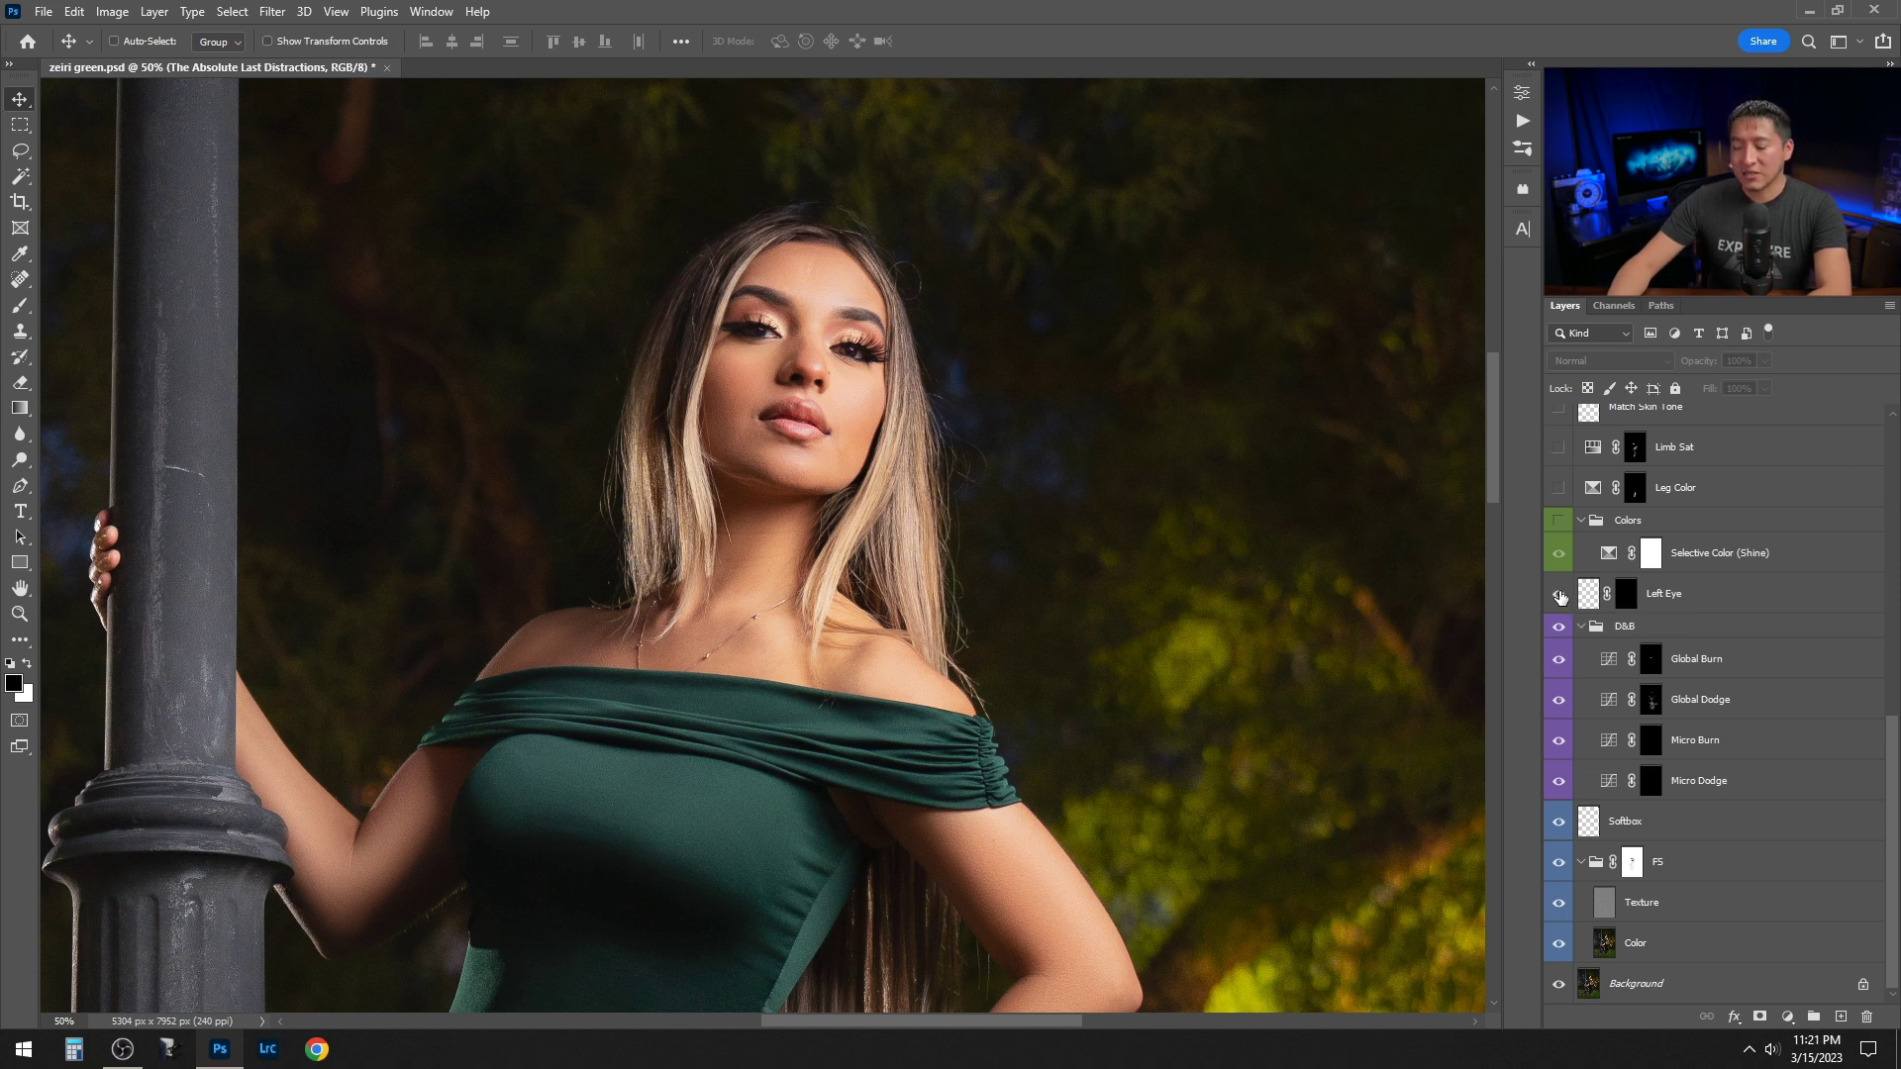
key("ctrl+0")
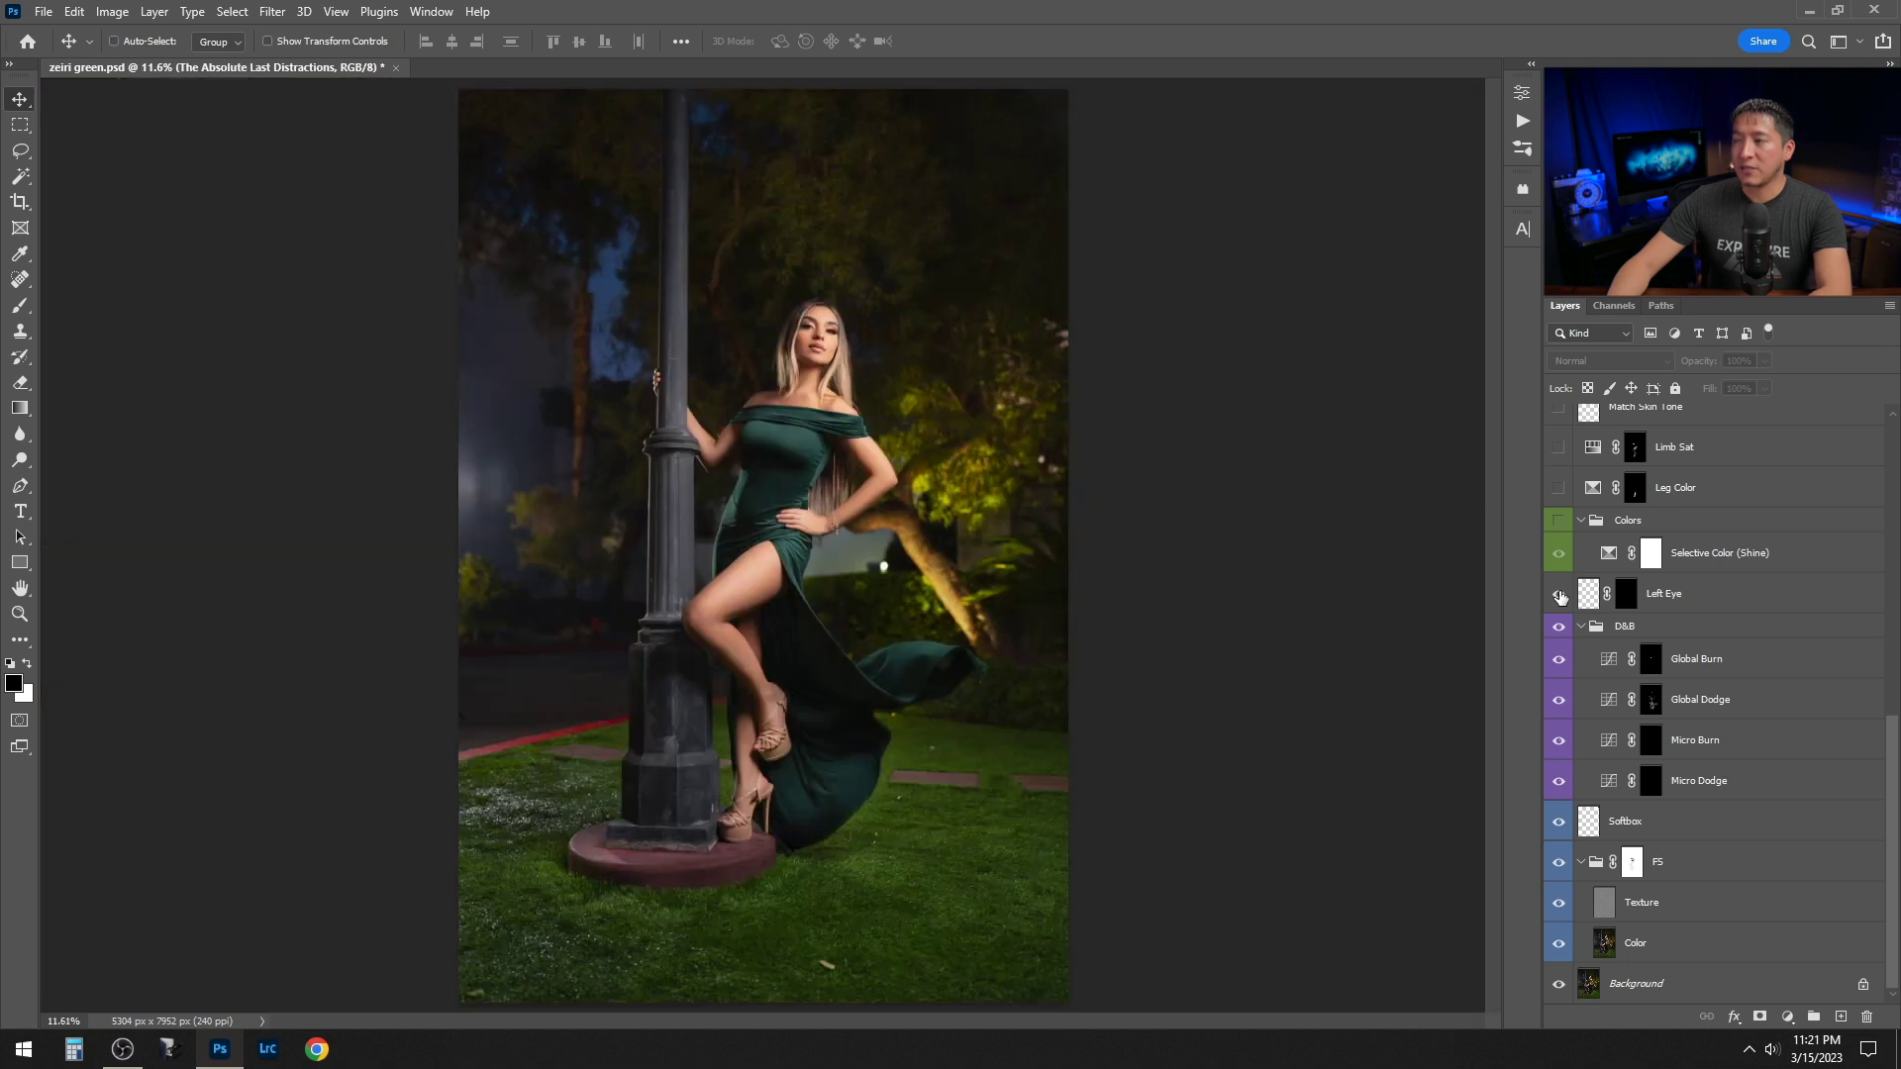
left_click(1569, 531)
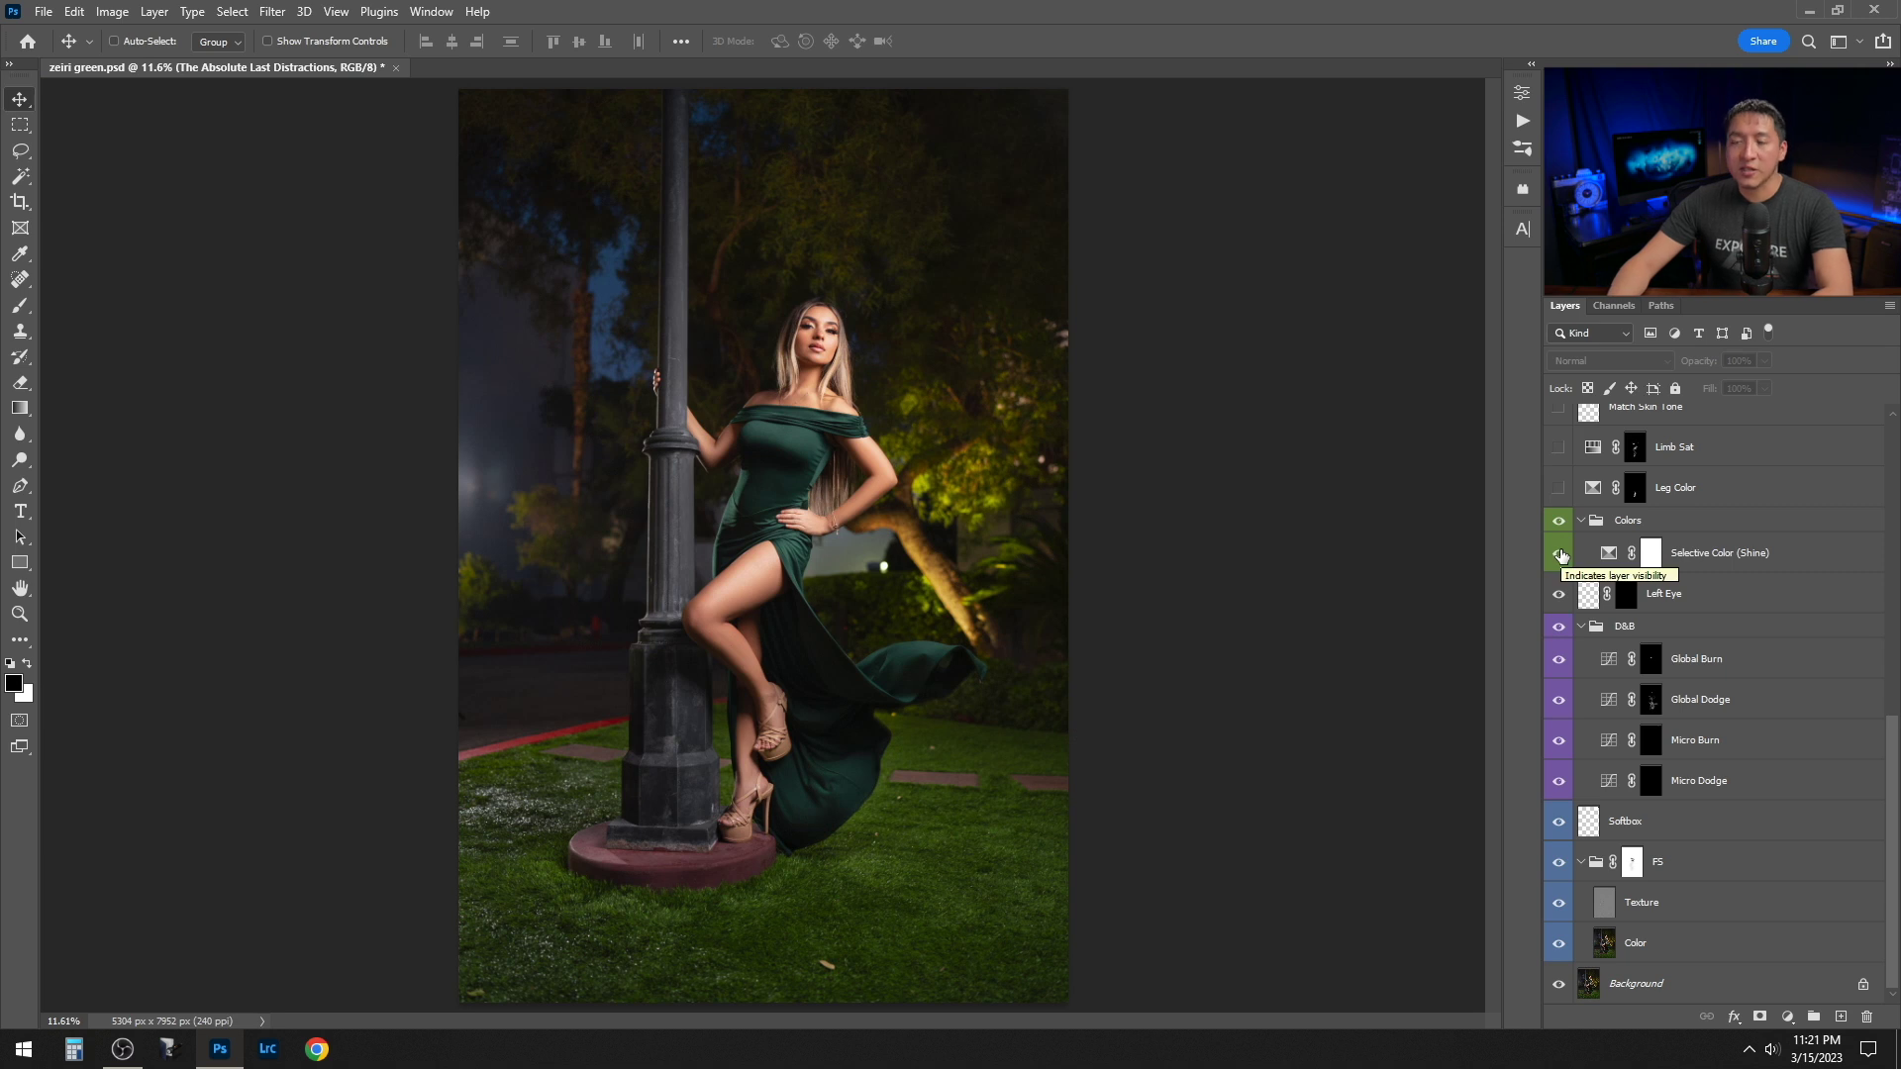
Examine the Whites settings of the Selective Color (Shine) adjustment, and close its properties
key("ctrl+plus")
key("ctrl+plus")
key("ctrl+plus")
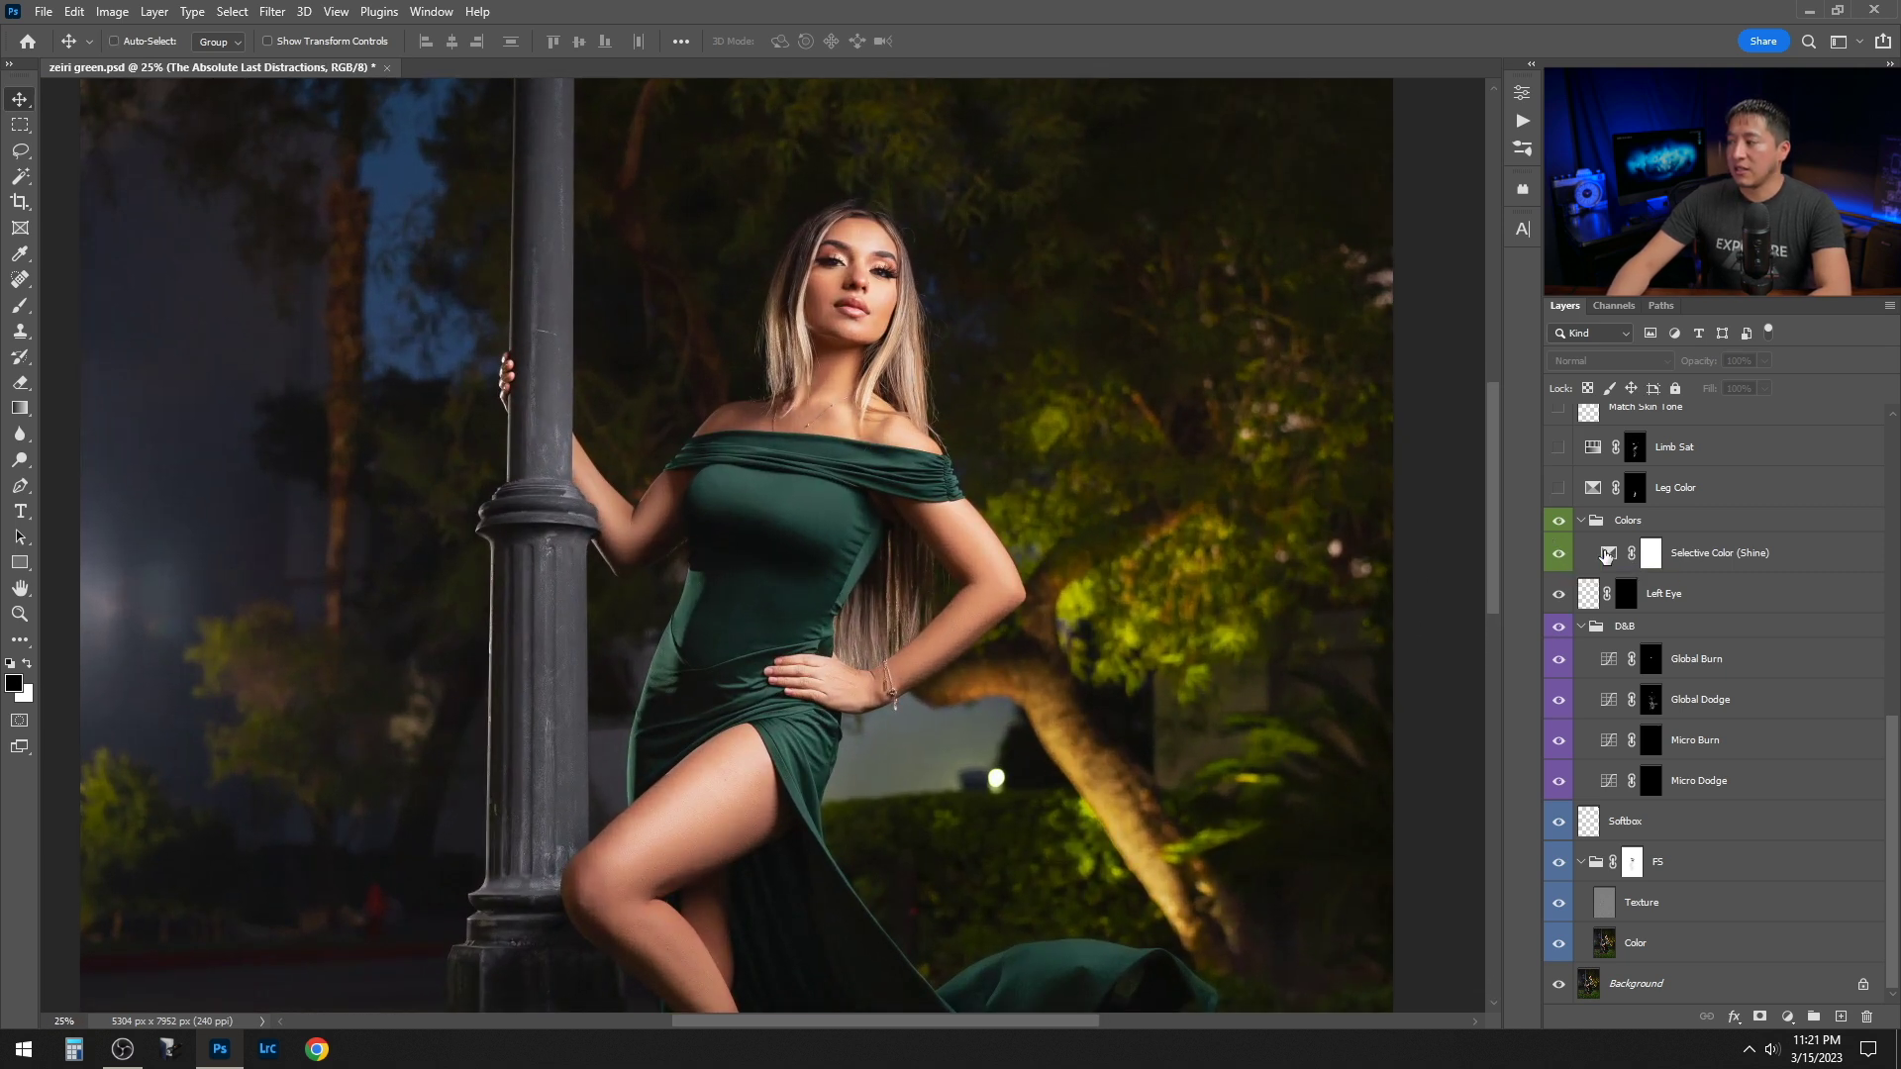
double_click(1606, 554)
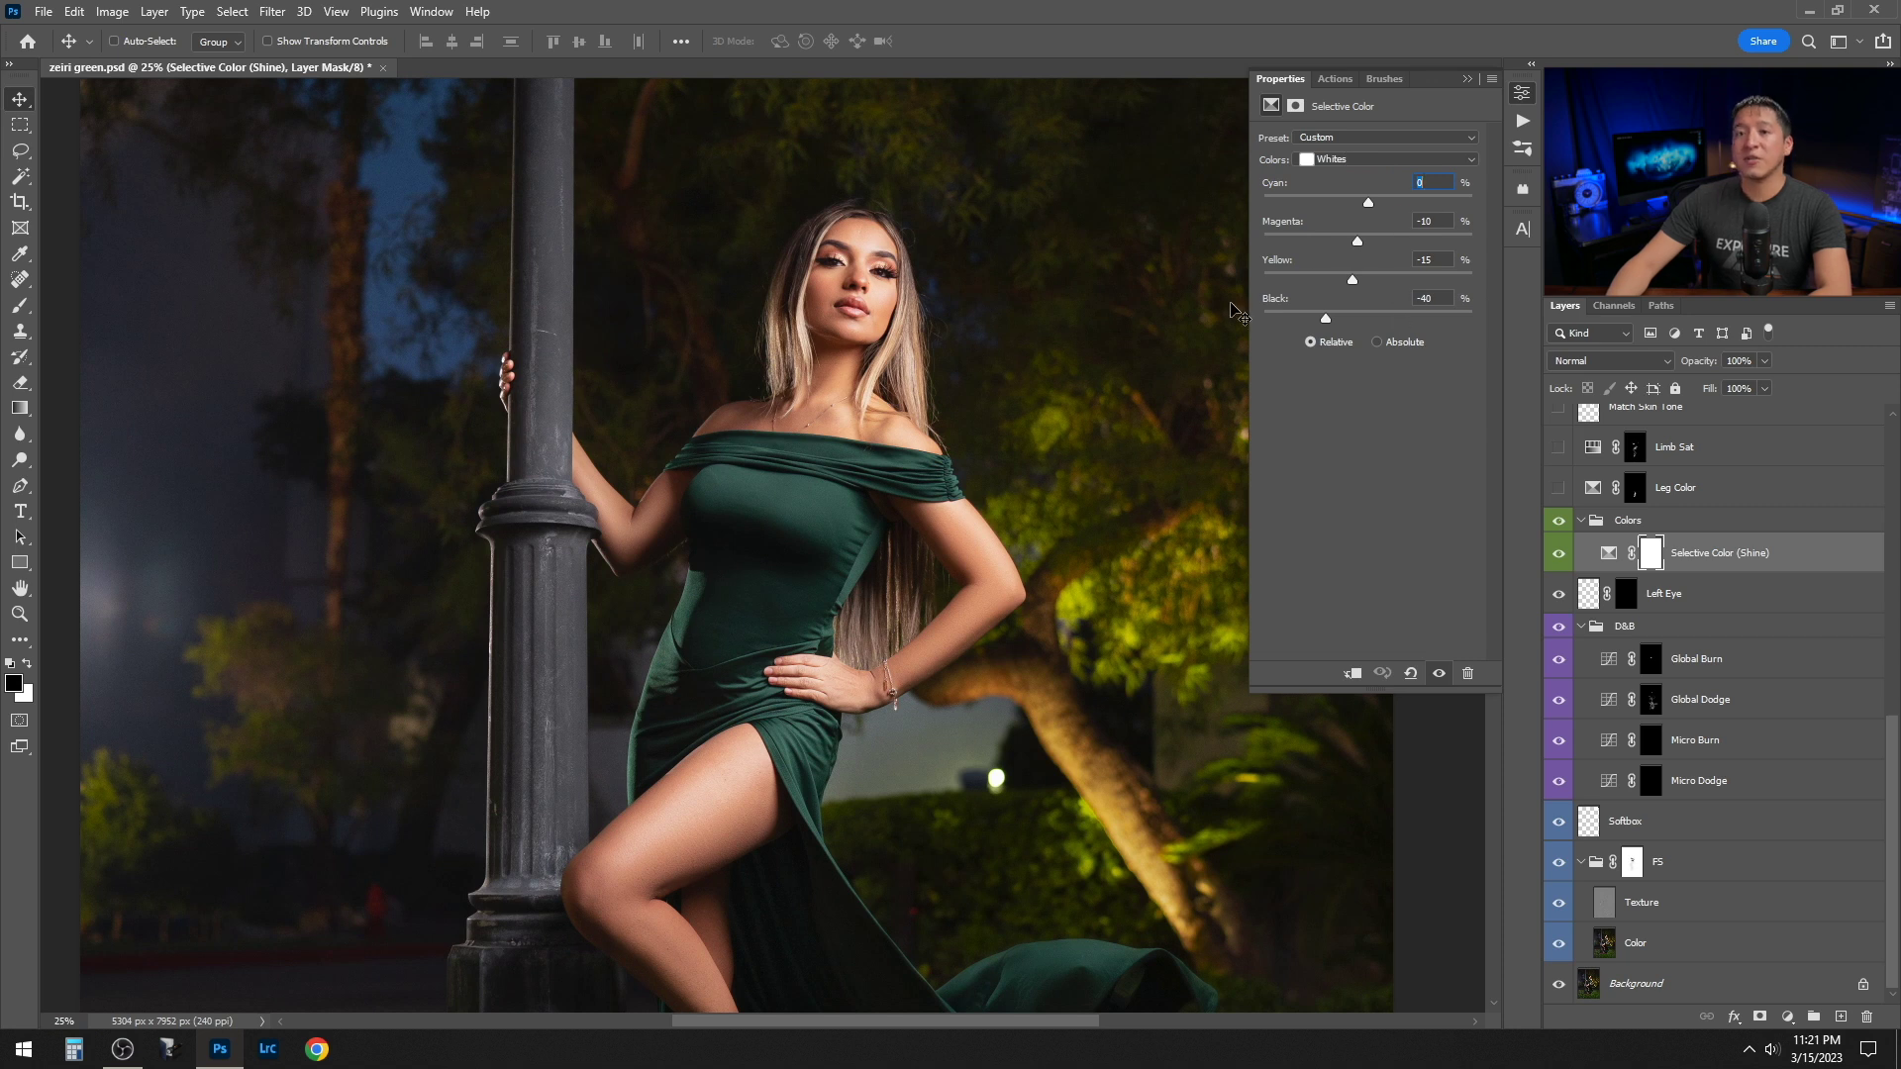
left_click(1466, 80)
Compare the dress and skin with and without the Selective Color (Shine) adjustment, and leave it shown
scroll(1139, 386, "up", 2)
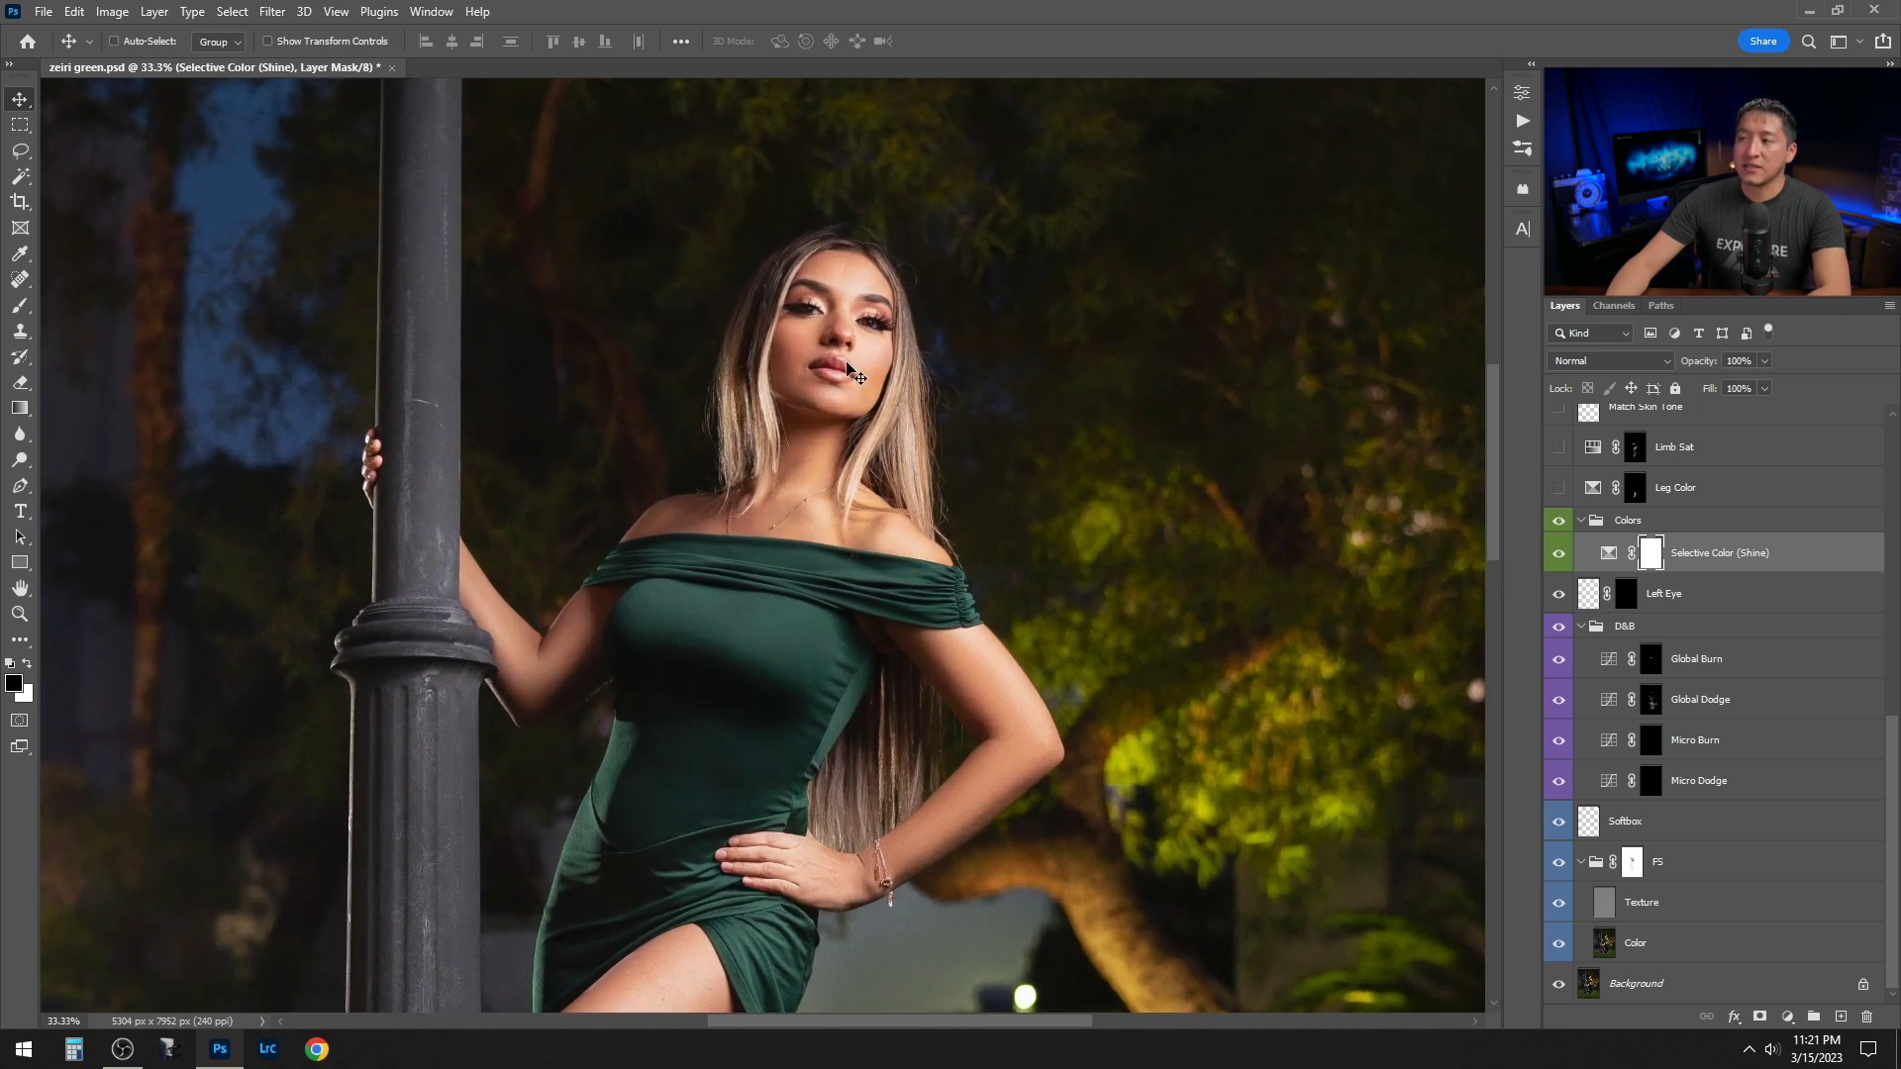
left_click(1560, 552)
left_click(1560, 553)
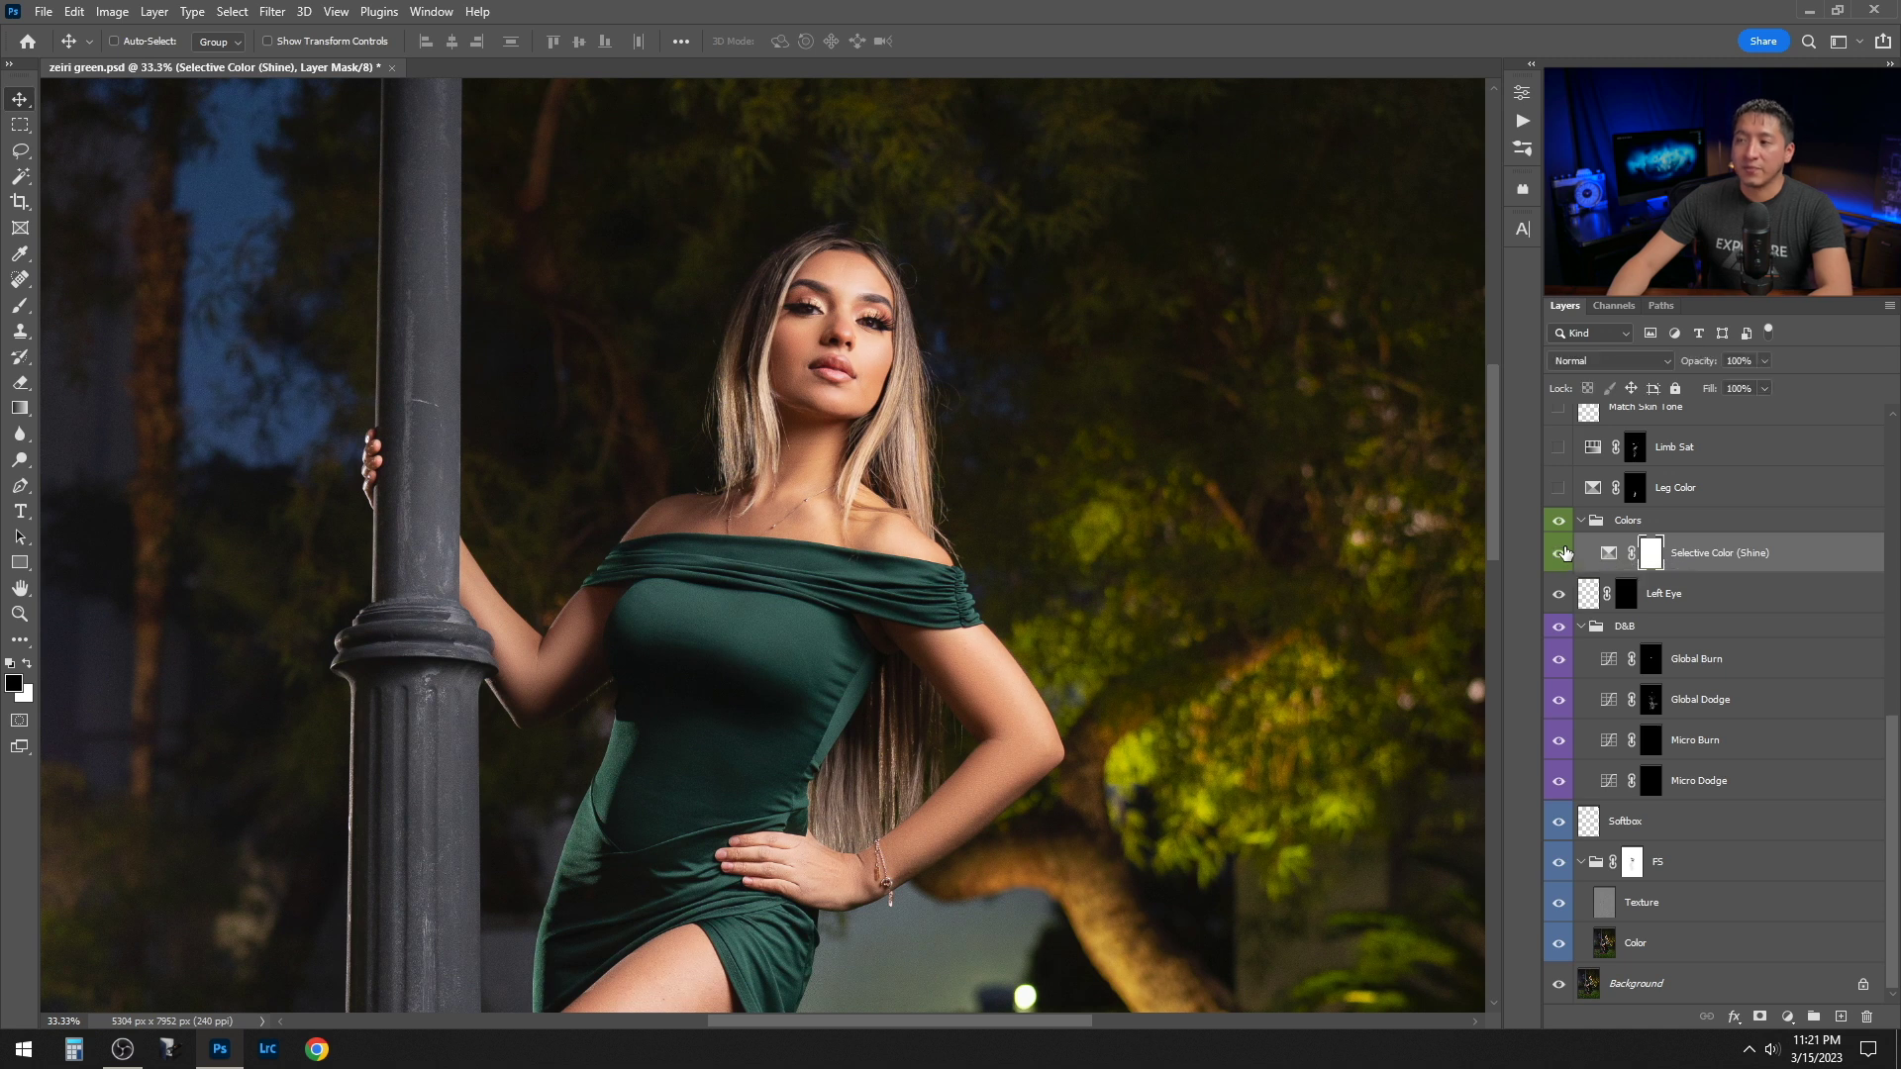
left_click(1561, 552)
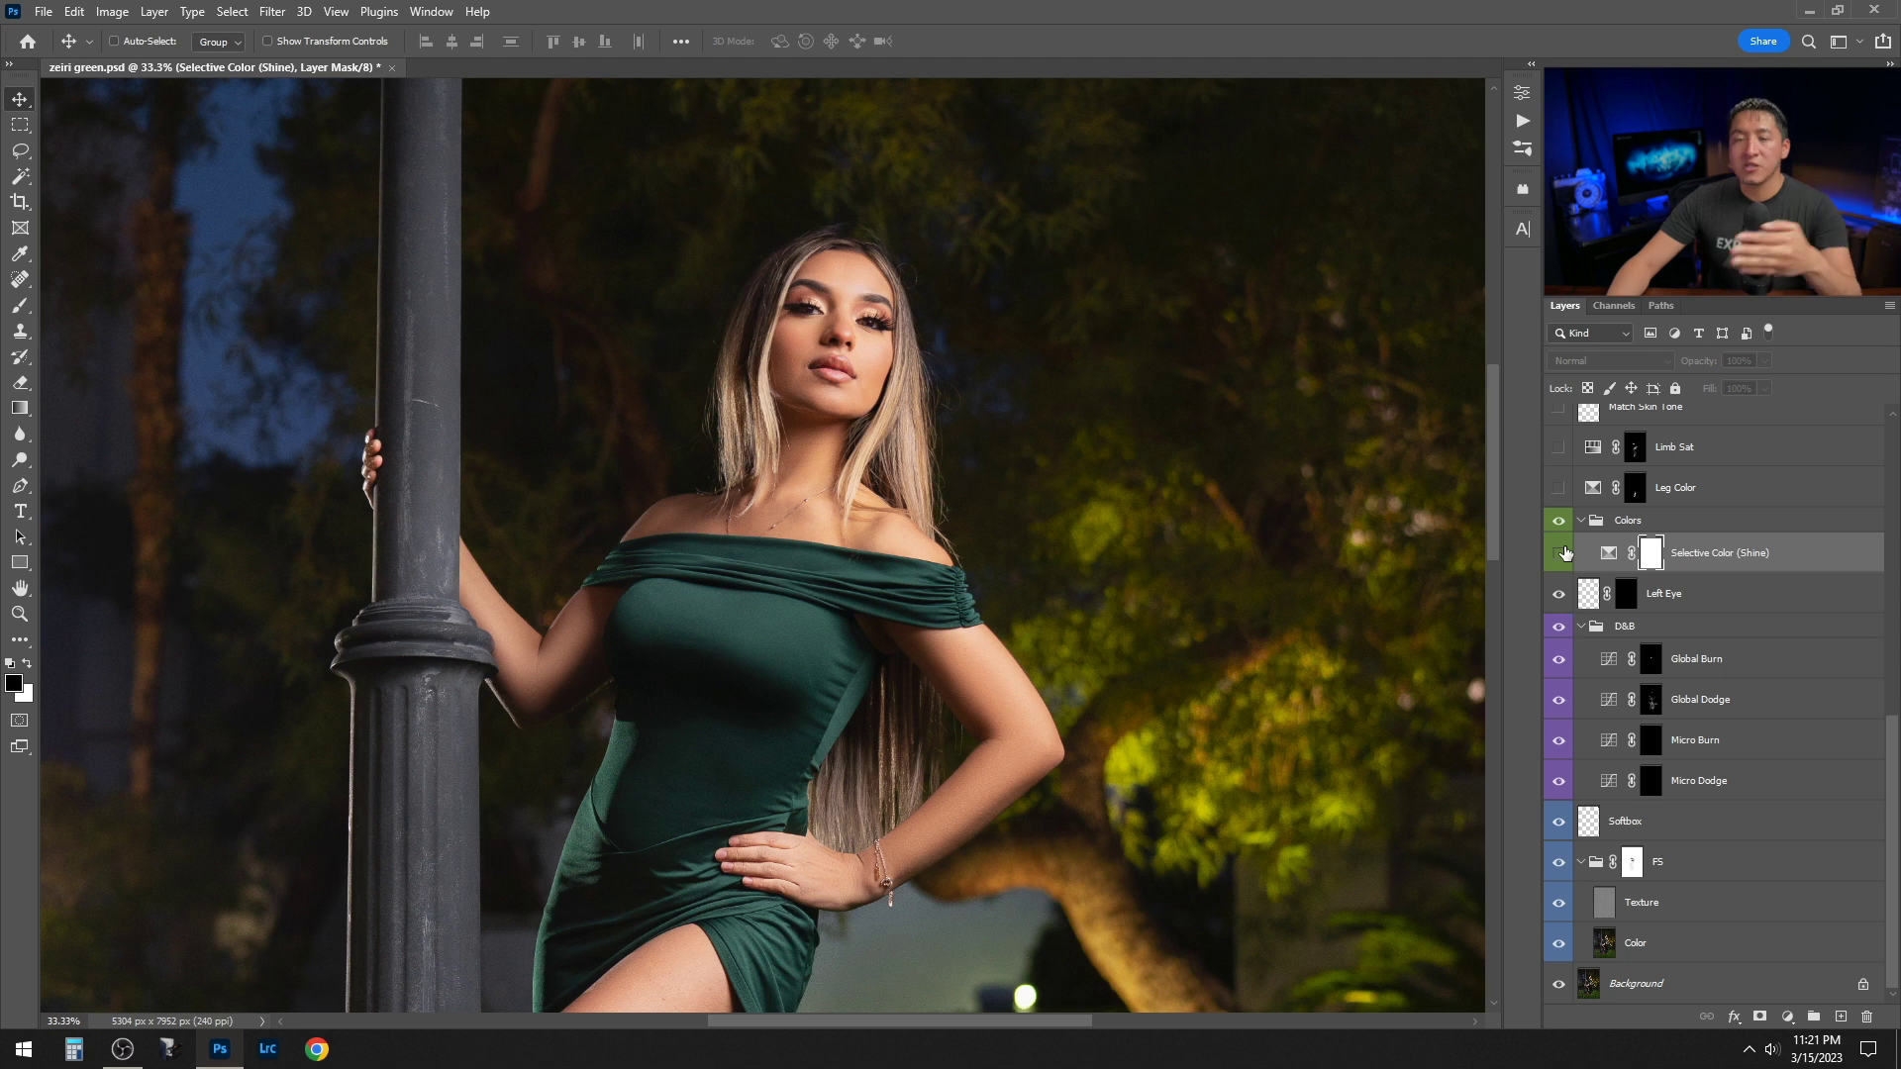
left_click(1562, 553)
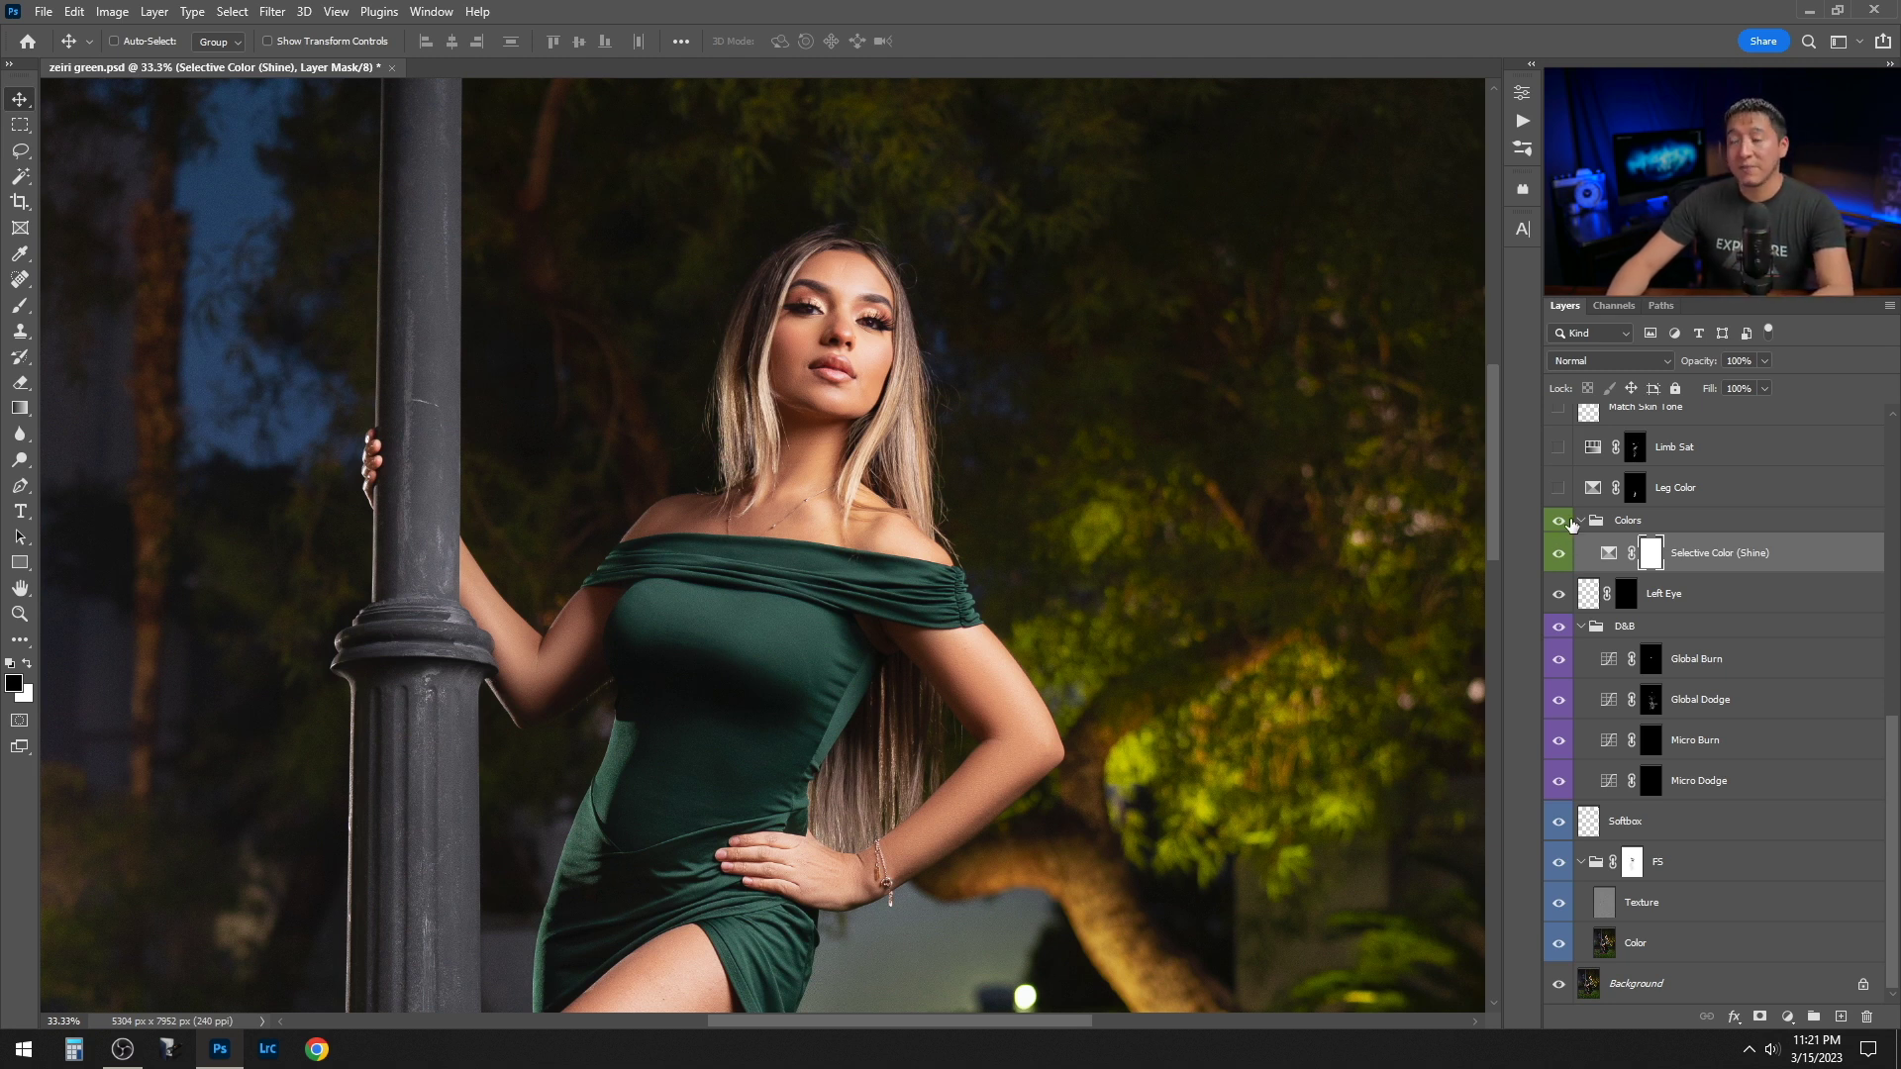
Show the Leg Color, Limb Sat and Match Skin Tone layers
key("ctrl+0")
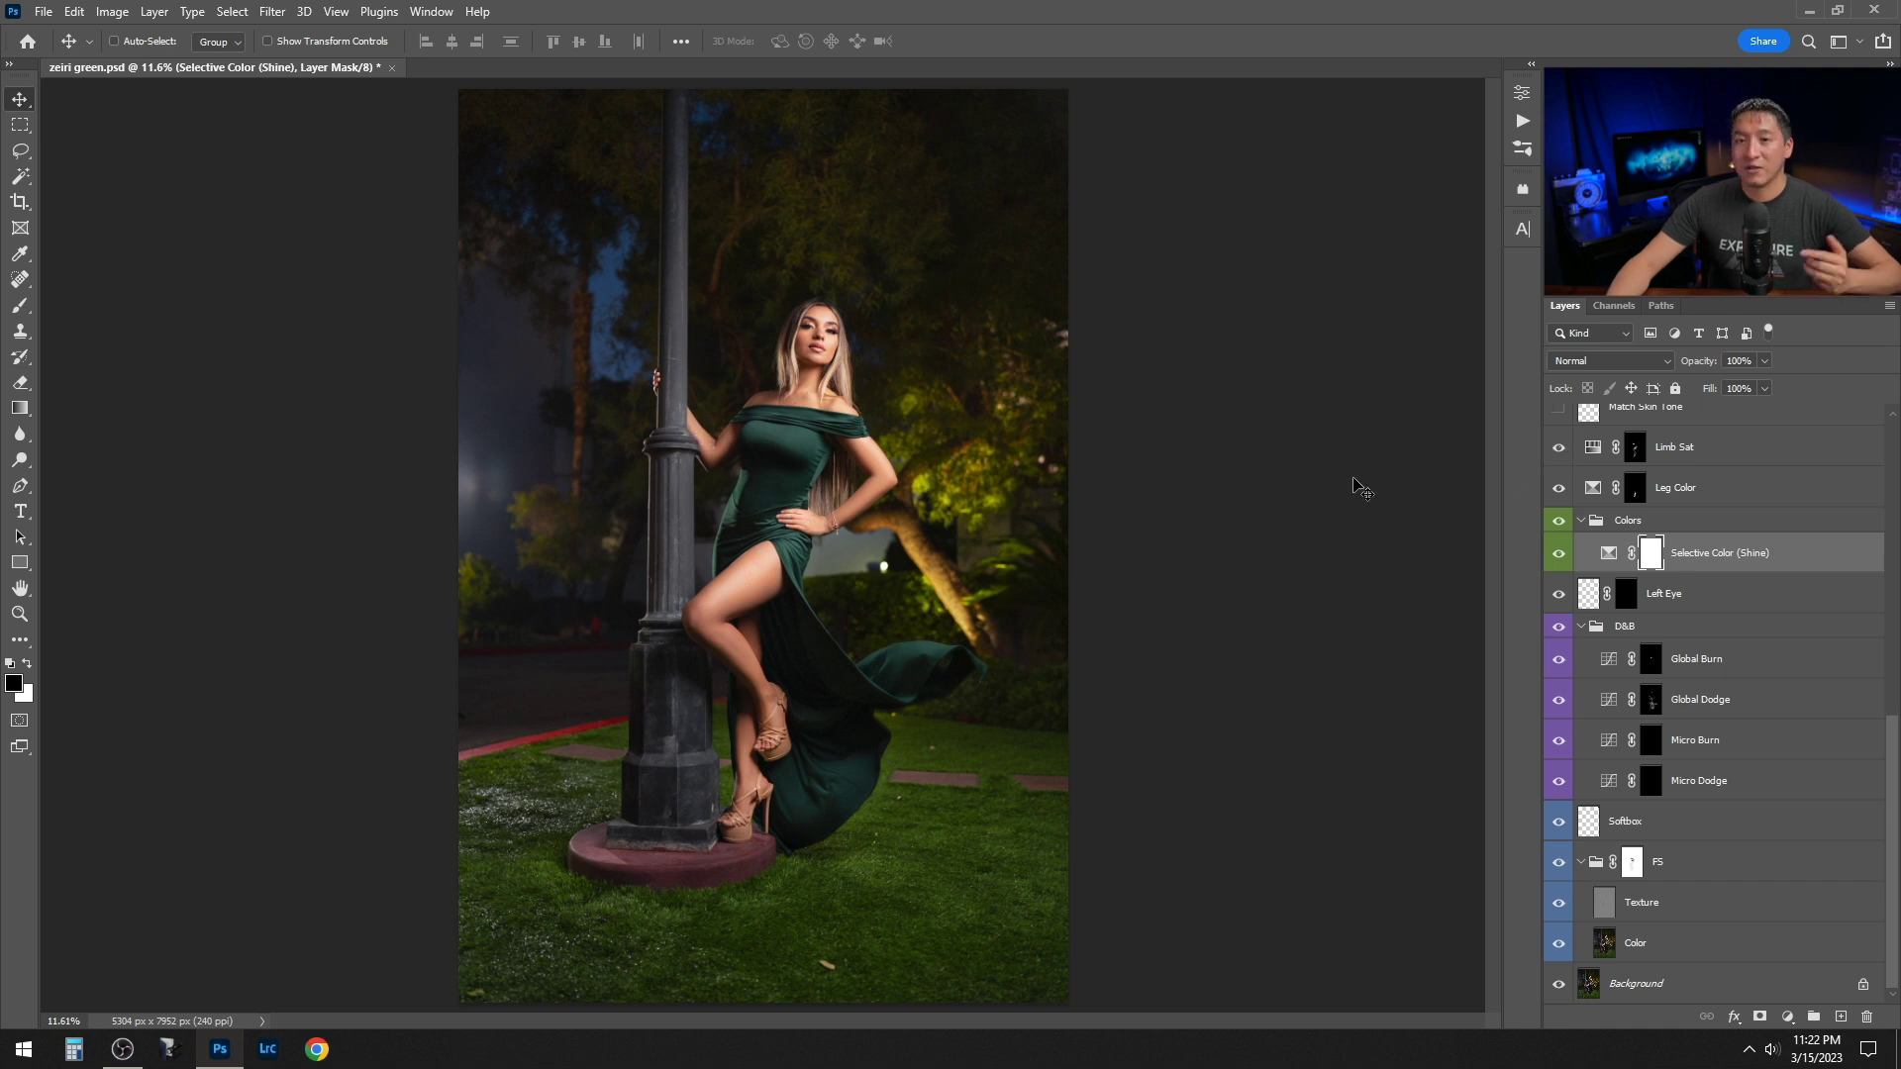
scroll(1625, 532, "up", 2)
scroll(1643, 560, "up", 1)
left_click(1558, 609)
Compare the shoulder and chest skin with and without the Match Skin Tone layer, and leave the layer shown
key("ctrl+plus")
scroll(930, 416, "up", 4)
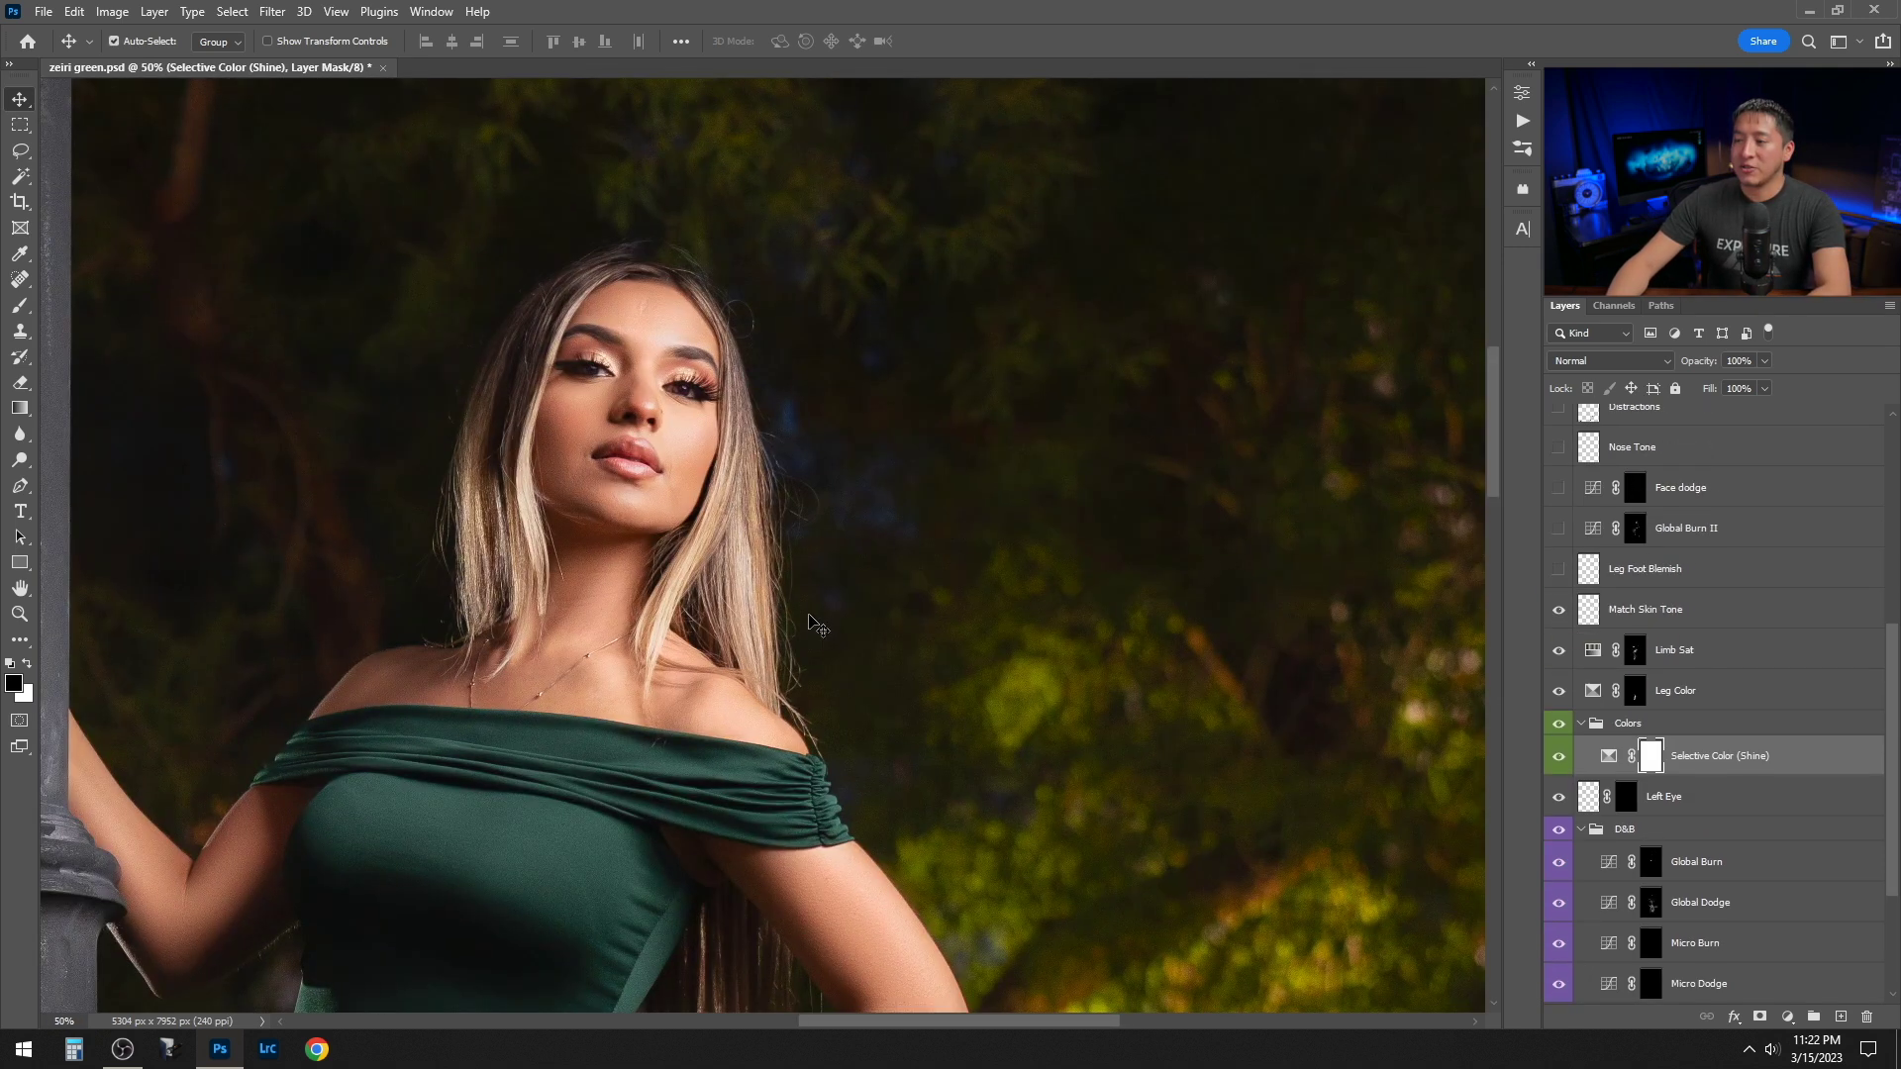
scroll(832, 671, "up", 1)
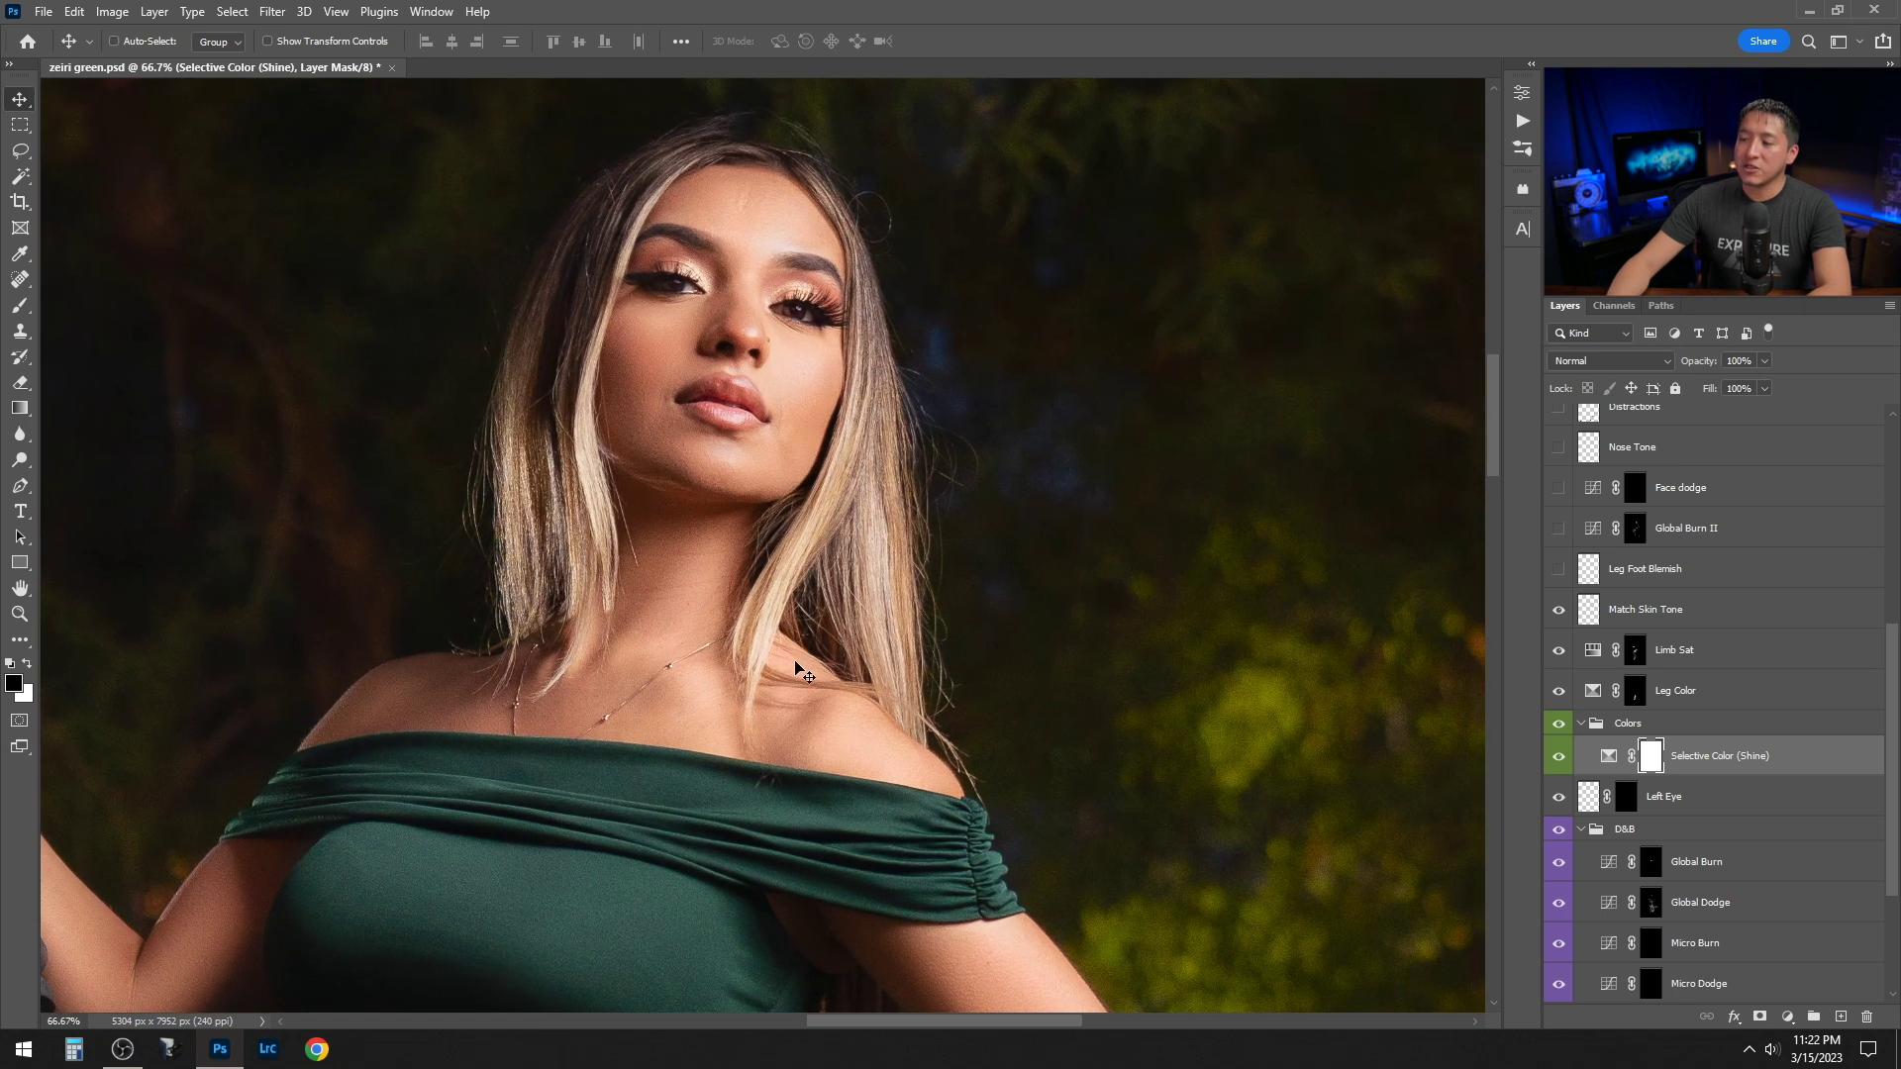
left_click(1556, 611)
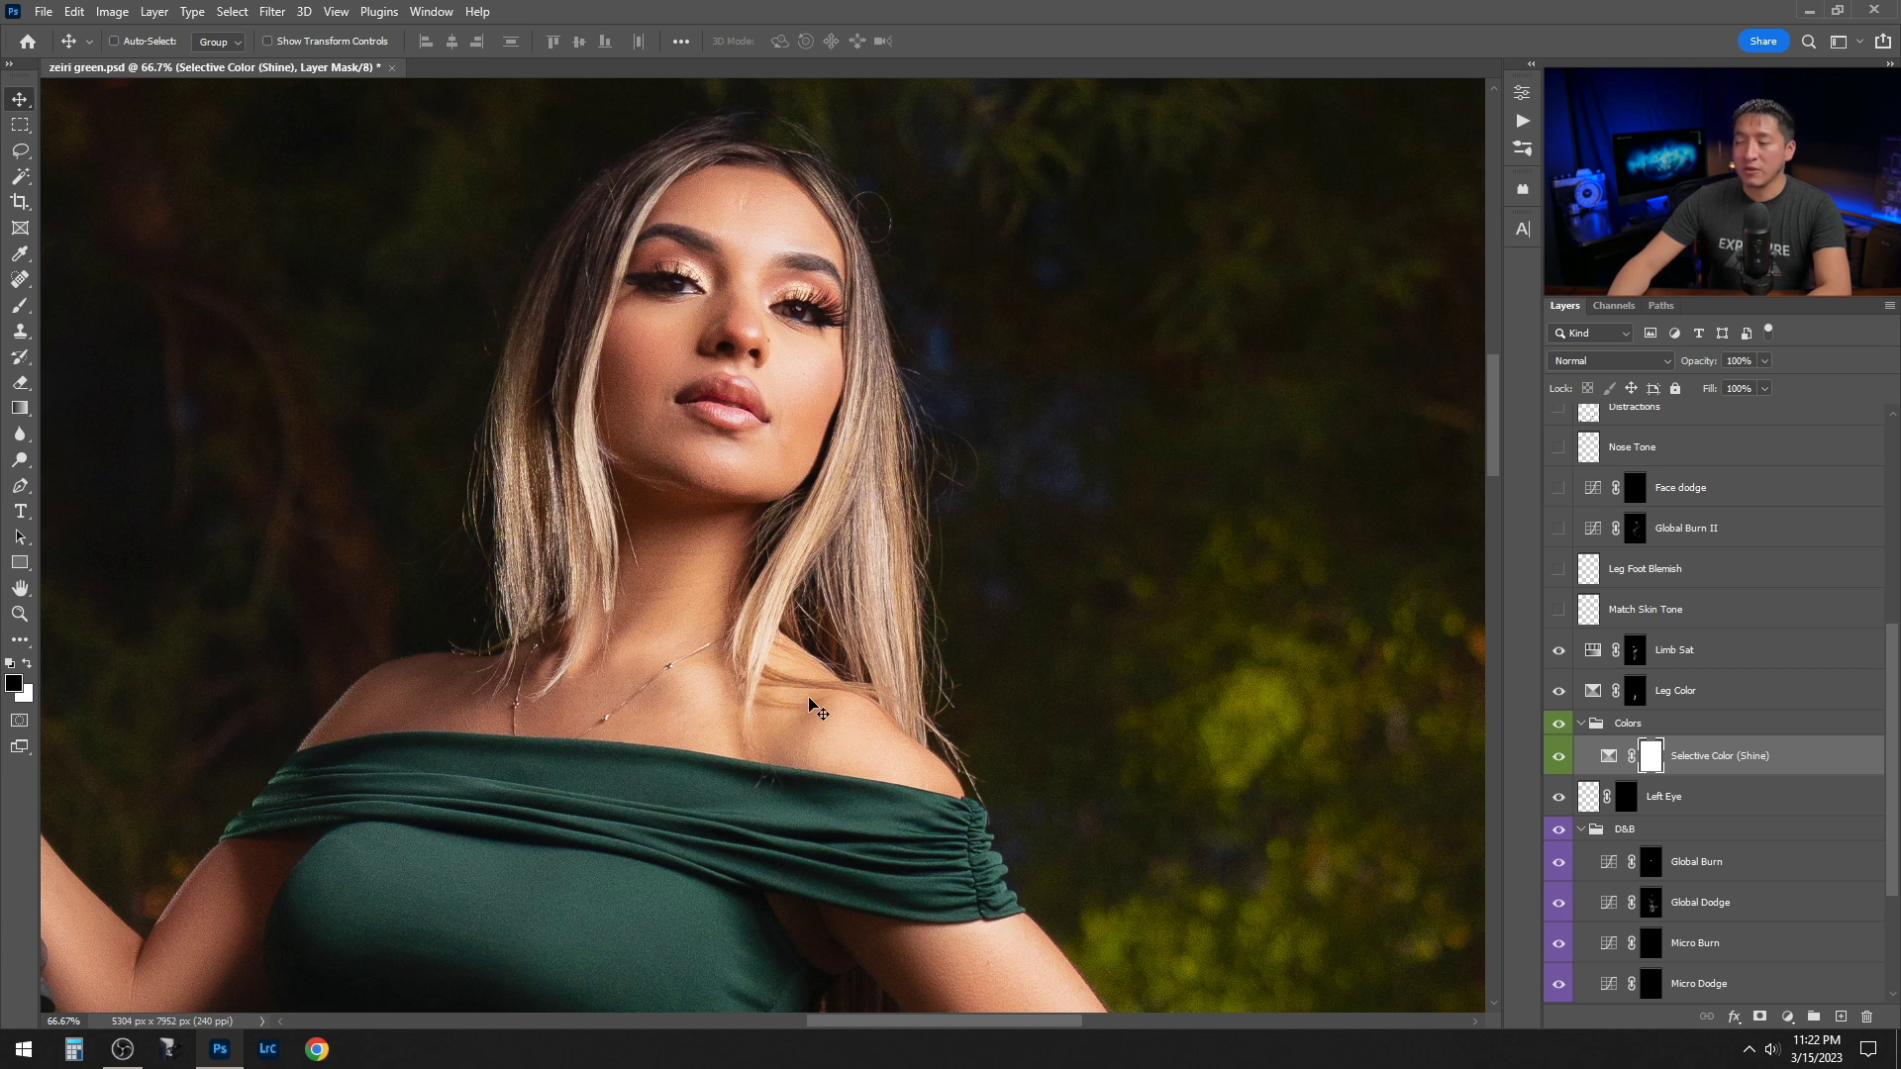
left_click(1559, 609)
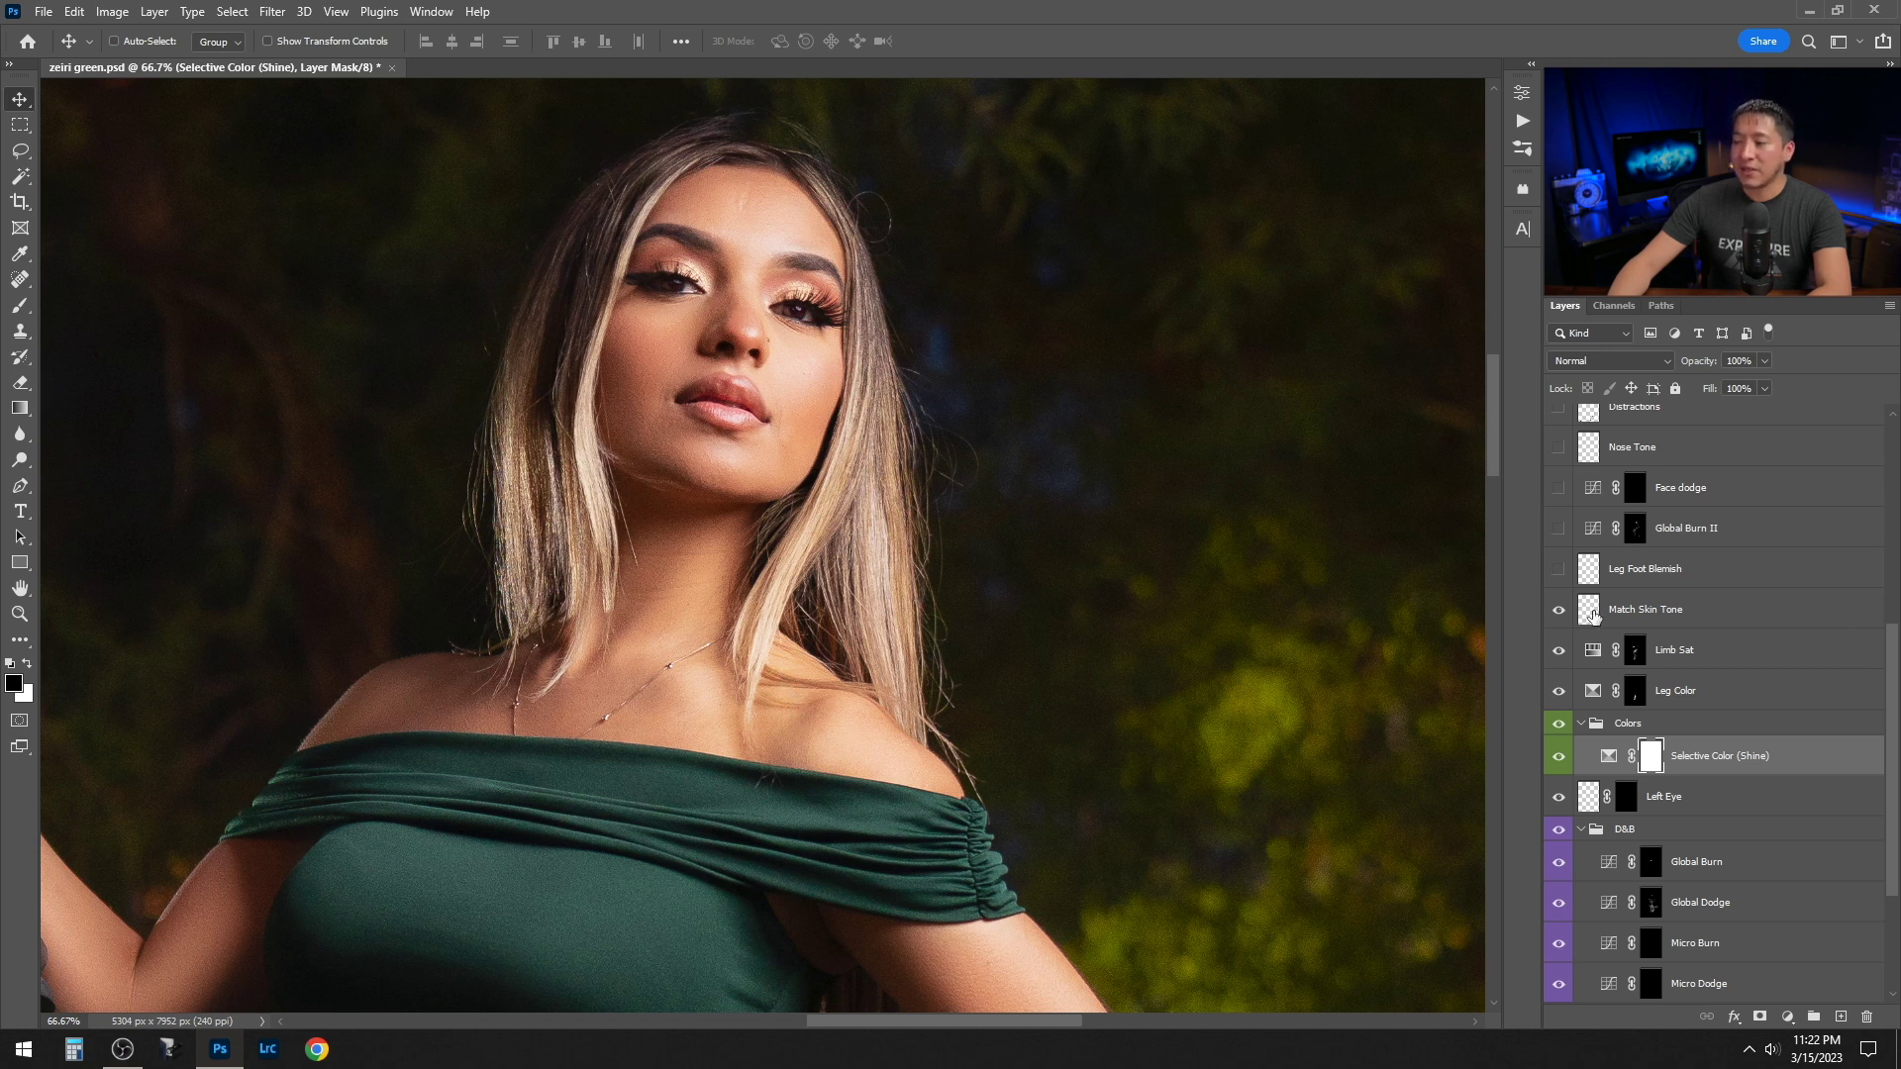
Select the Match Skin Tone layer and sample a skin color from the woman's shoulder with the Eyedropper
left_click(1588, 610)
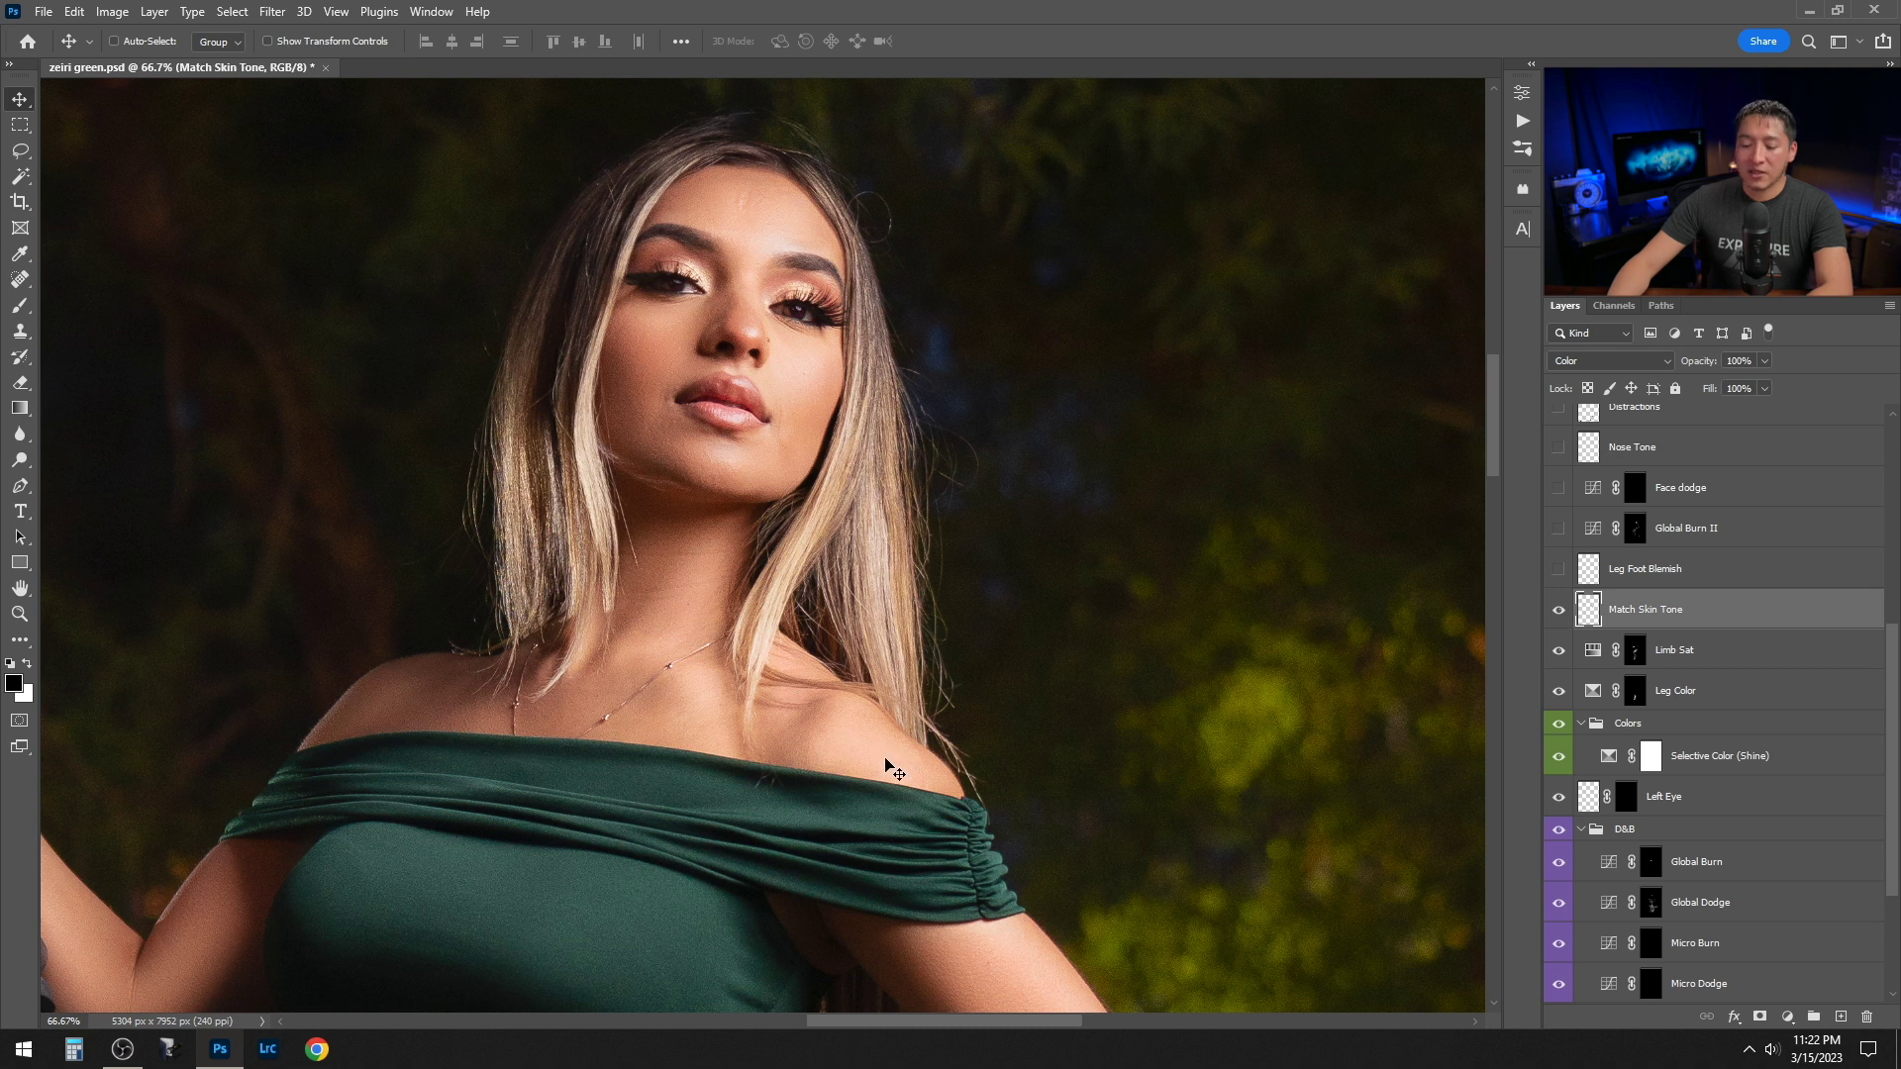
key("i")
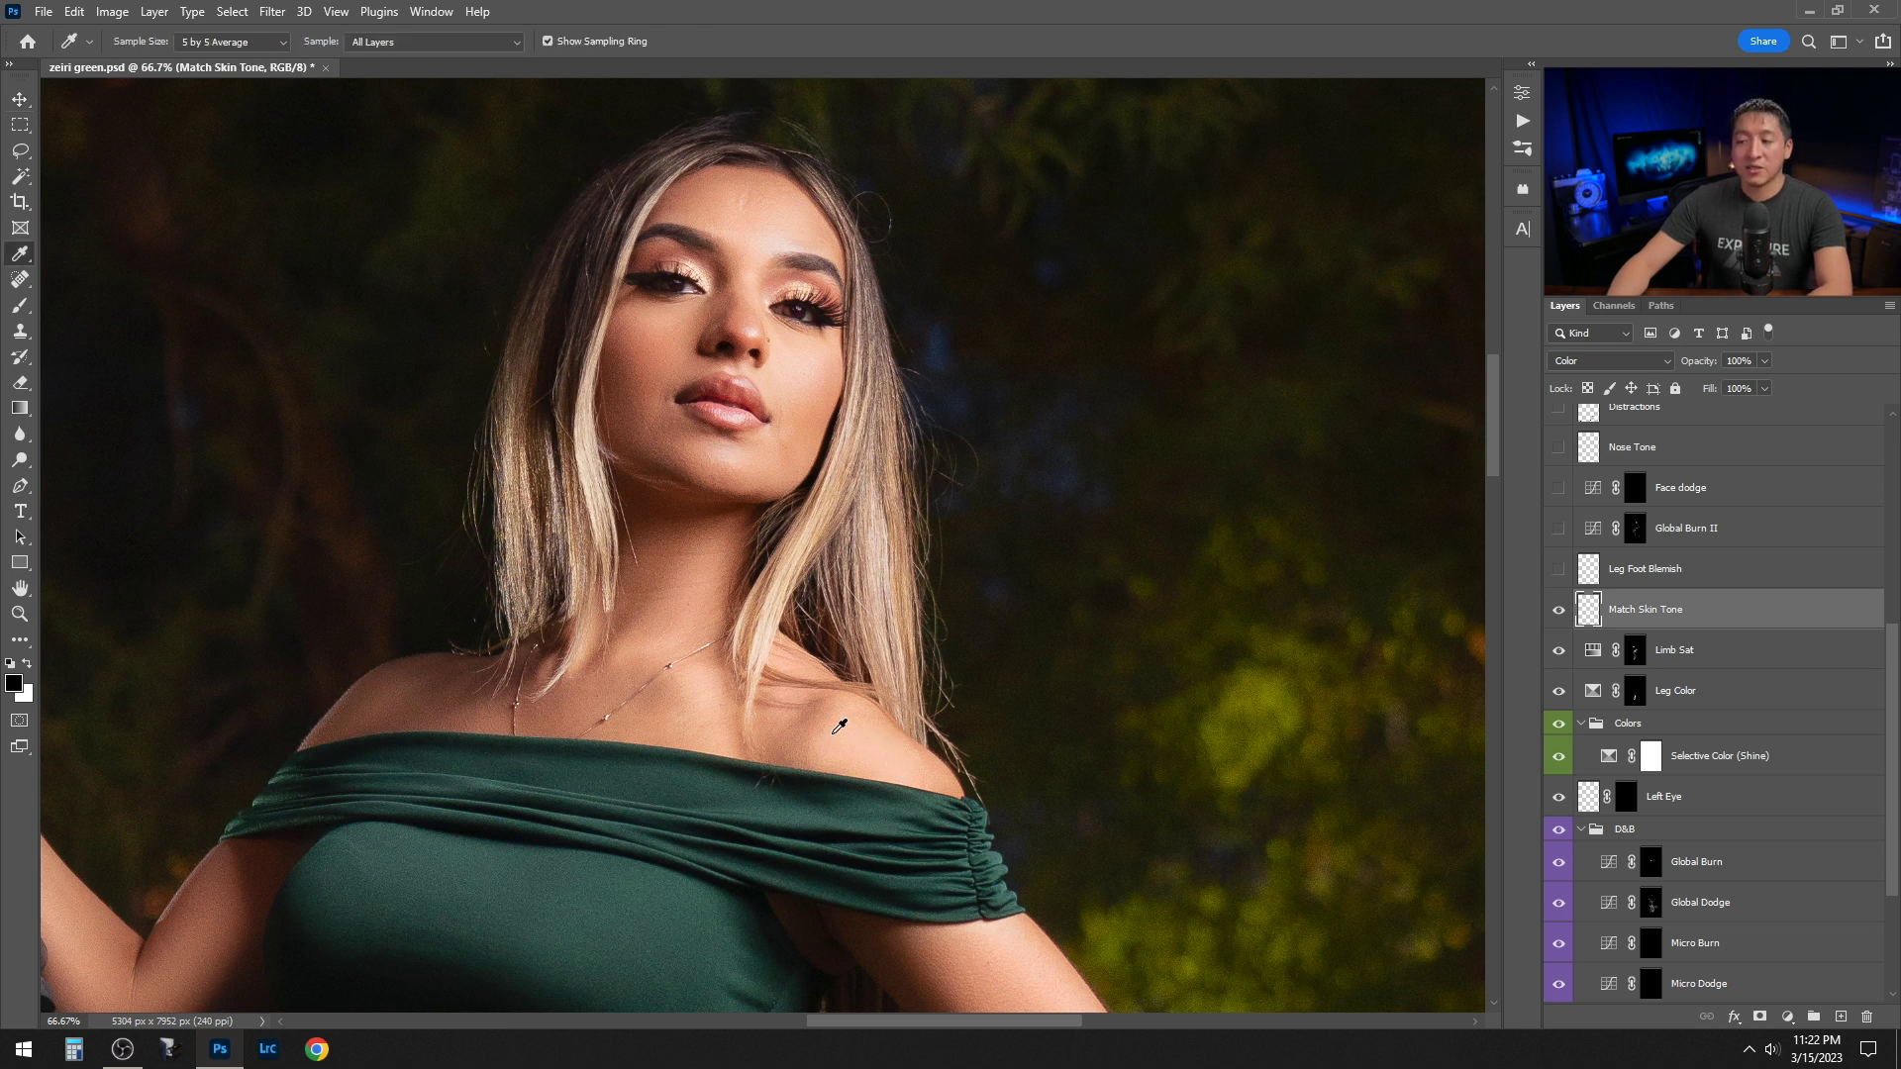
left_click(882, 749)
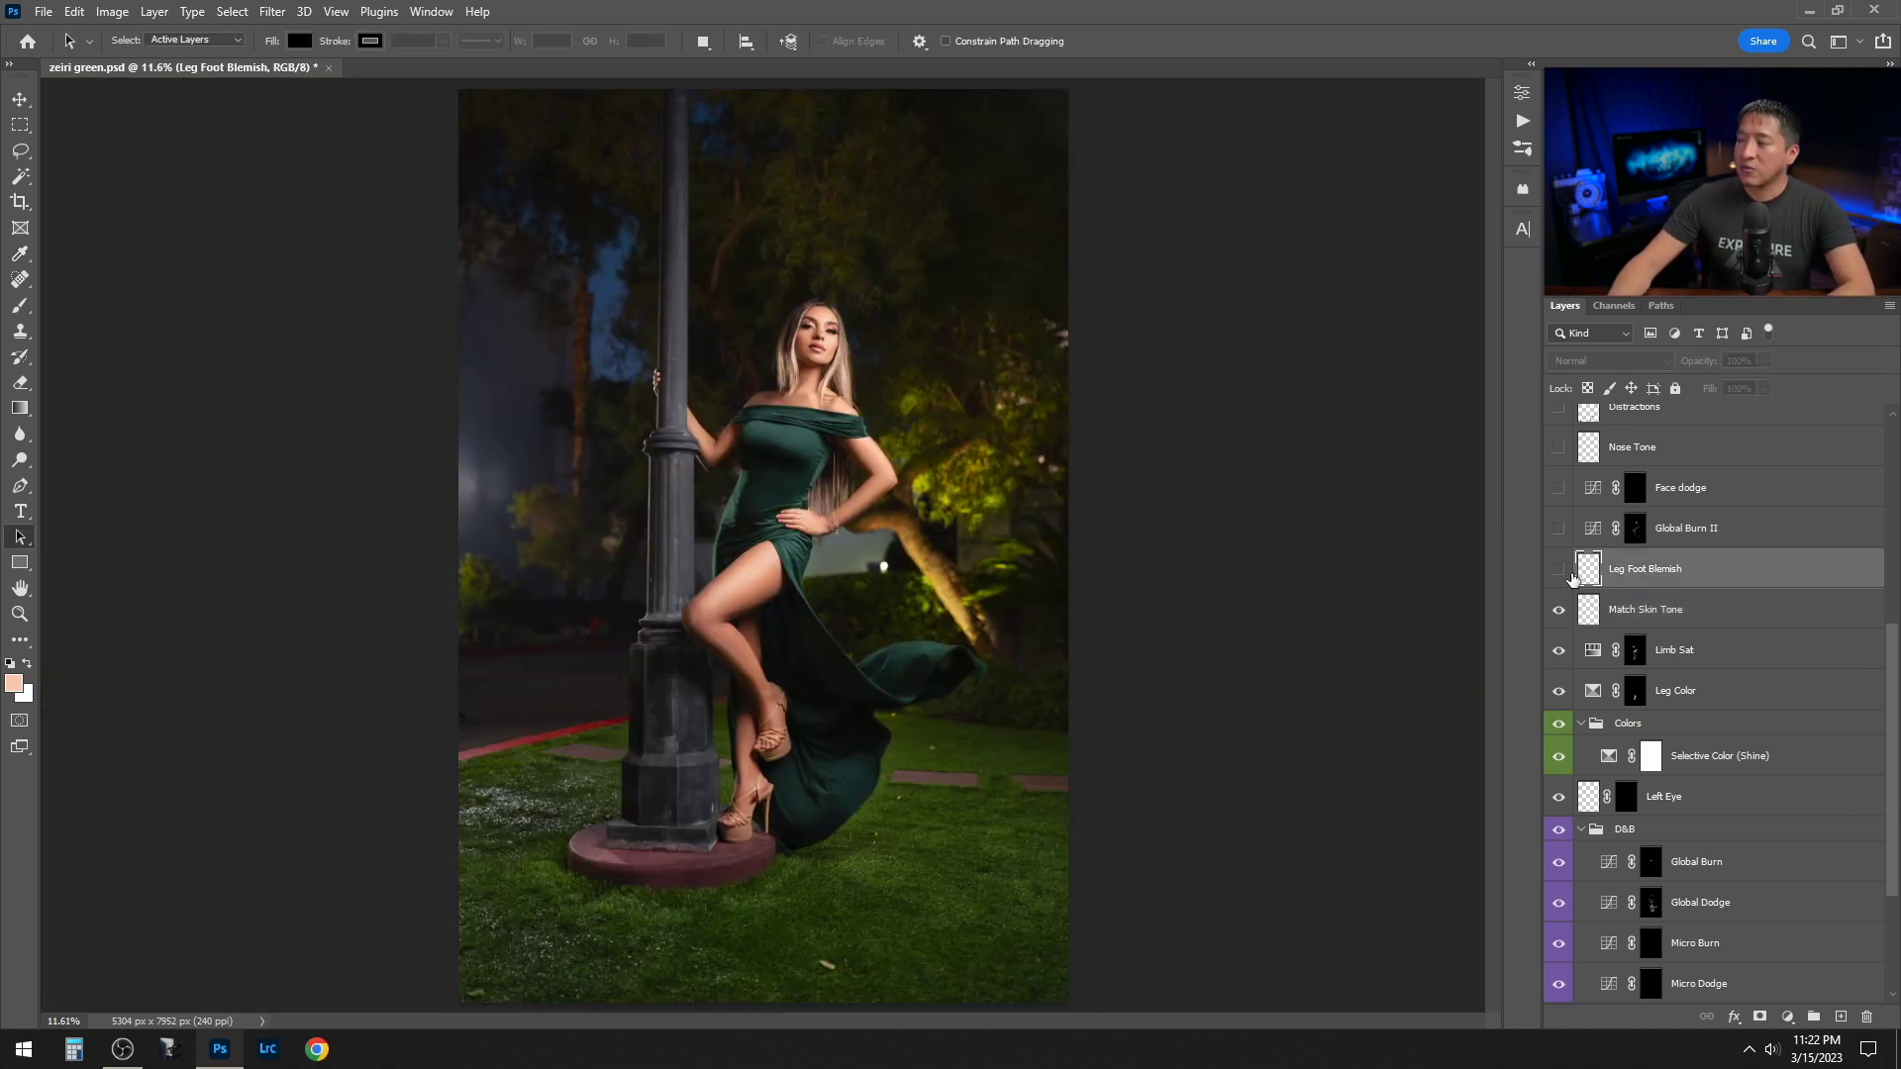
Show the Leg Foot Blemish, Global Burn II and Face dodge layers
left_click(1558, 570)
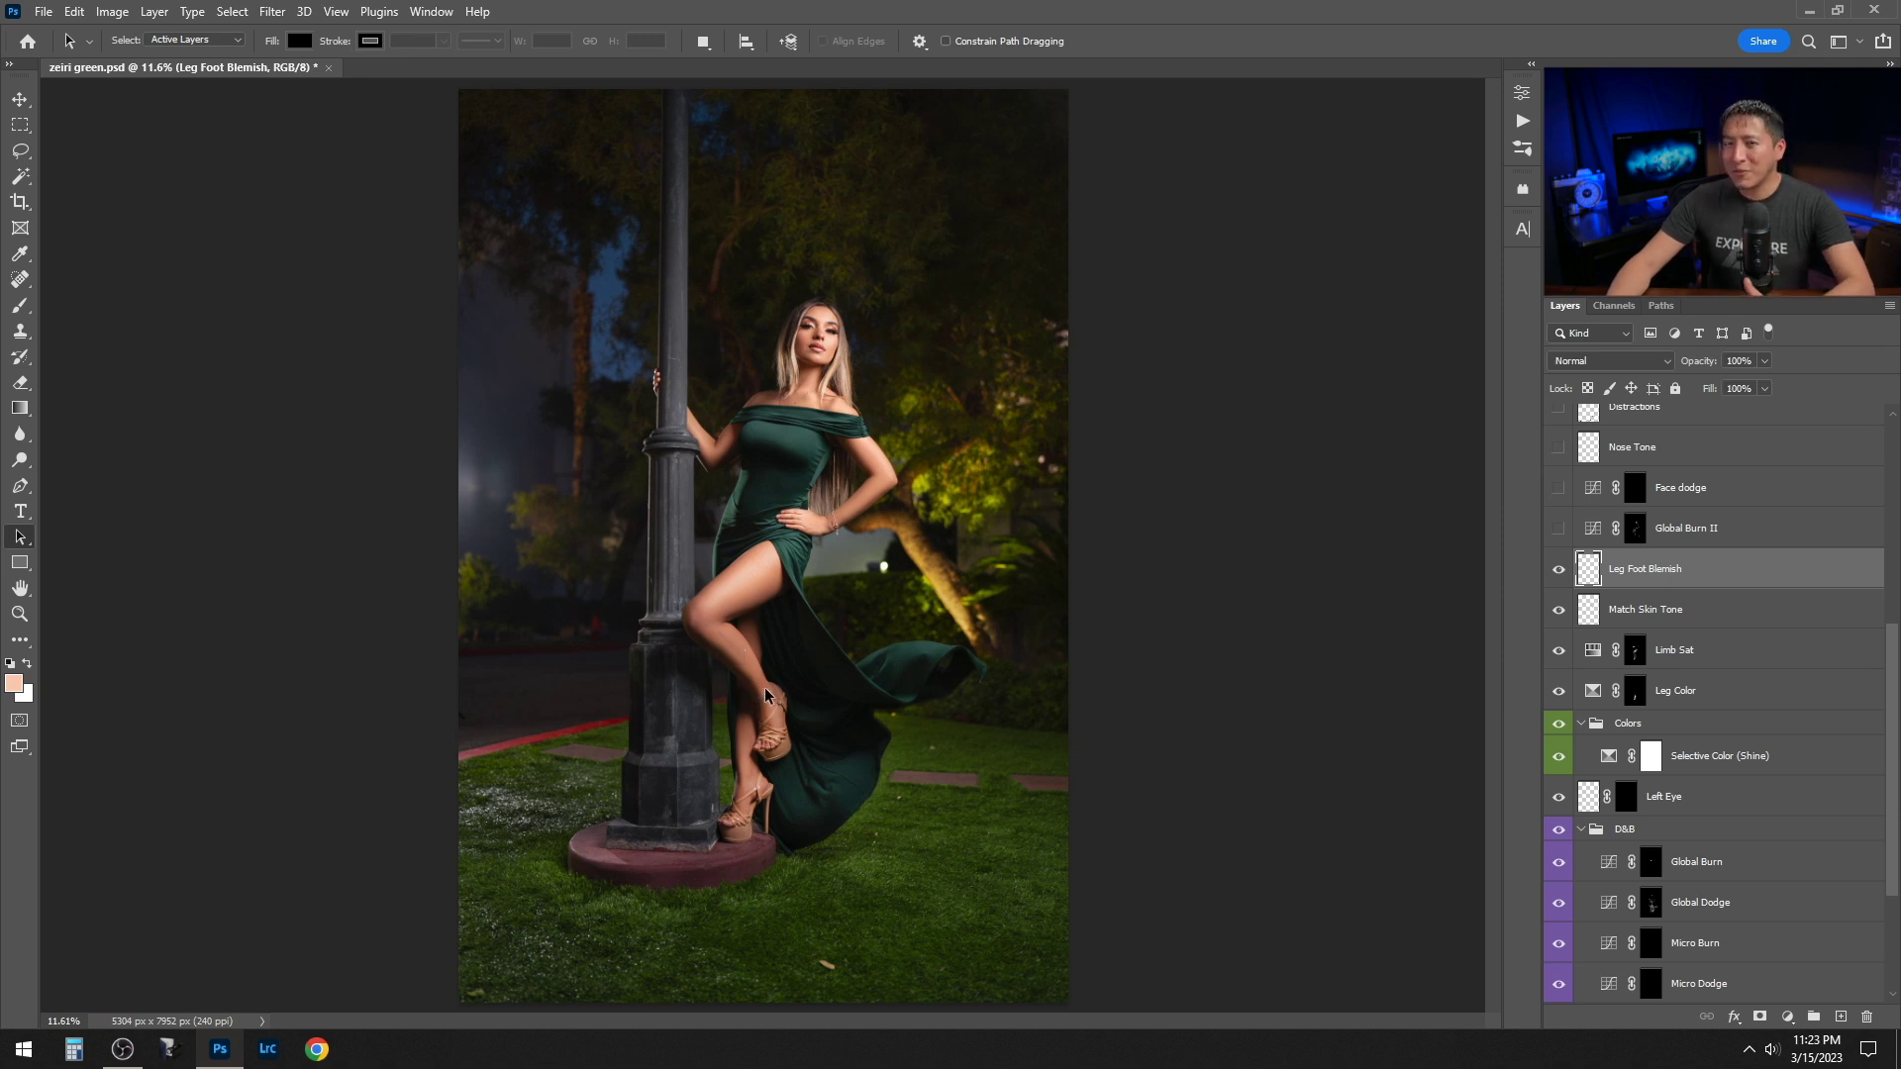
left_click(1558, 534)
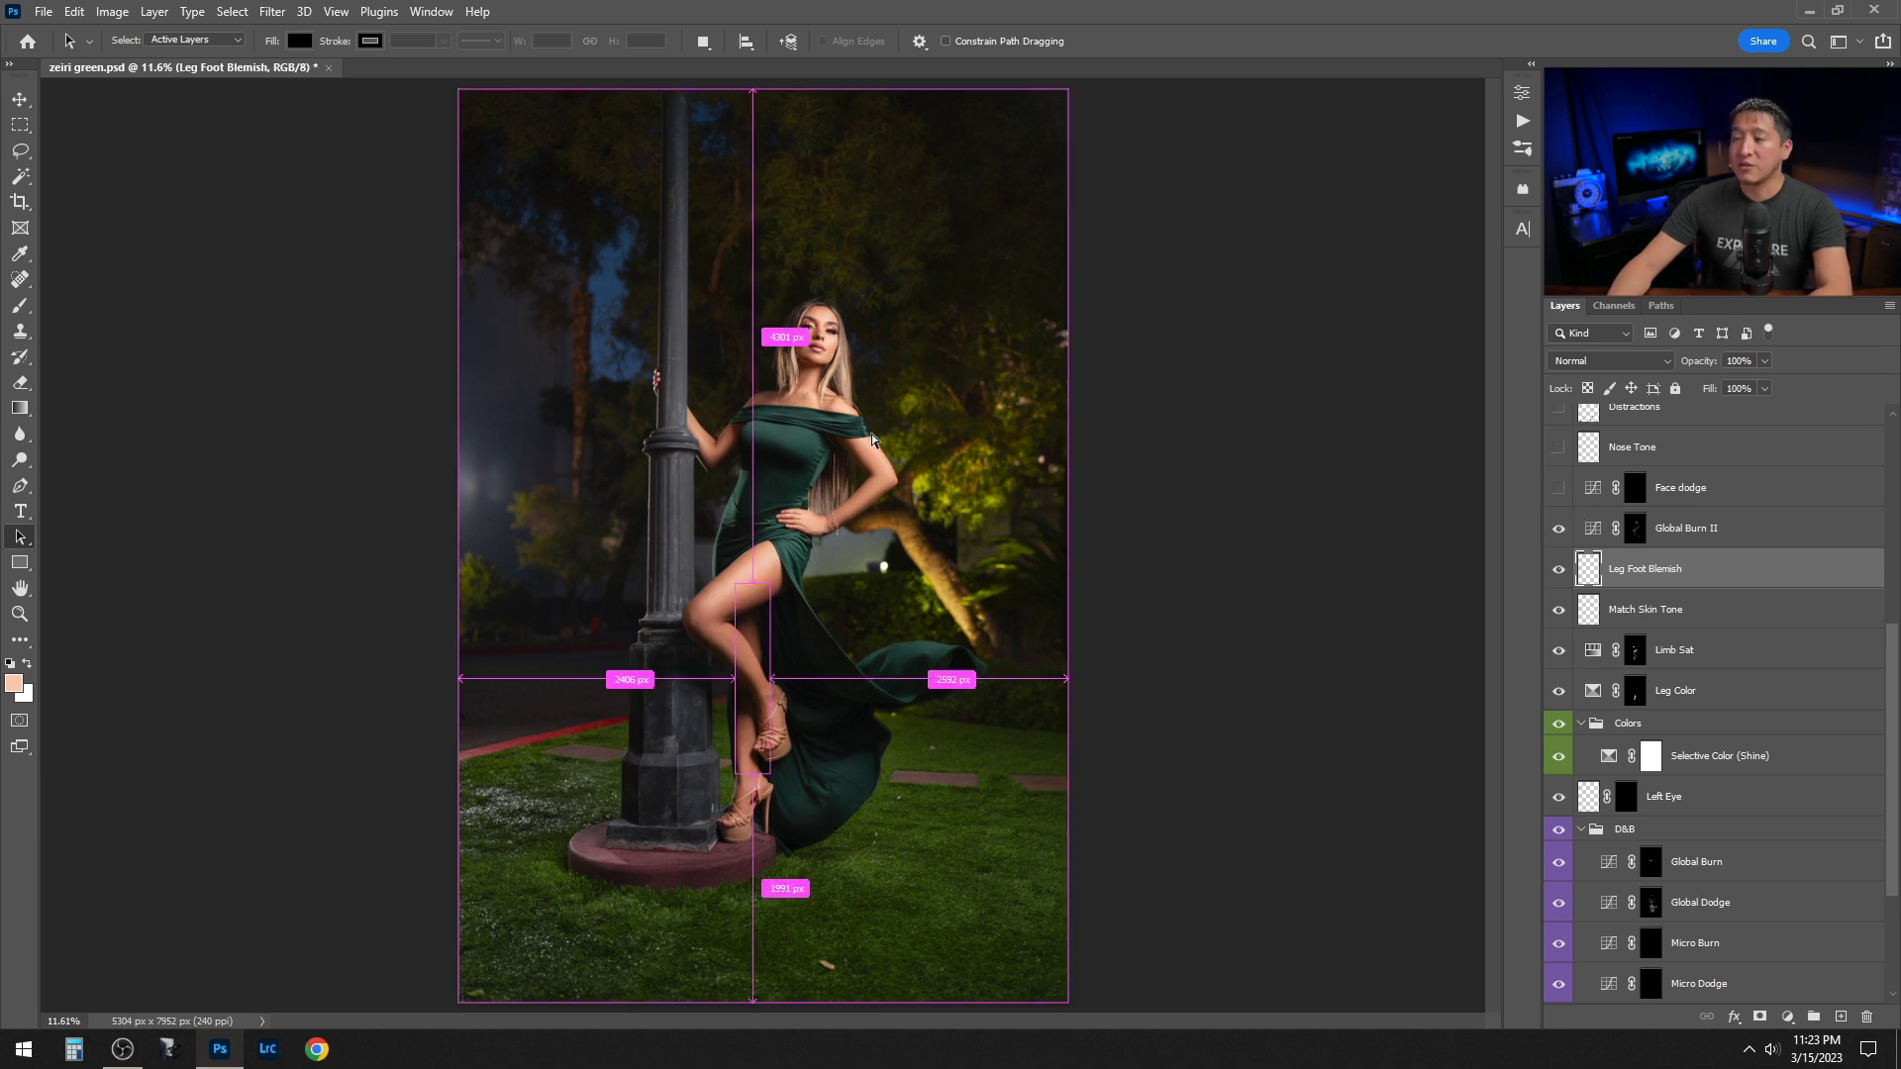
scroll(876, 384, "up", 5)
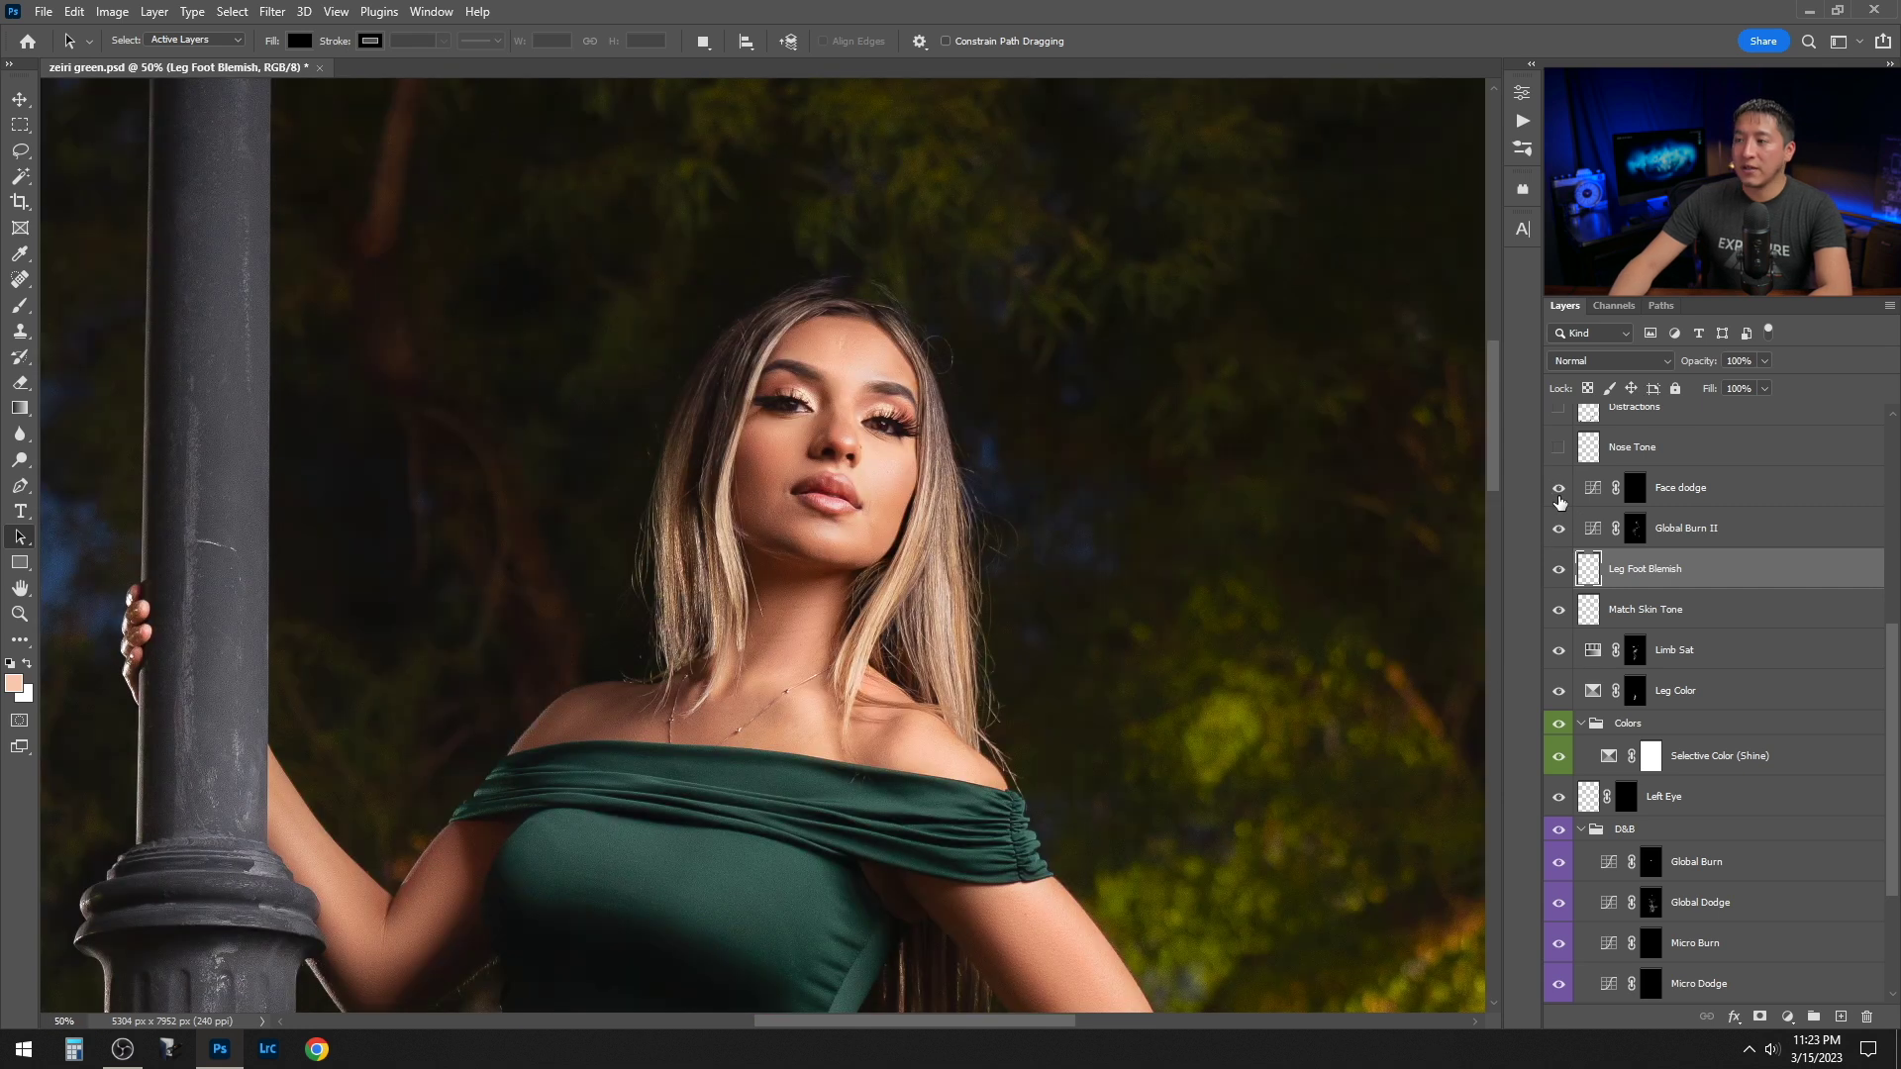
Show the Nose Tone and Distractions layers with the whole image in view
key("ctrl+0")
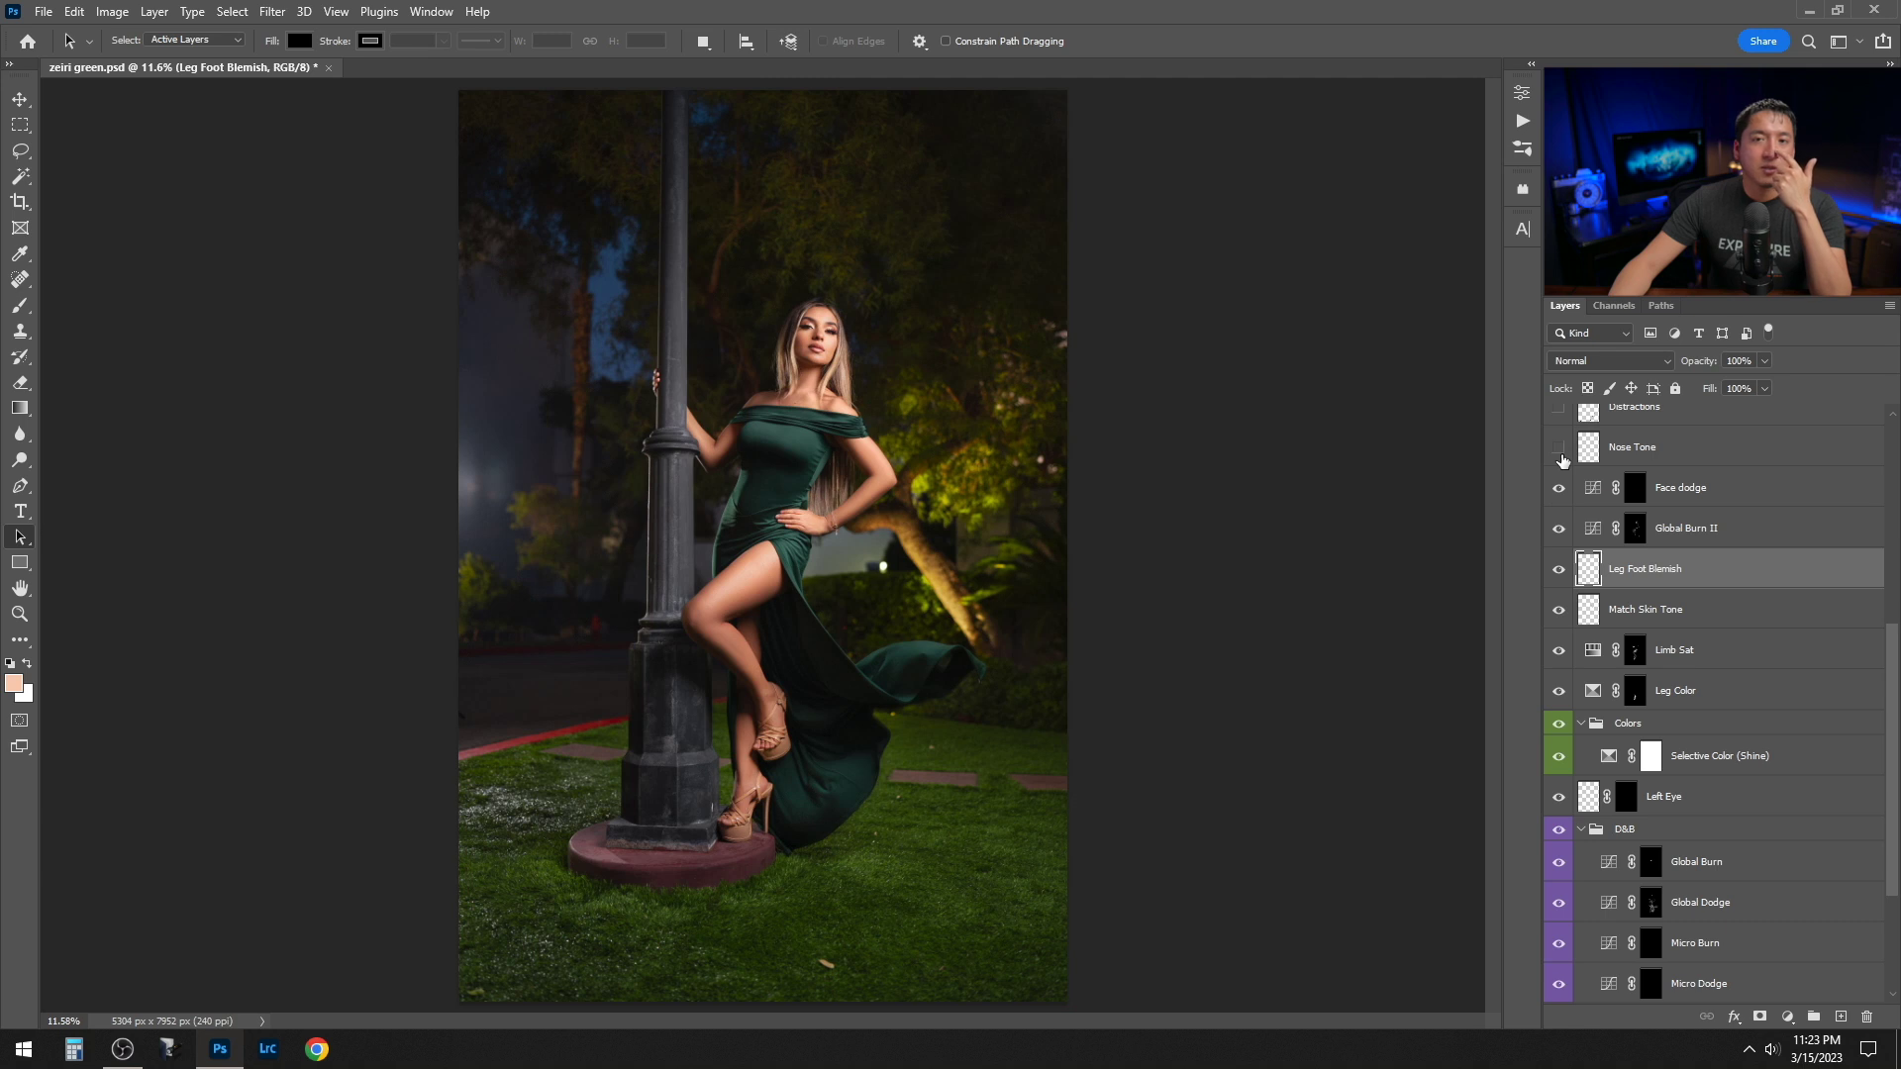
left_click(1561, 451)
scroll(1560, 452, "up", 2)
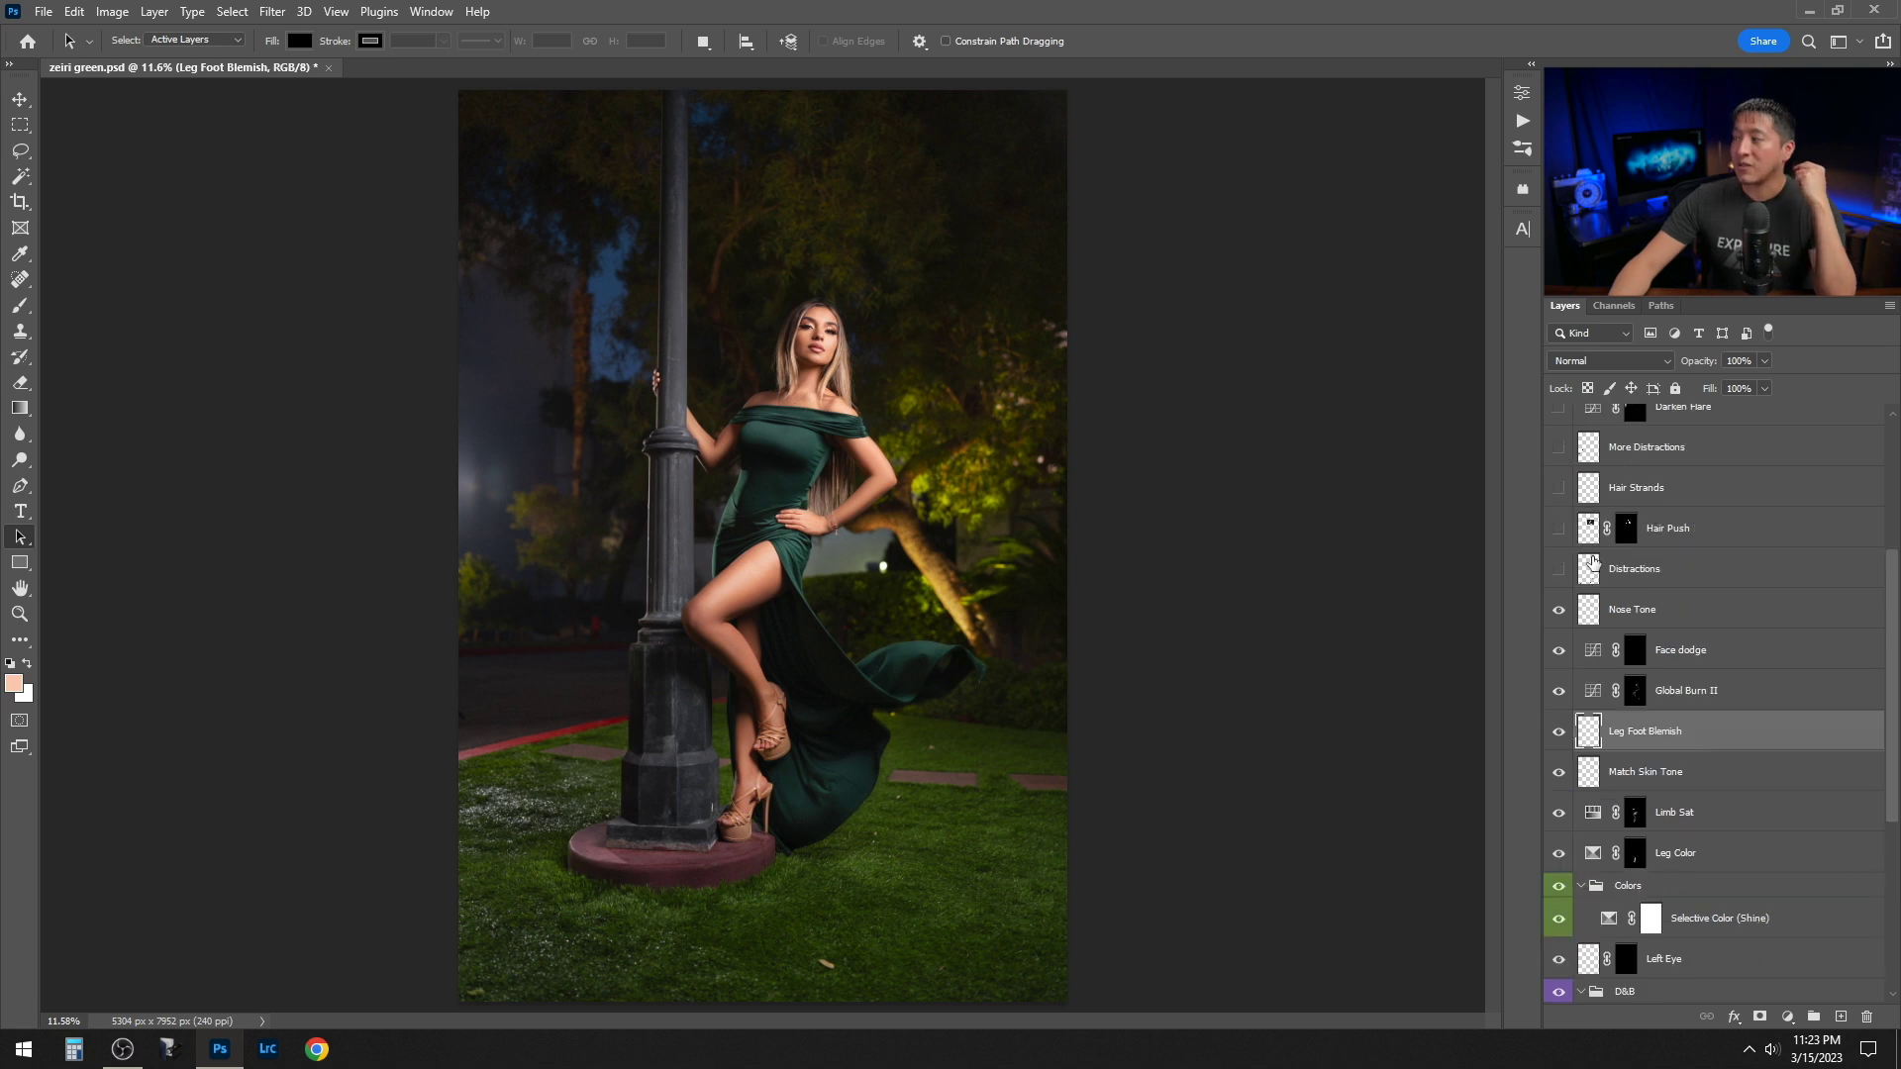
left_click(1560, 569)
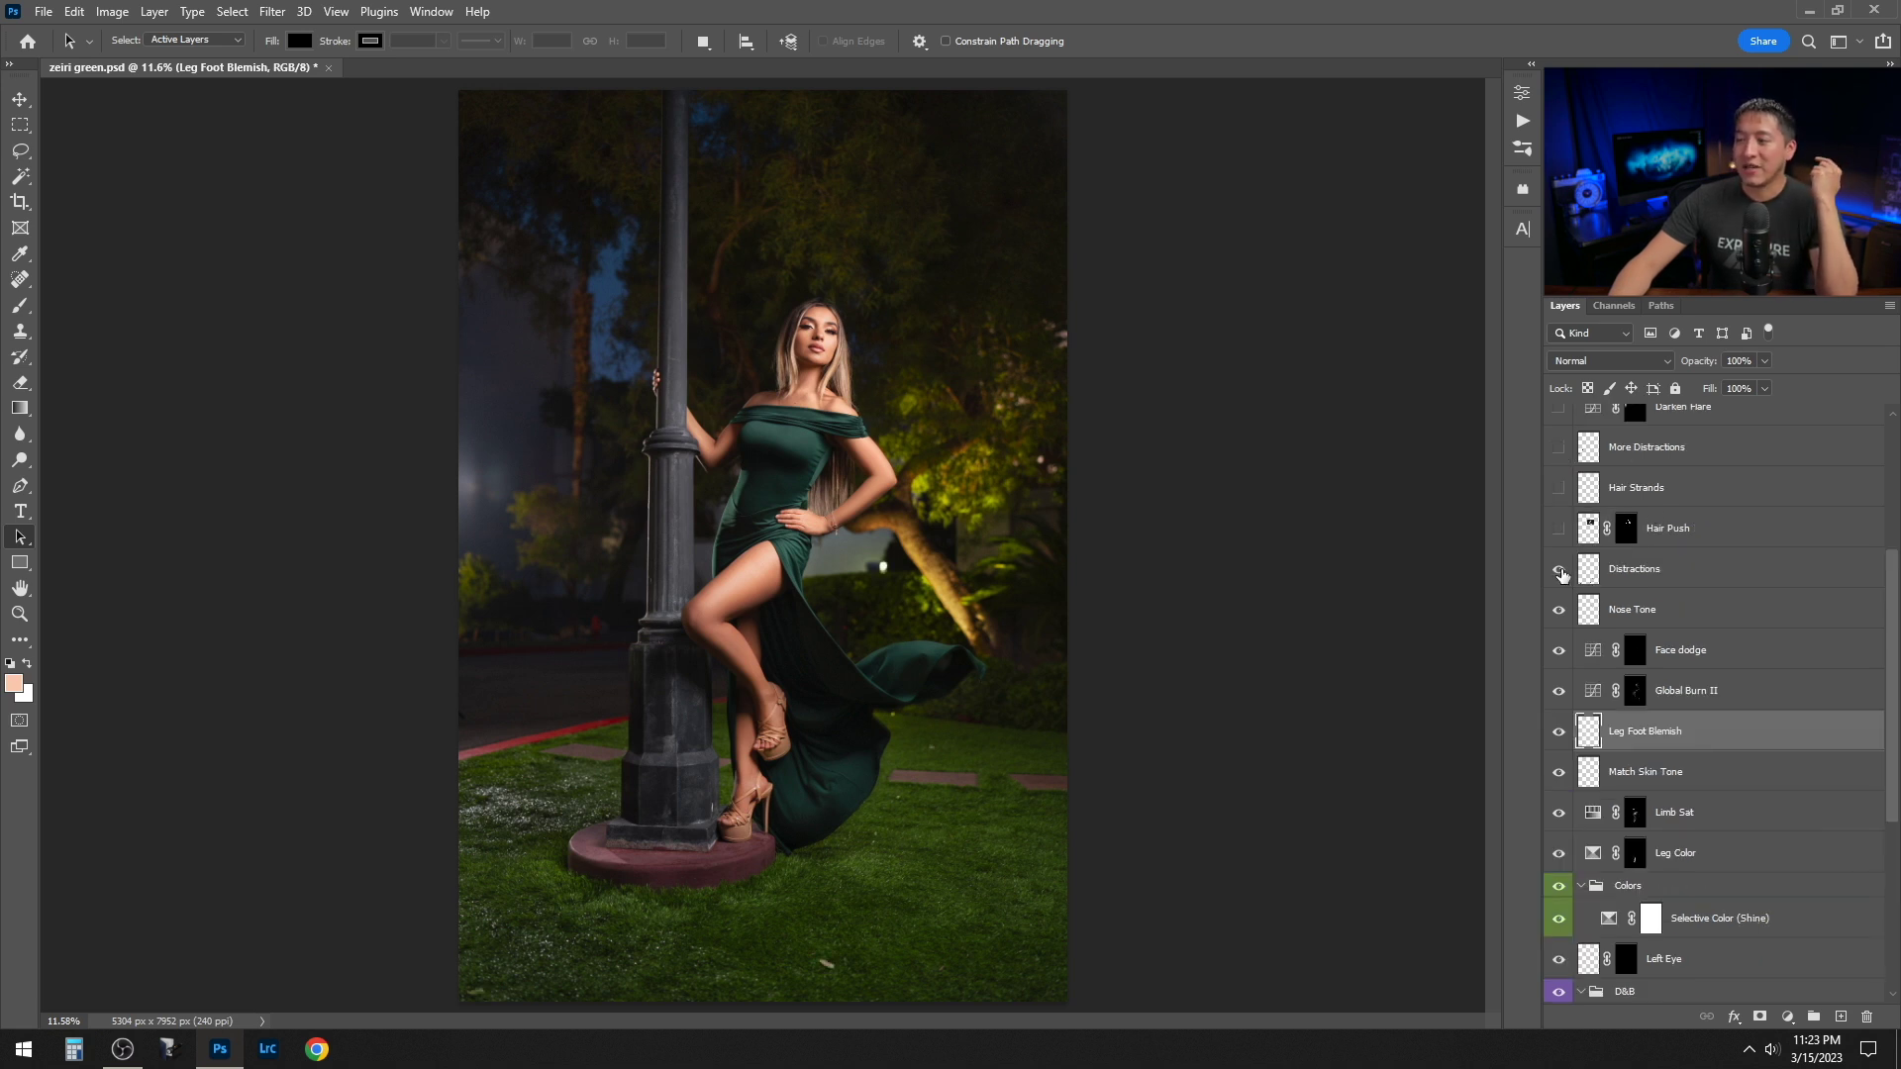
Inspect the hair up close, and show the Hair Push and Hair Strands layers
scroll(1562, 584, "up", 1)
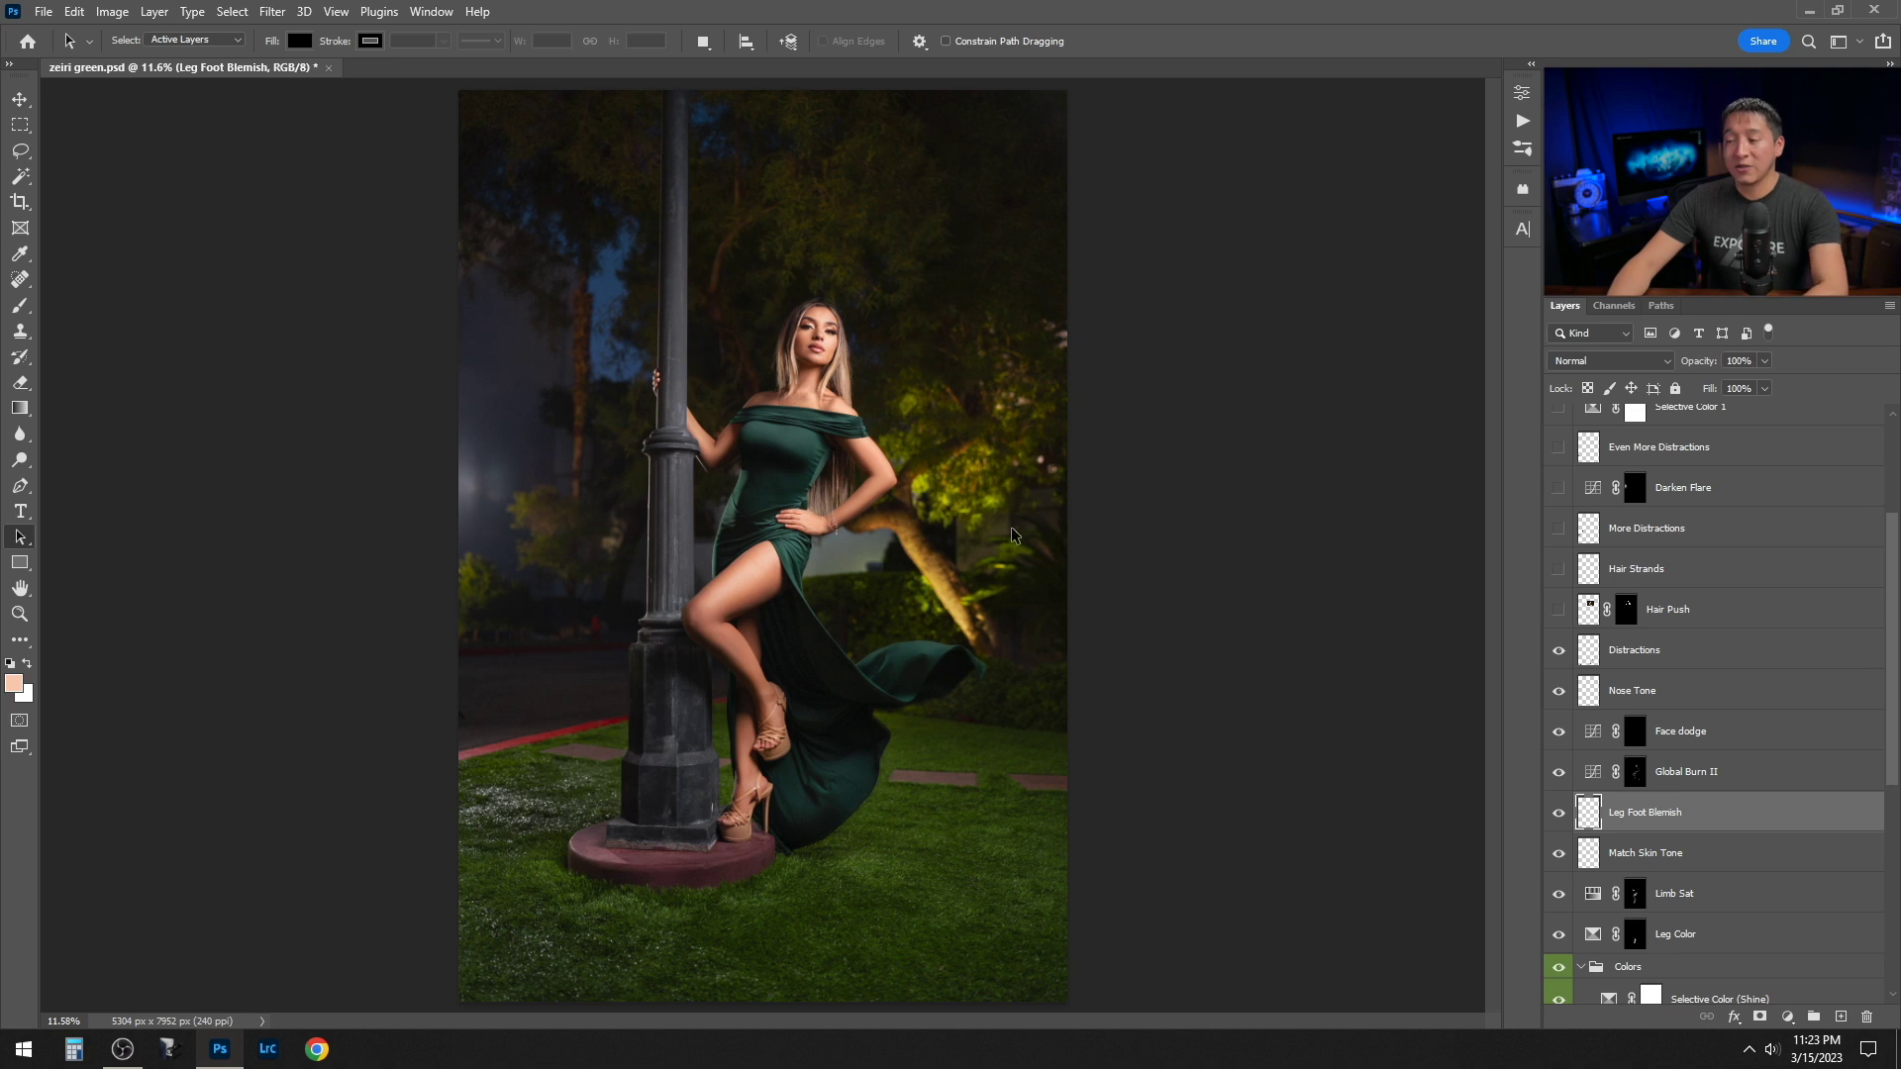
scroll(1012, 536, "up", 3)
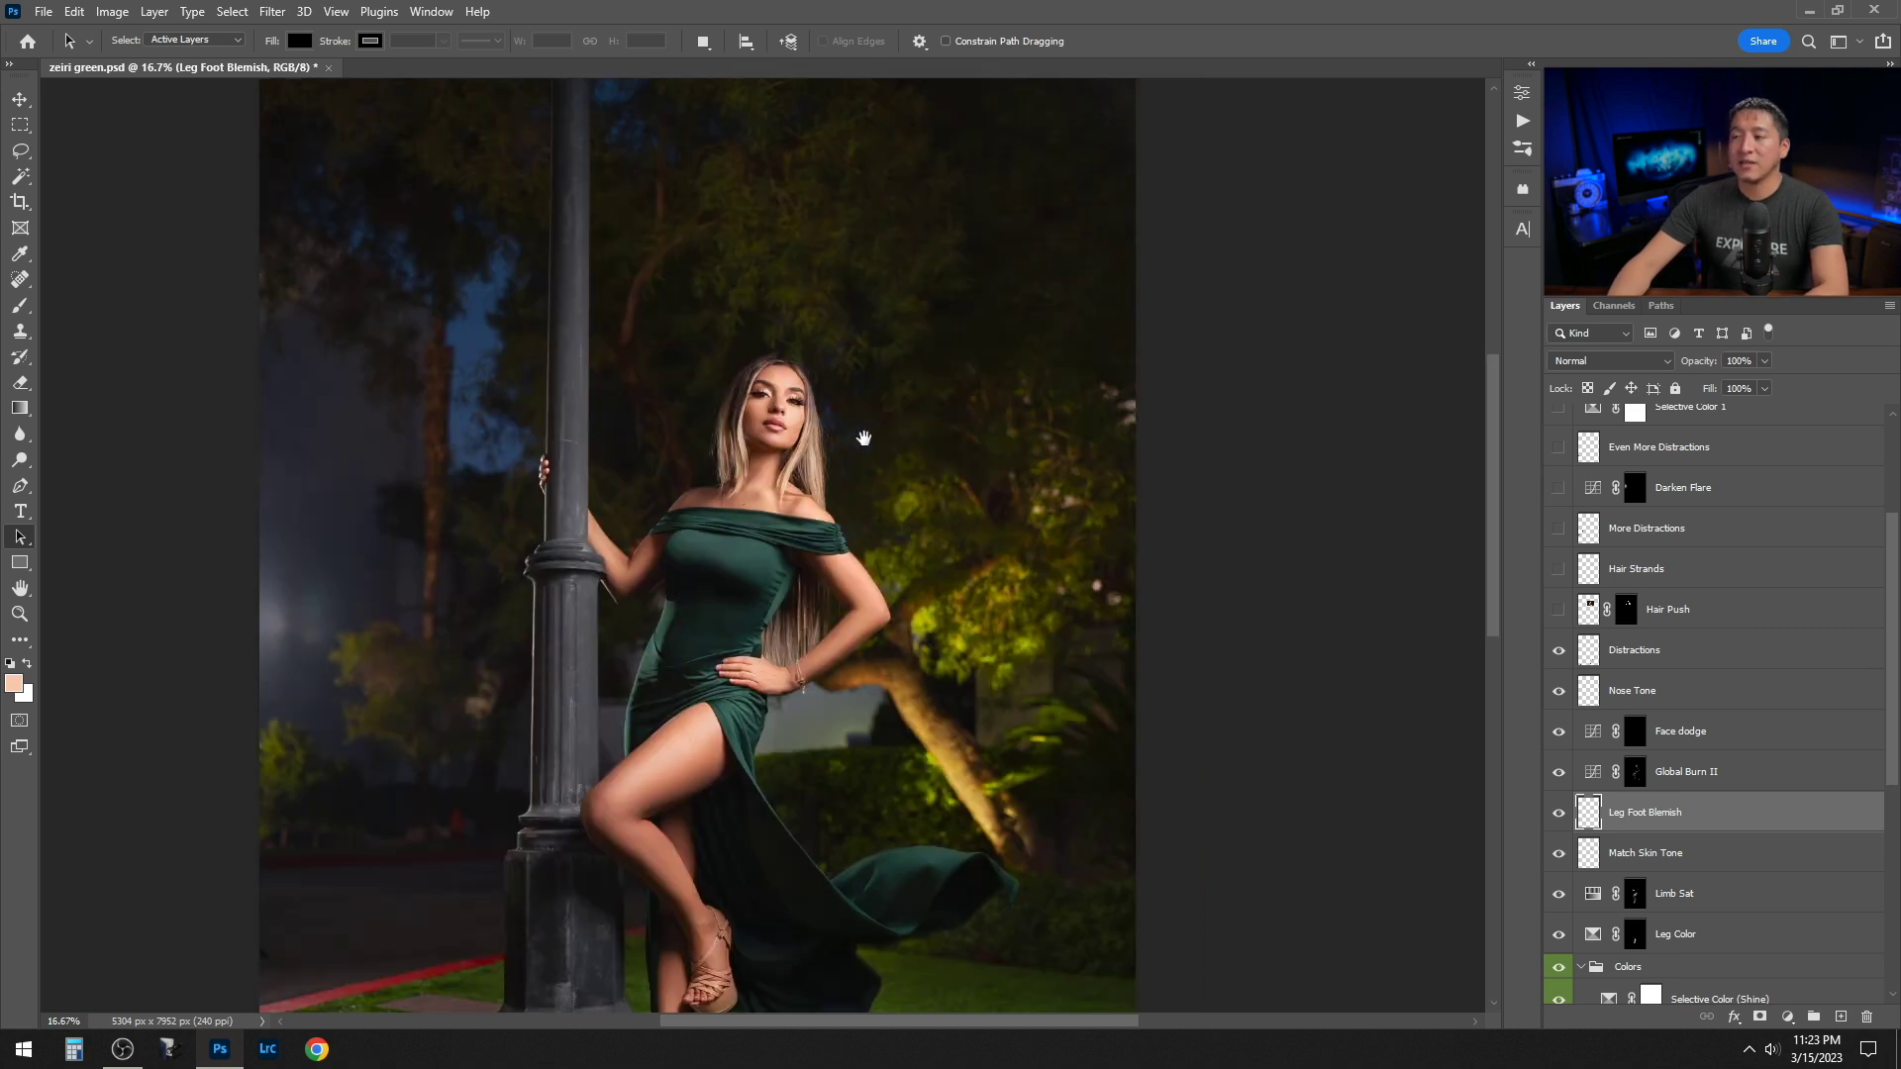
scroll(863, 437, "up", 3)
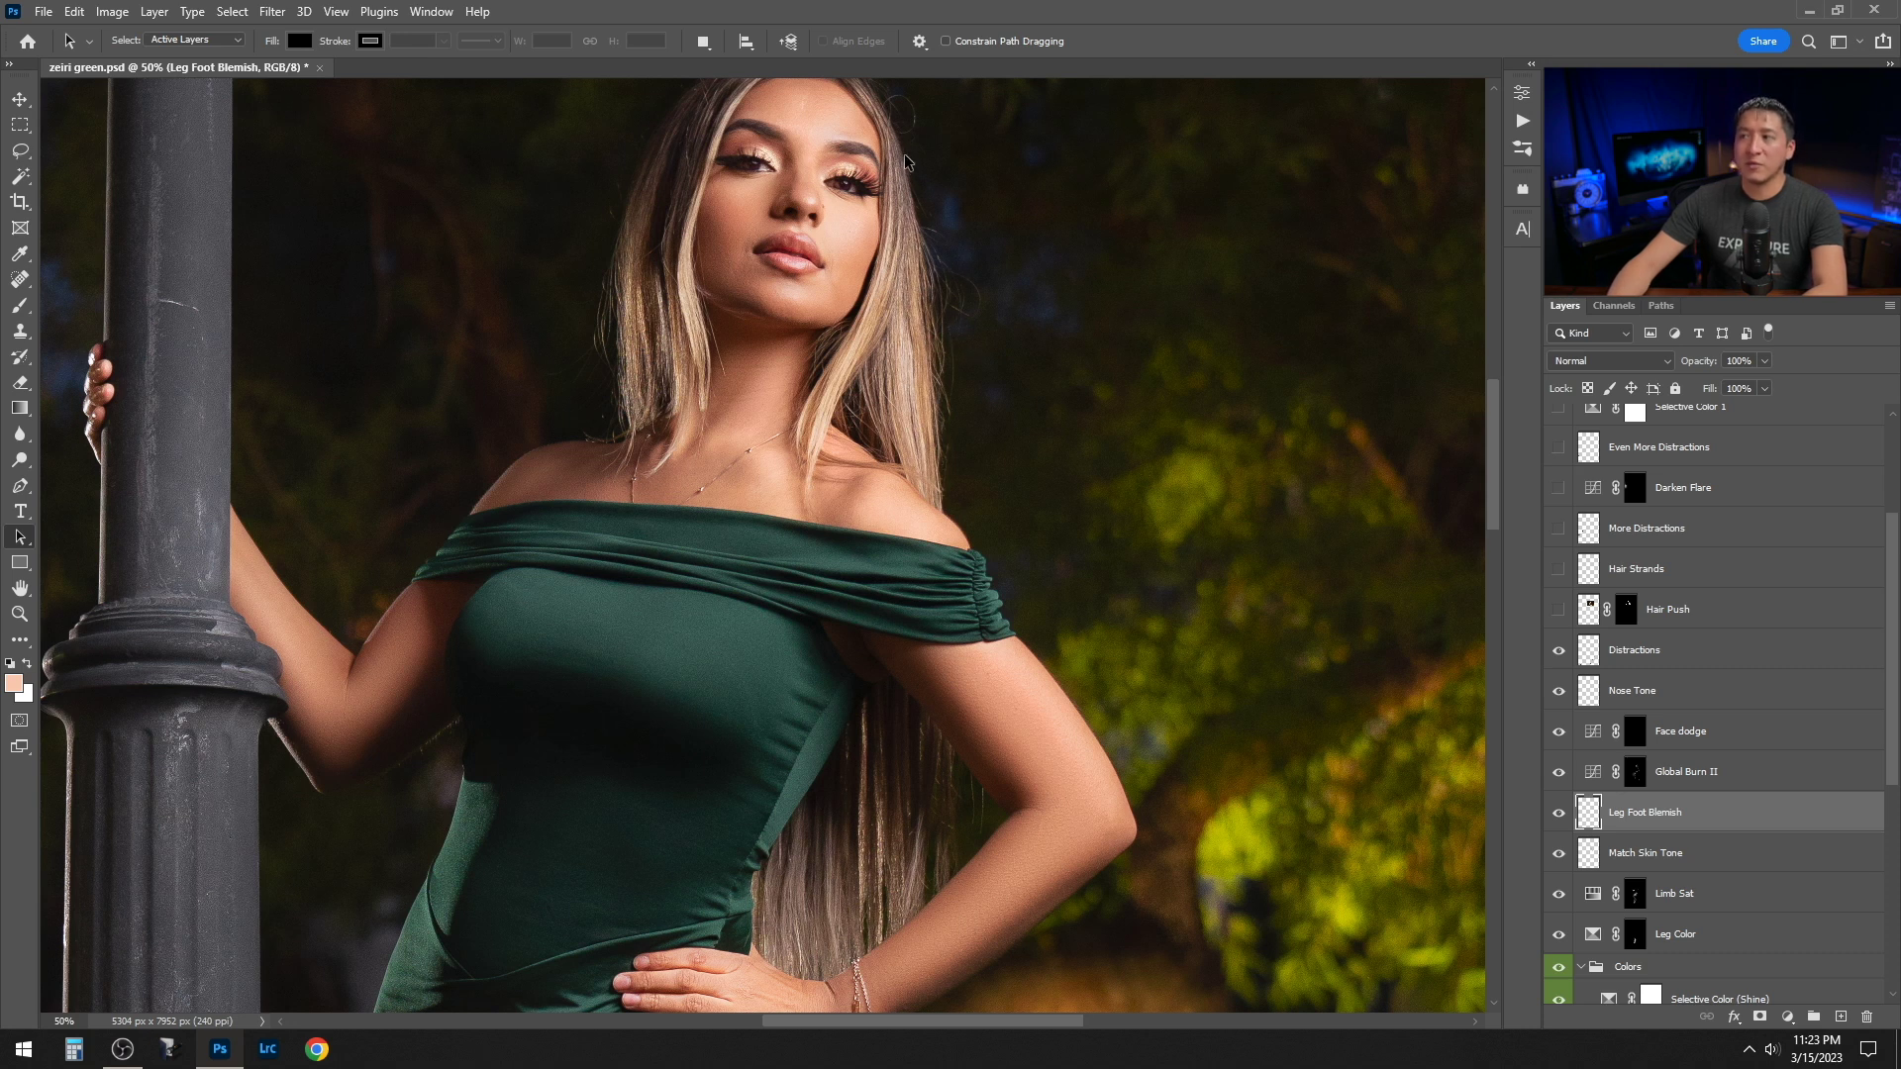
scroll(942, 488, "up", 3)
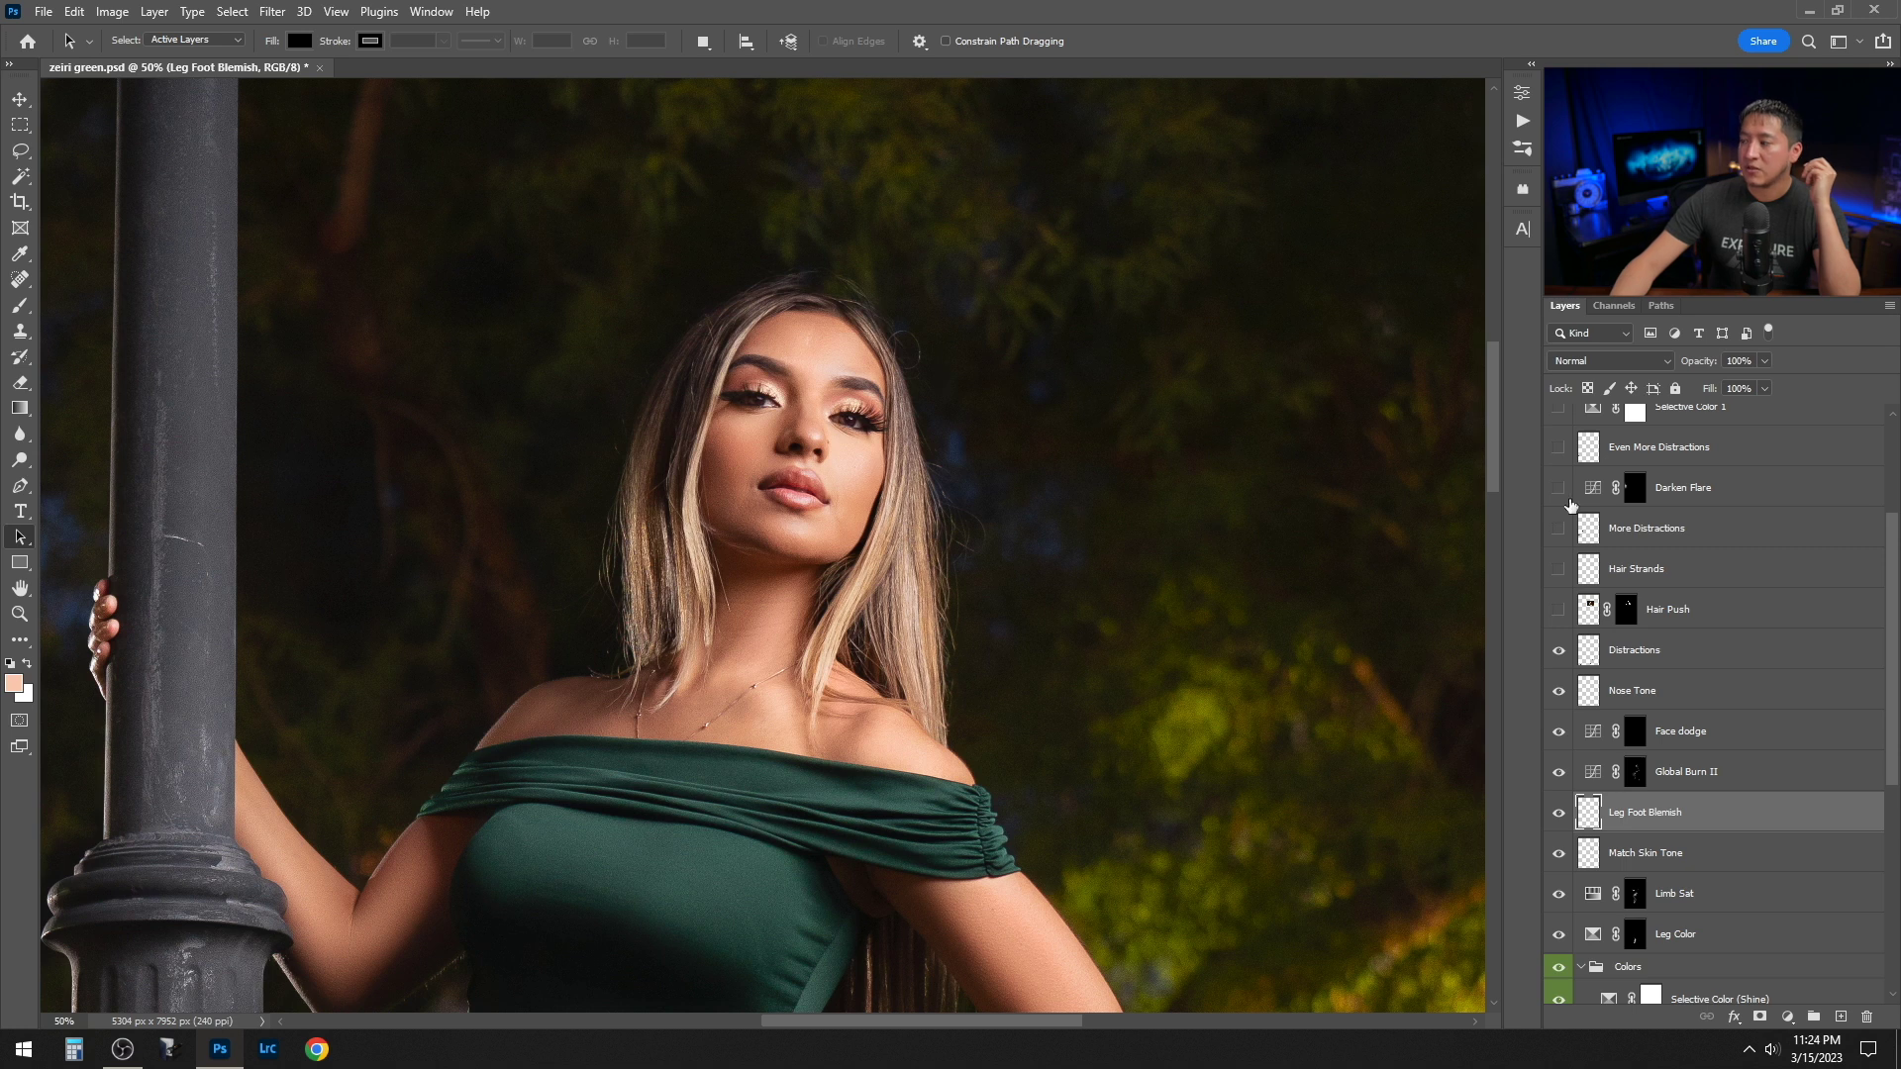
left_click(1559, 611)
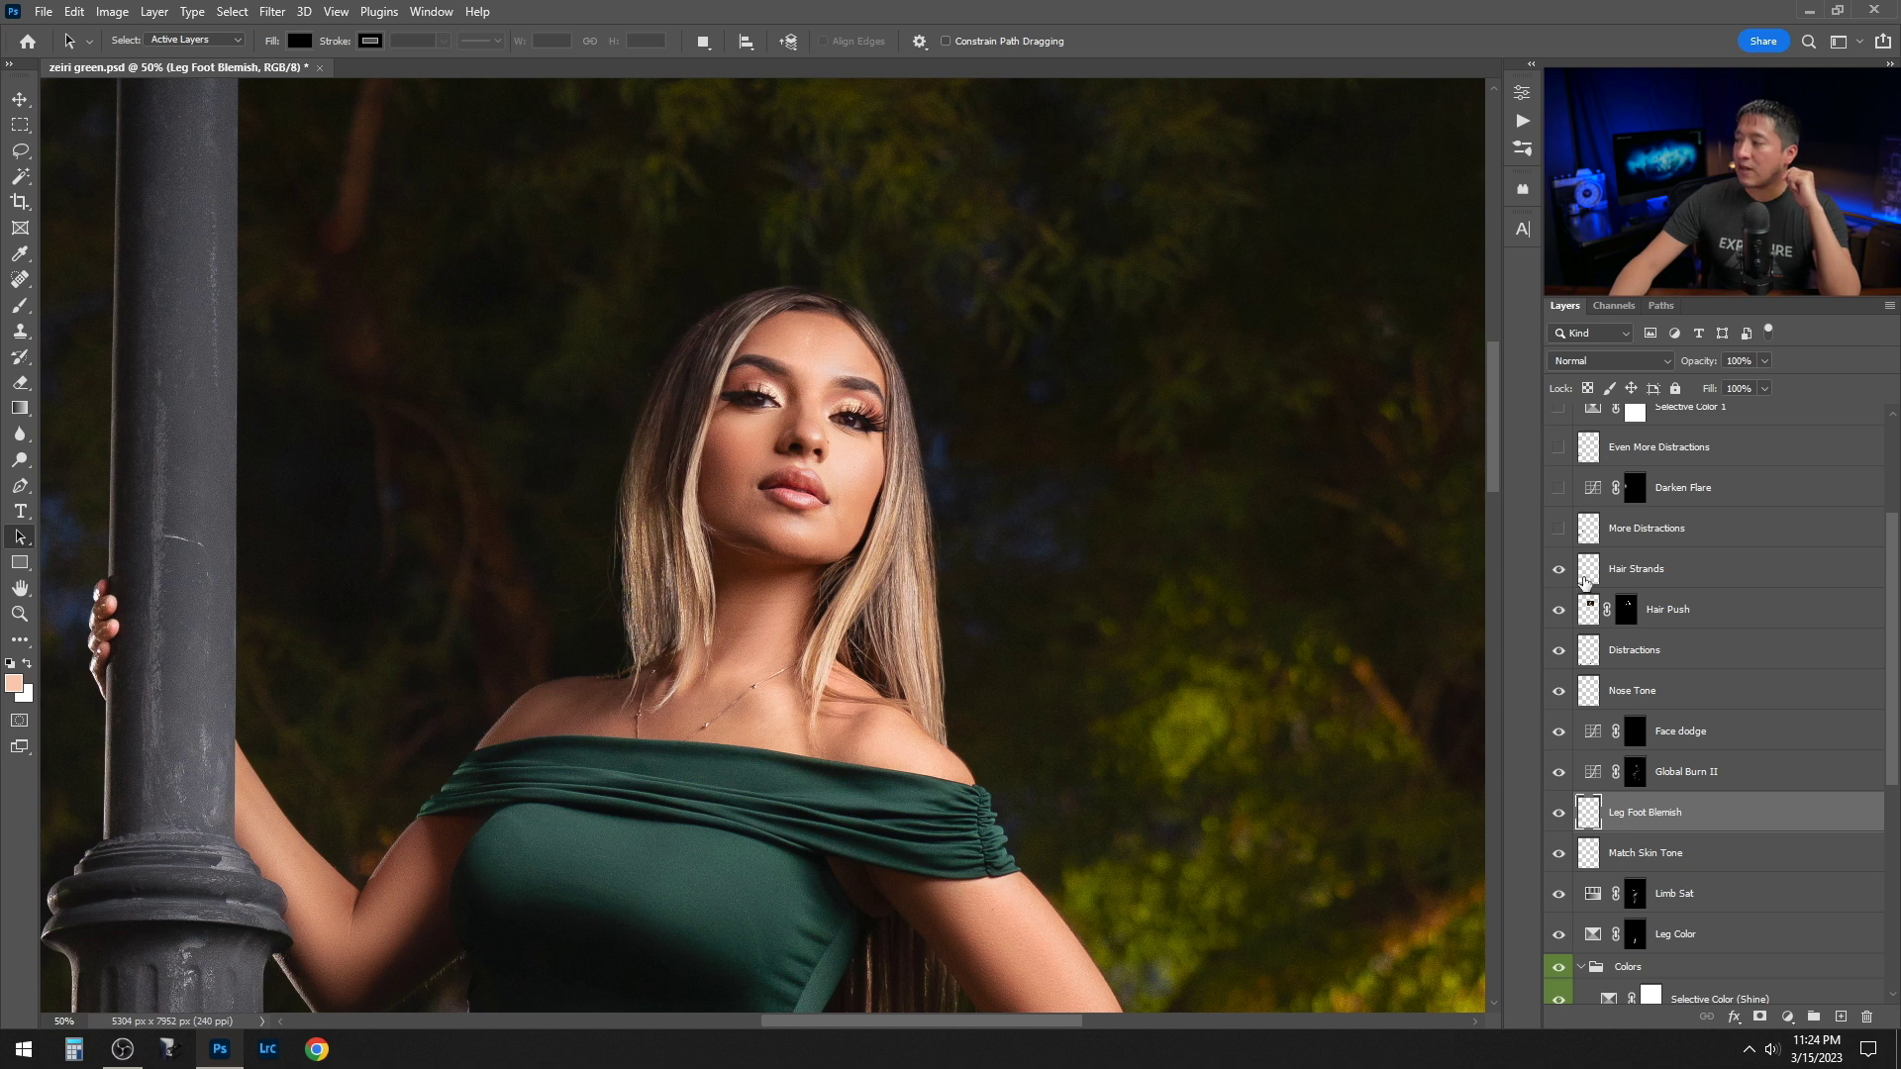
Show the More Distractions, Darken Flare and Even More Distractions layers
key("ctrl+0")
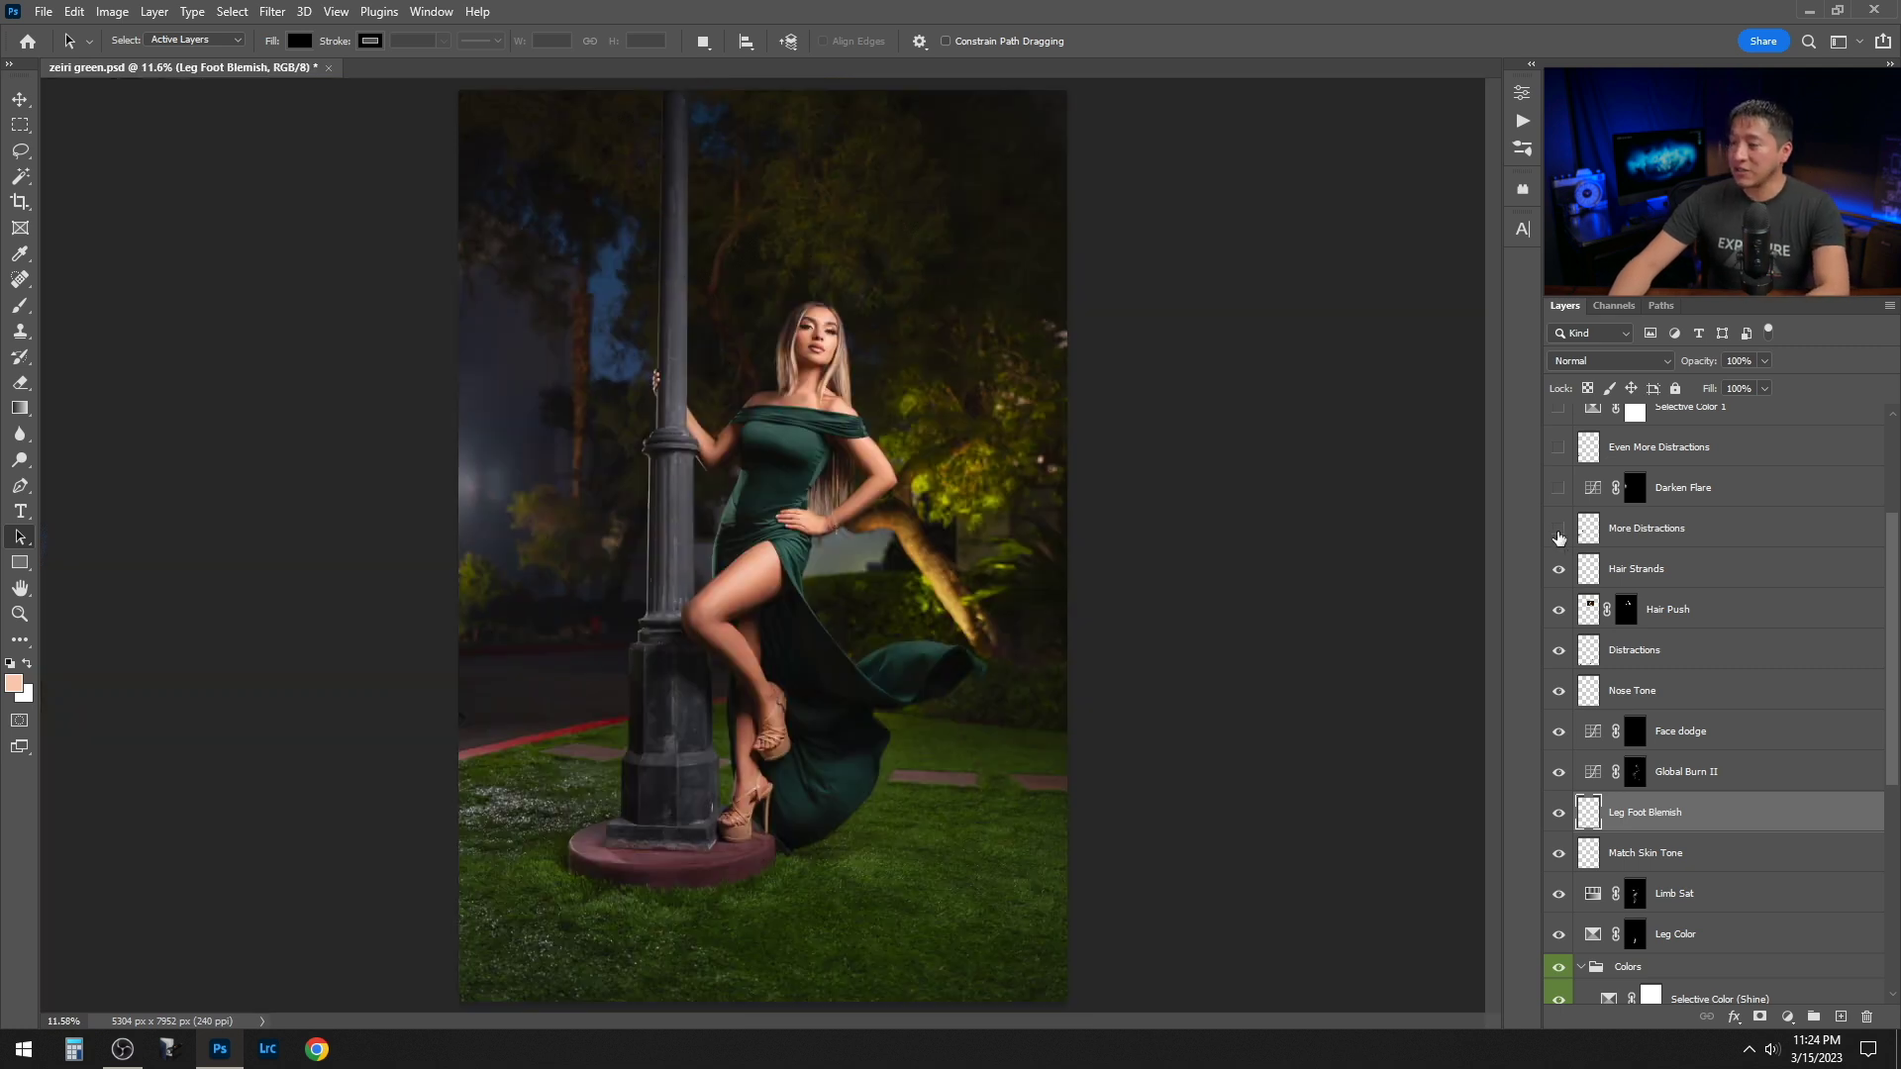
left_click(1559, 527)
scroll(1621, 584, "up", 2)
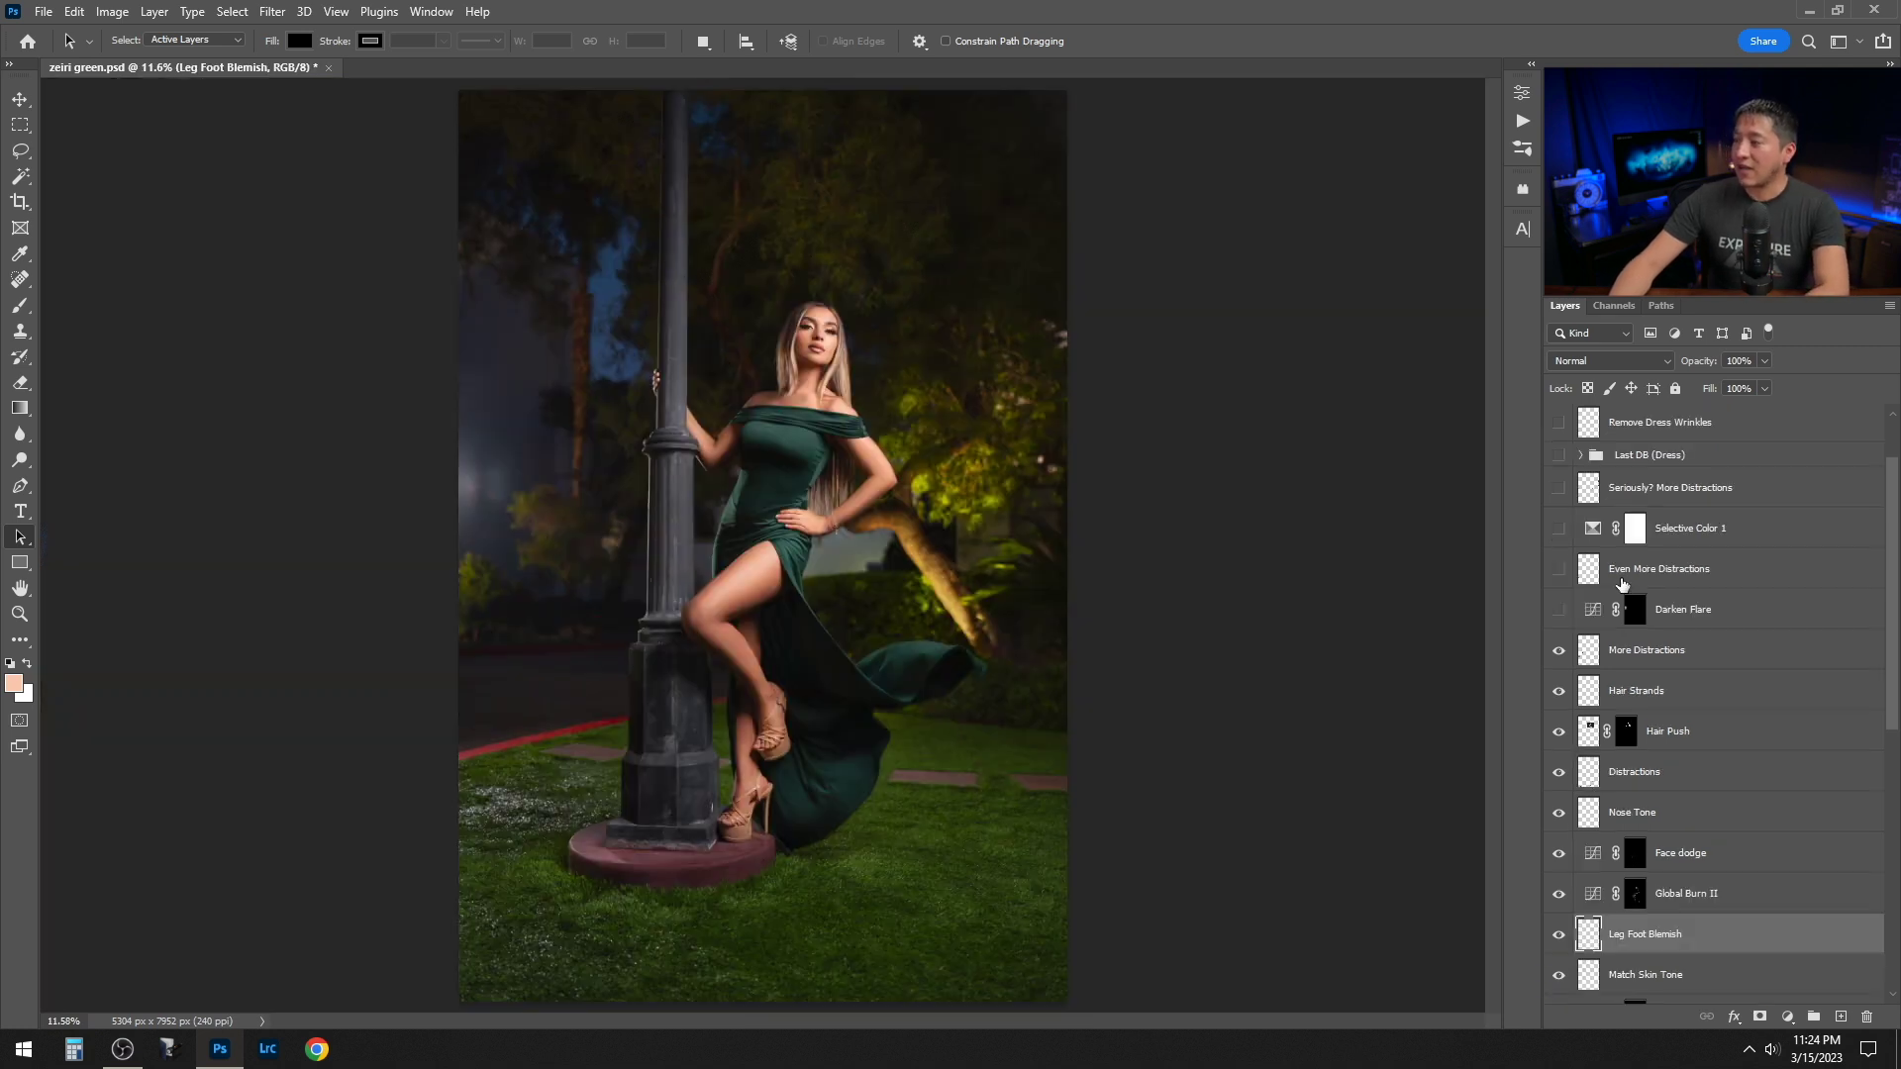
left_click(1559, 611)
left_click(1559, 572)
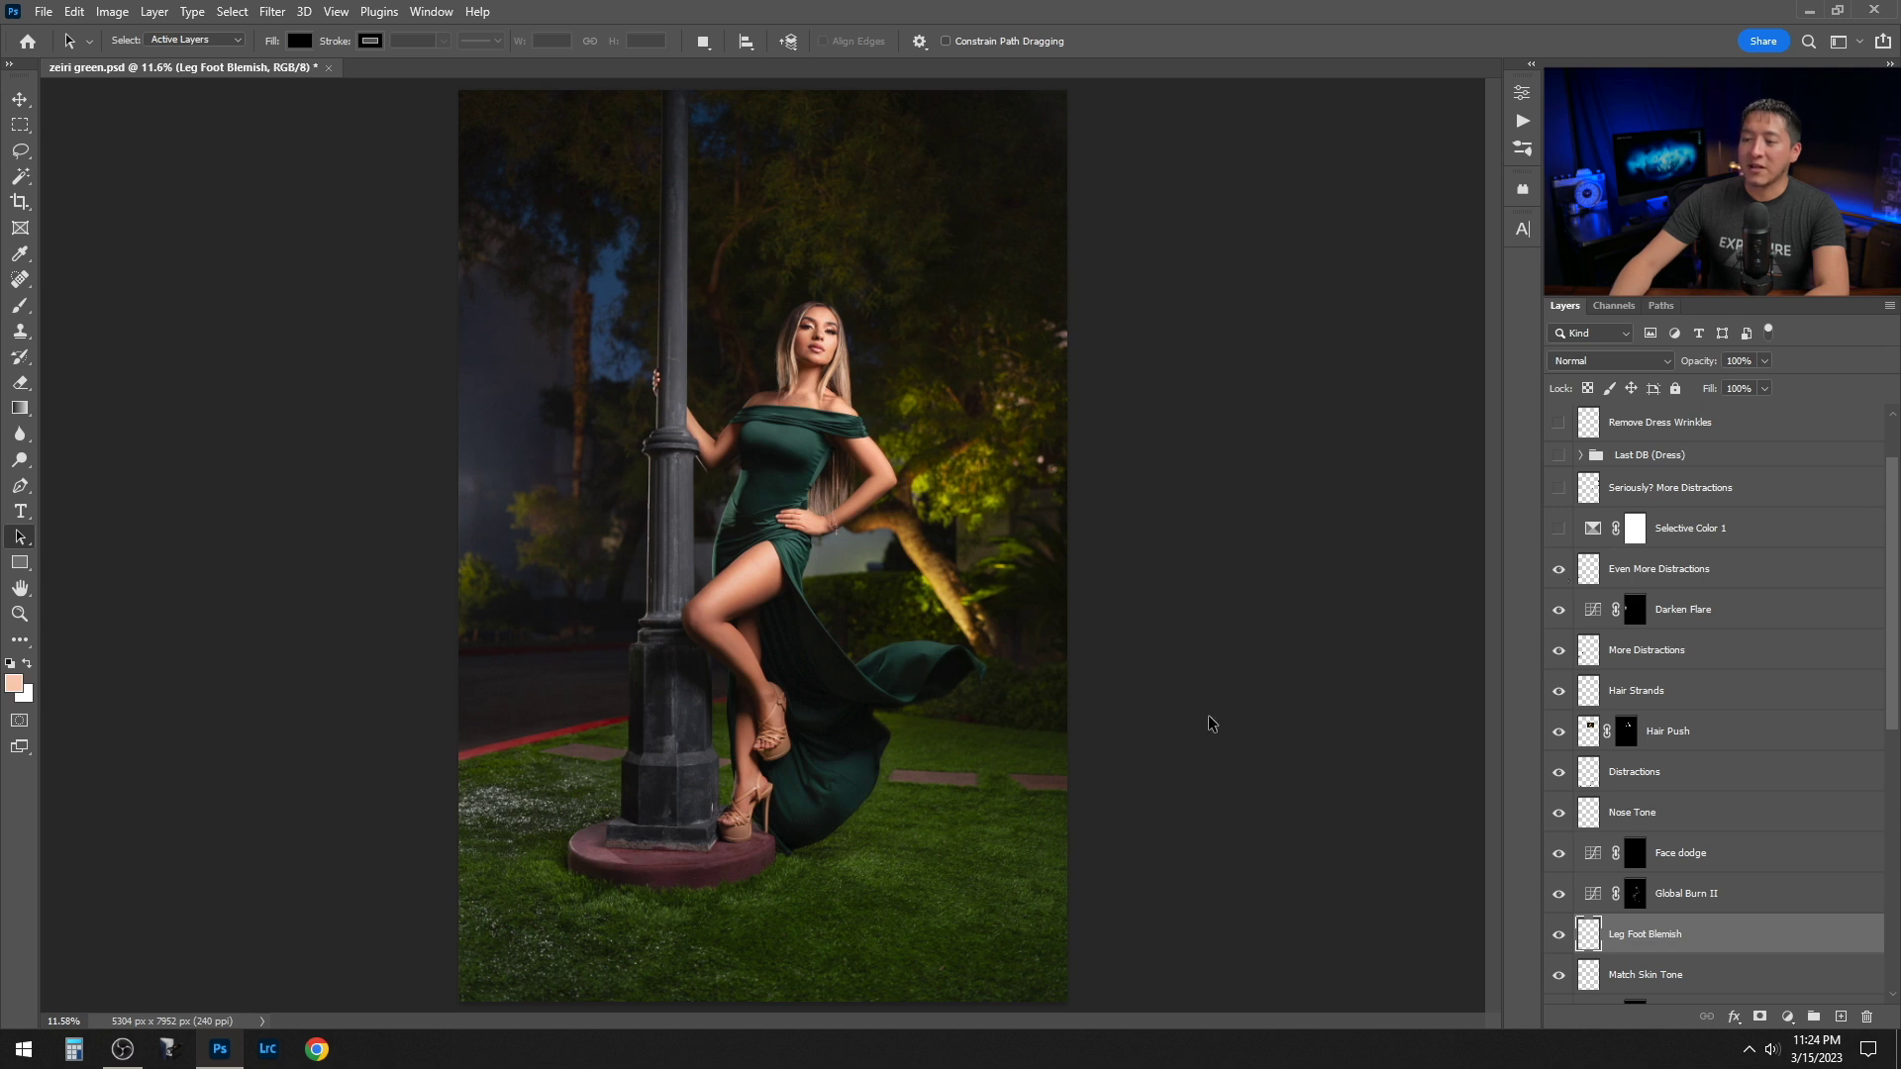
Compare the image with and without the Selective Color 1 adjustment, and leave it hidden
scroll(1619, 586, "up", 1)
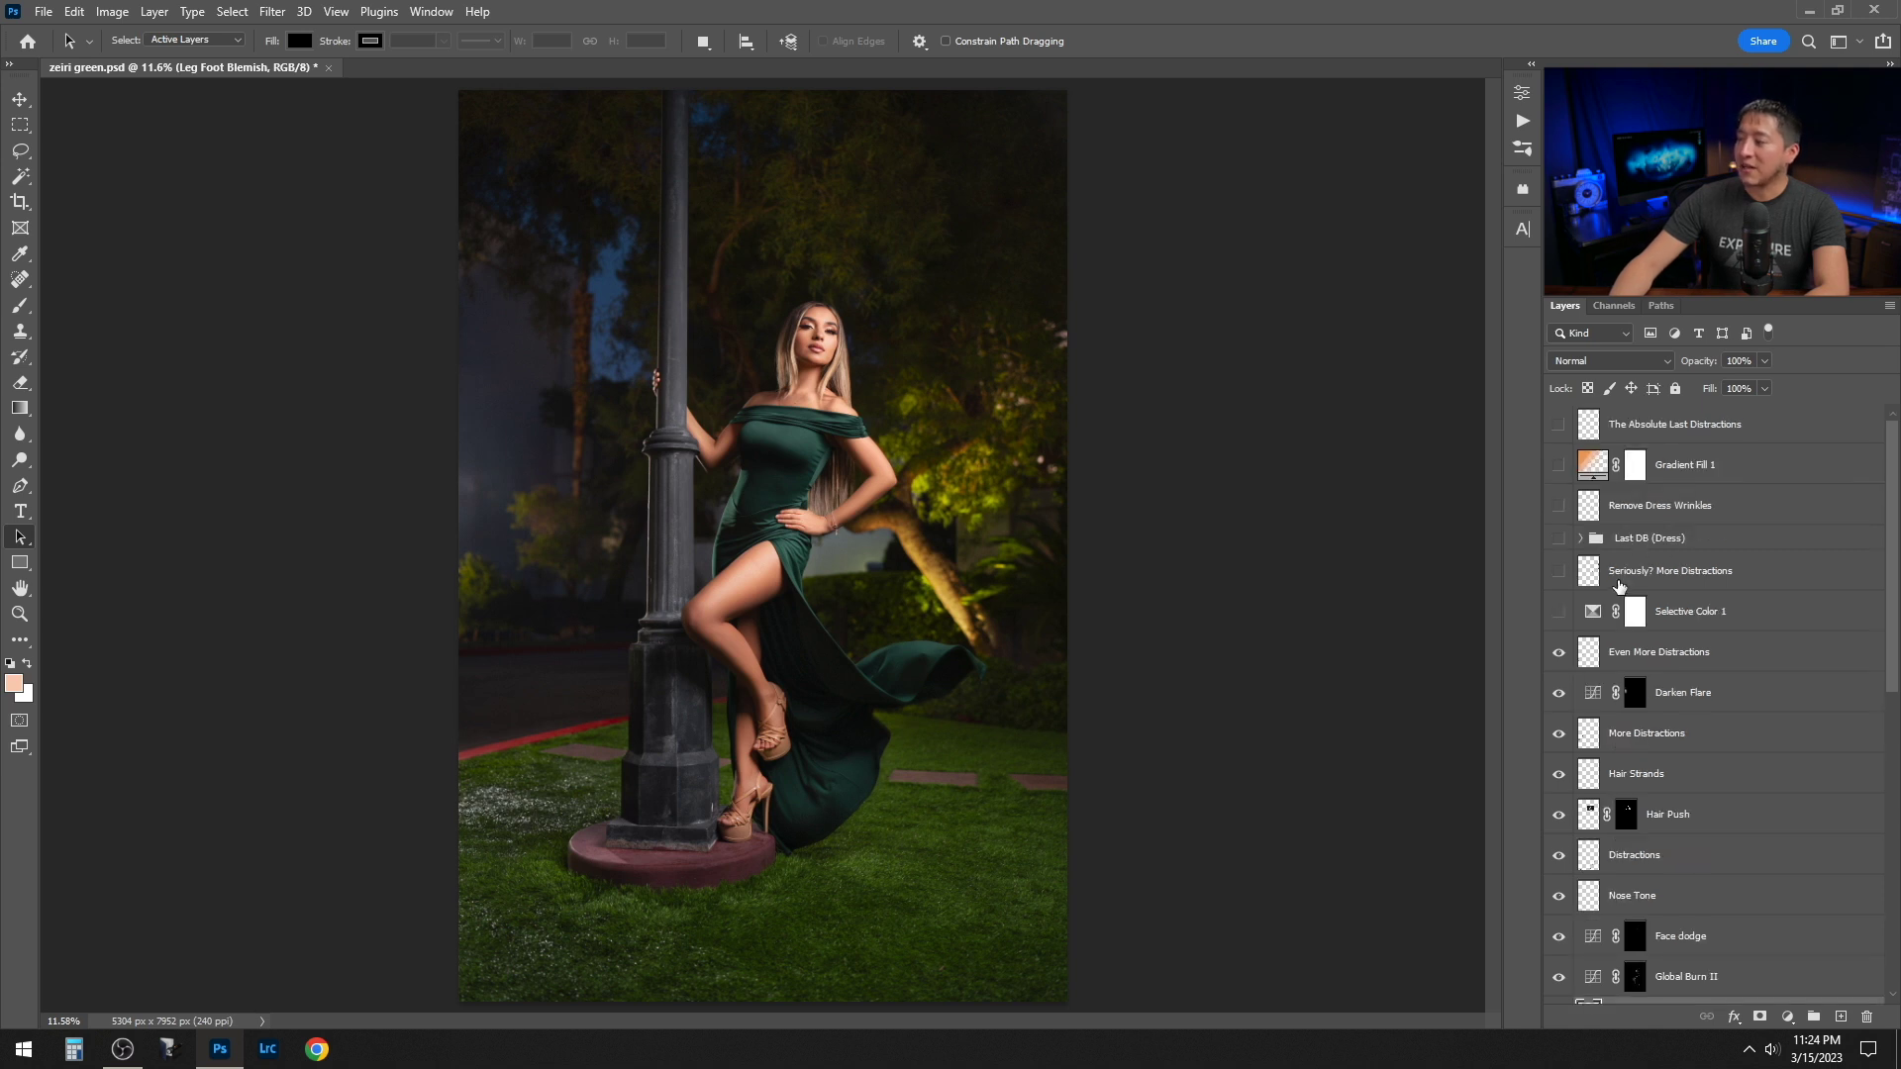
left_click(1561, 615)
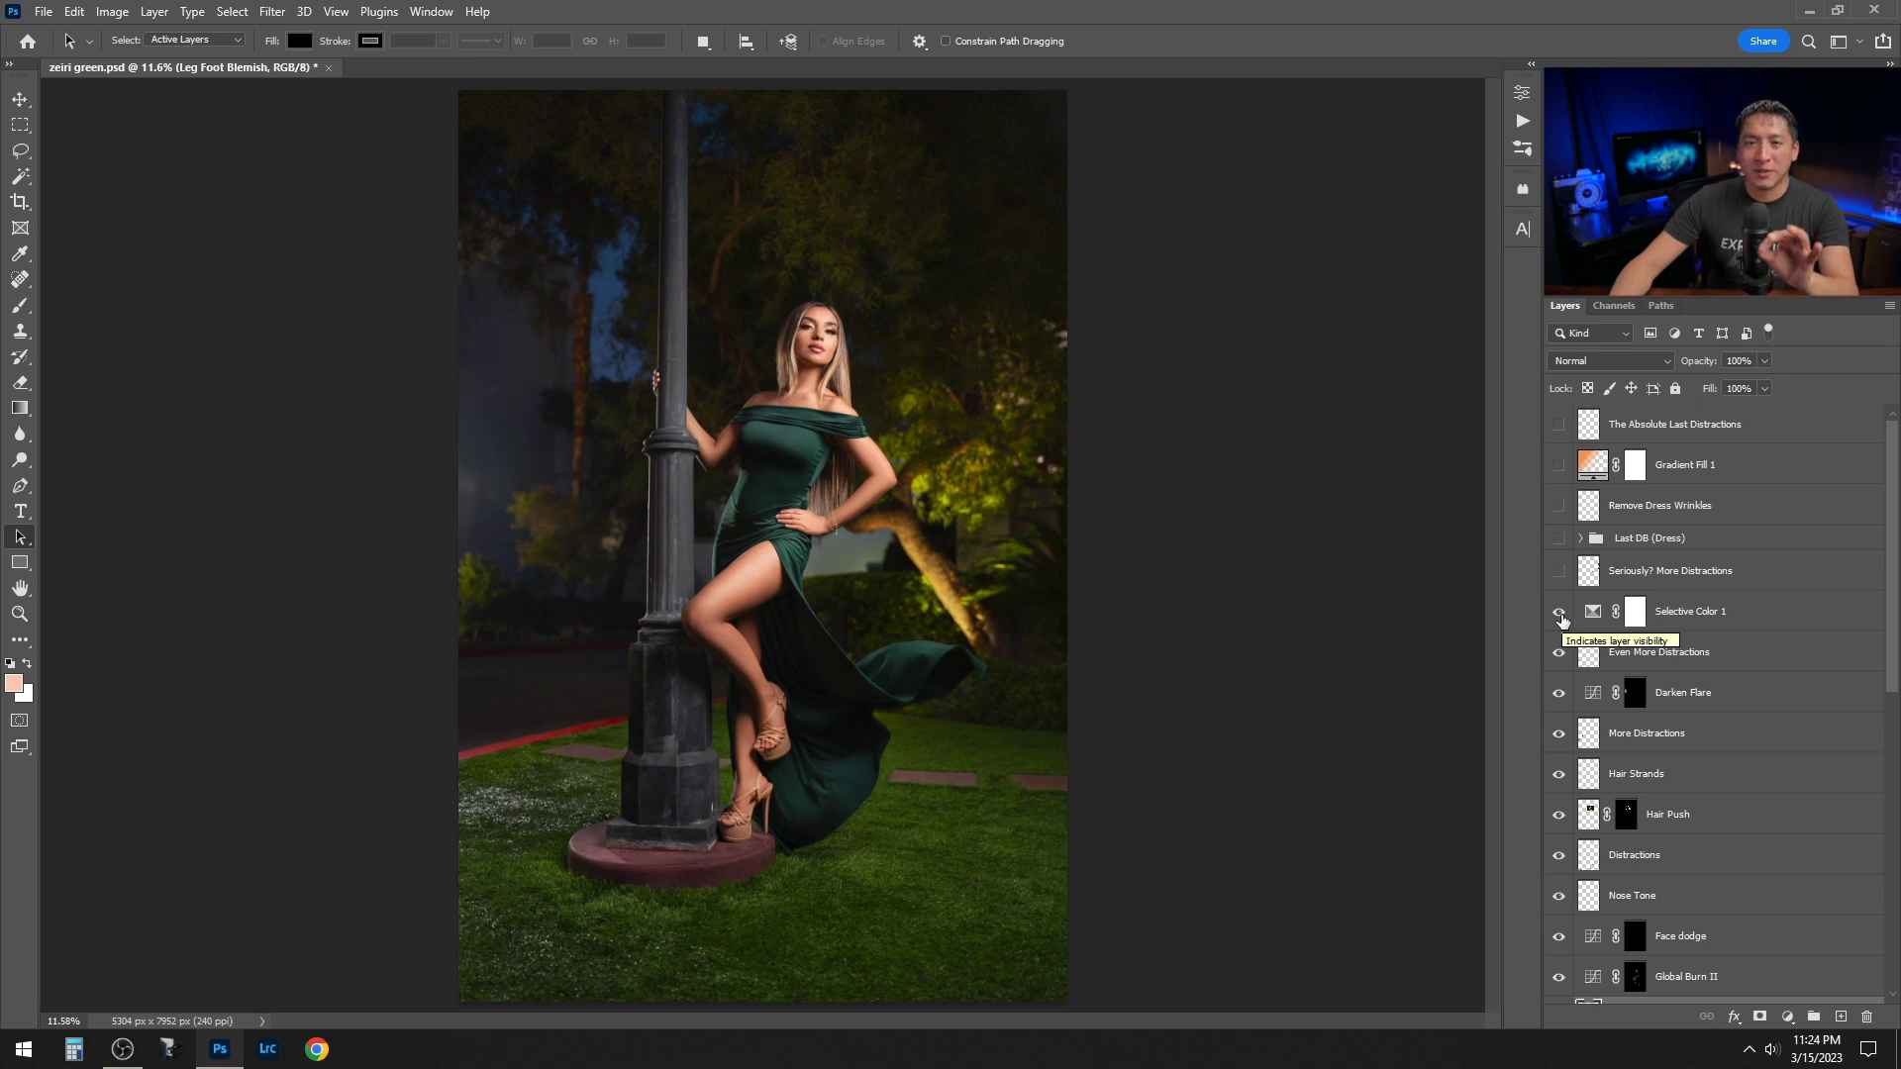
left_click(1560, 614)
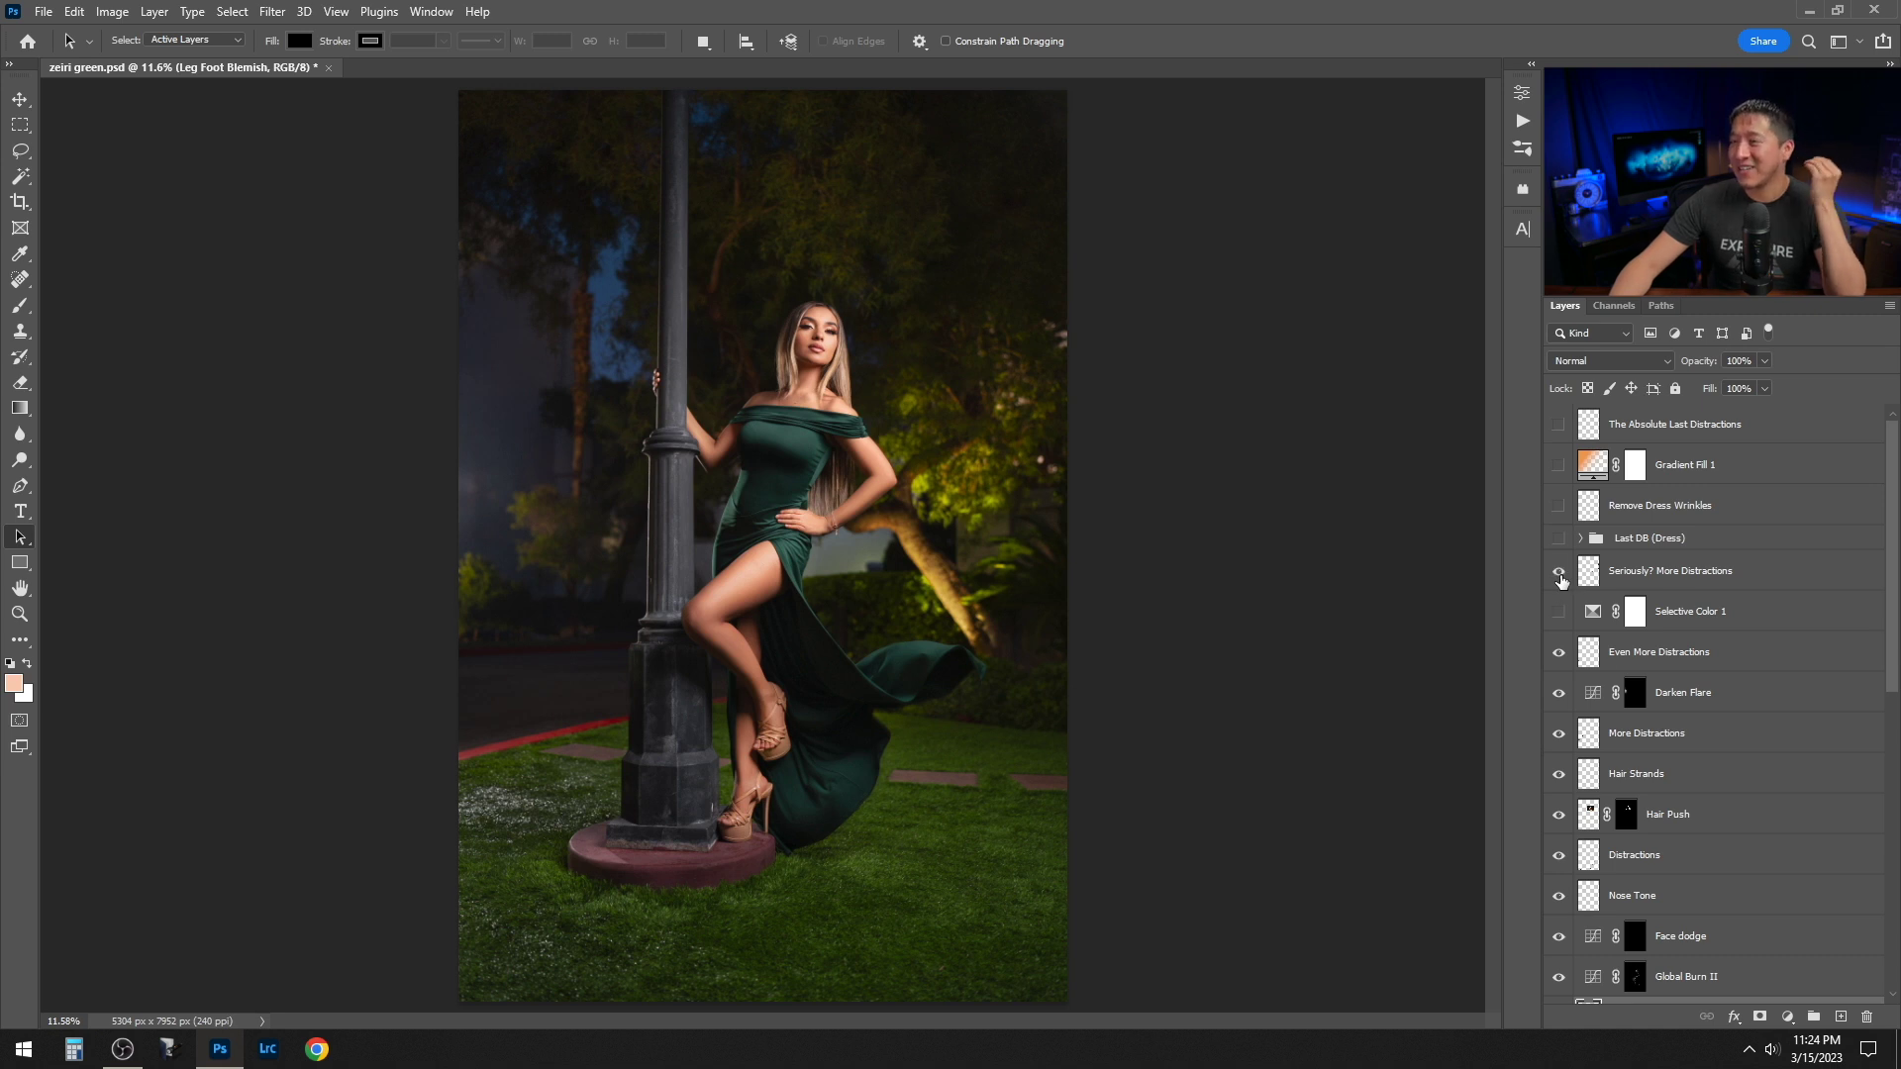
Show the Seriously? More Distractions layer, the Last DB (Dress) group and the Remove Dress Wrinkles layer
left_click(1559, 572)
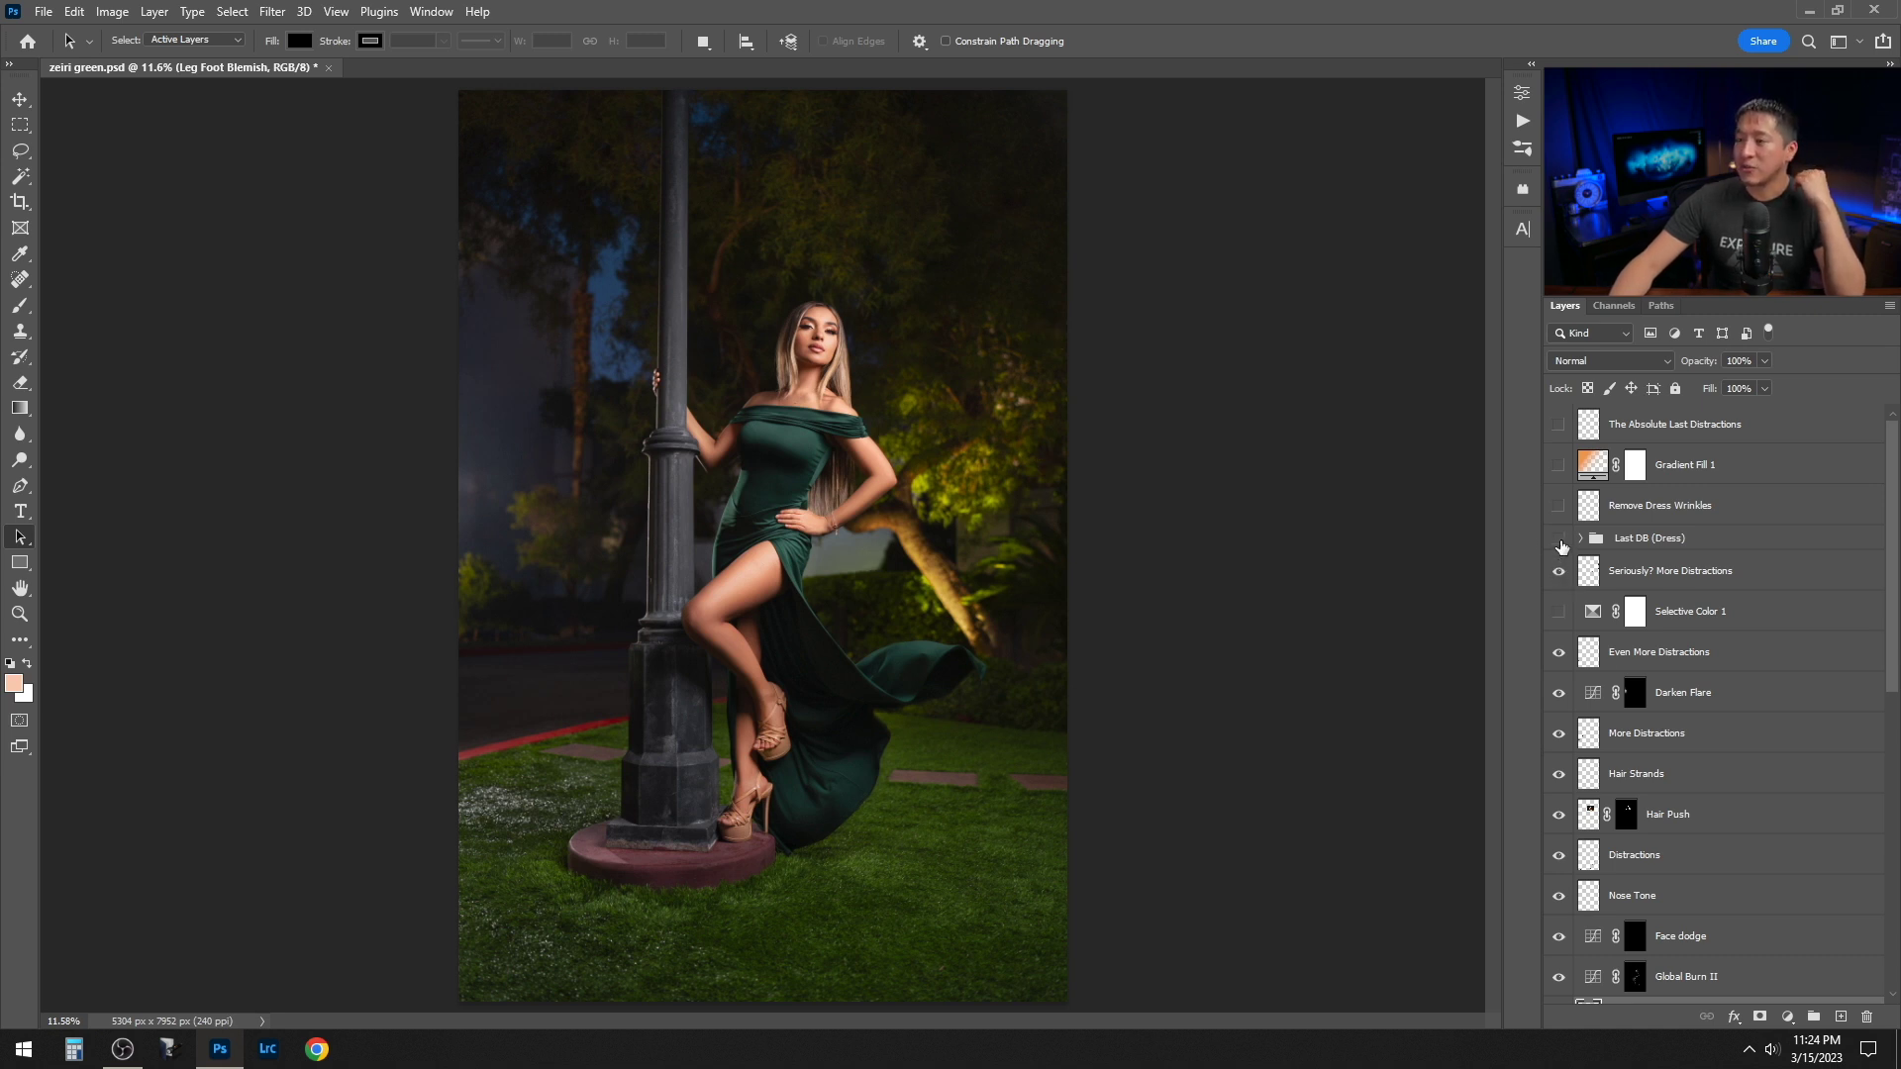
scroll(826, 465, "up", 3)
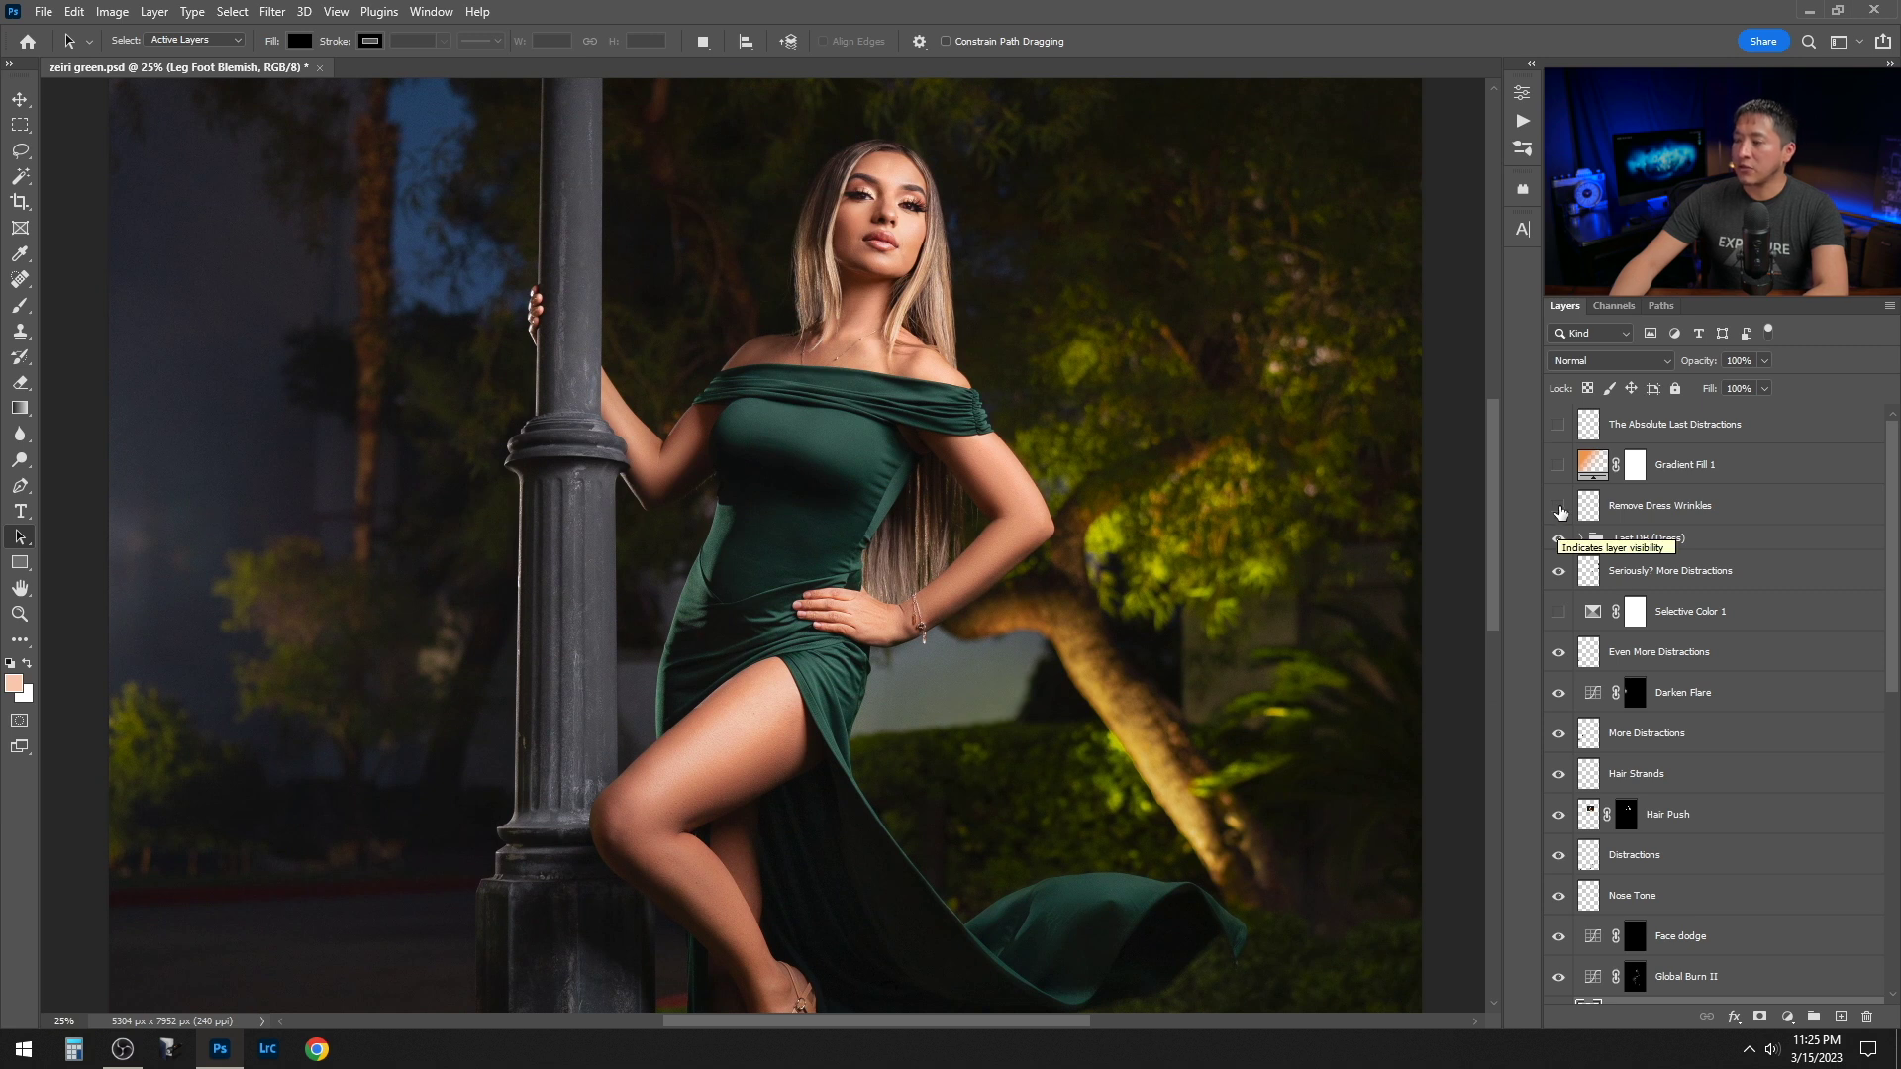
left_click(1559, 507)
left_click(1556, 505)
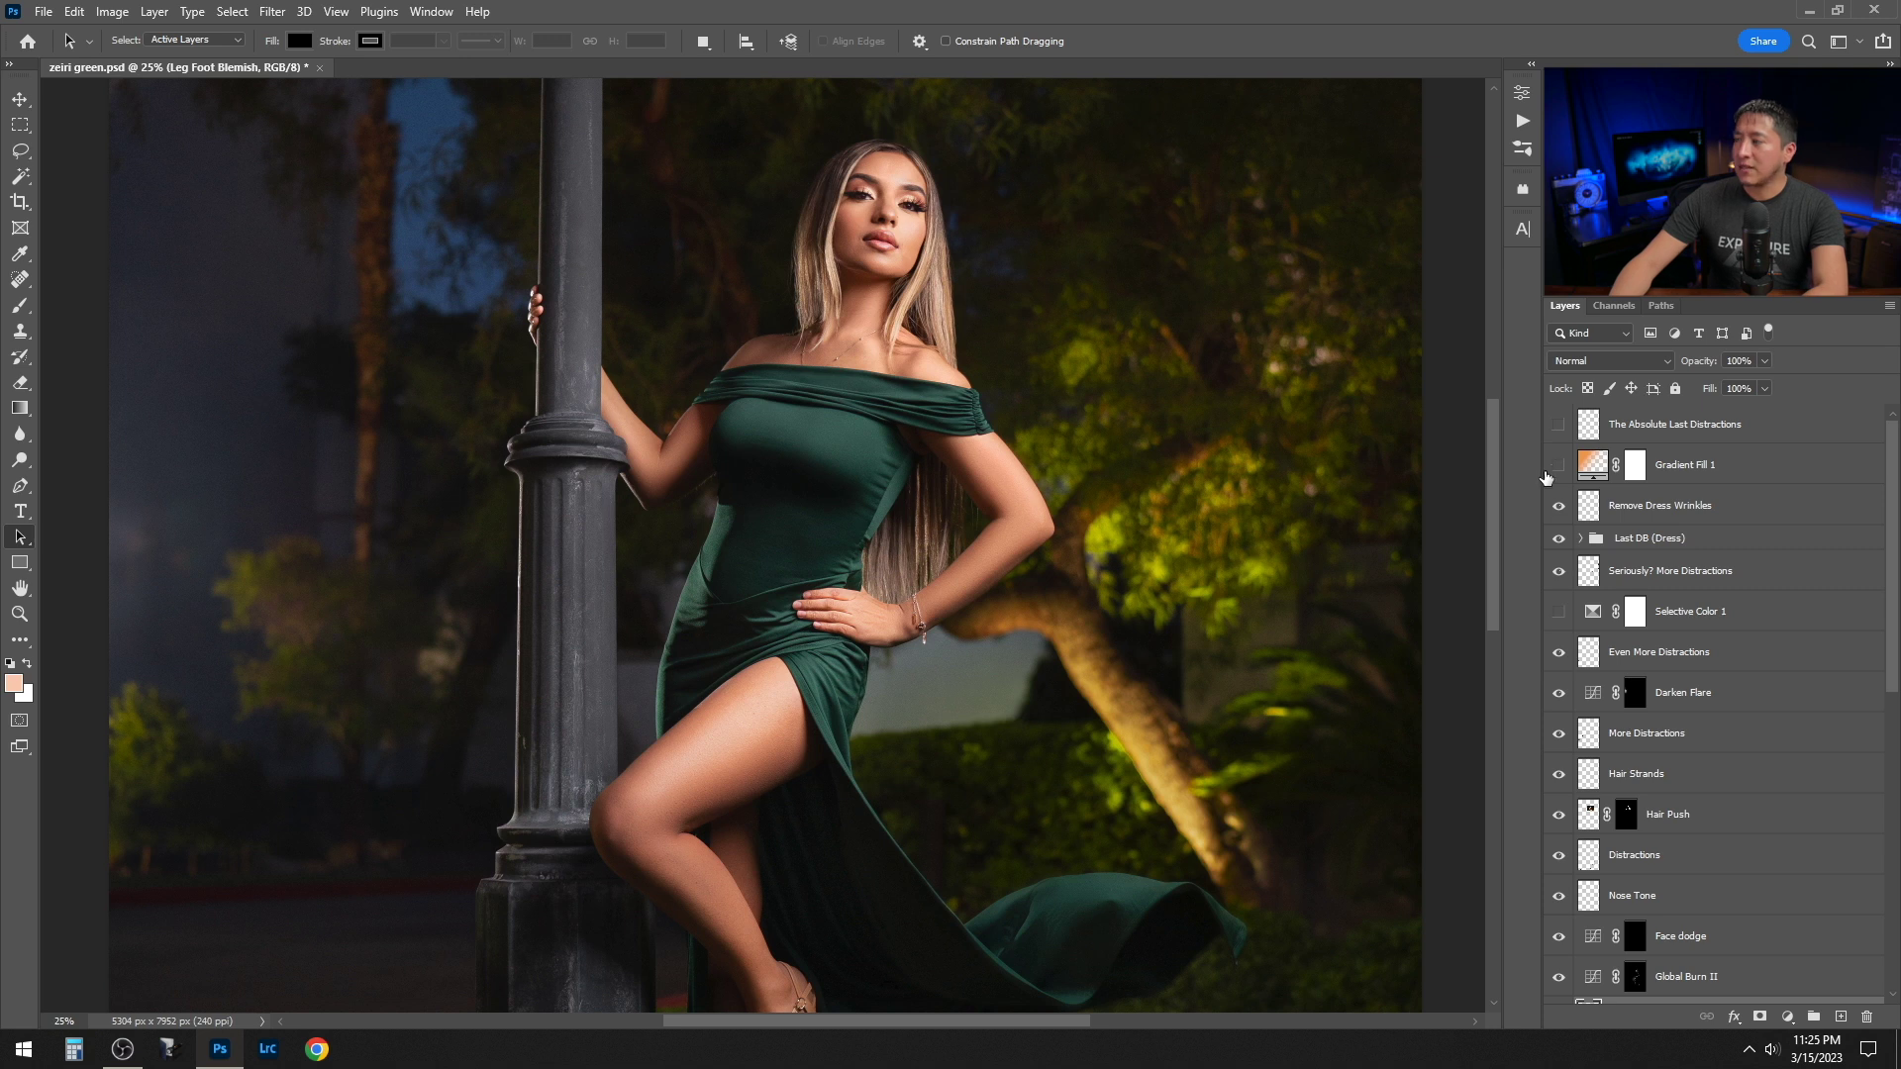
Show the Gradient Fill 1 and The Absolute Last Distractions layers
key("ctrl+0")
left_click(1556, 467)
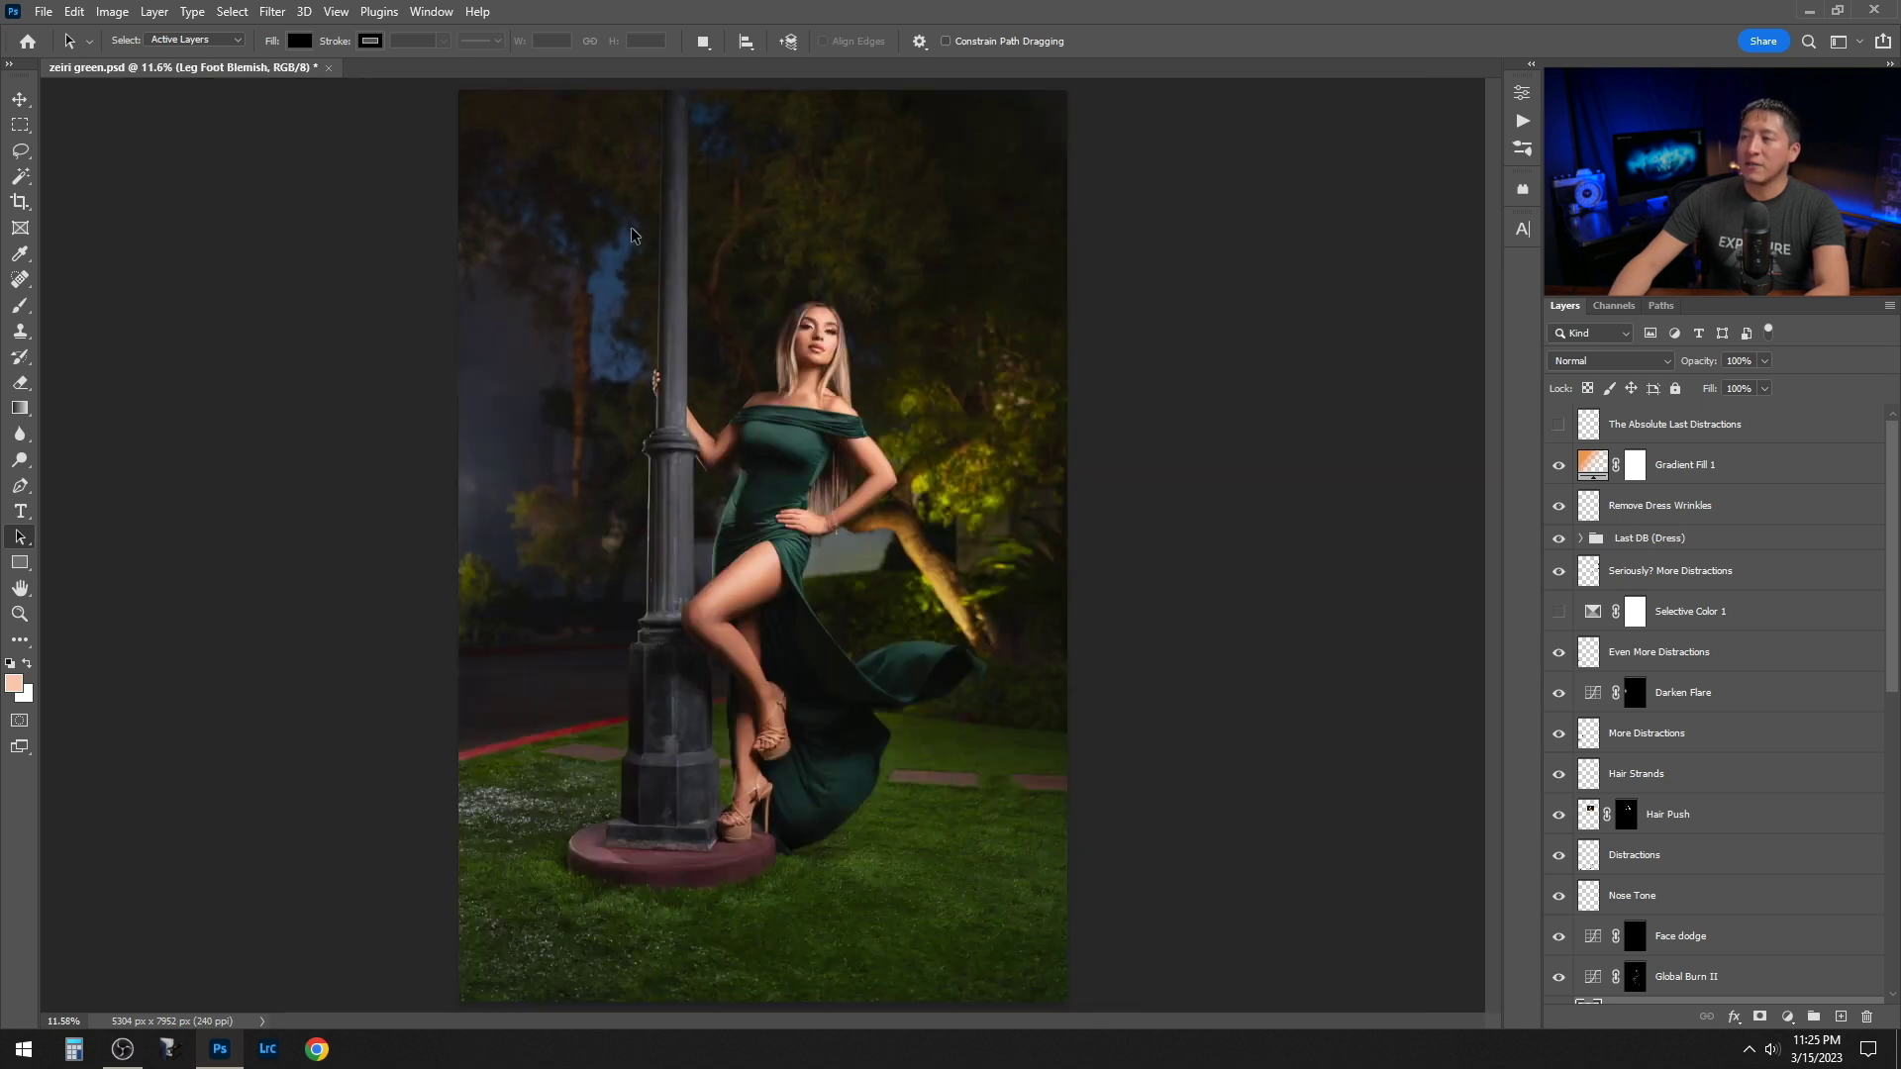
left_click(1556, 426)
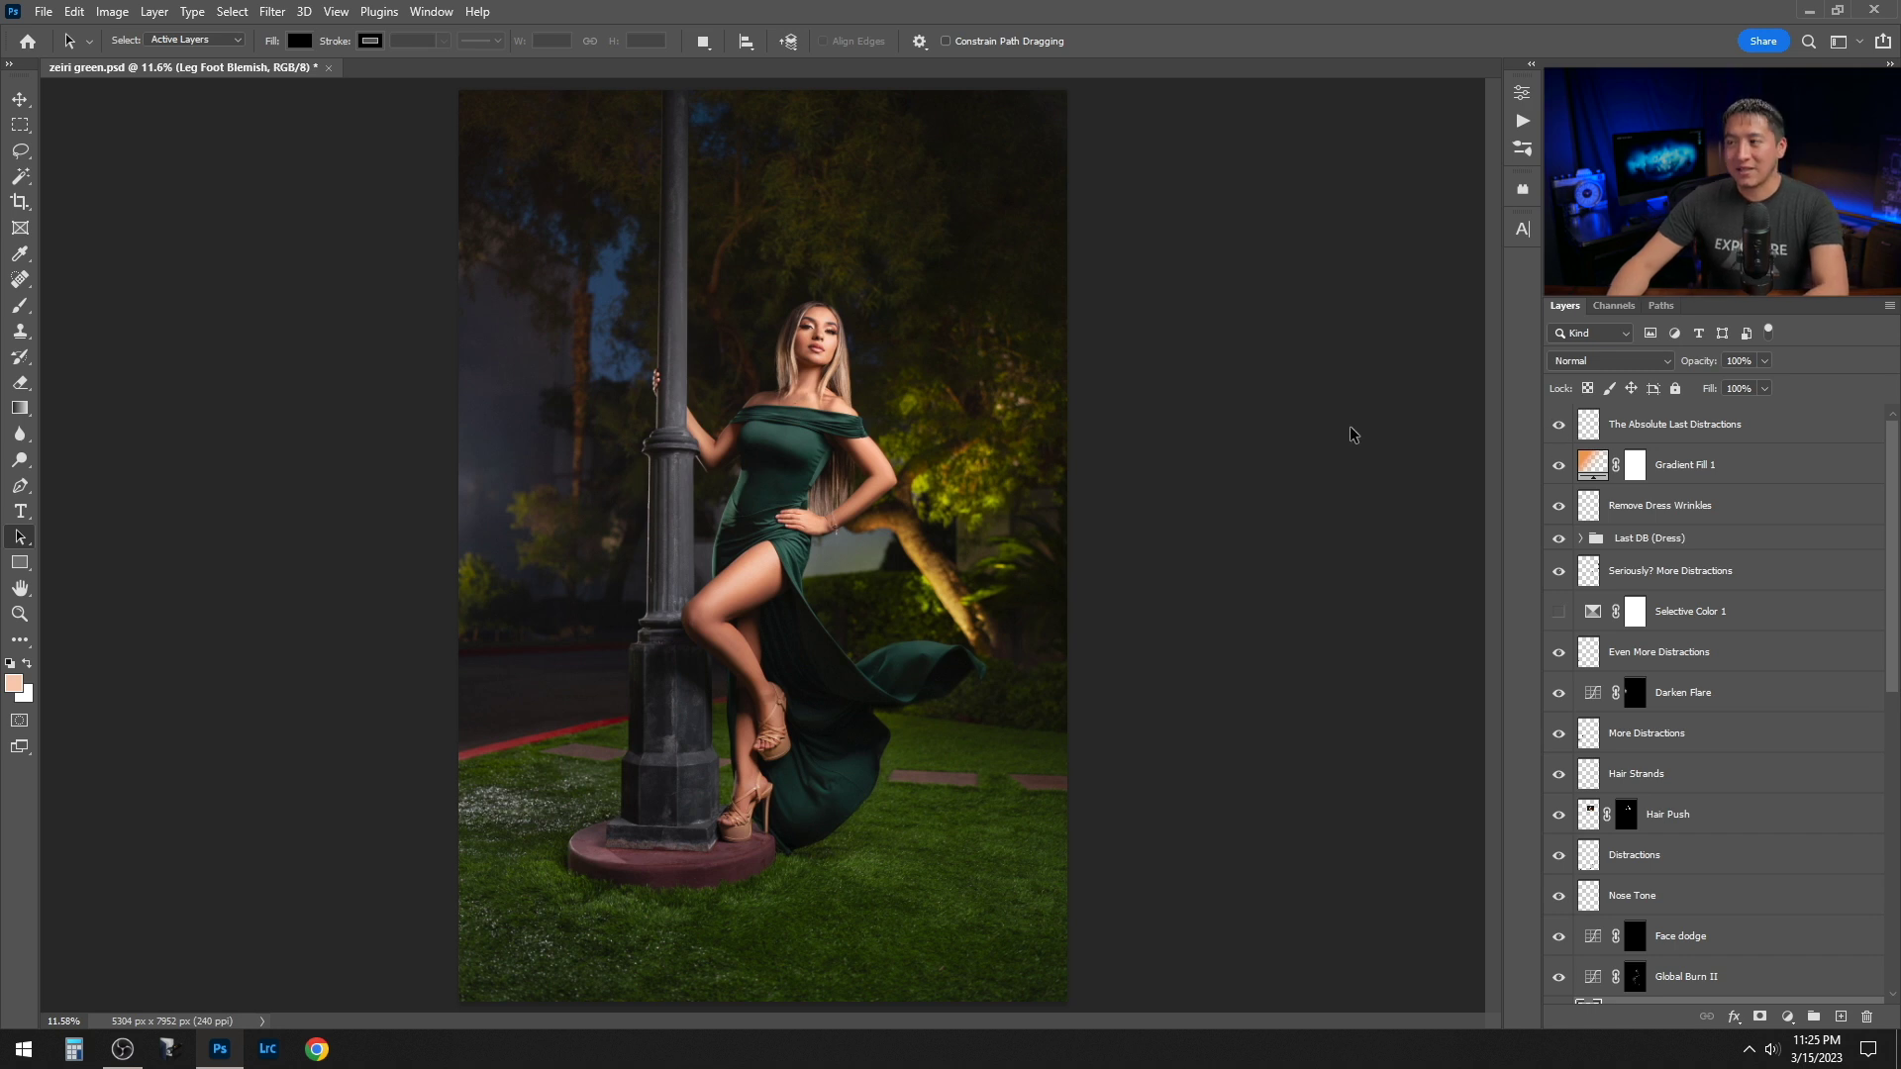